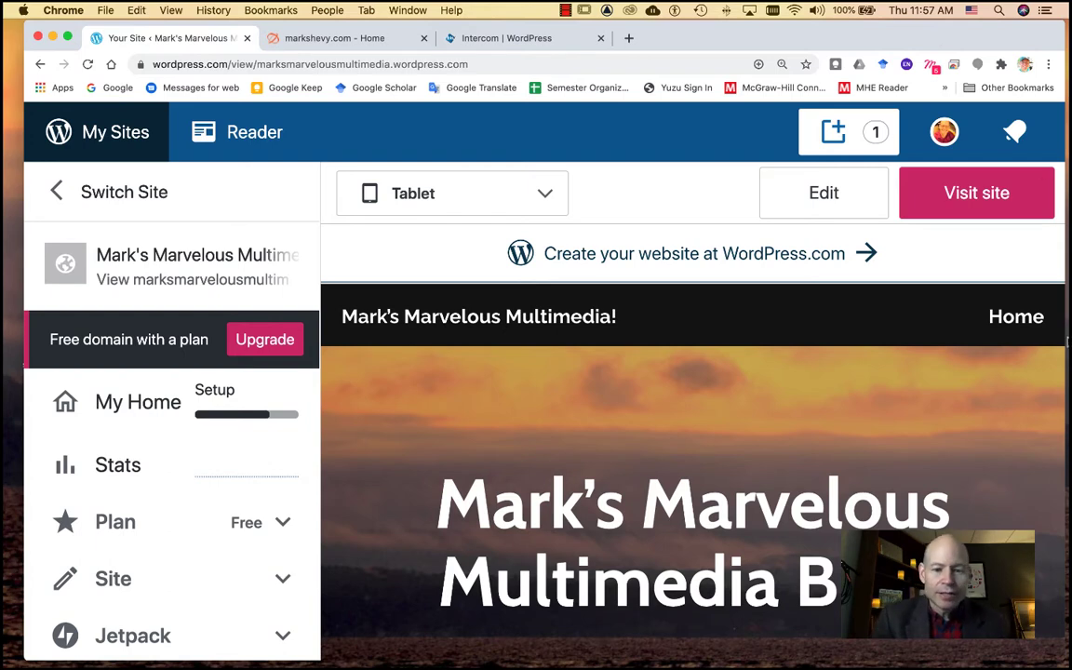
scroll(702, 519, down, 5)
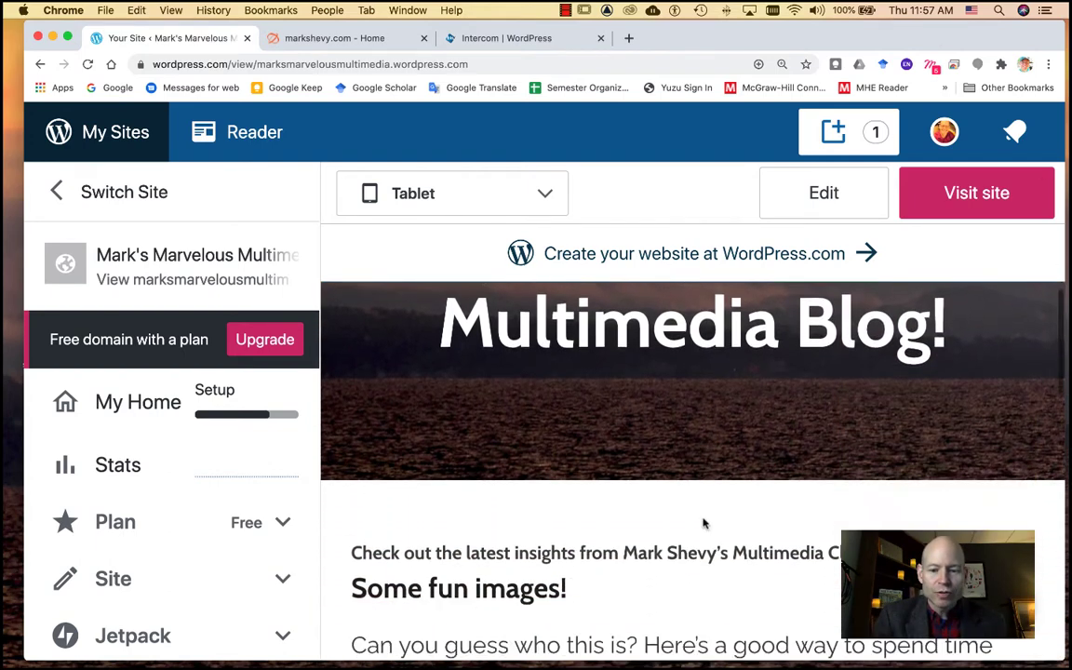
scroll(704, 523, down, 10)
scroll(704, 521, up, 15)
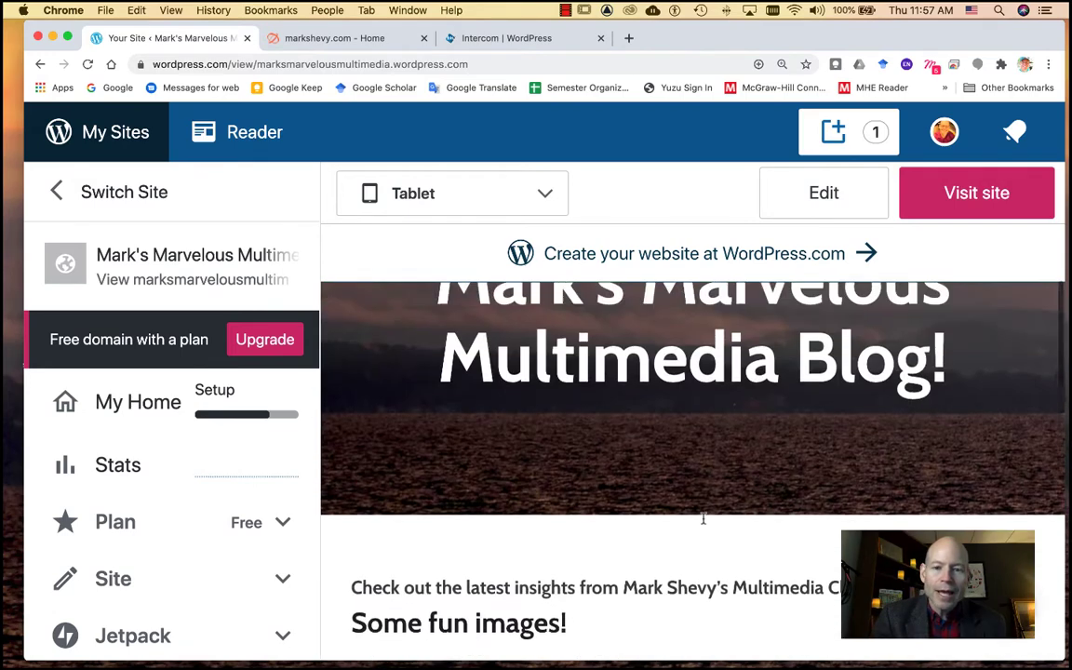
scroll(704, 519, up, 5)
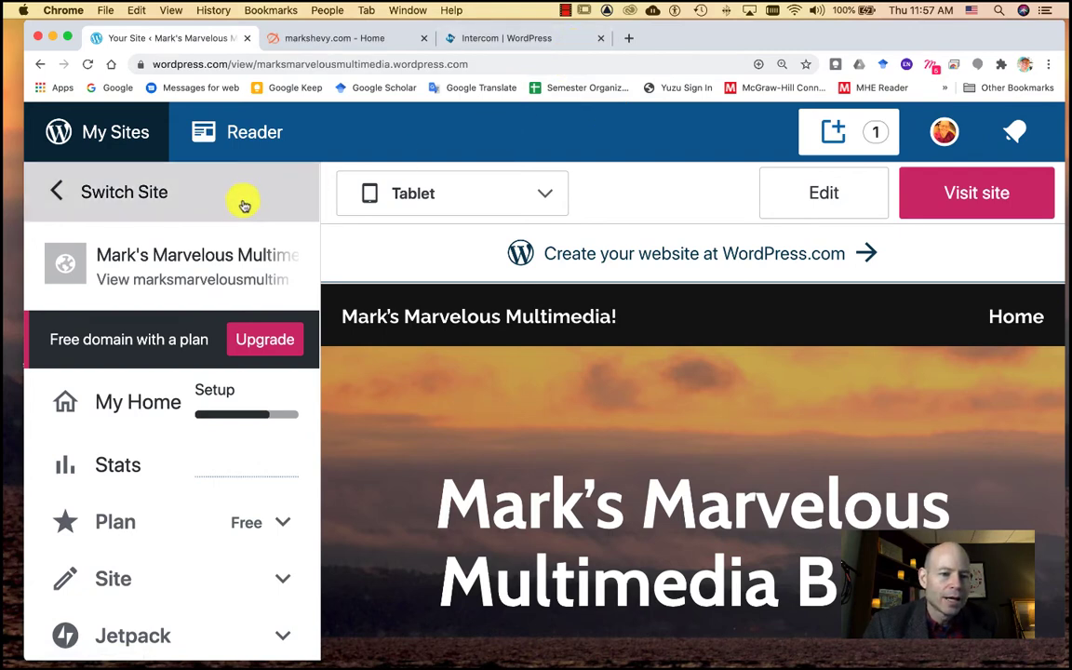
- Open the site's home dashboard and select the Mark's Marvelous Multimedia site from the account's list of sites
click(168, 410)
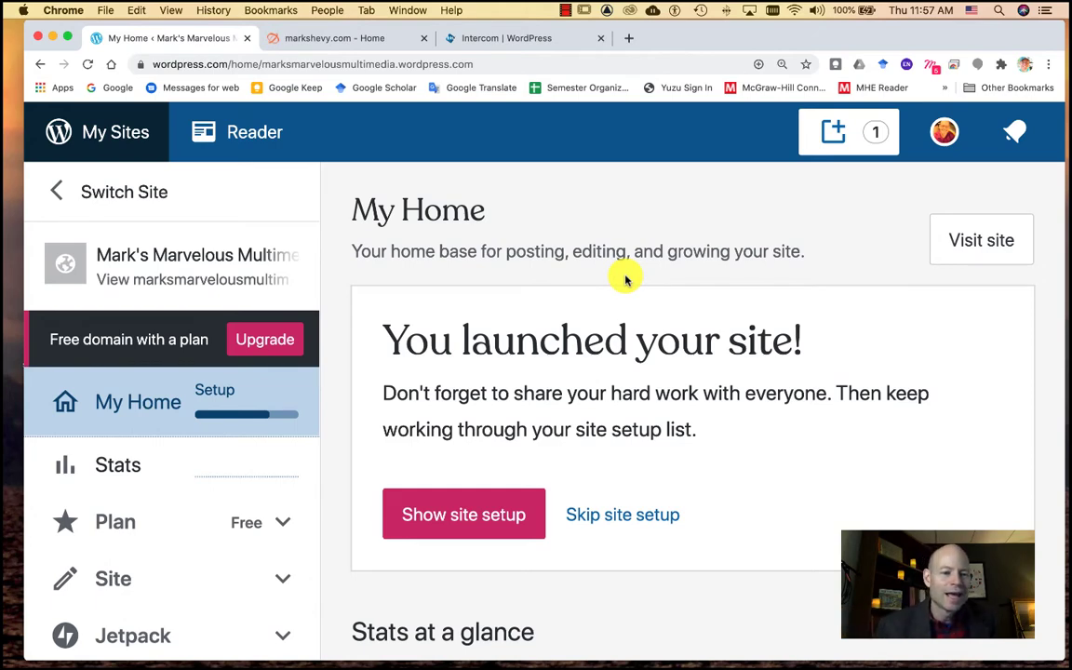
click(160, 196)
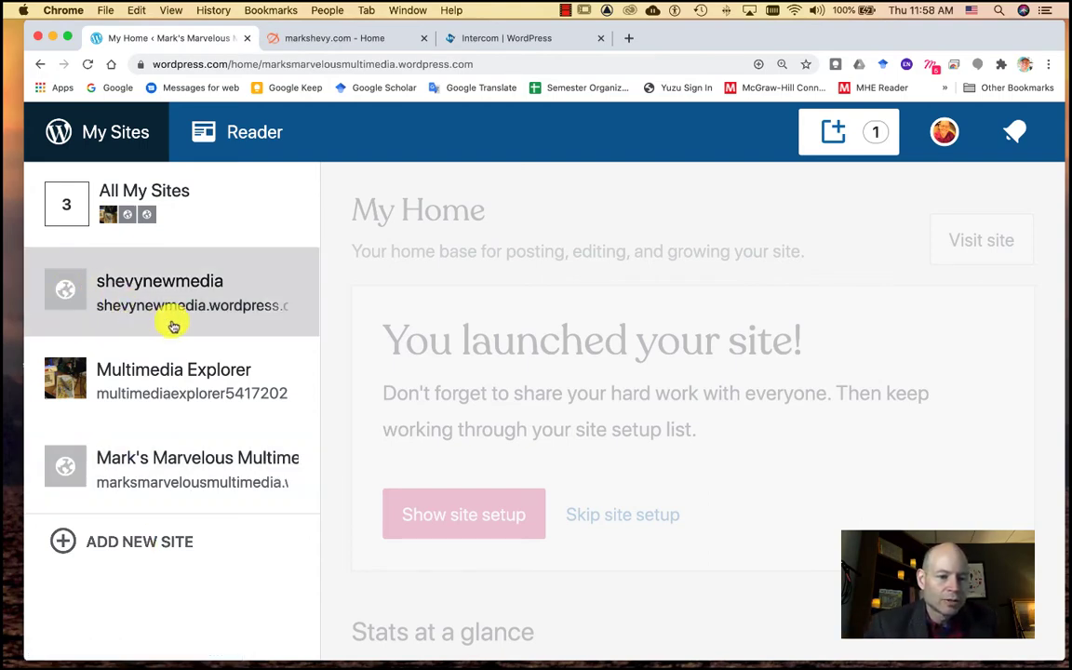
click(186, 462)
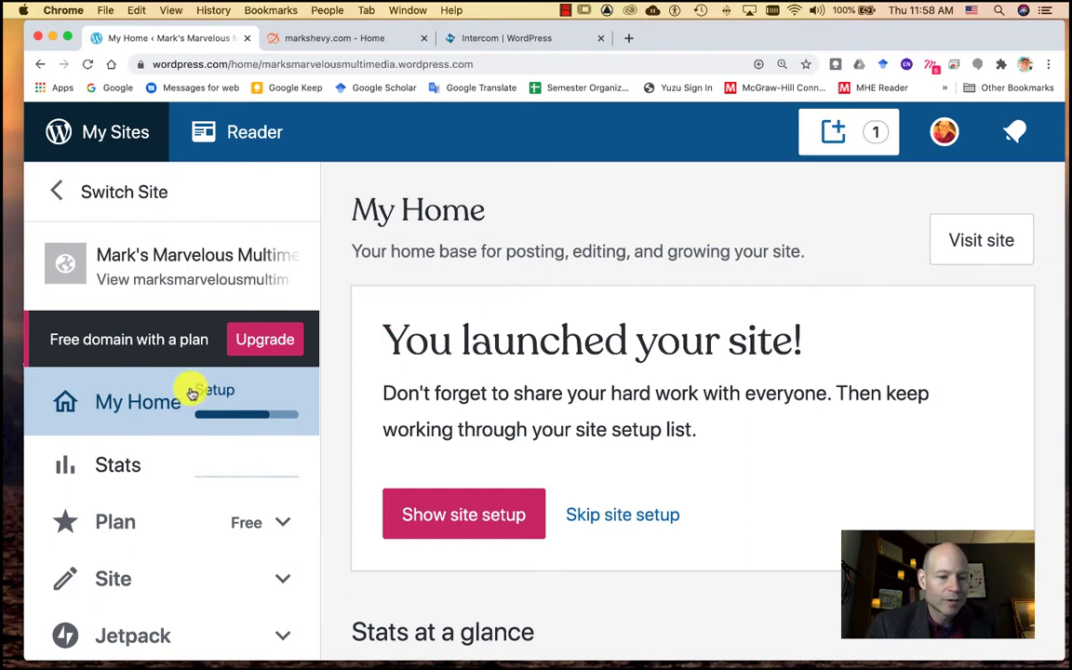
- Open the general settings of the Mark's Marvelous Multimedia site from its management options
scroll(121, 515, down, 5)
scroll(127, 518, up, 5)
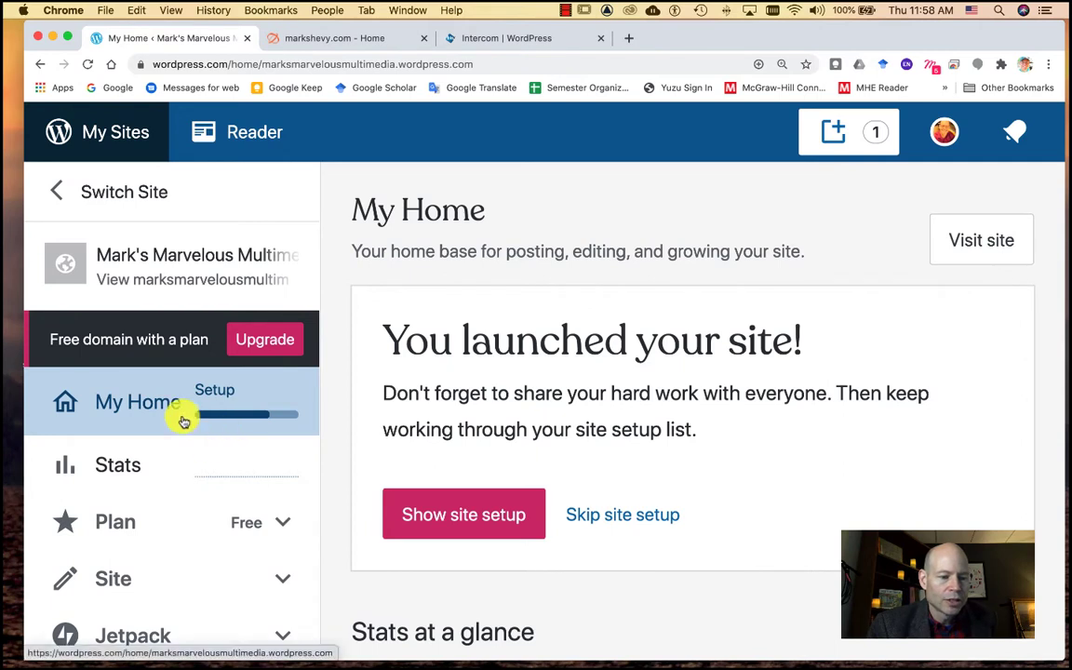
scroll(168, 528, down, 3)
scroll(167, 535, down, 4)
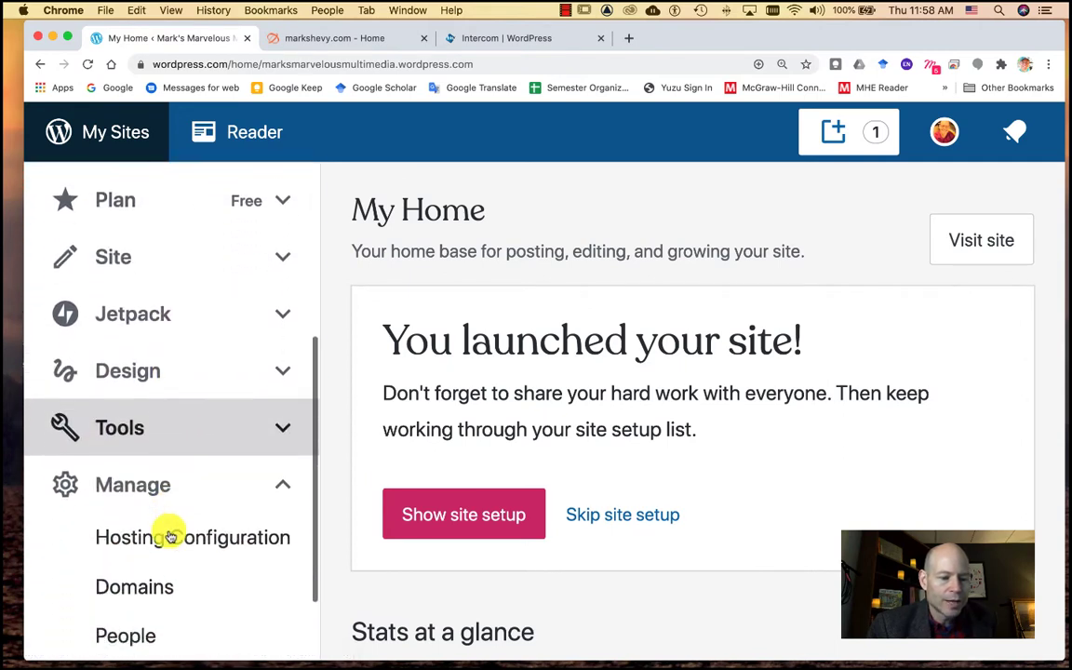
click(281, 438)
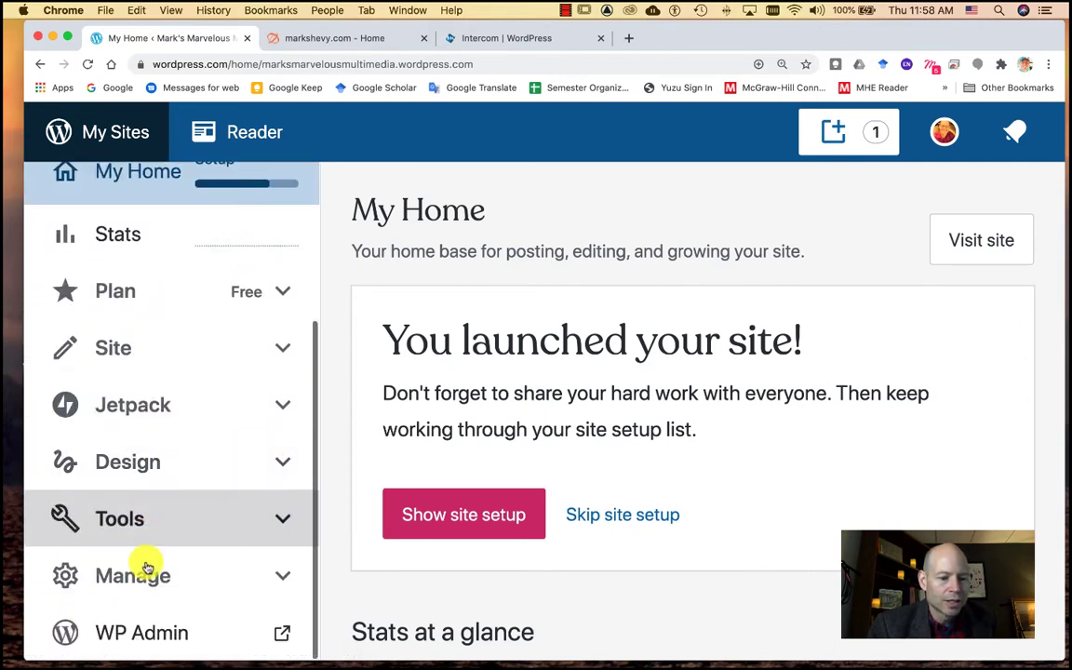
scroll(146, 567, down, 3)
click(279, 577)
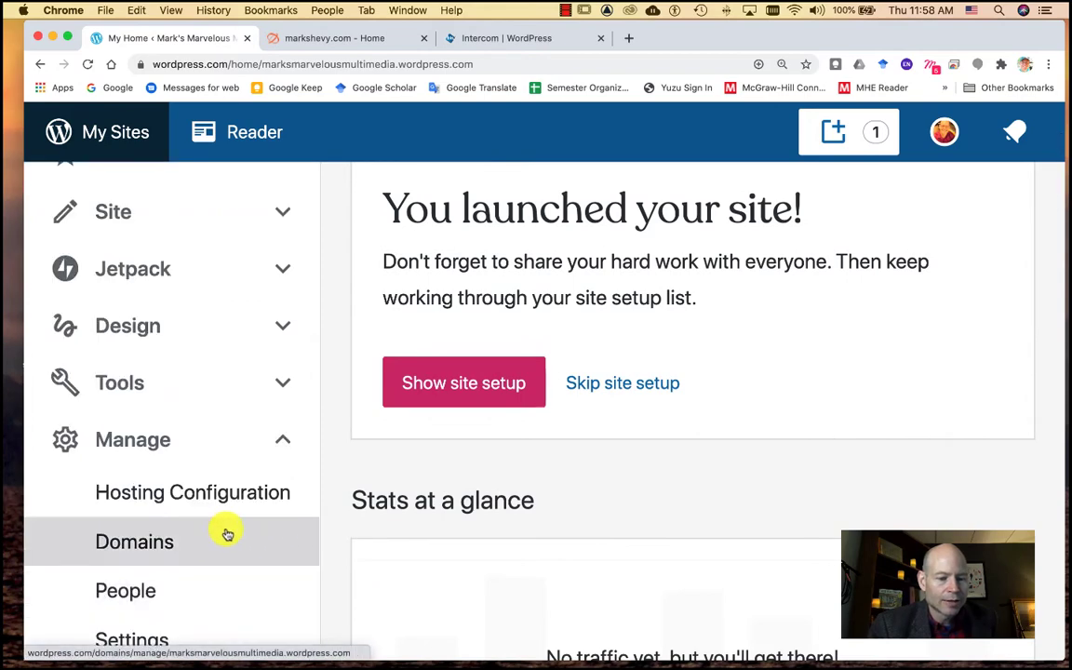
scroll(227, 532, down, 1)
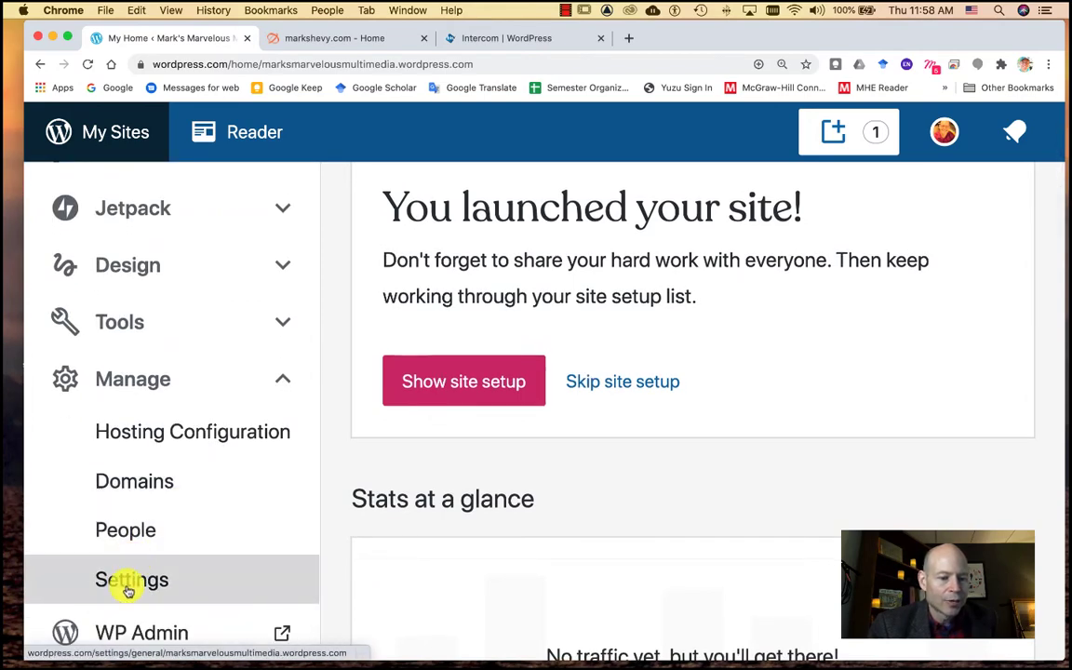
click(128, 581)
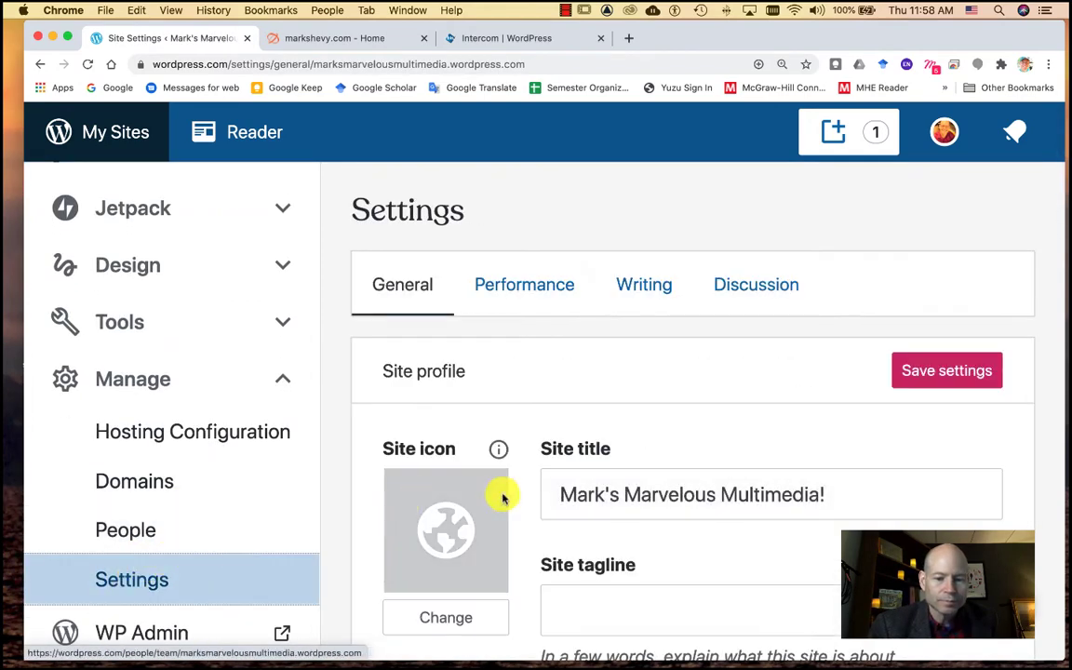
- Go through the general settings to the option for deleting the site permanently and open it
scroll(559, 490, down, 5)
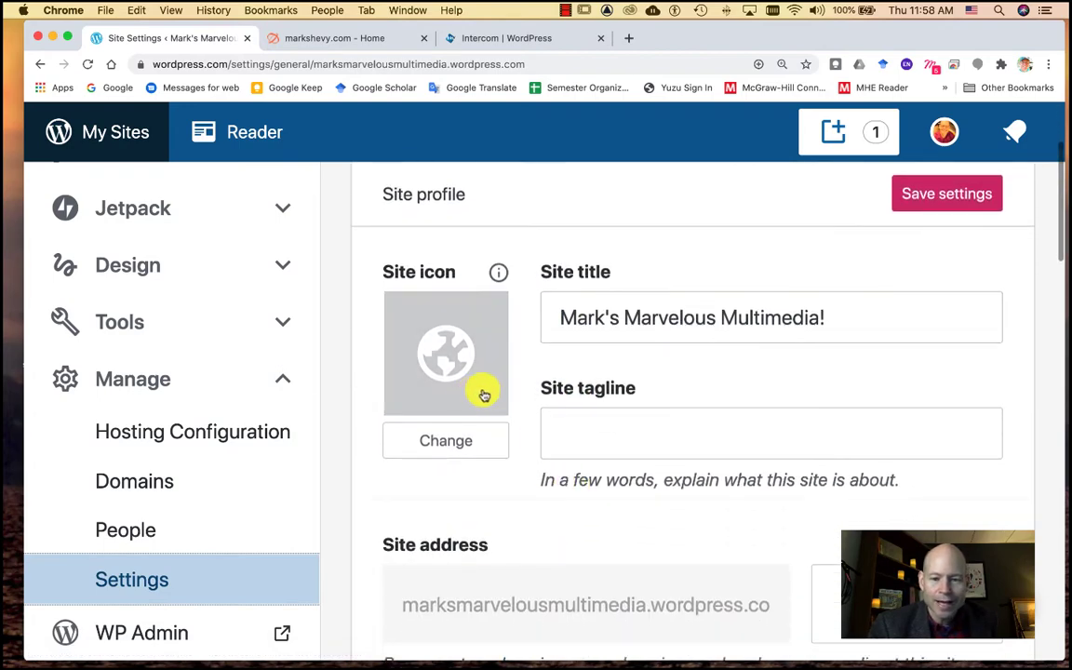
scroll(648, 441, down, 2)
scroll(648, 440, down, 20)
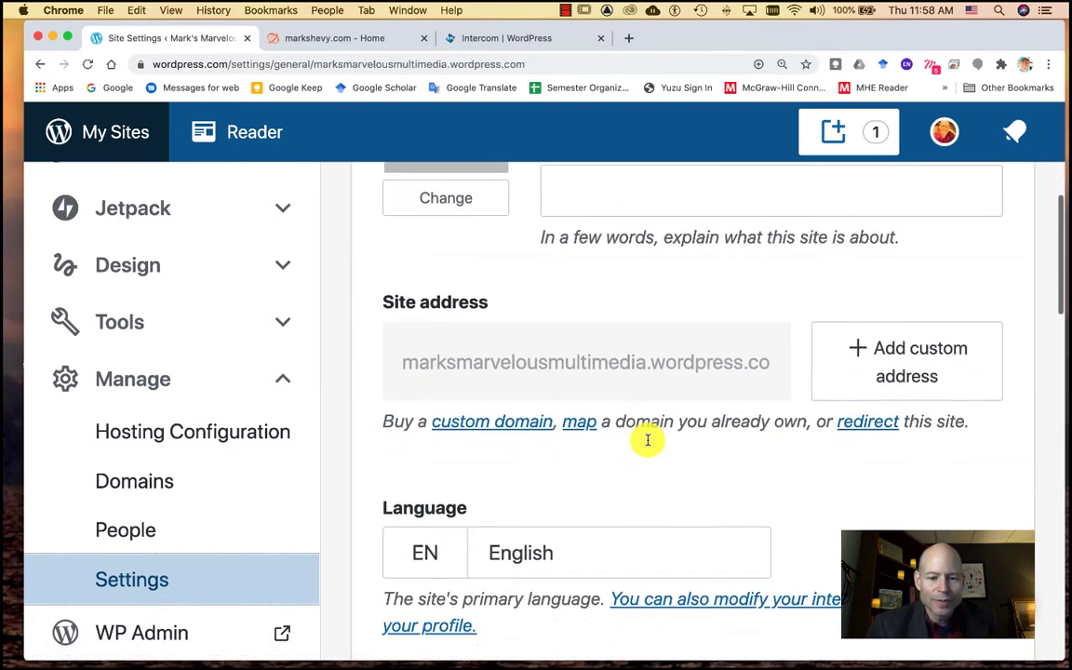
scroll(648, 443, down, 15)
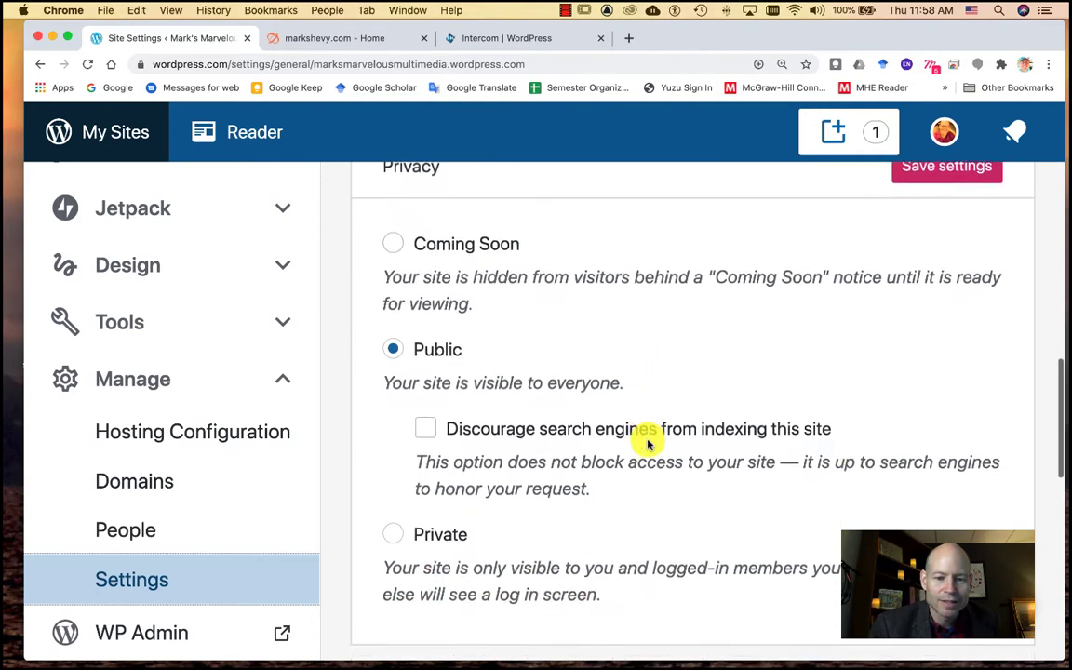
scroll(648, 443, down, 5)
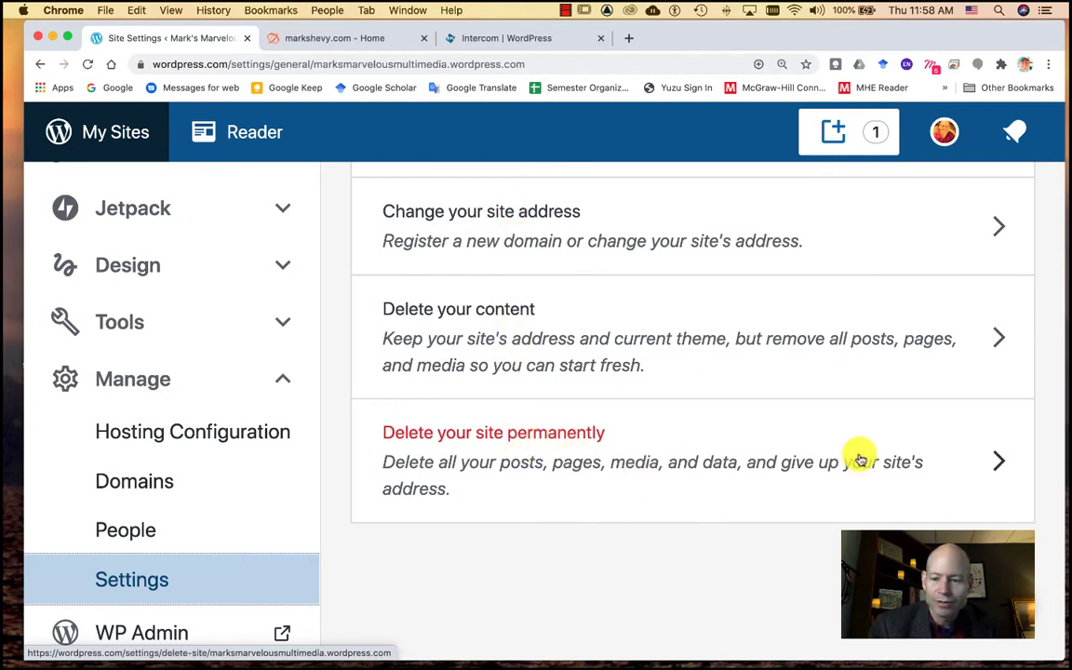
click(988, 464)
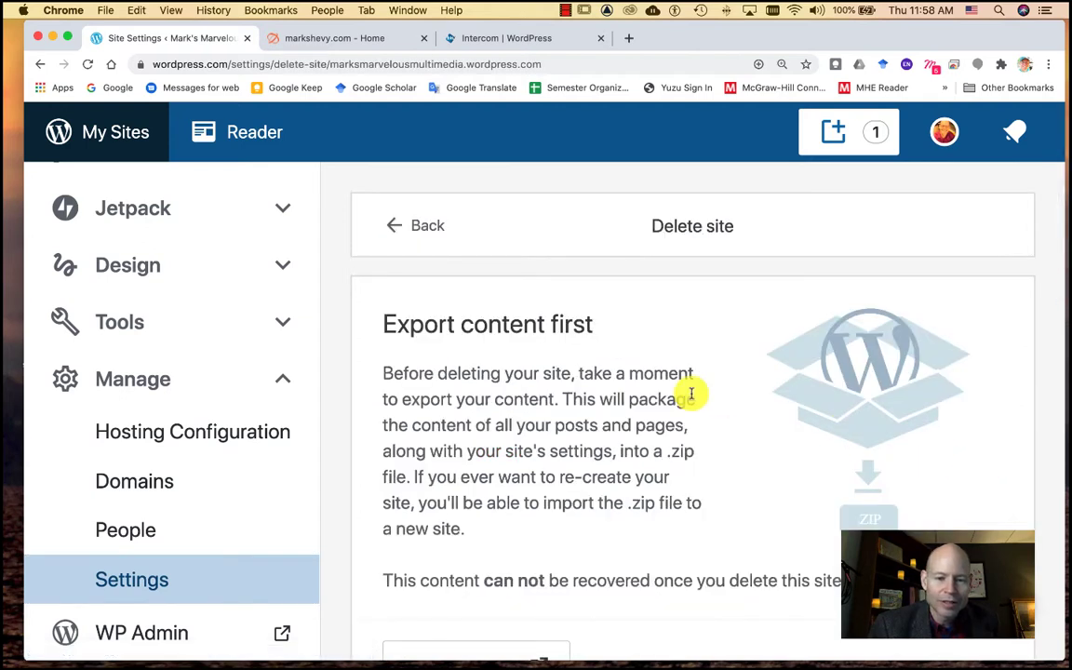
- Go past the content export section and deletion notices and request deletion of the site
scroll(556, 391, down, 3)
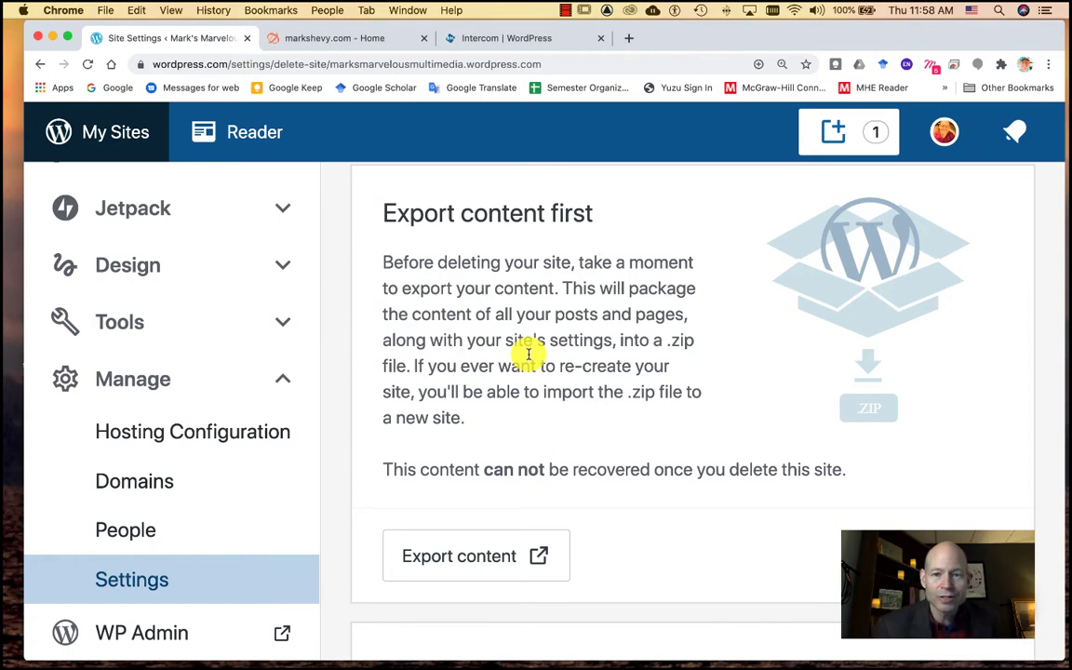
scroll(529, 357, down, 9)
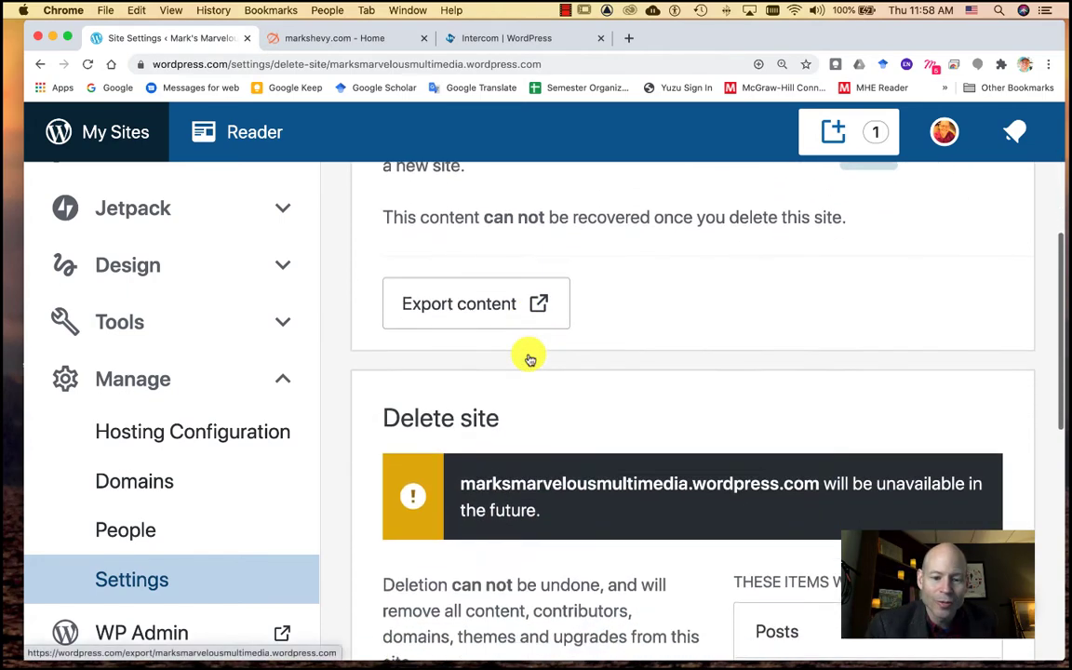
scroll(529, 360, down, 3)
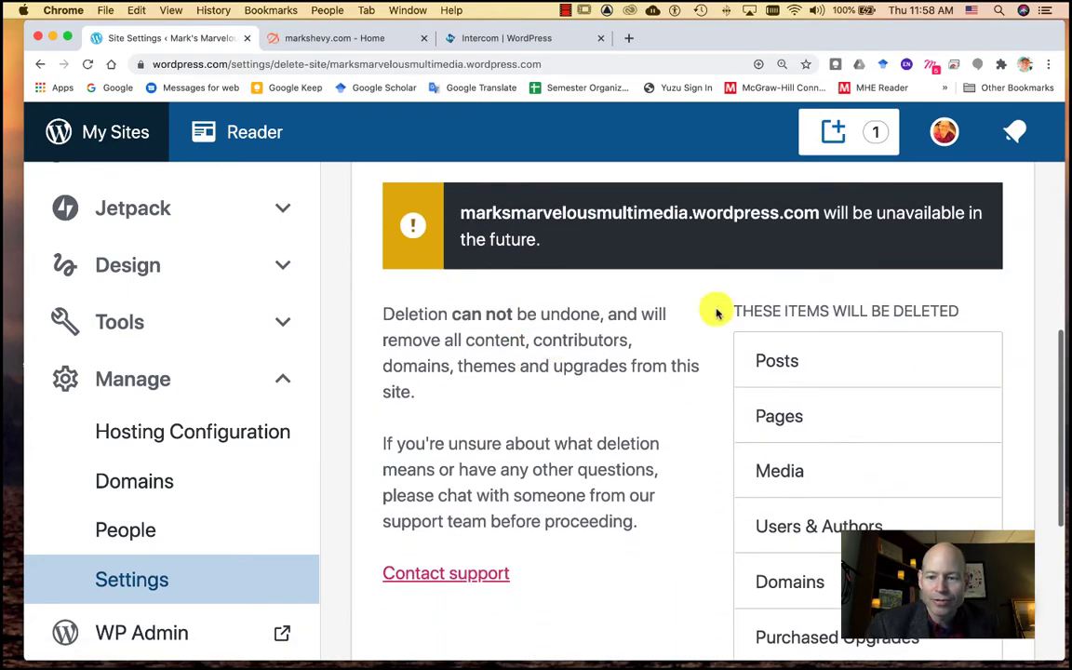
scroll(784, 465, down, 7)
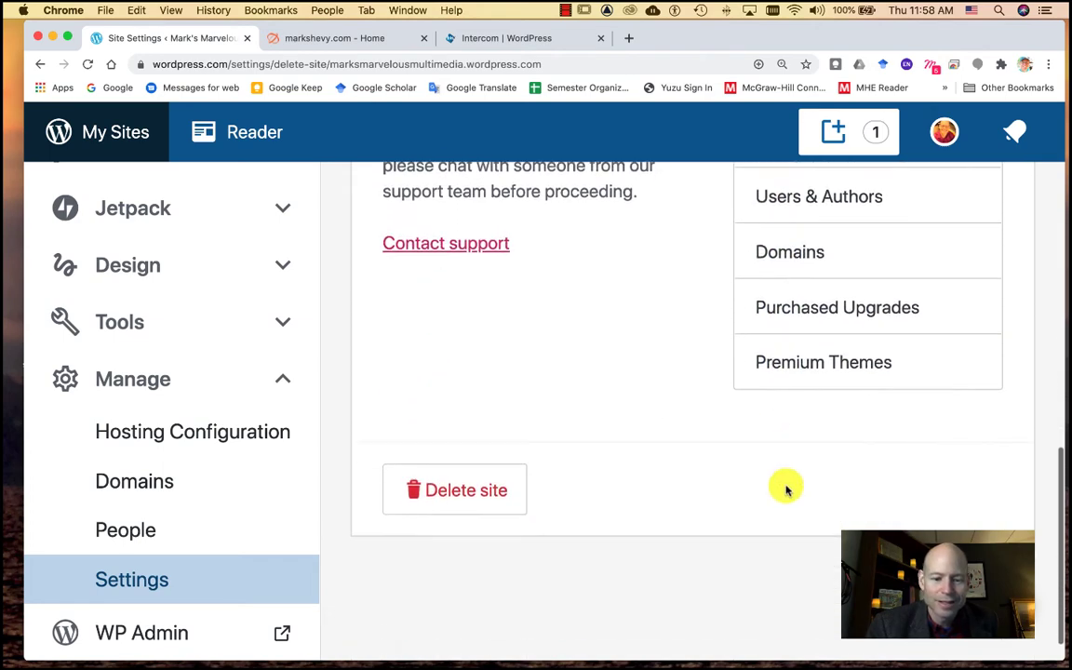
click(468, 497)
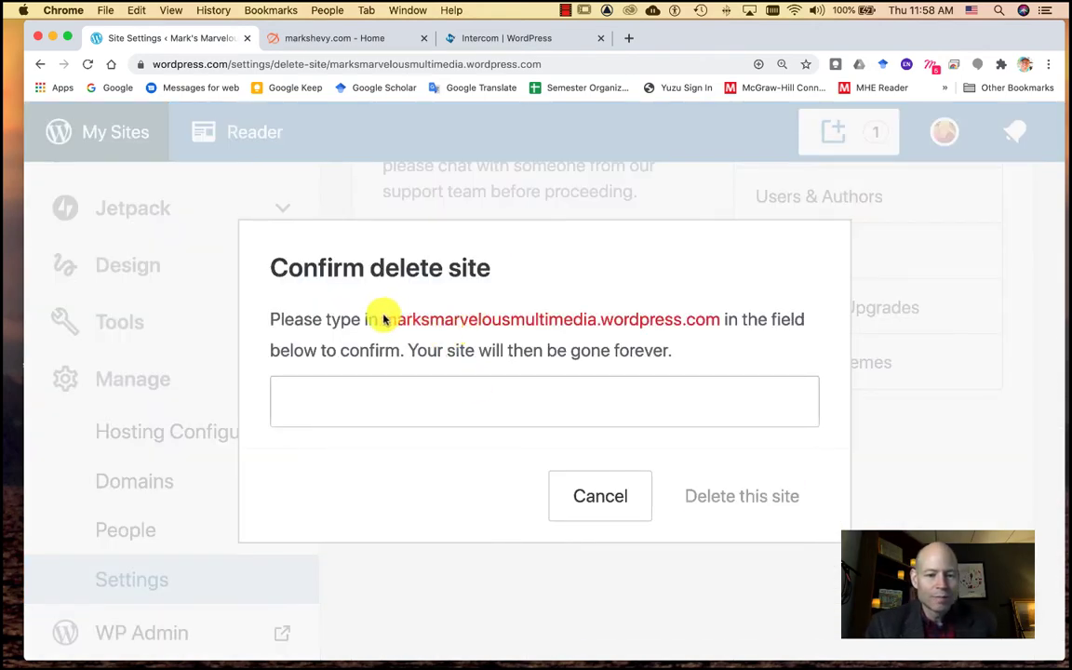
- Copy the site address from the deletion confirmation message and paste the address into the confirmation field
drag(382, 320, 719, 326)
key(super+c)
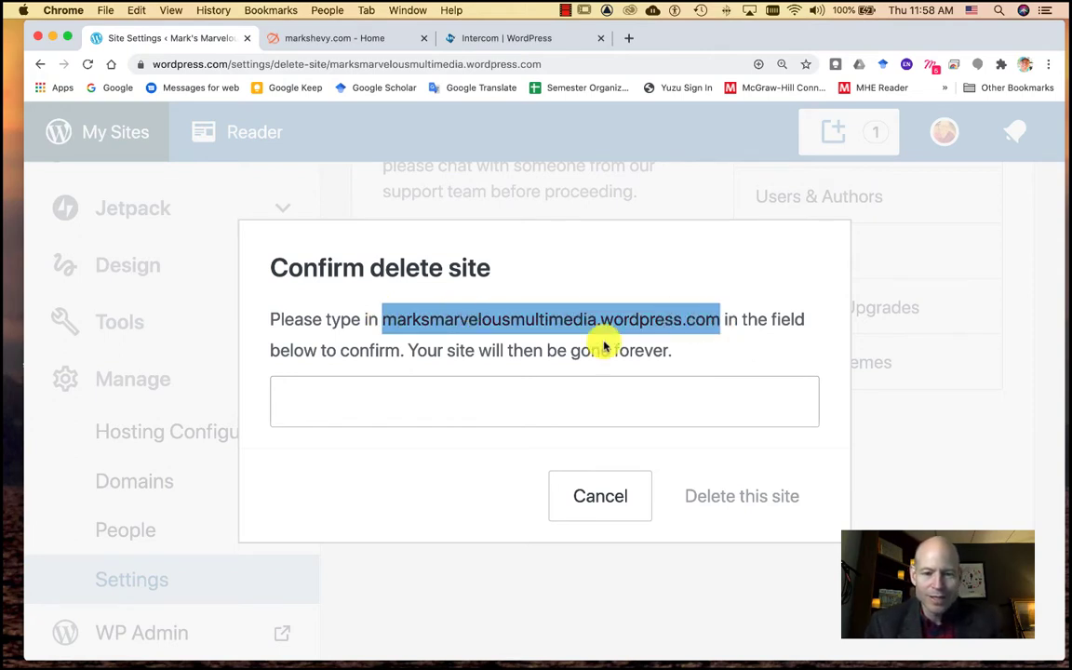
click(505, 395)
key(super+v)
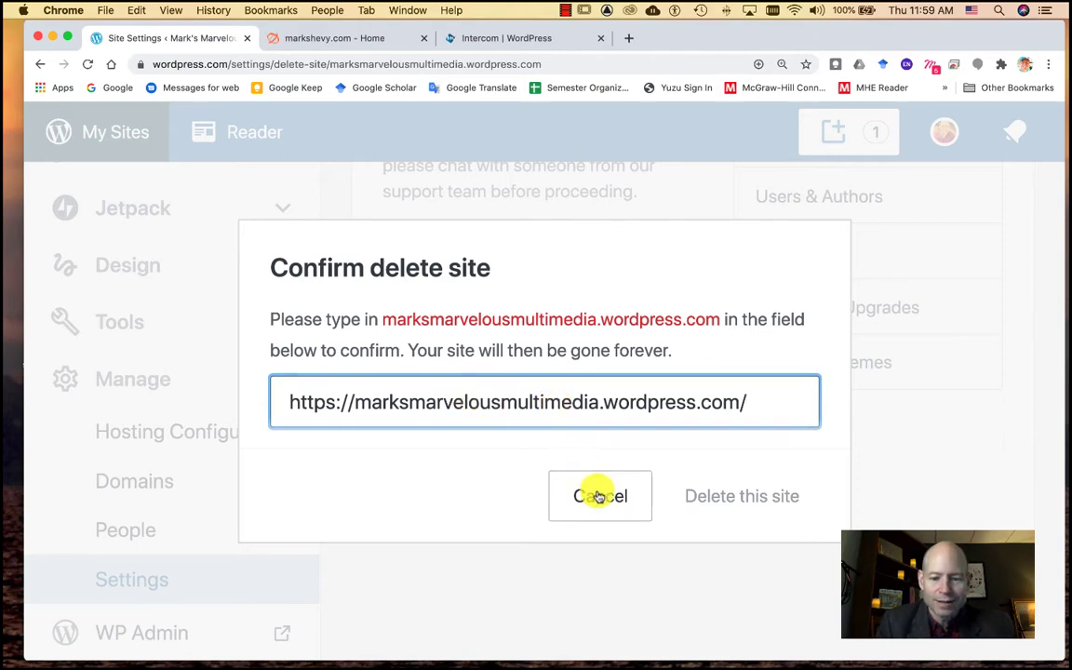
- Trim the confirmation entry to marksmarvelousmultimedia.wordpress.com and permanently delete the site
click(743, 405)
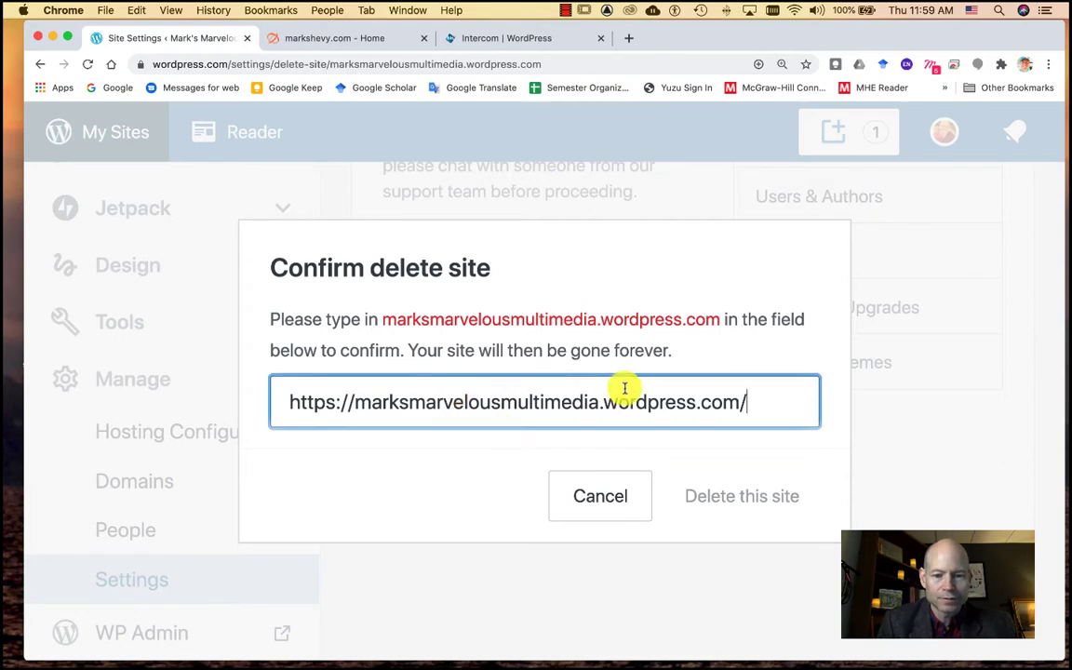
drag(750, 402, 263, 402)
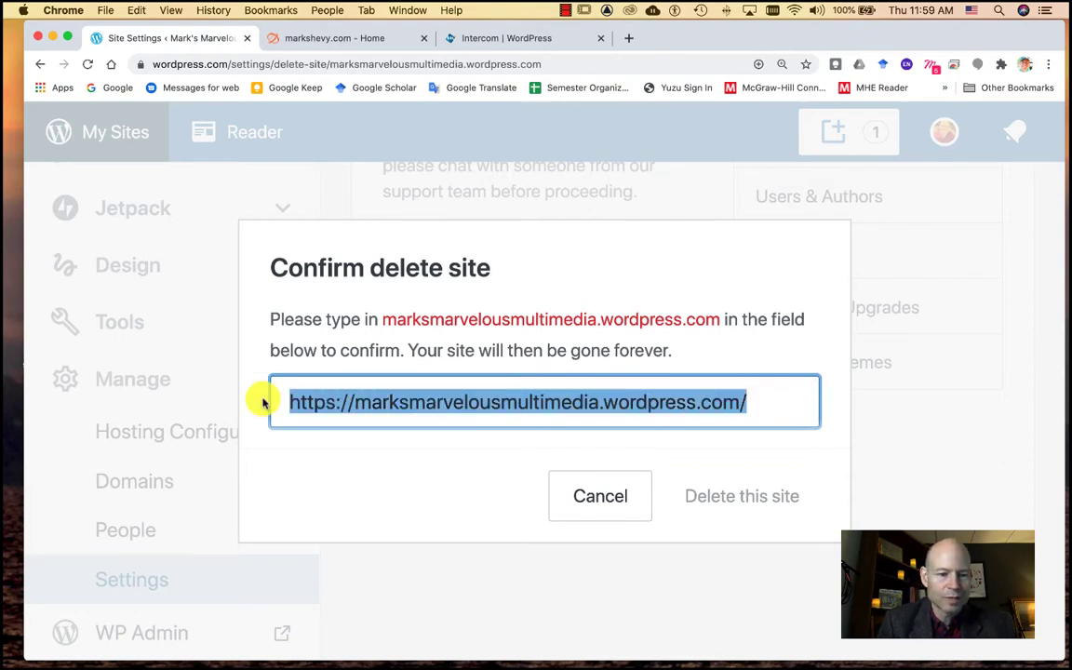
click(359, 401)
key(BackSpace)
key(BackSpace)
key(BackSpace)
key(BackSpace)
key(BackSpace)
key(BackSpace)
key(BackSpace)
key(BackSpace)
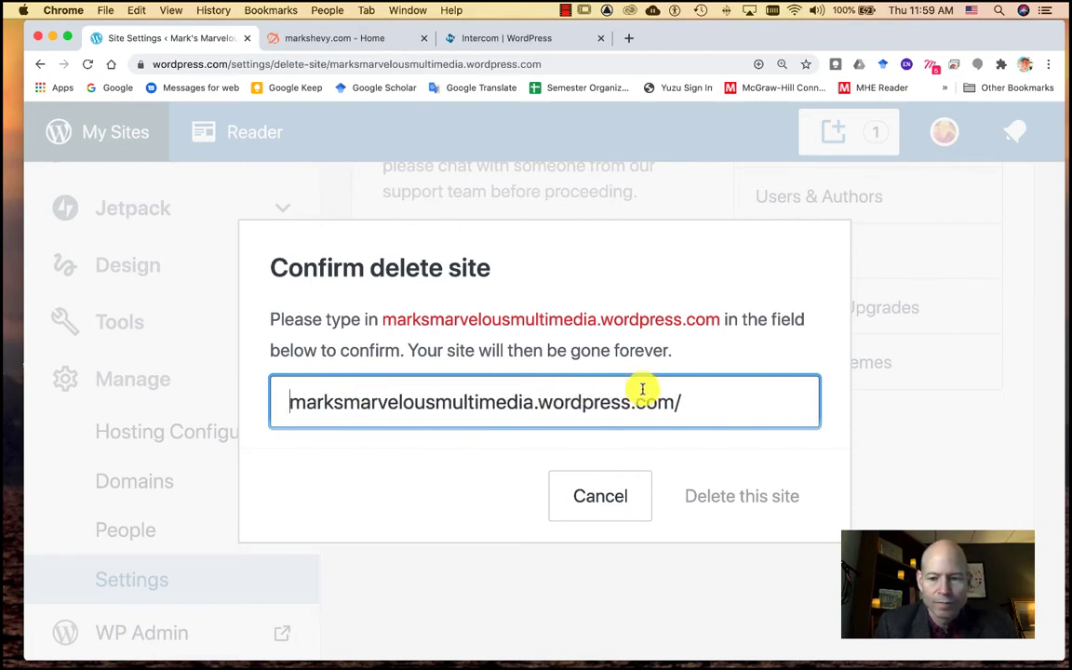
click(701, 402)
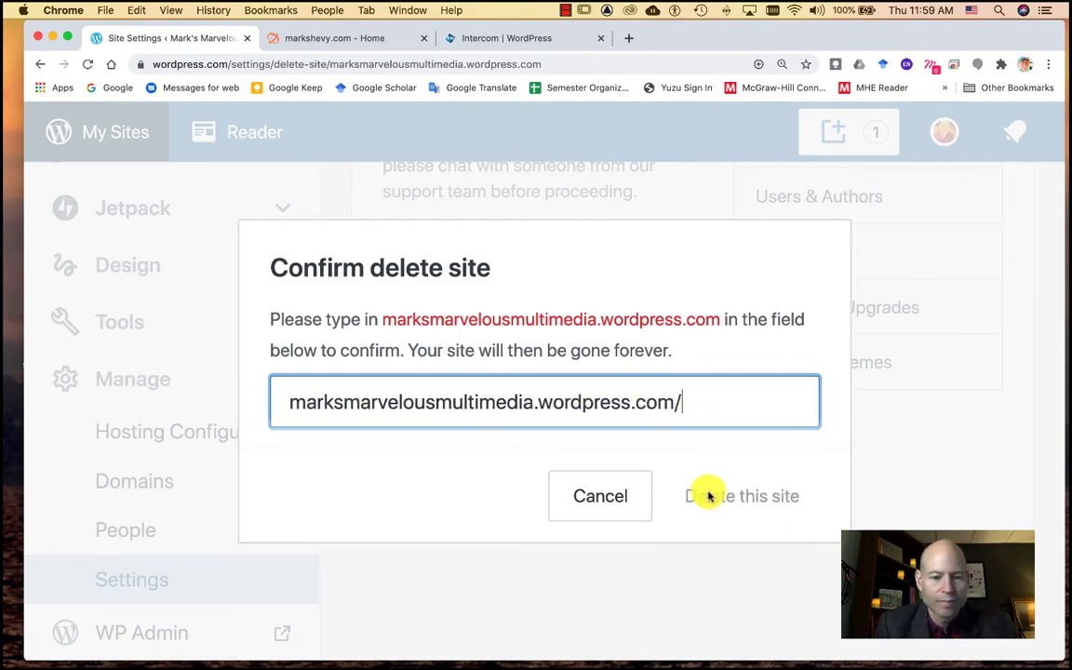
key(BackSpace)
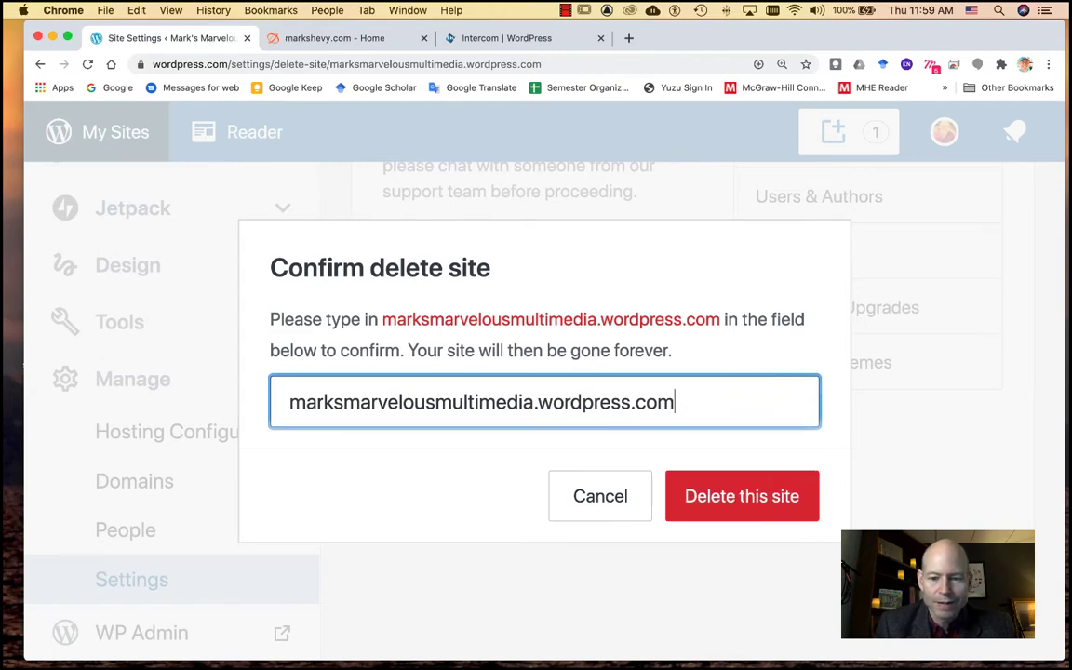
click(712, 496)
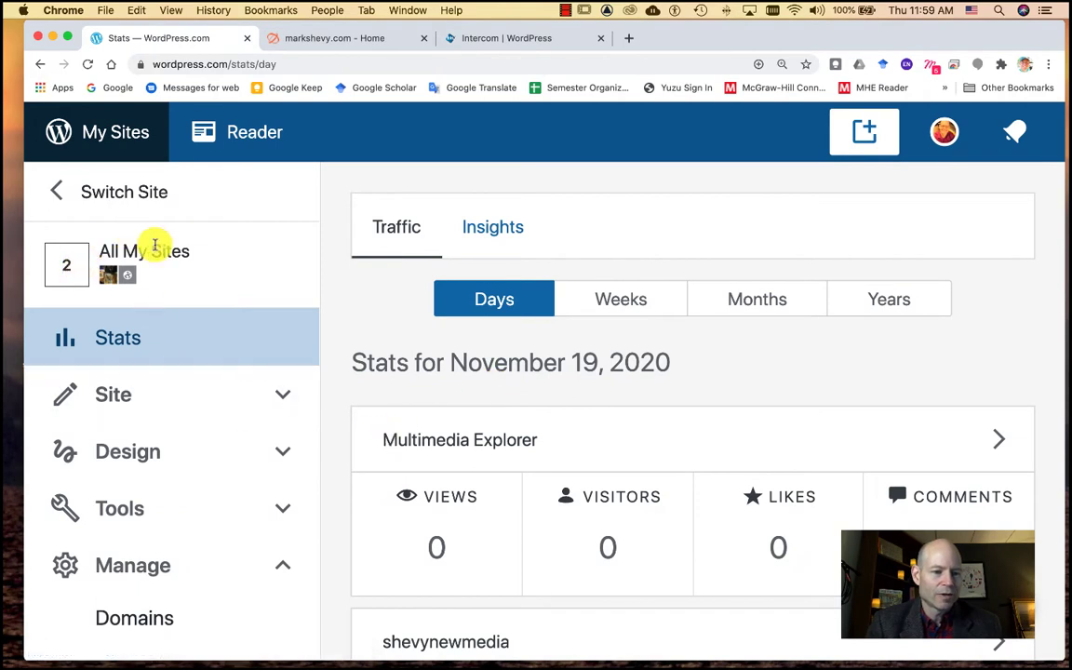
- Add a new site from the site switcher, name it "Mark's Magnificent Multmedia Blog!" and continue to the domain choice
click(94, 199)
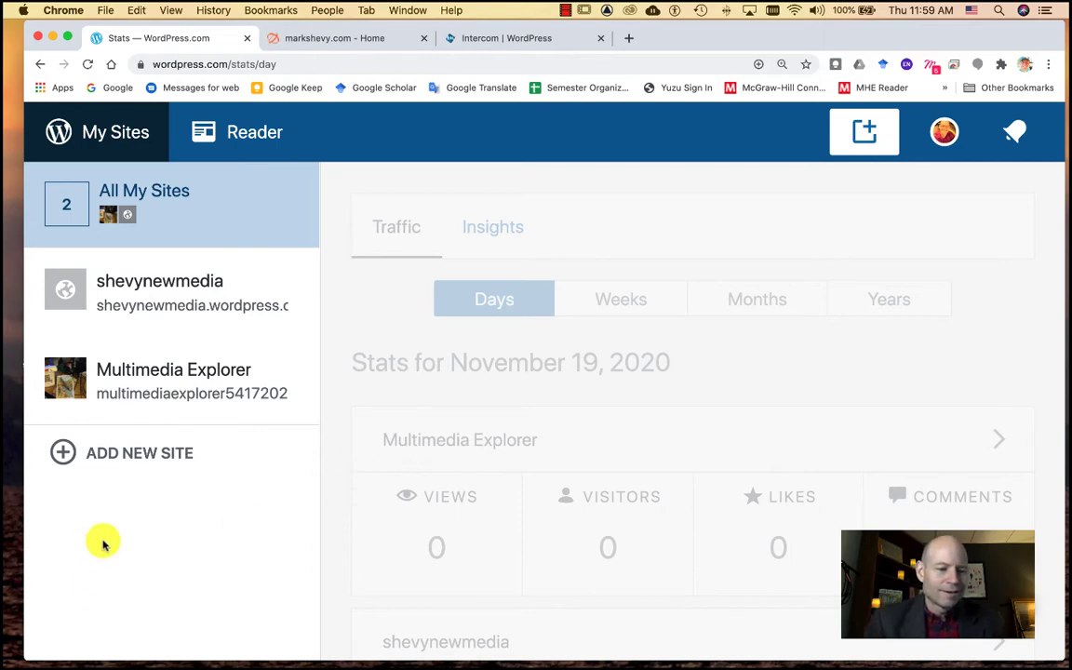
click(157, 454)
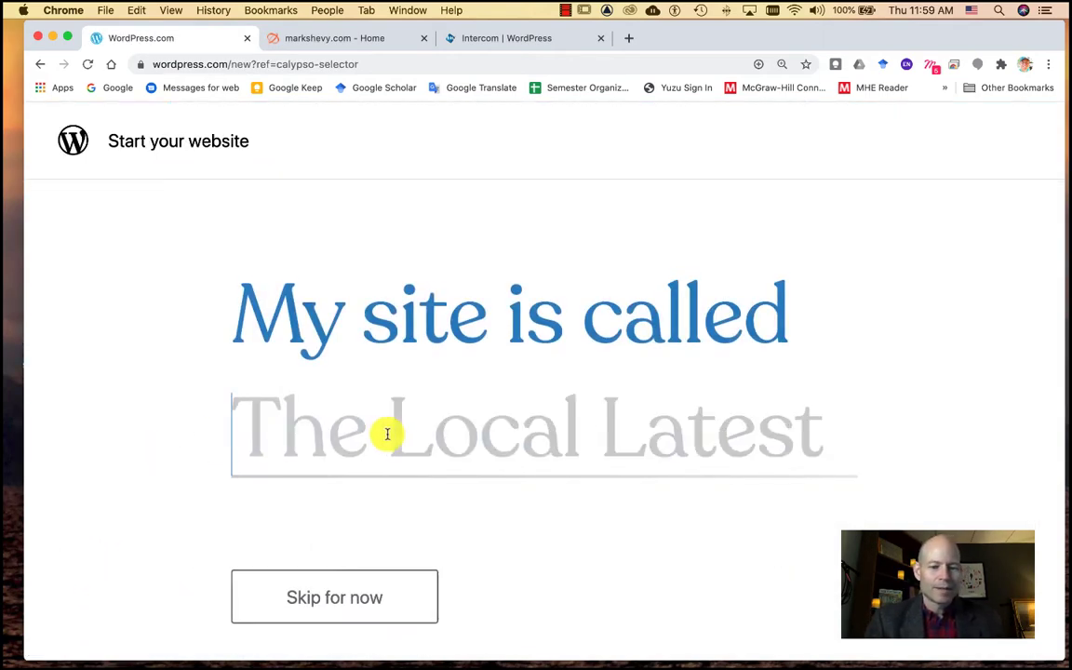
text(Mar)
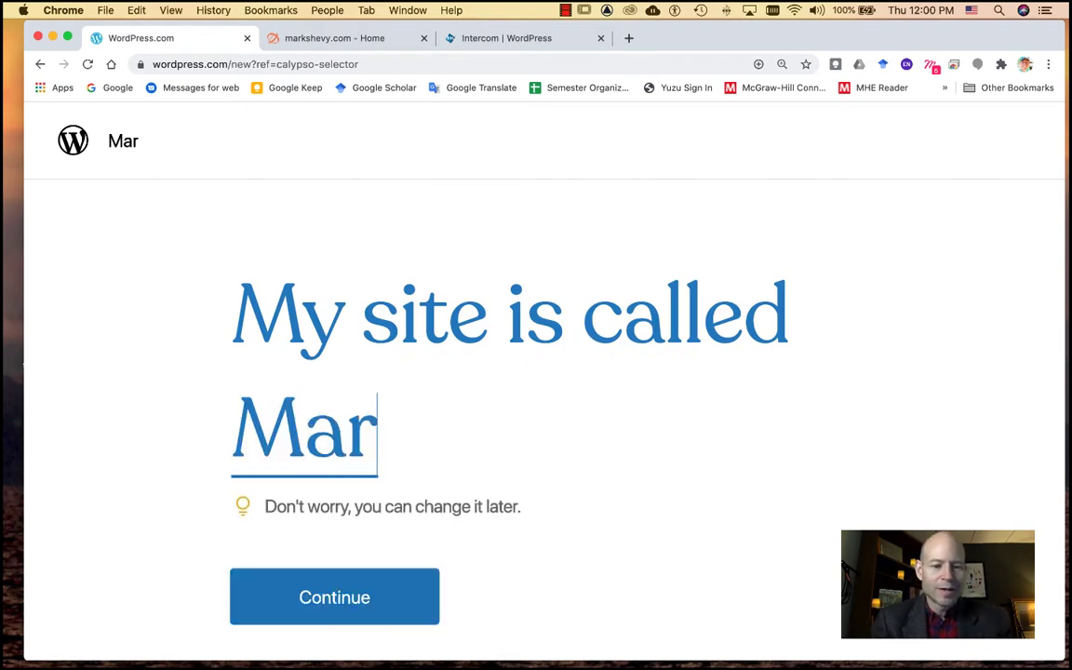
text(k's Mag)
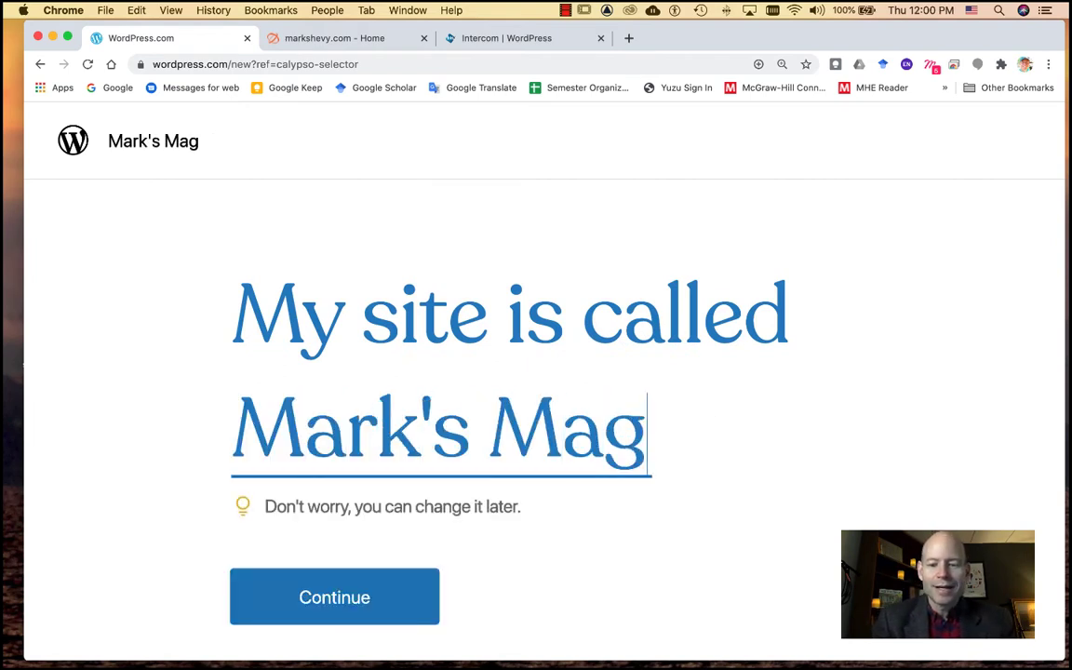
text(nificen)
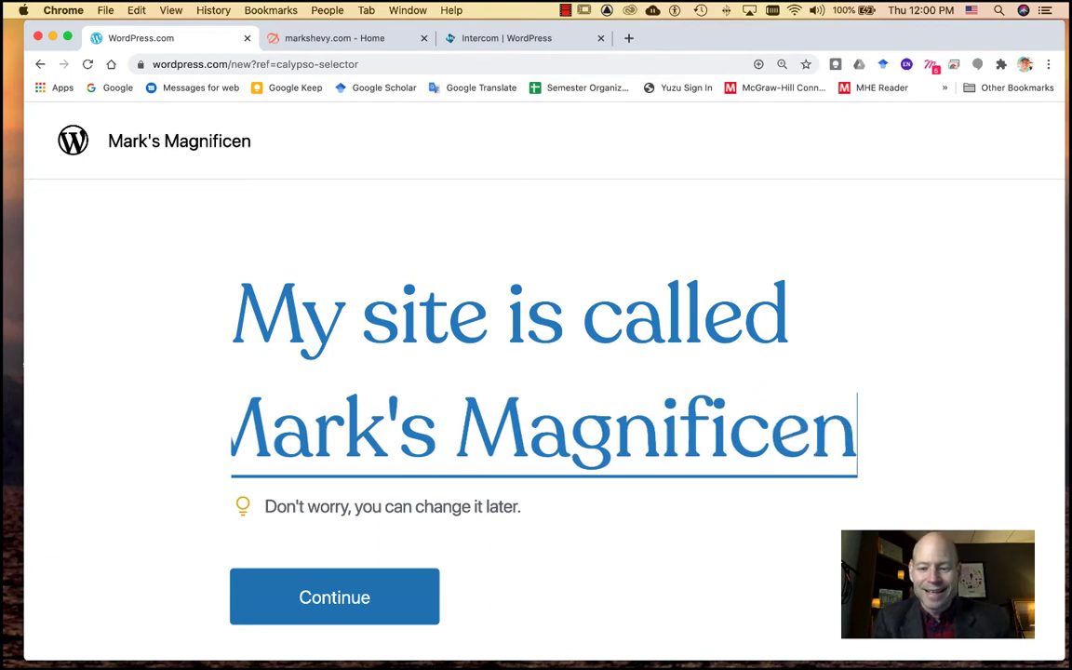
text(t Multme)
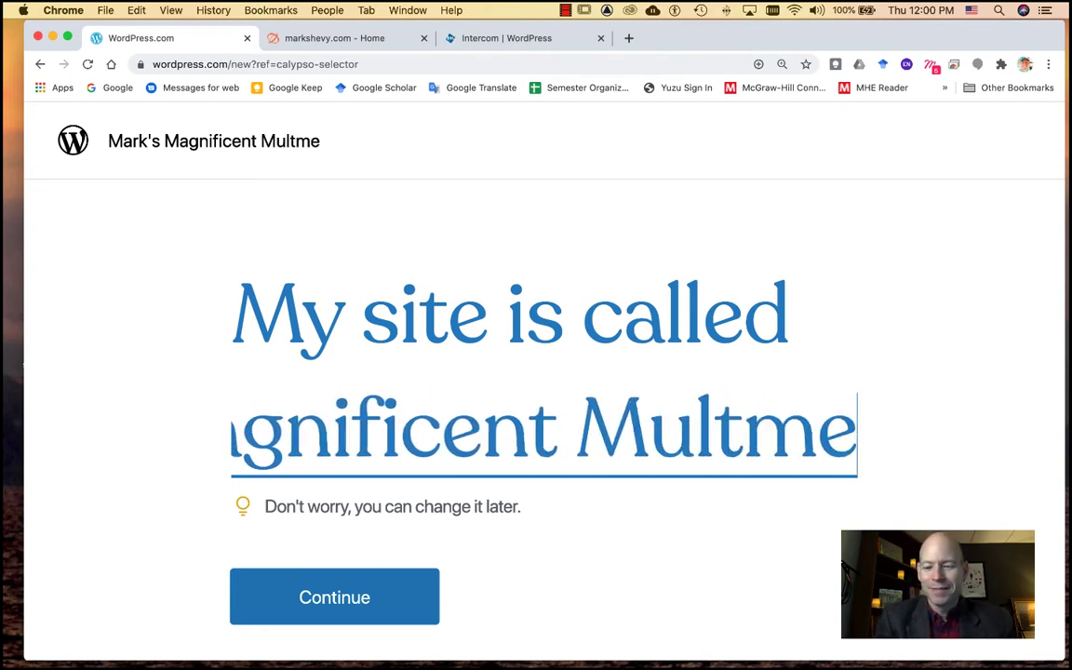
text(dia Bl)
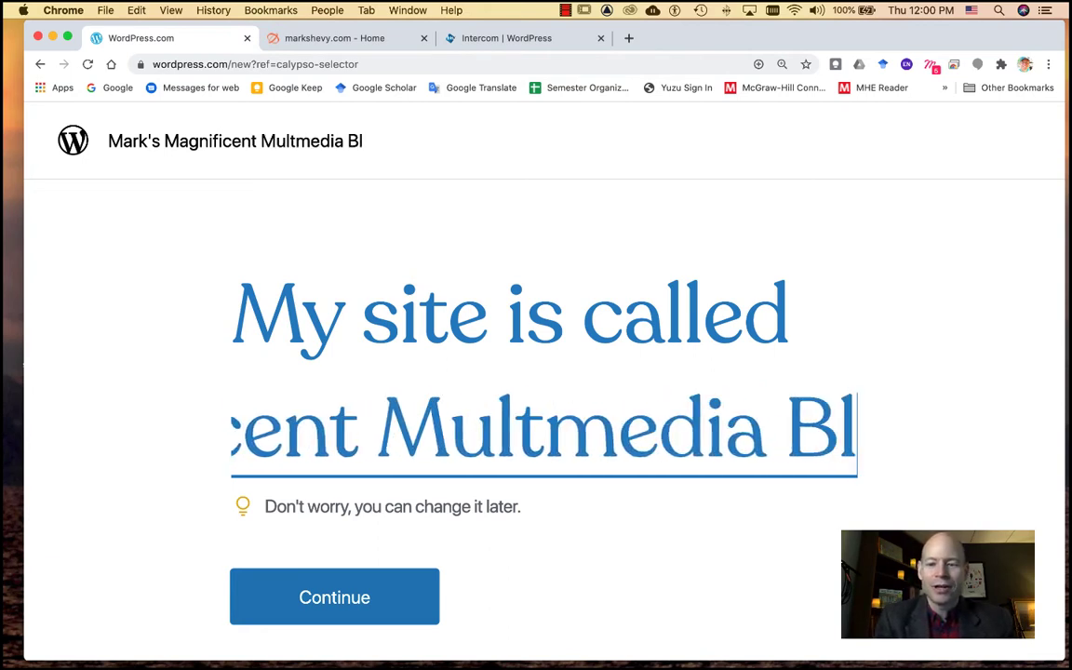
text(og!)
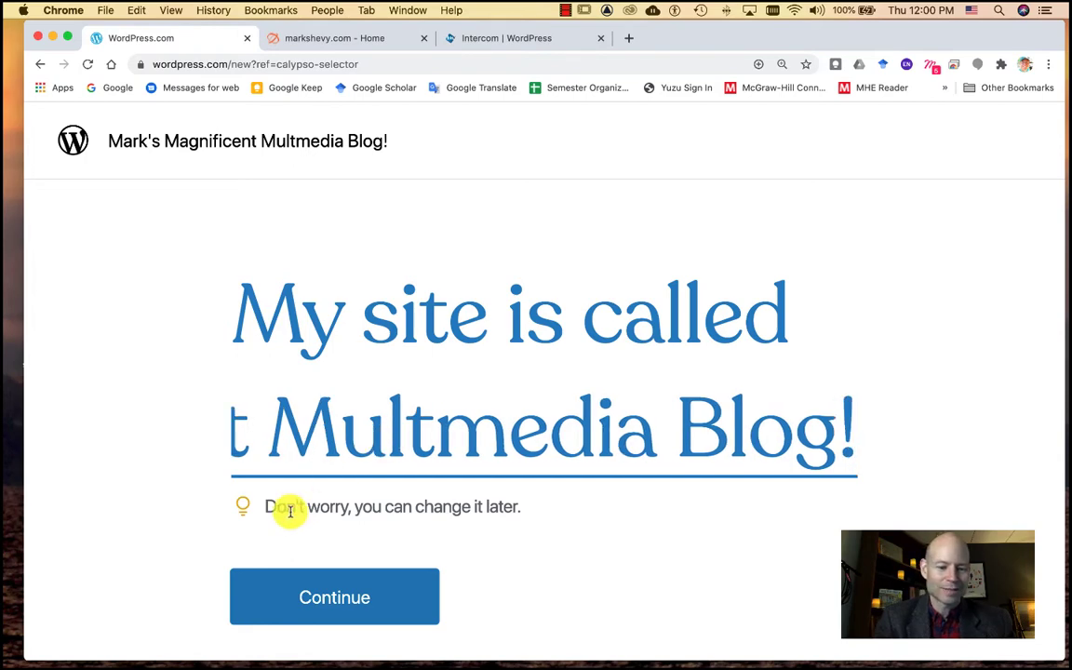
click(342, 583)
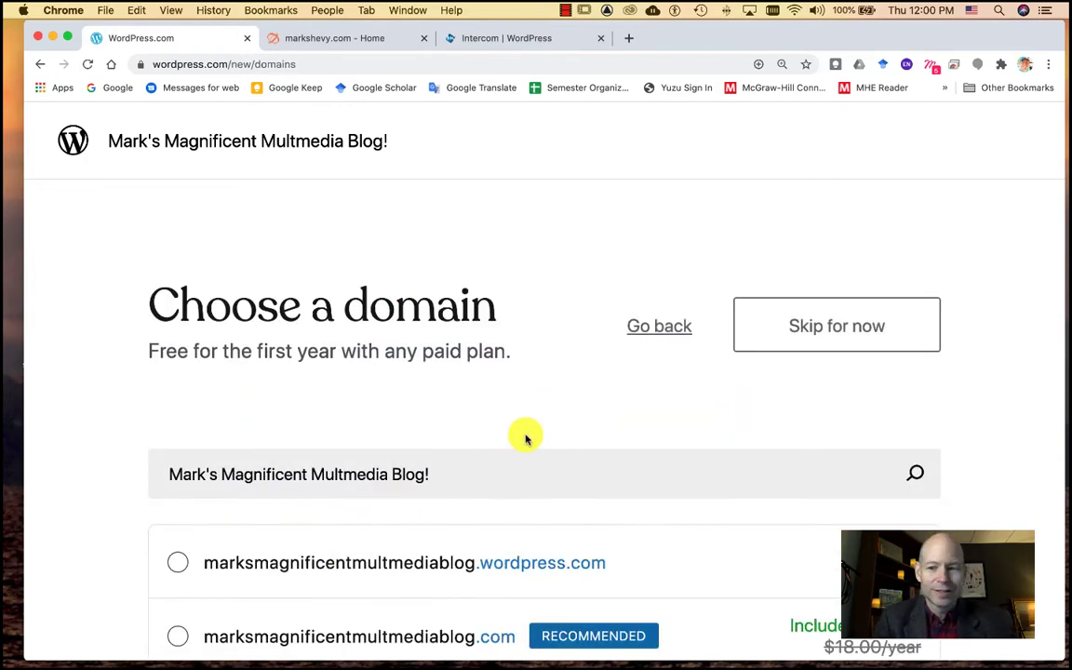
- Choose the free domain marksmagnificentmultmediablog.wordpress.com for the site and continue to the design choice
scroll(526, 438, down, 2)
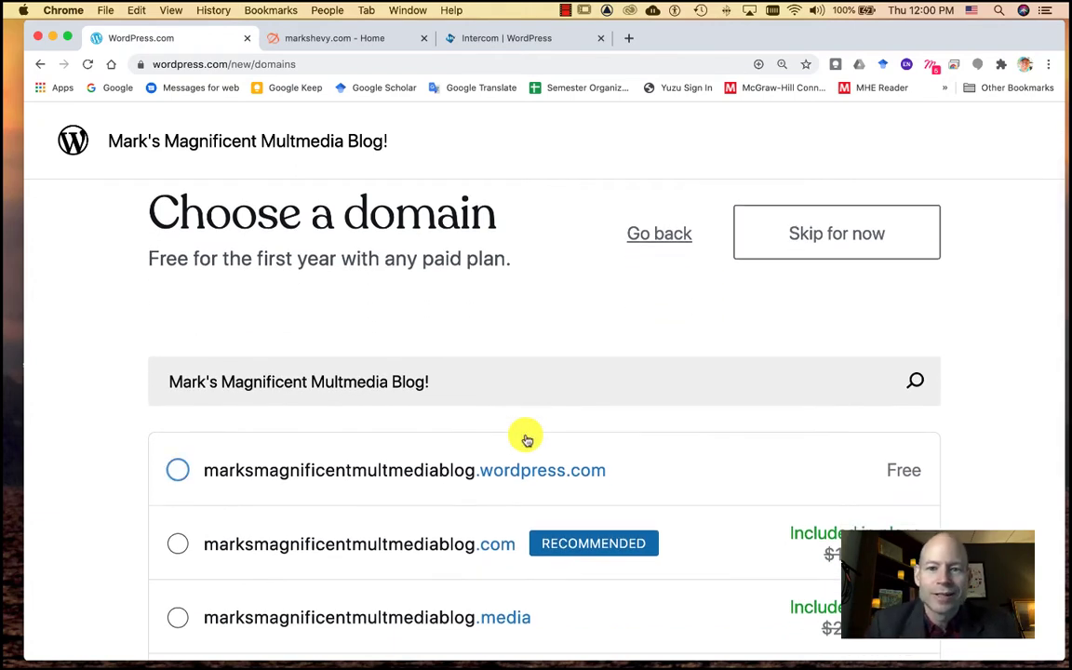
scroll(526, 437, down, 1)
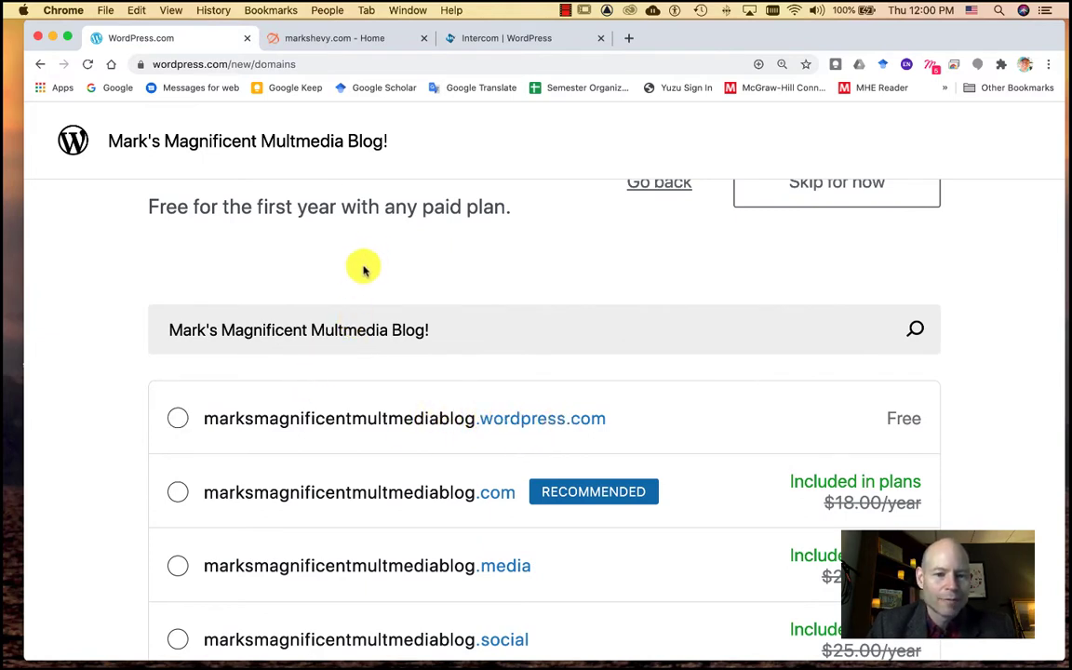
click(178, 418)
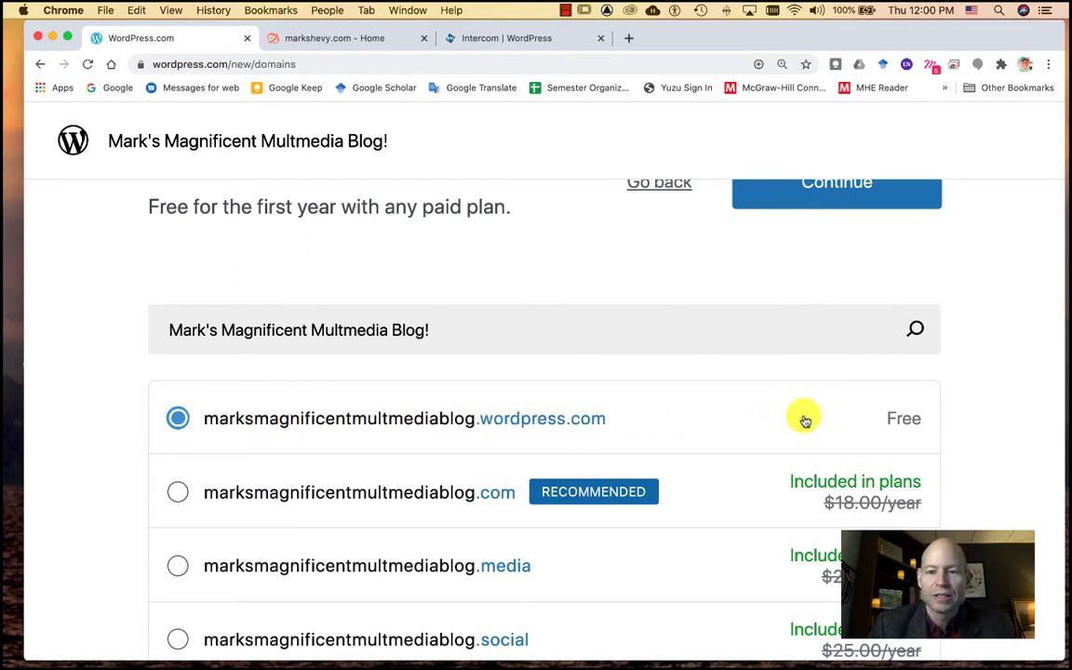
scroll(532, 556, down, 5)
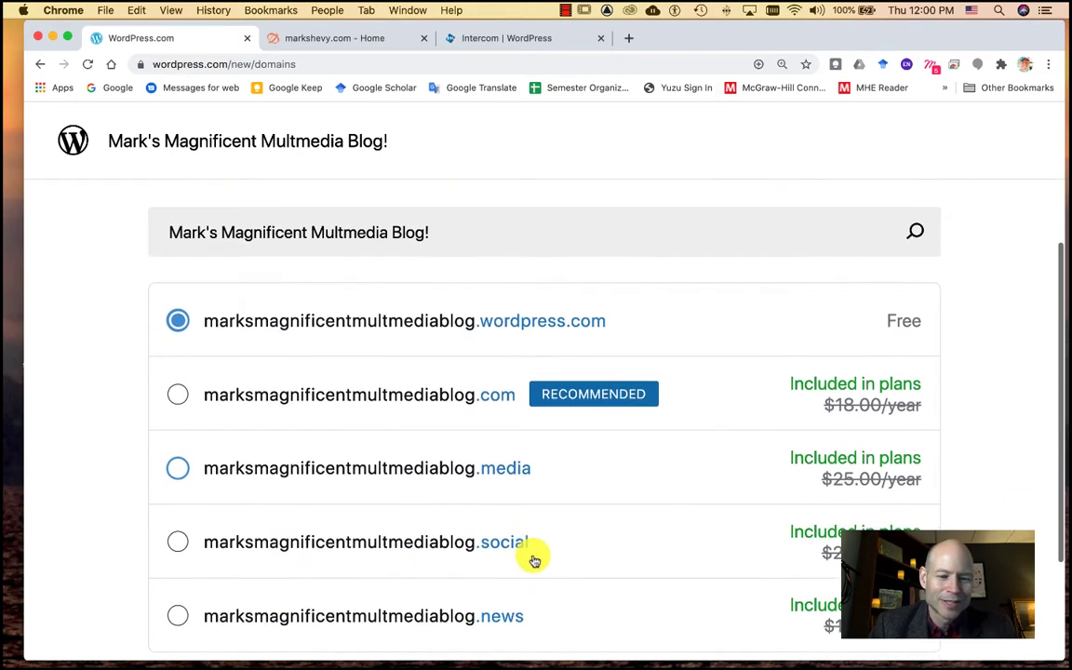
scroll(533, 558, up, 3)
scroll(534, 558, up, 4)
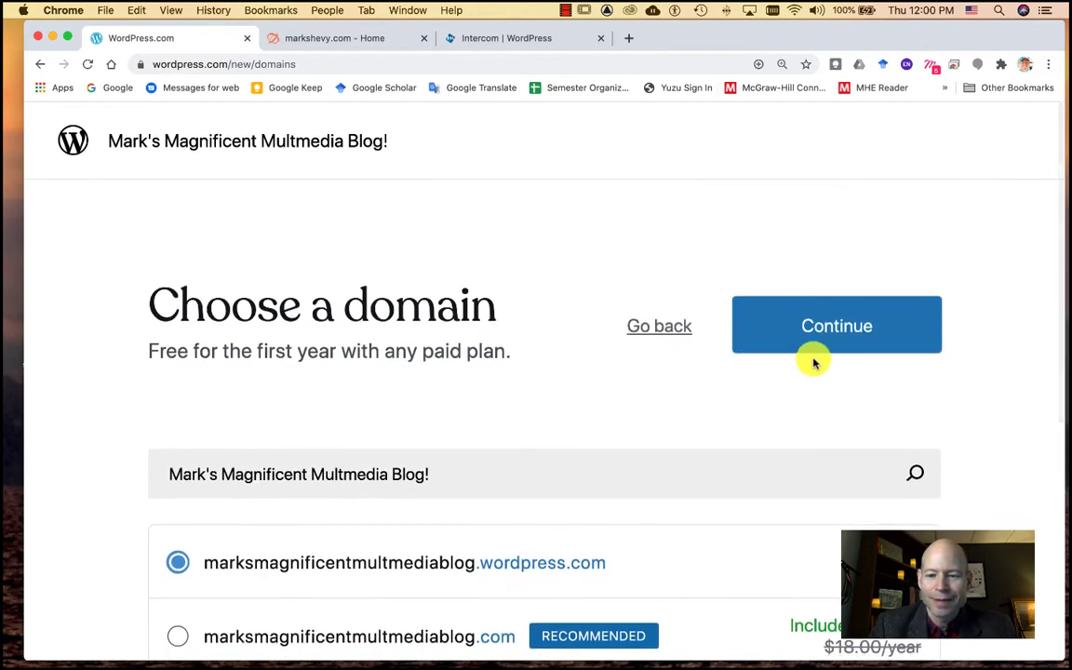
click(841, 330)
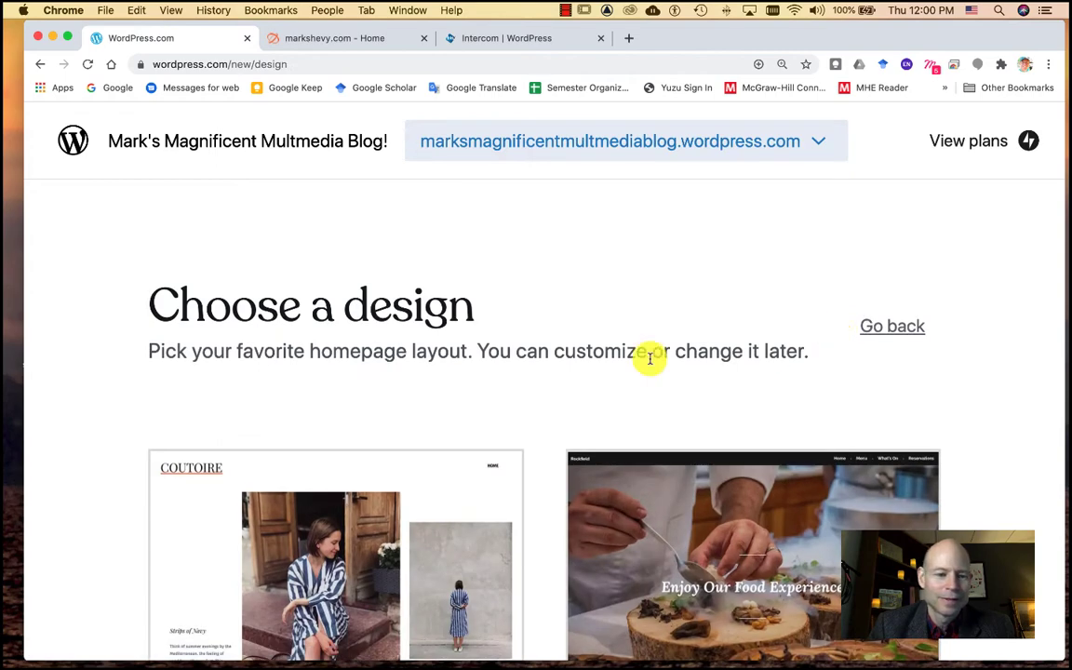
- Browse the available homepage layouts and choose the Leven design for the site
scroll(562, 358, down, 2)
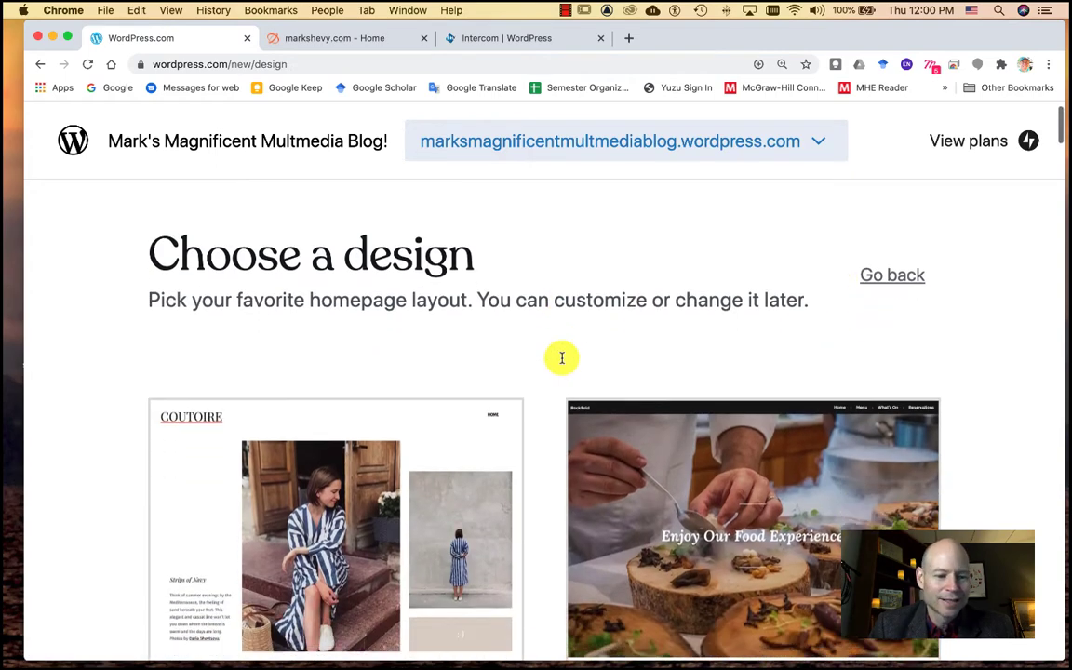
scroll(562, 361, down, 2)
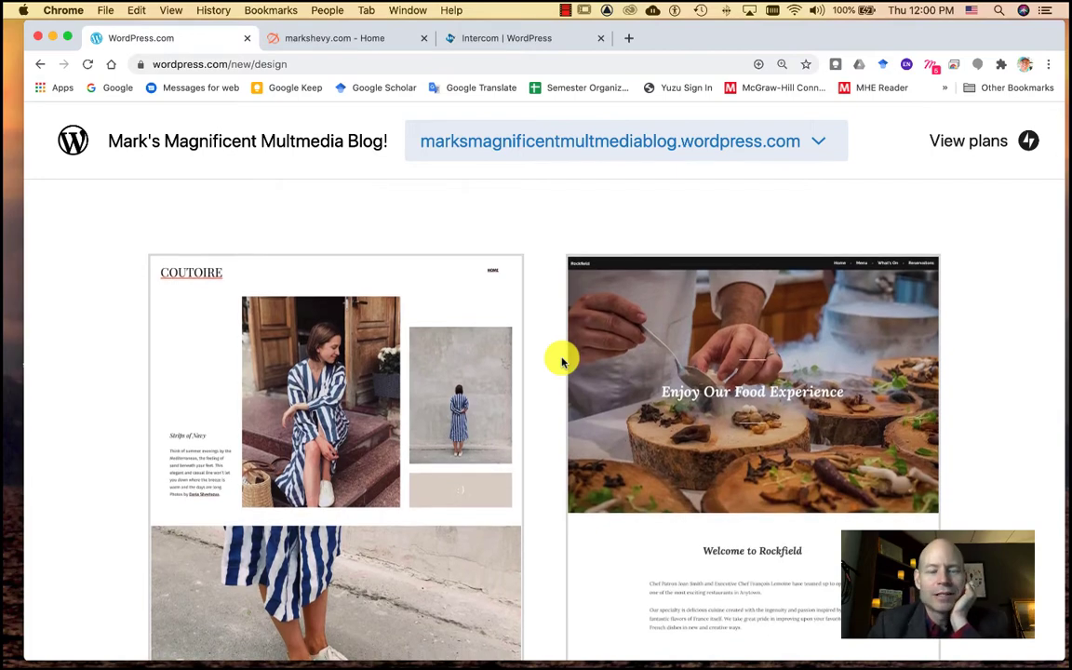
scroll(562, 361, down, 1)
scroll(563, 361, down, 1)
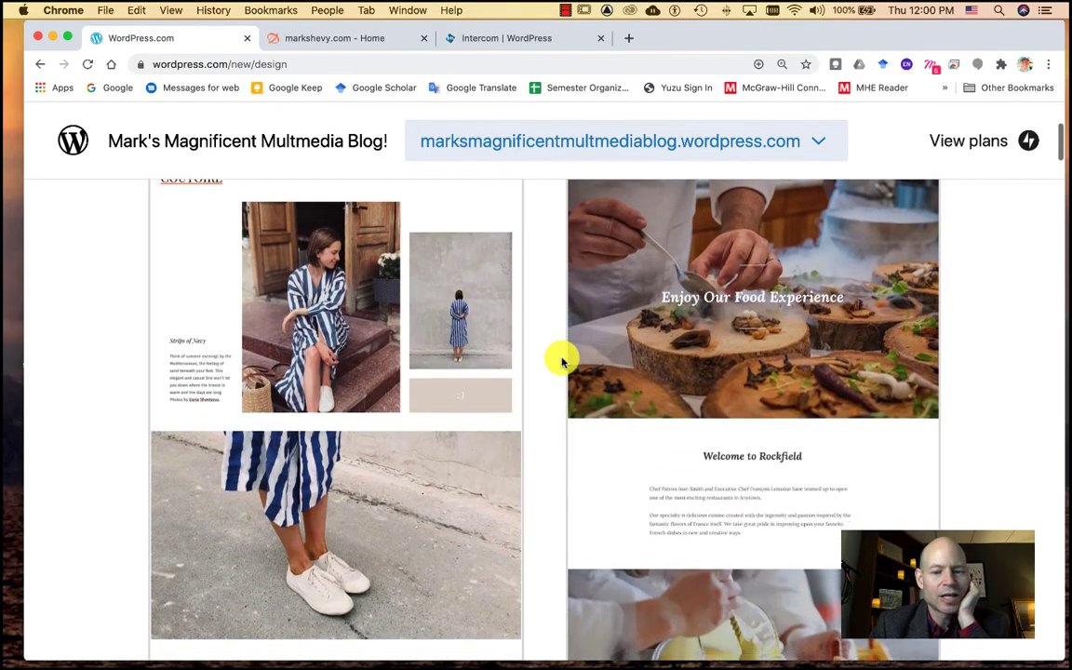
scroll(563, 361, down, 1)
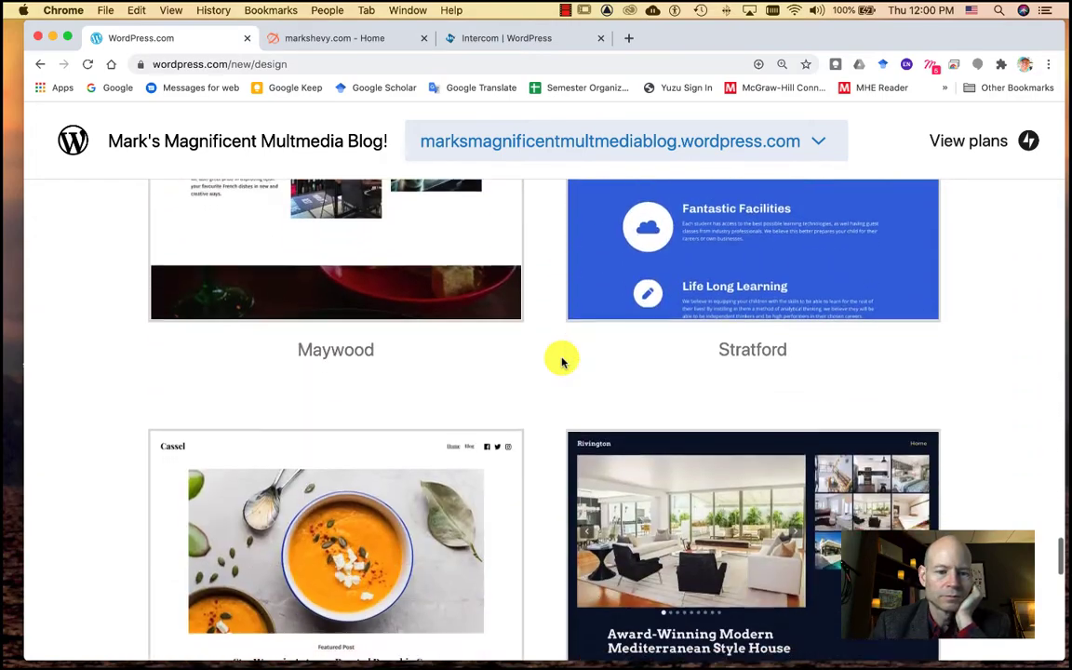
scroll(563, 362, down, 5)
scroll(562, 362, down, 3)
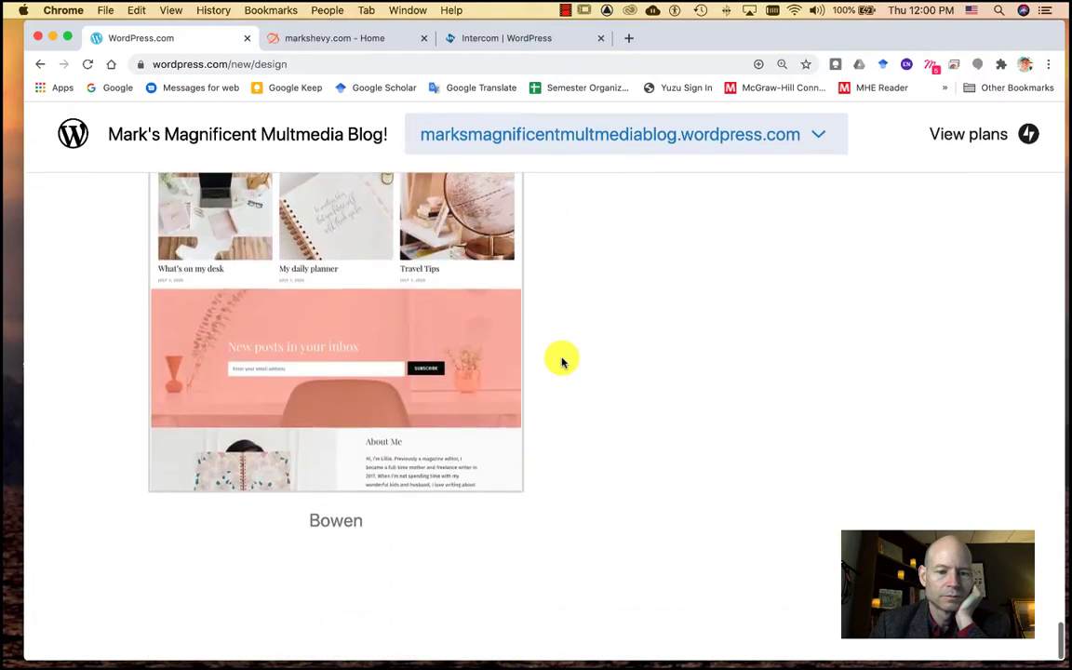
scroll(562, 362, down, 10)
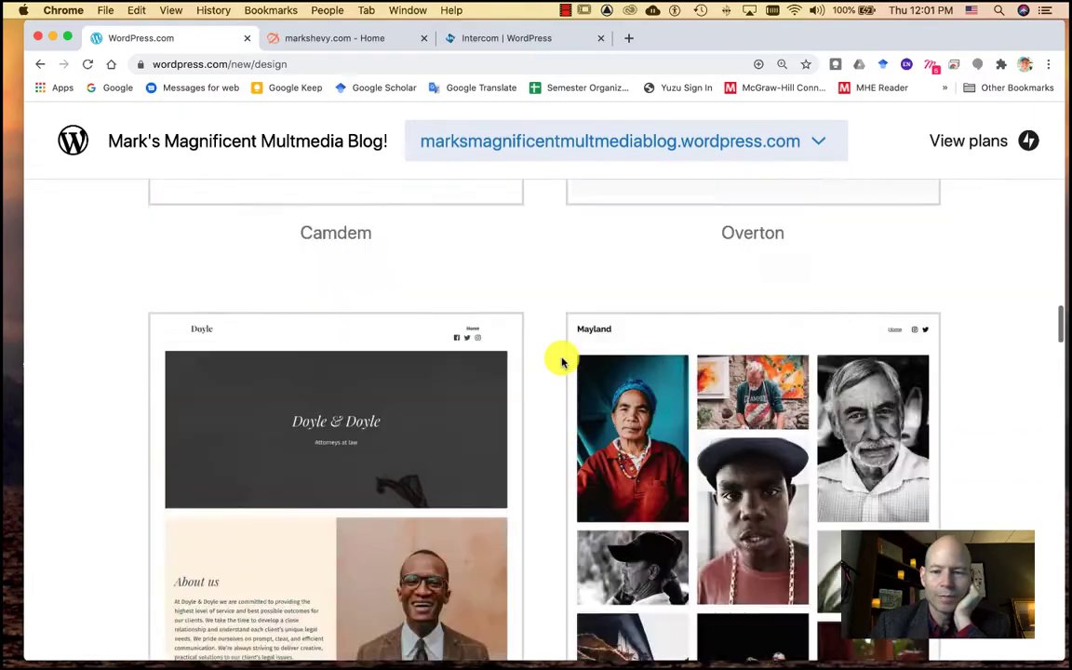
scroll(562, 362, up, 3)
scroll(562, 362, up, 12)
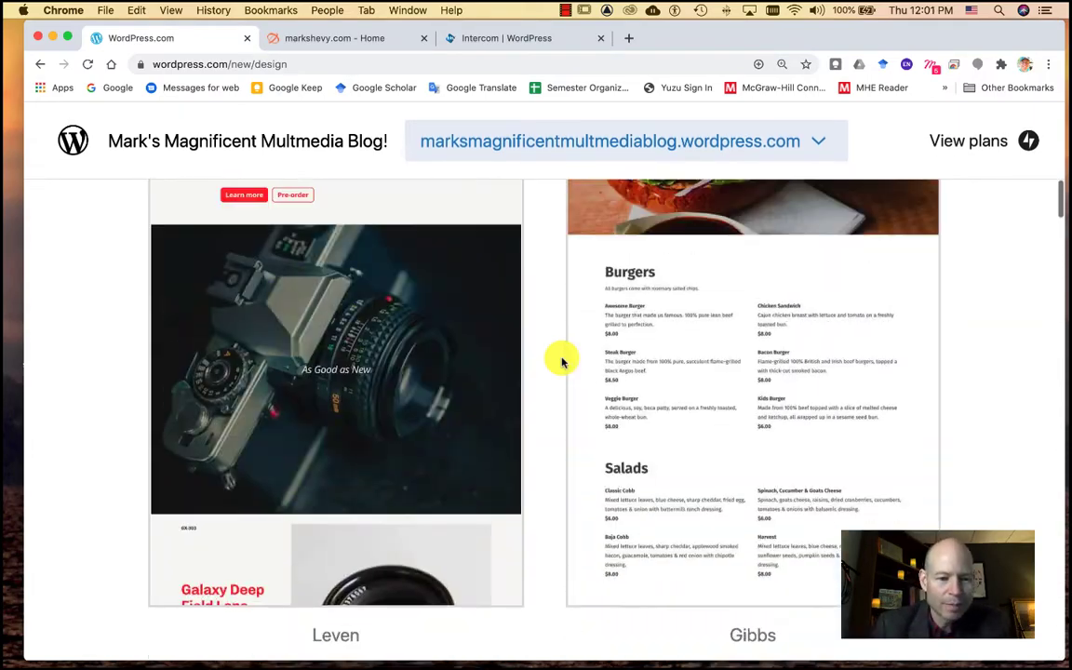
scroll(563, 362, down, 2)
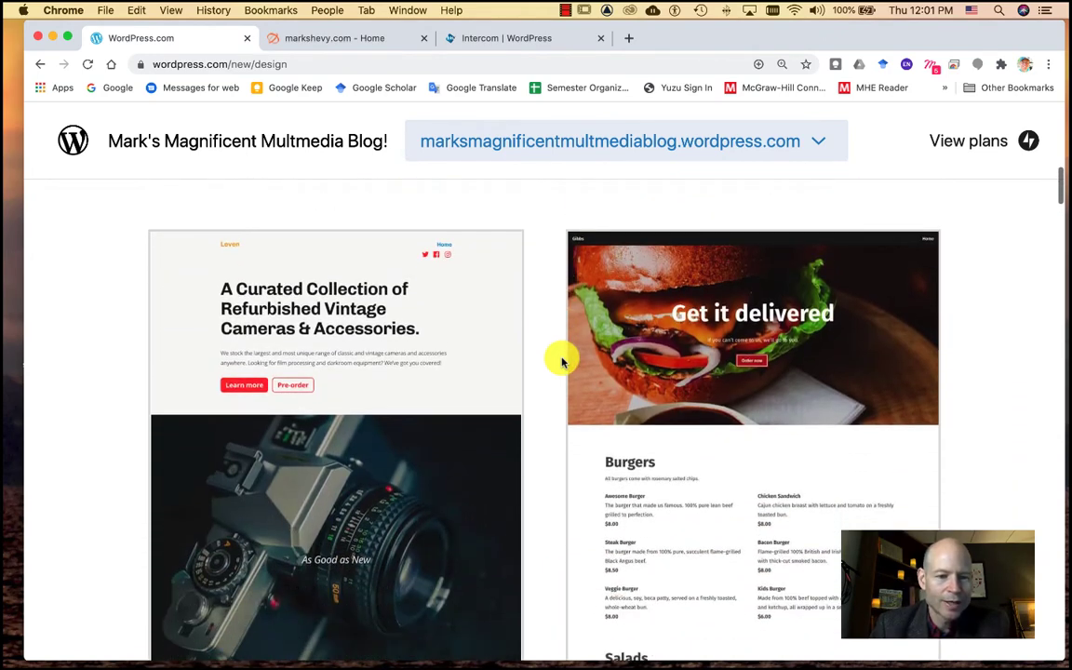
click(352, 307)
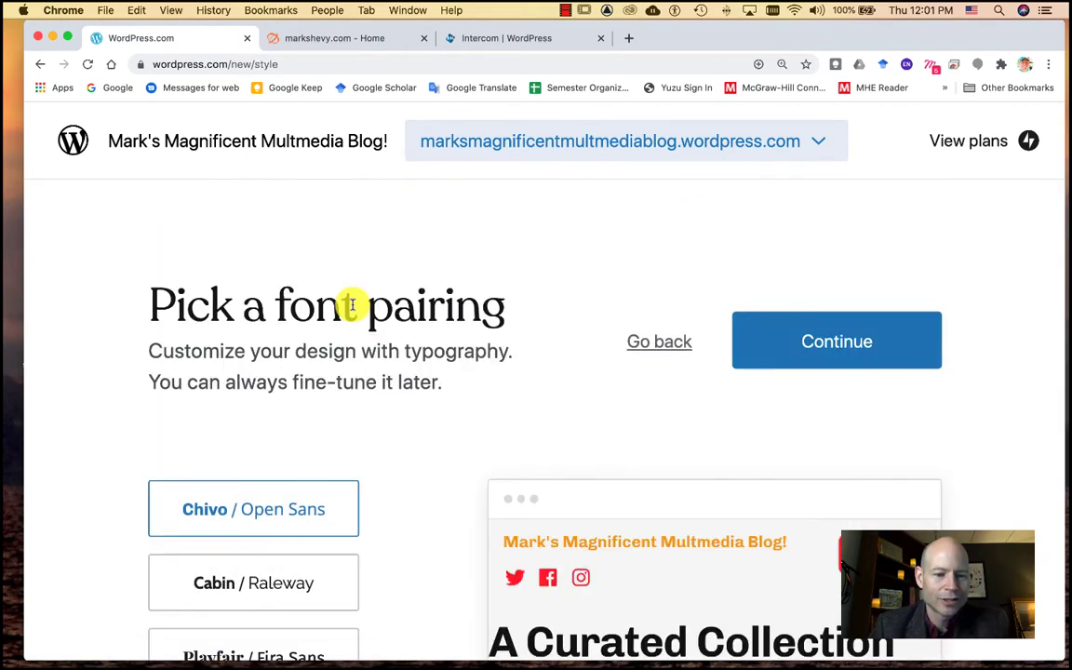
- Set the font pairing to Cabin / Raleway and continue to the feature selection
scroll(411, 385, down, 5)
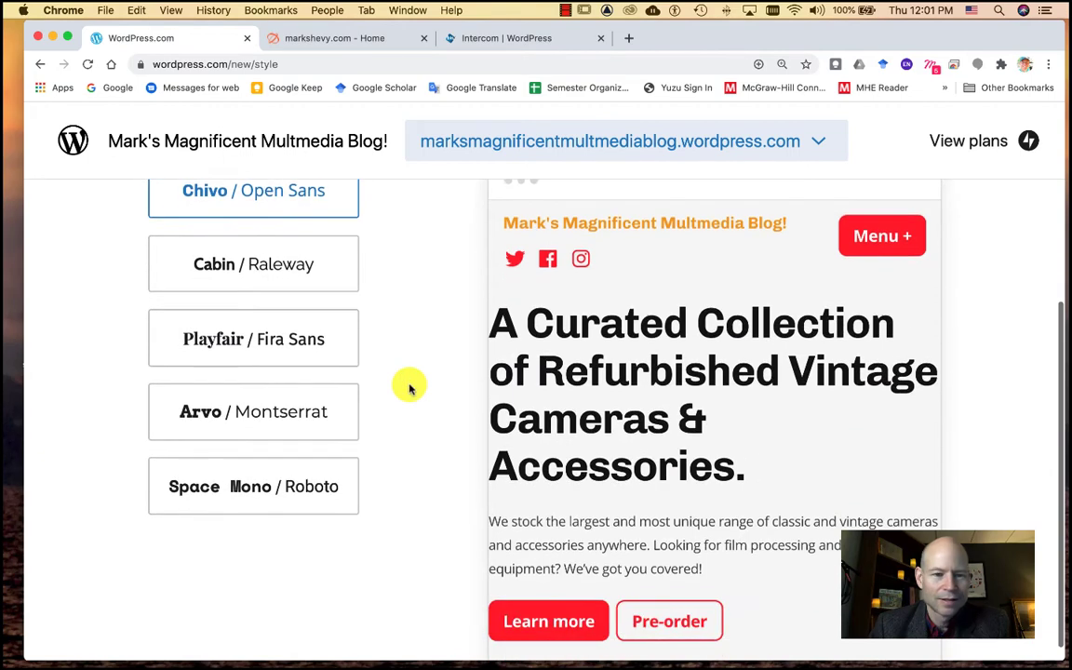
scroll(410, 387, up, 1)
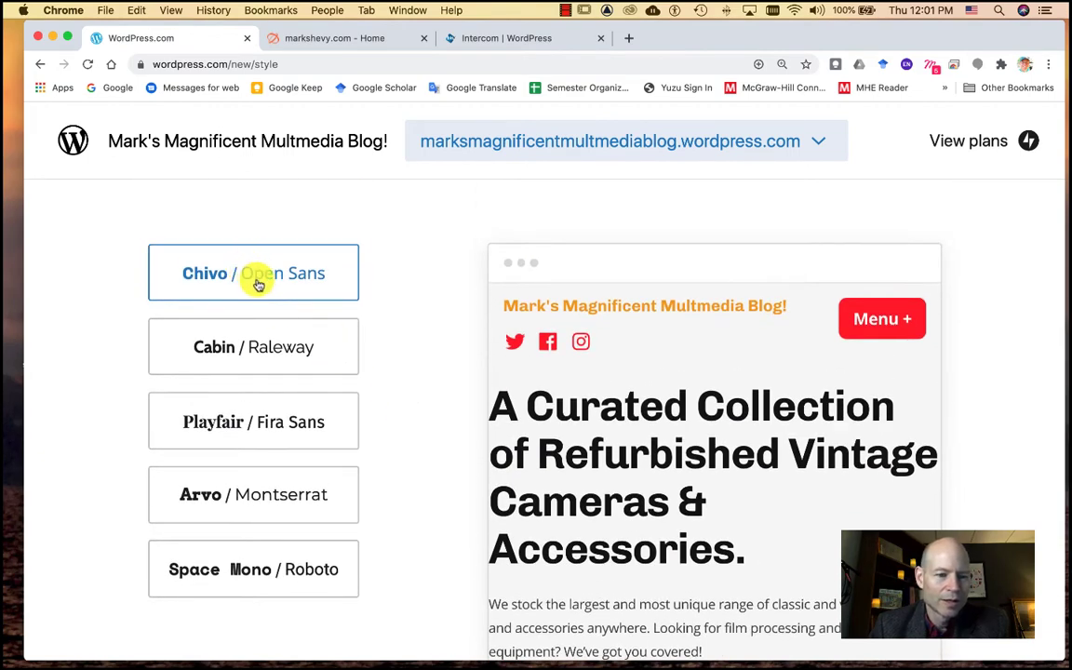
click(254, 350)
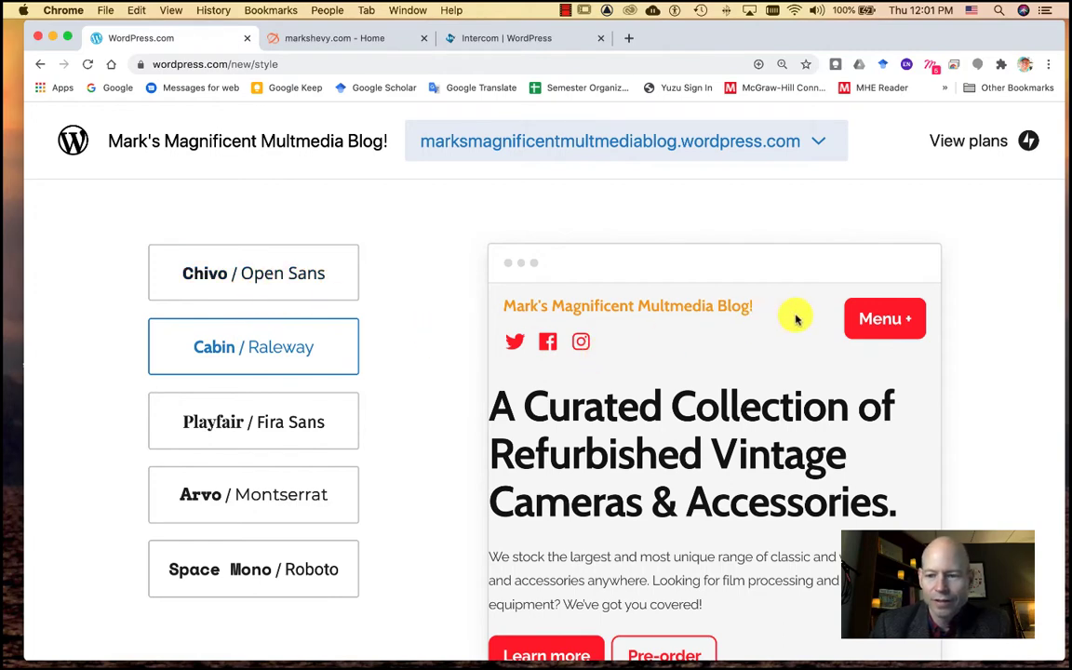
scroll(682, 308, up, 5)
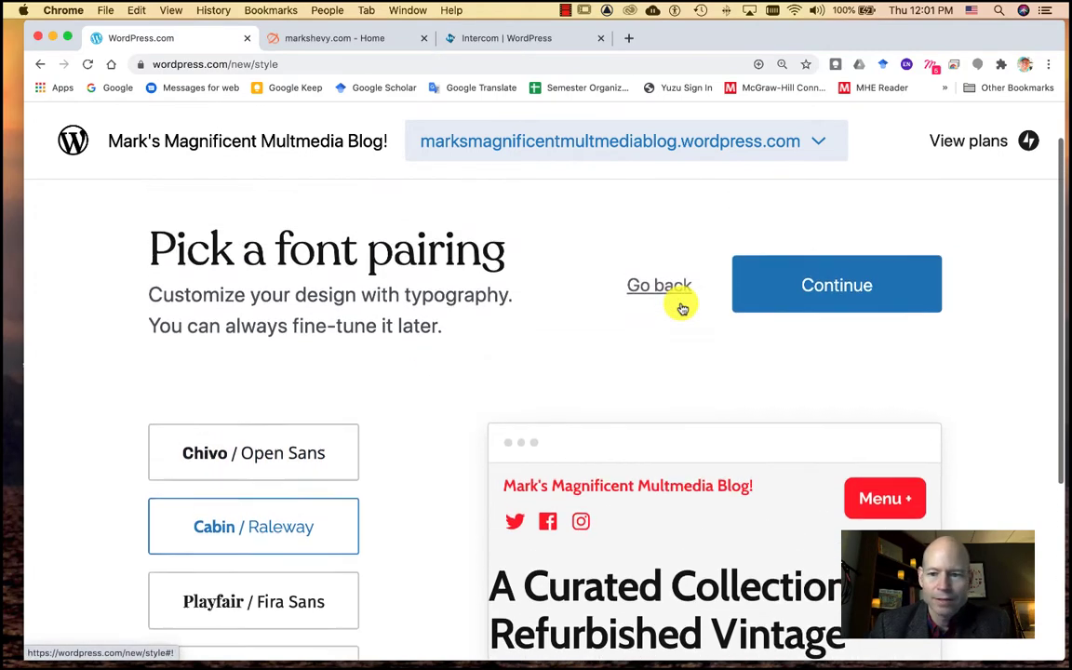
click(850, 310)
- Look over the optional site features and skip choosing any of them
scroll(742, 394, down, 3)
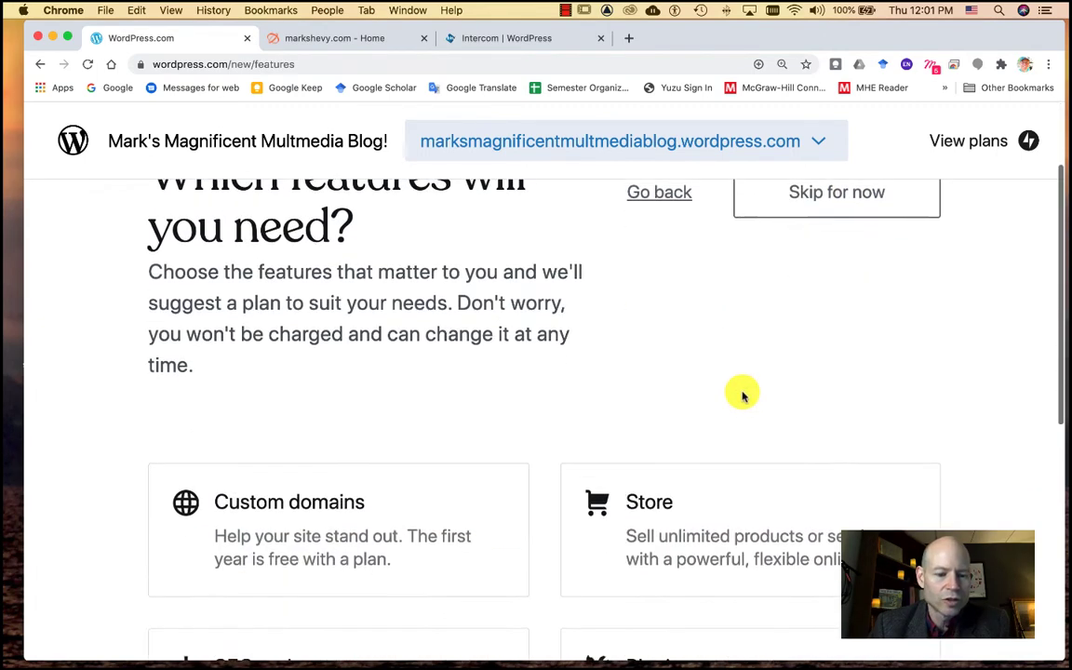
scroll(742, 395, down, 3)
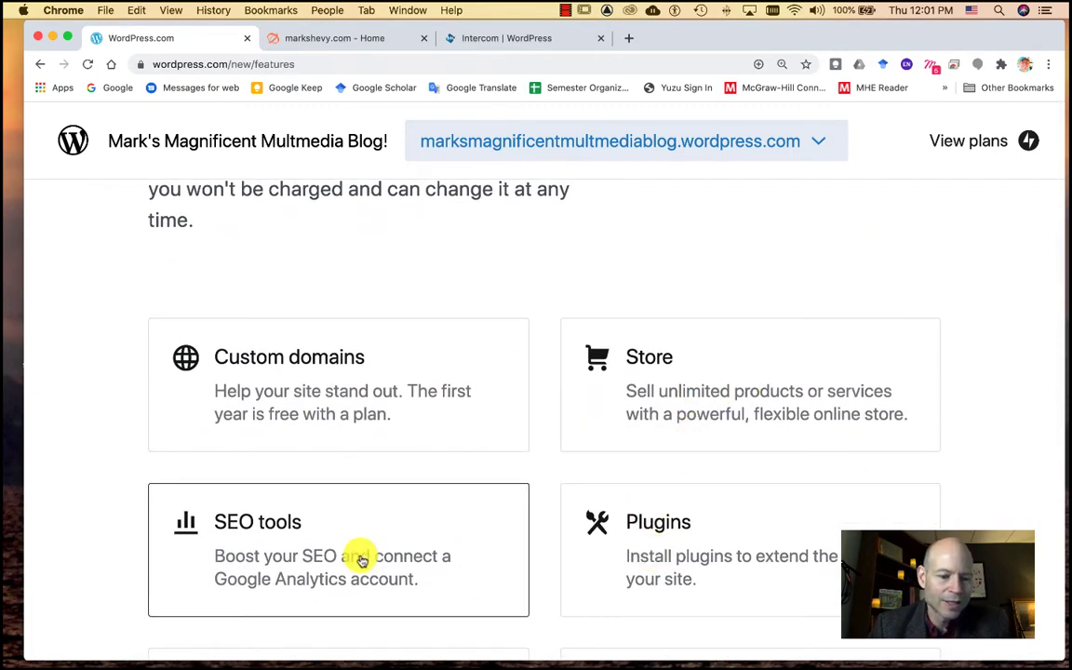
scroll(361, 558, down, 4)
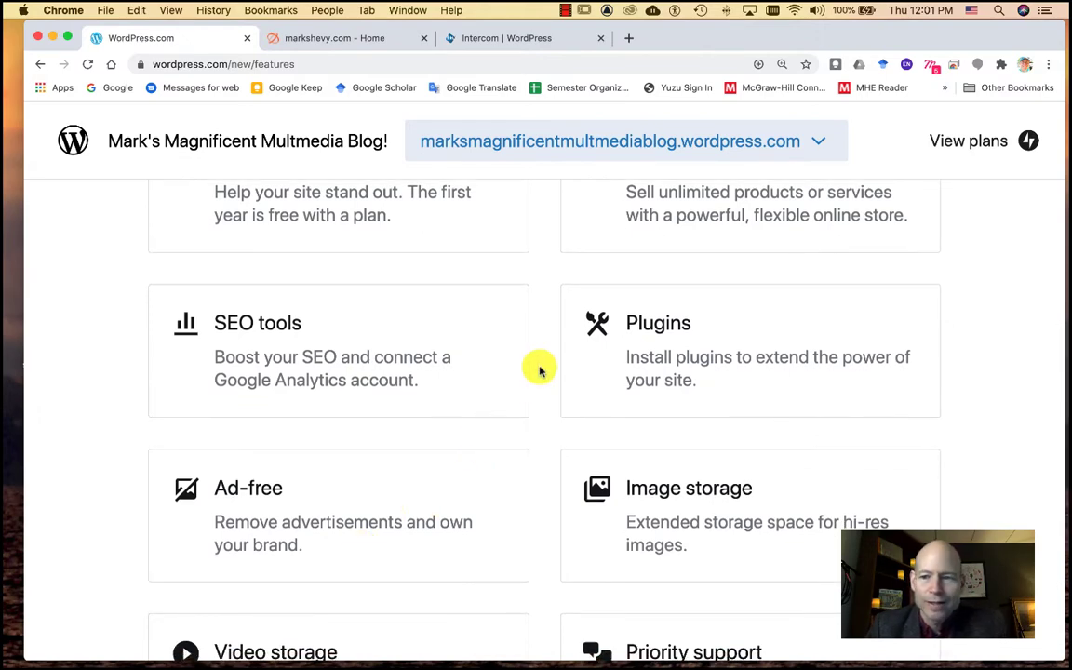
scroll(541, 369, up, 10)
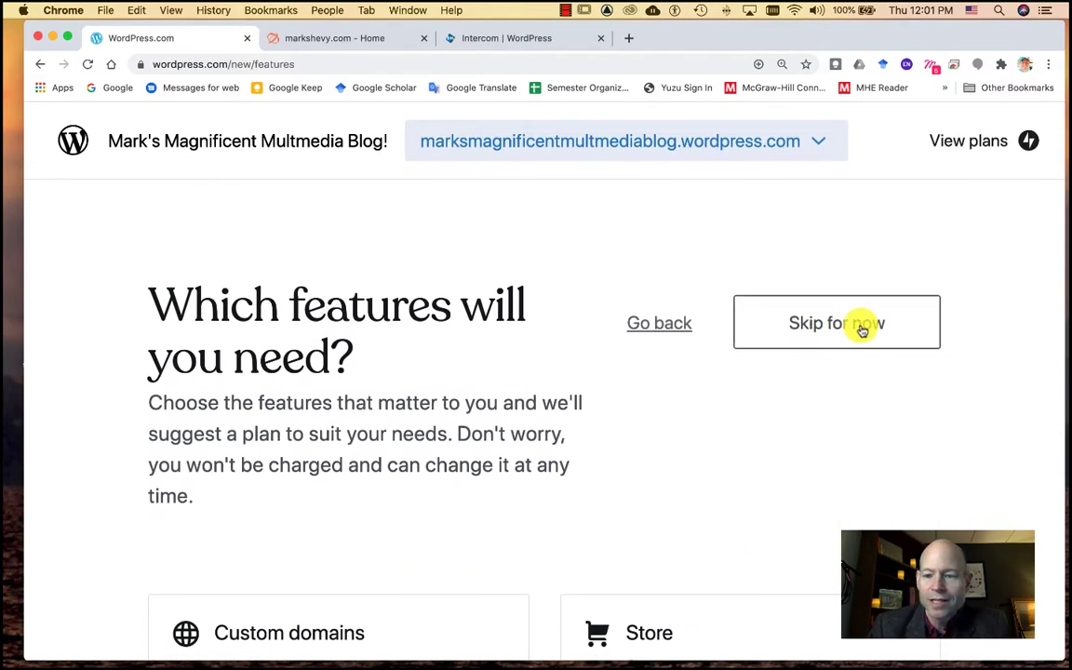
click(860, 329)
- Review the available plans and select the Free $0 plan for the new site
scroll(708, 391, down, 2)
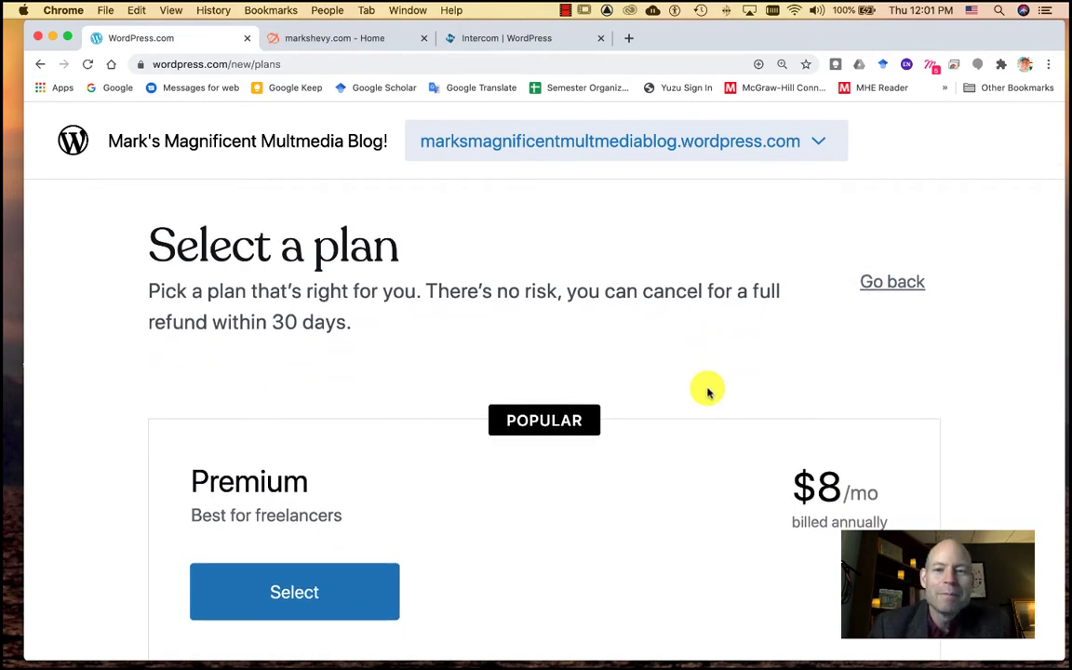
scroll(707, 391, down, 10)
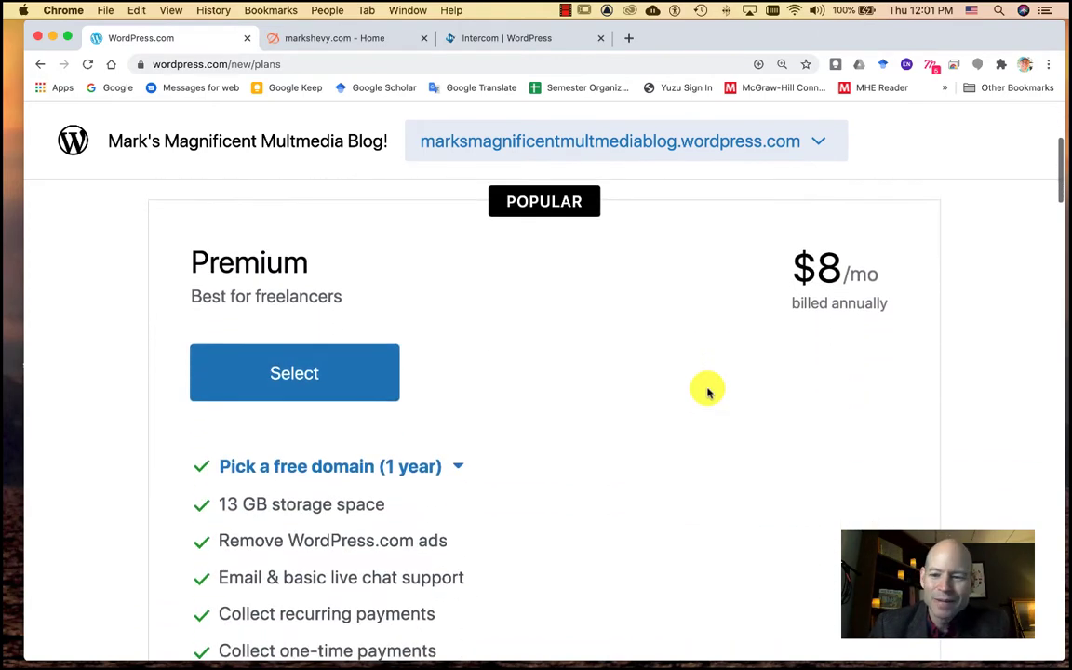
scroll(708, 391, down, 8)
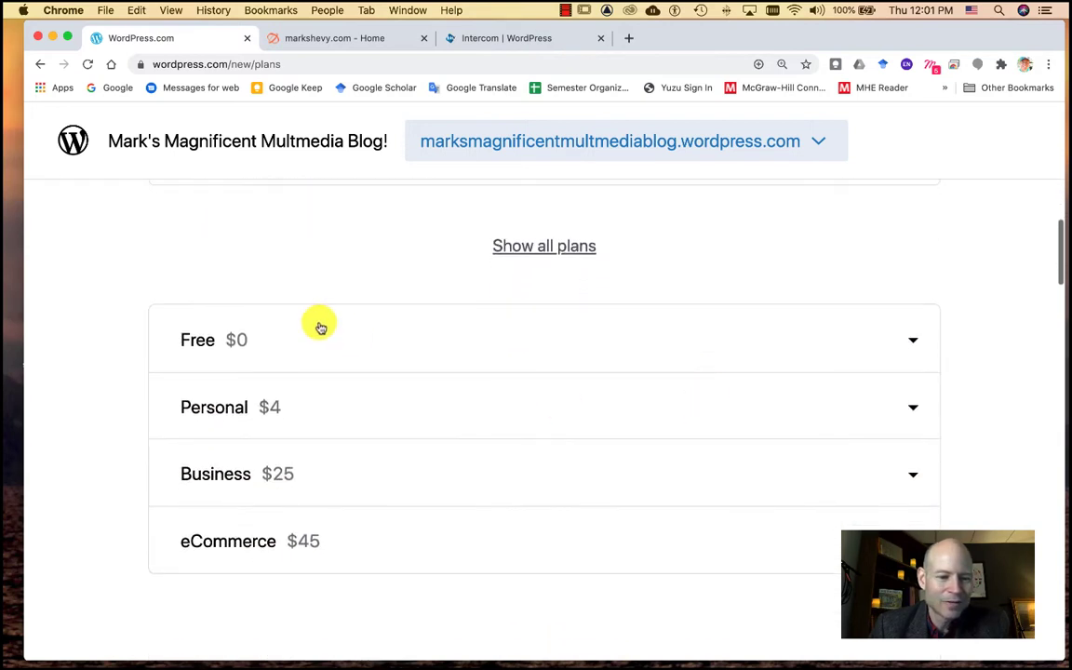
click(322, 341)
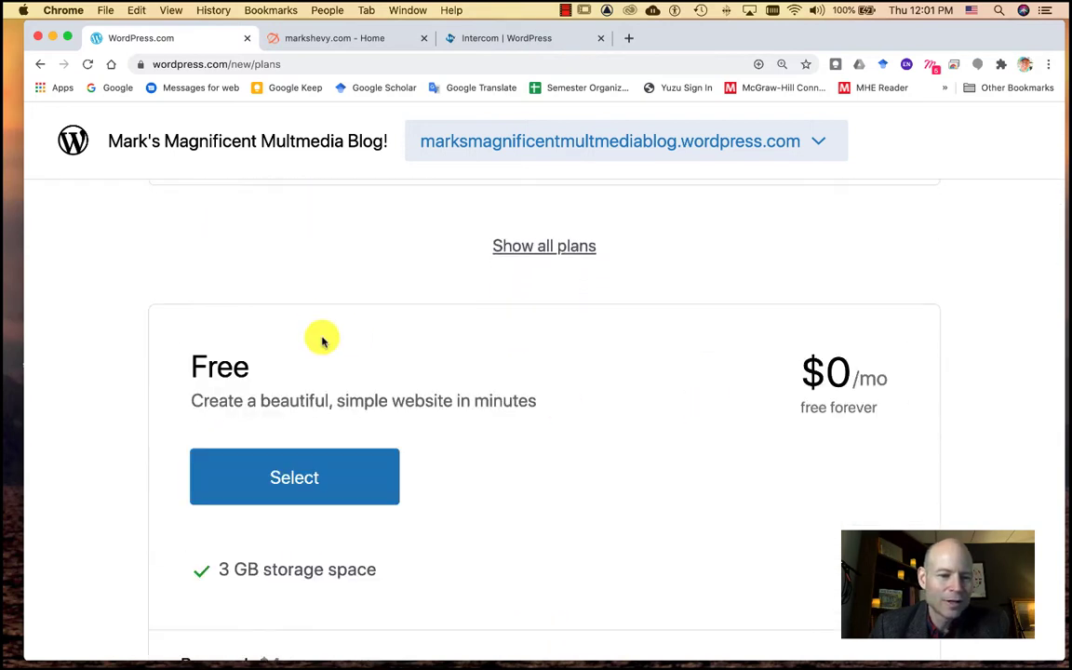
click(327, 475)
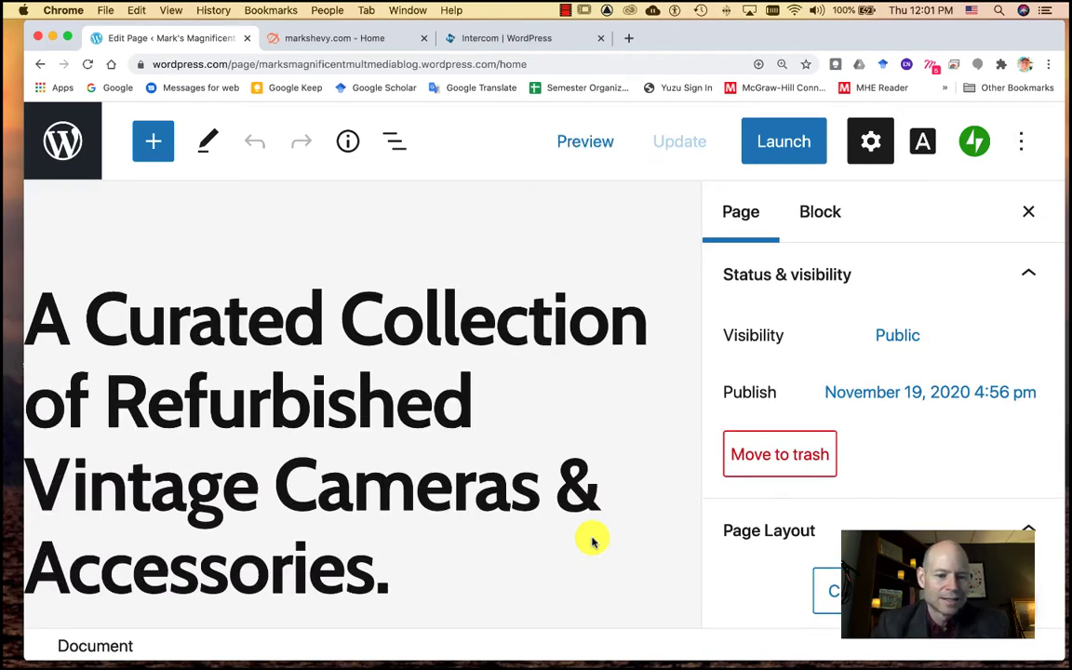
- Look over the placeholder heading, text, buttons and images on the new homepage in the page editor
scroll(592, 541, down, 10)
scroll(592, 541, up, 10)
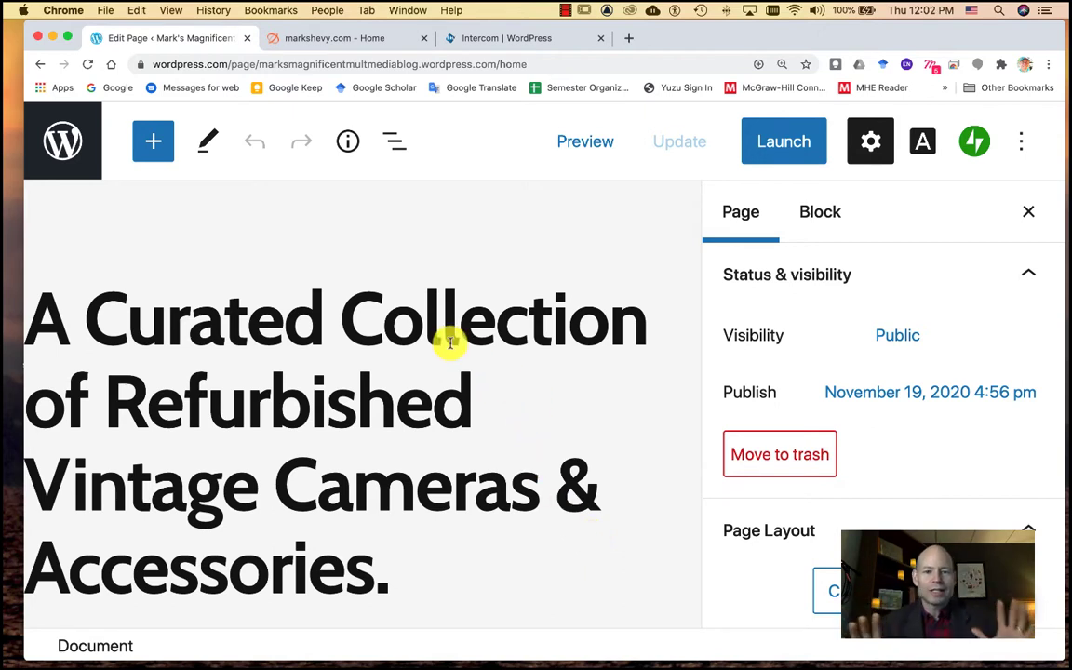
scroll(450, 343, down, 10)
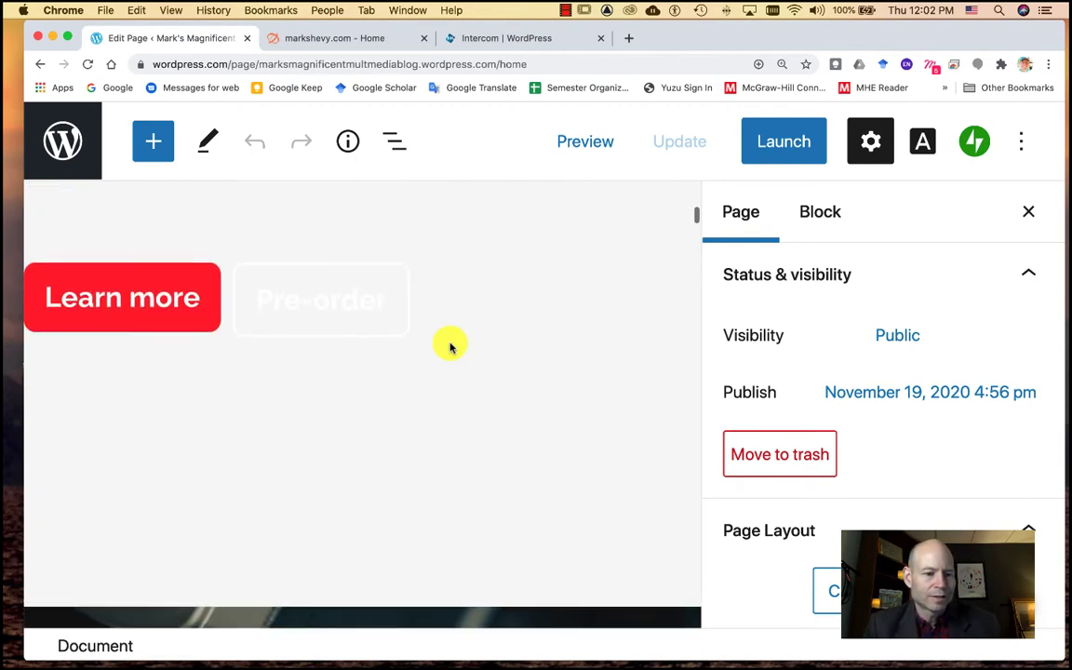
scroll(449, 343, down, 10)
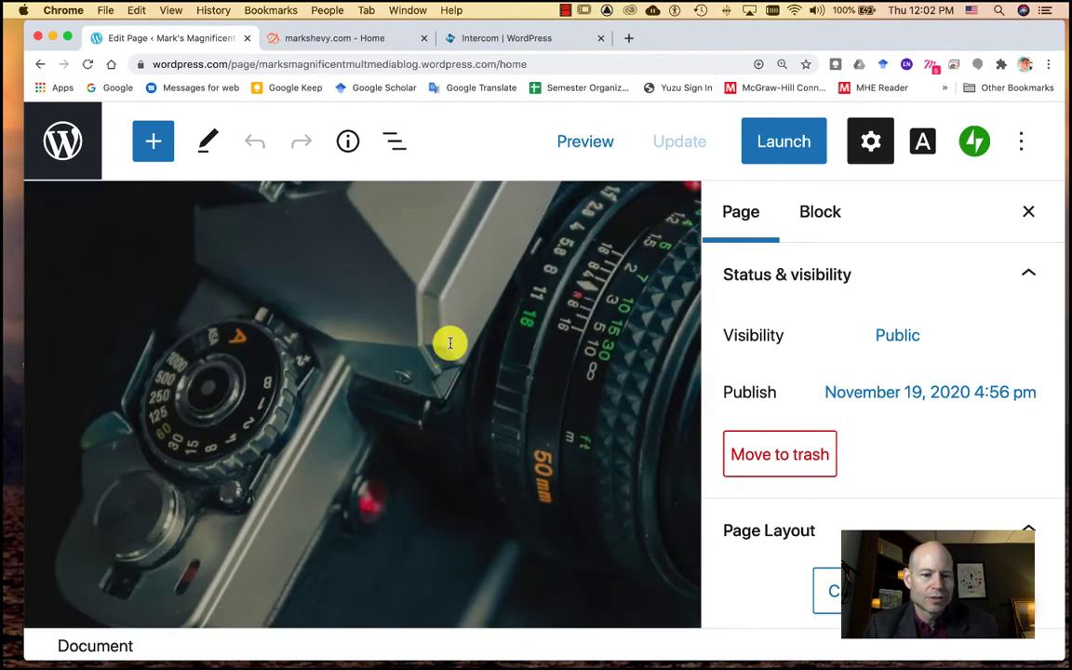
scroll(449, 344, up, 15)
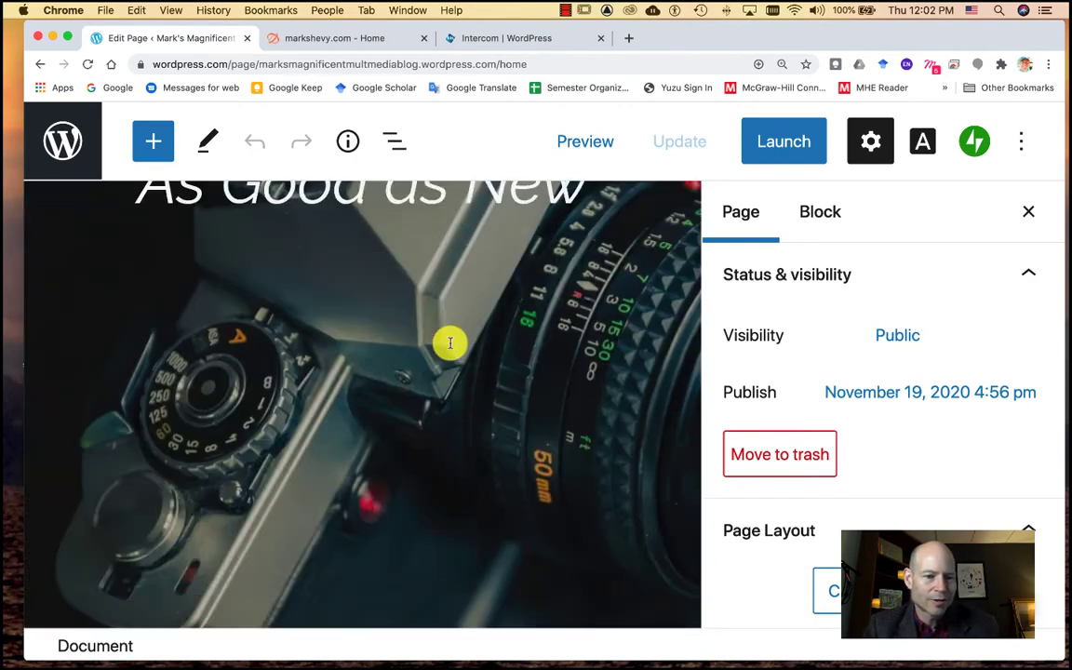
scroll(450, 343, up, 5)
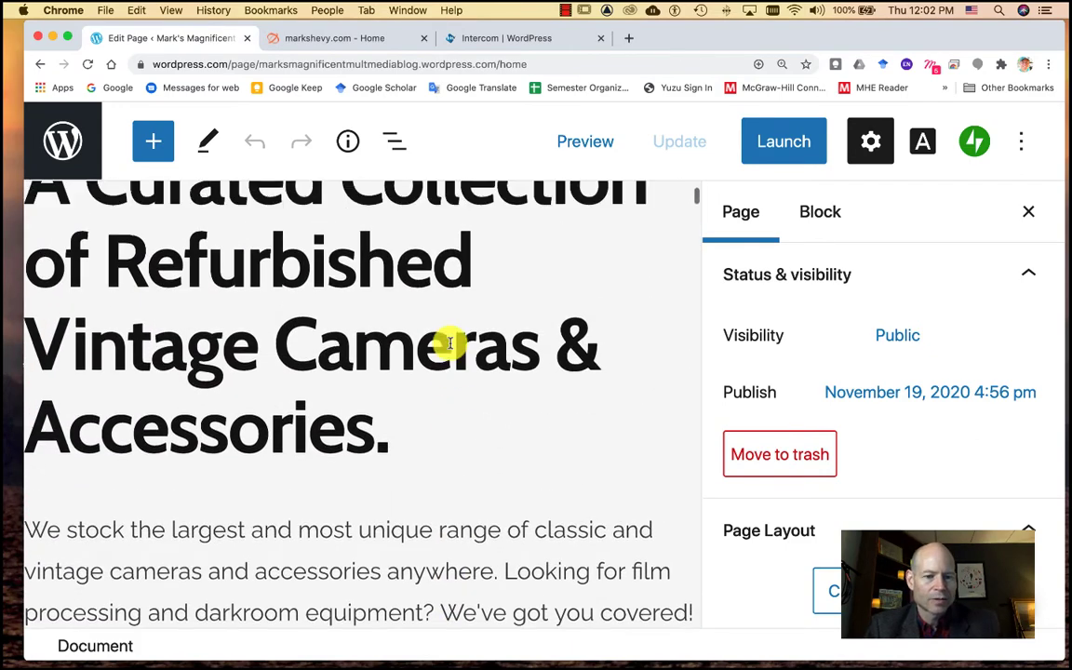
scroll(382, 436, up, 3)
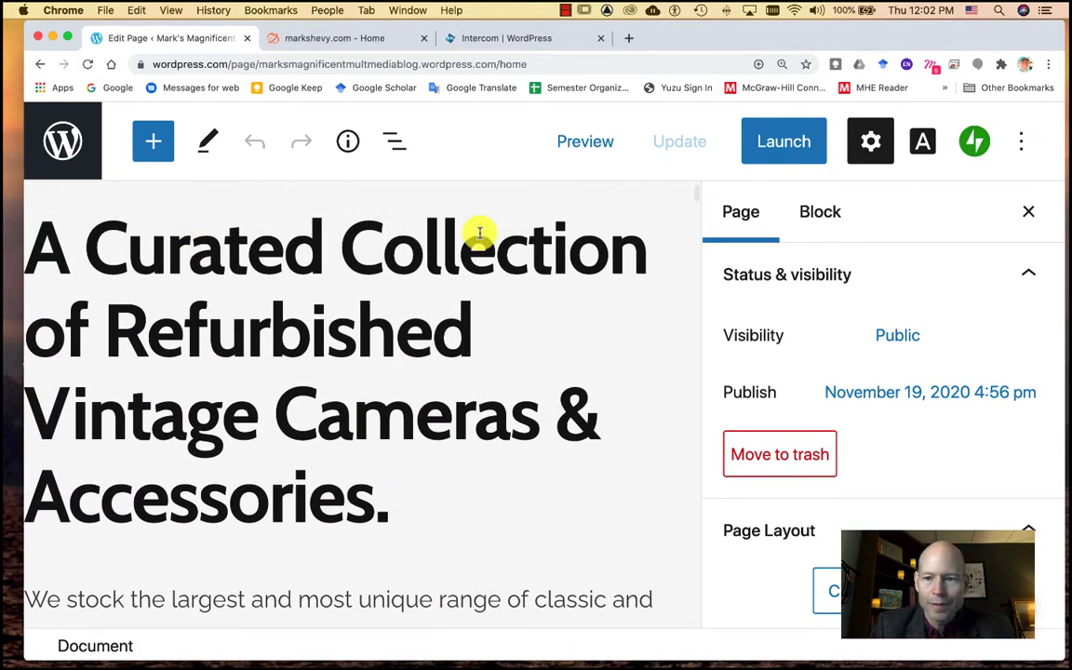
- Replace the homepage's main heading text with "Mark's Magnificent Multimedia Blog."
click(34, 235)
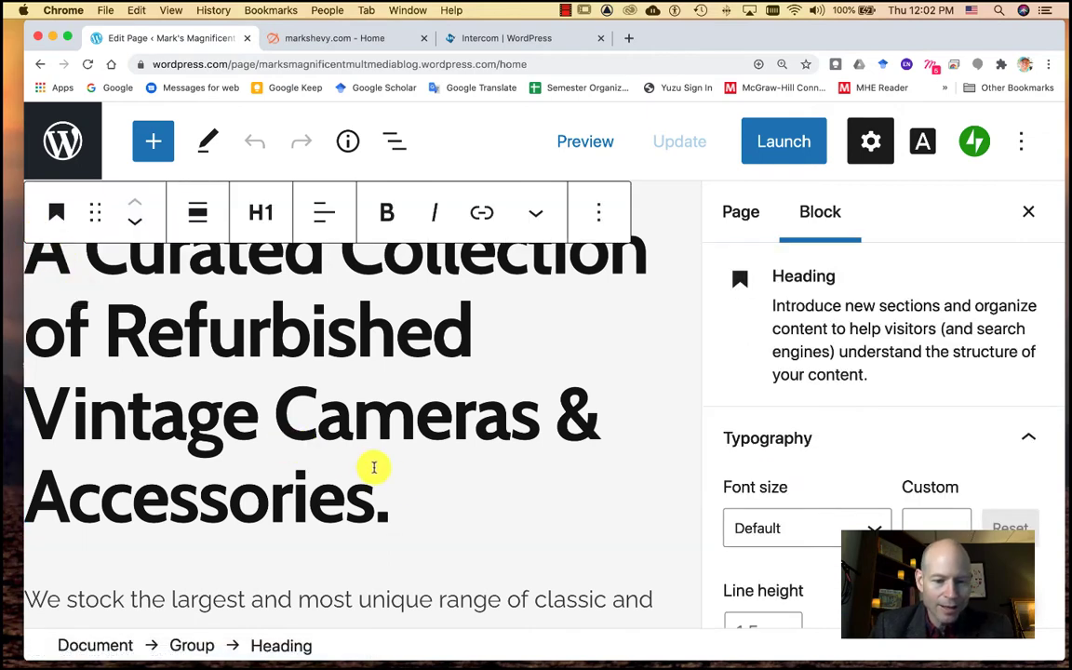
drag(407, 510, 35, 271)
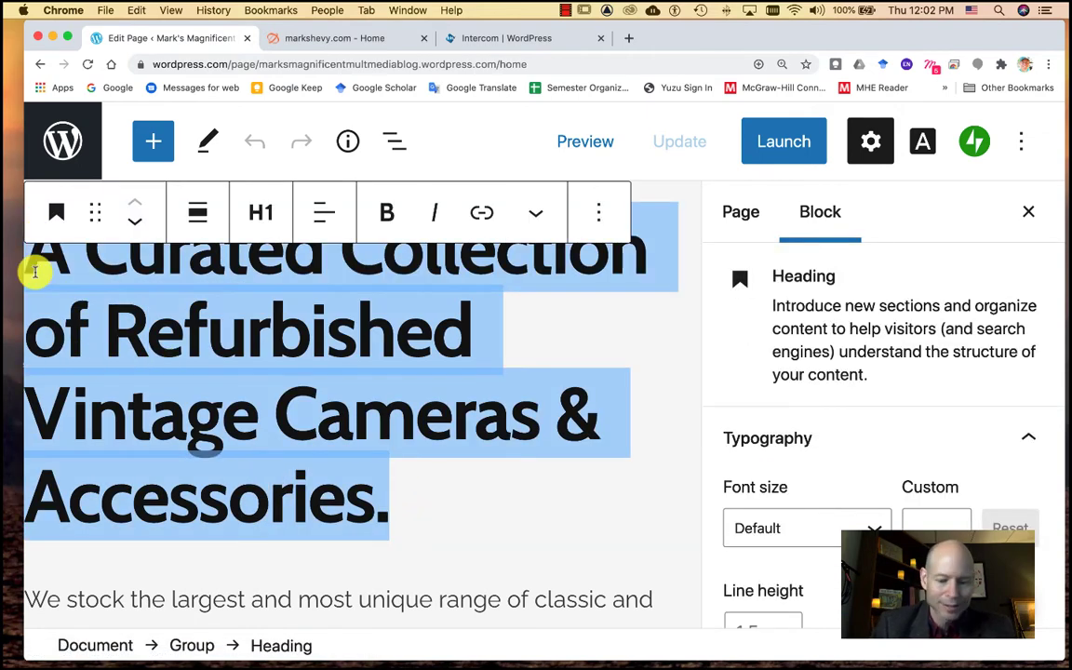
text(Mark')
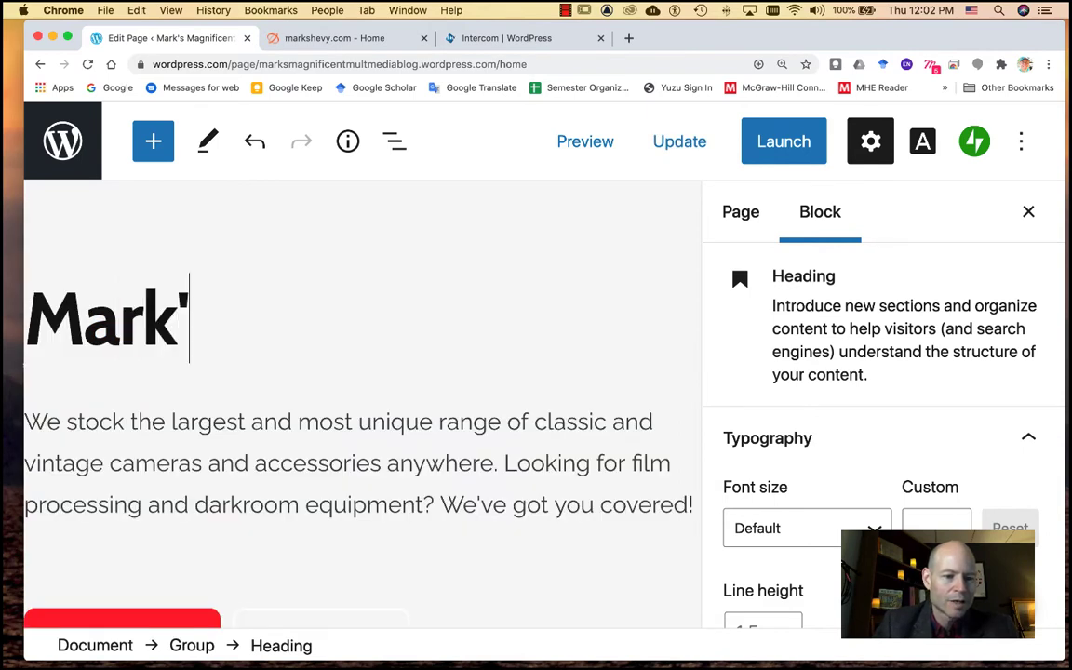
text(s Magni)
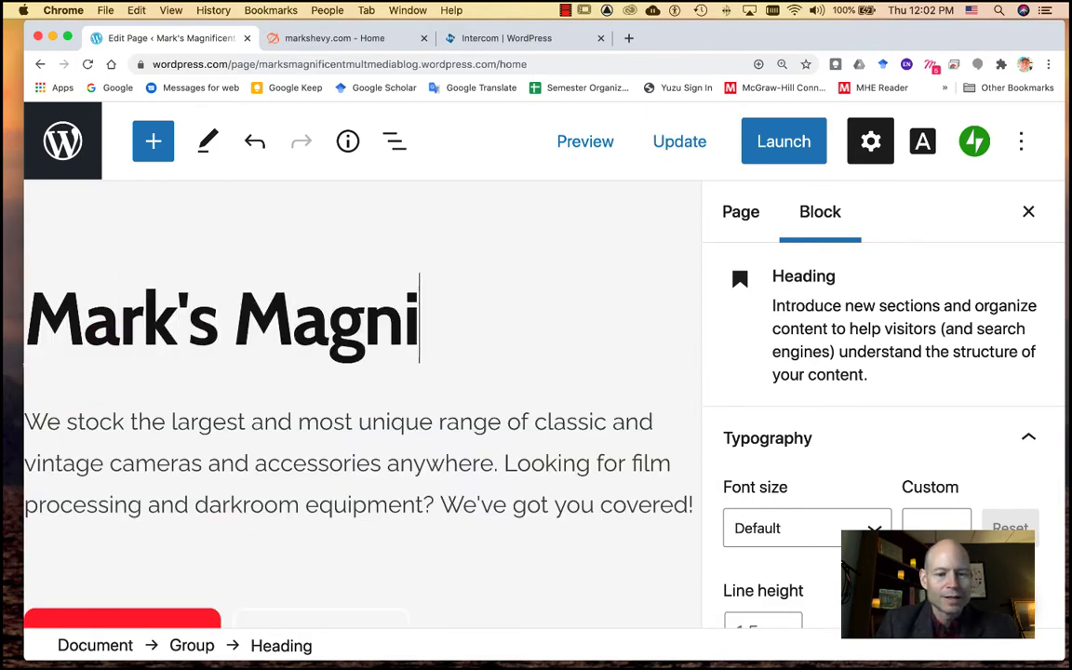
text(ficent )
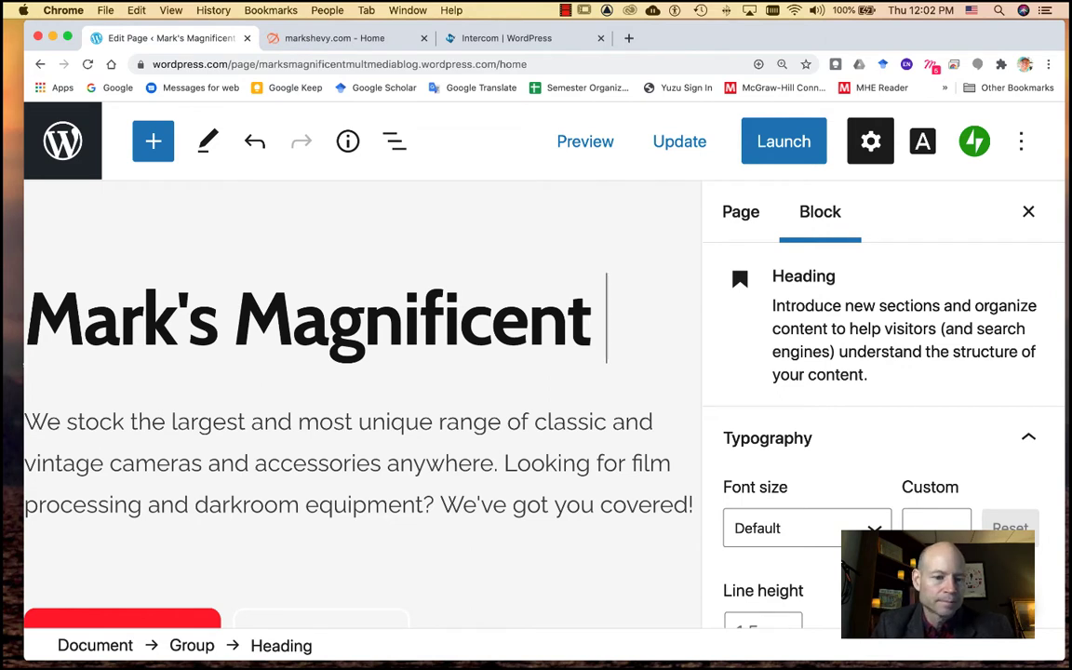
text(Mul)
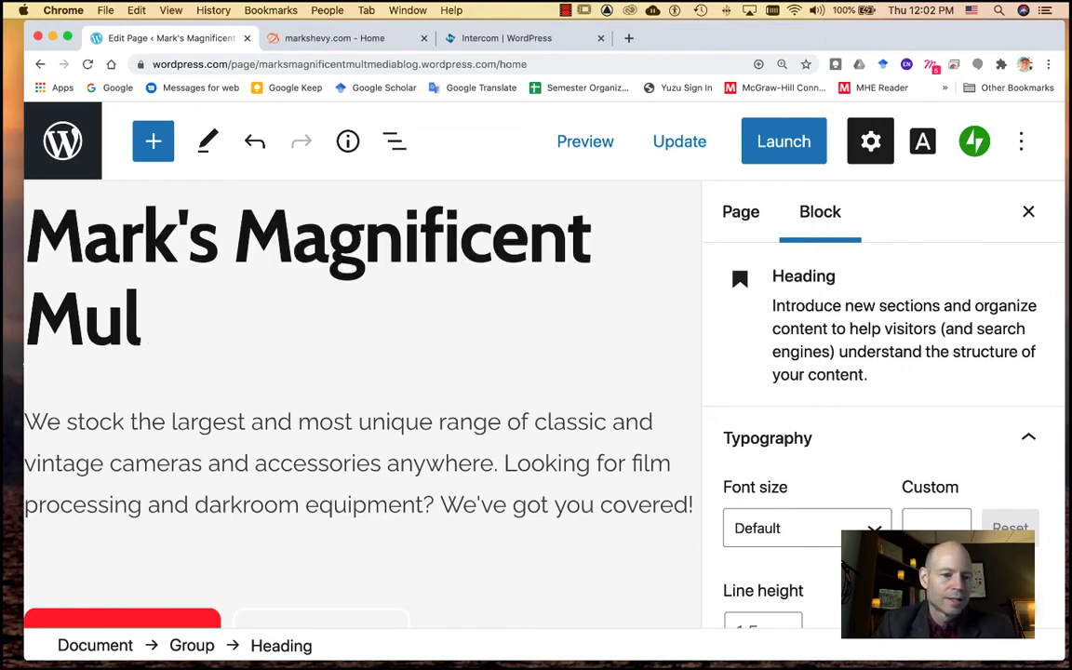
text(timedia Blog.)
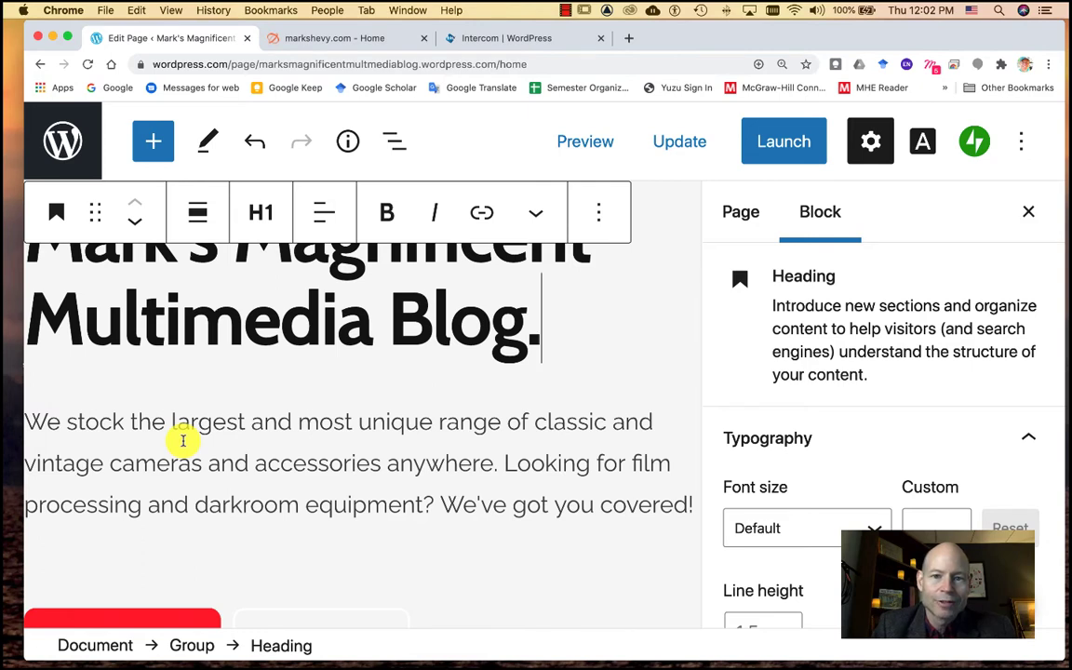
- Replace the paragraph below the main heading with "Check out the latest from Mark's classes."
click(93, 430)
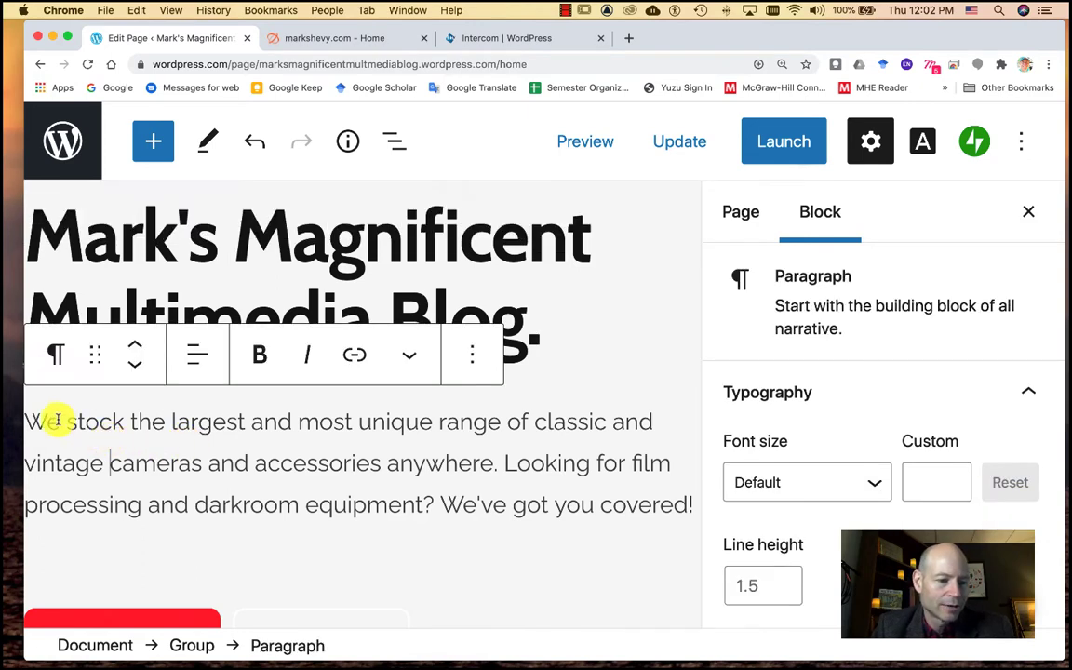
drag(33, 421, 703, 507)
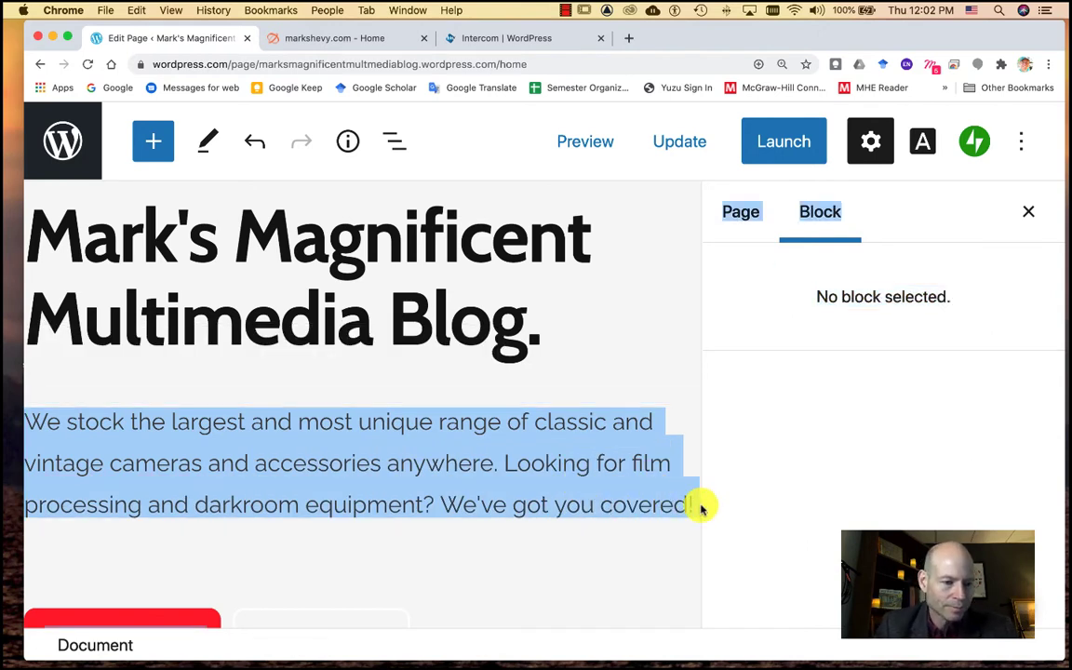
triple_click(514, 474)
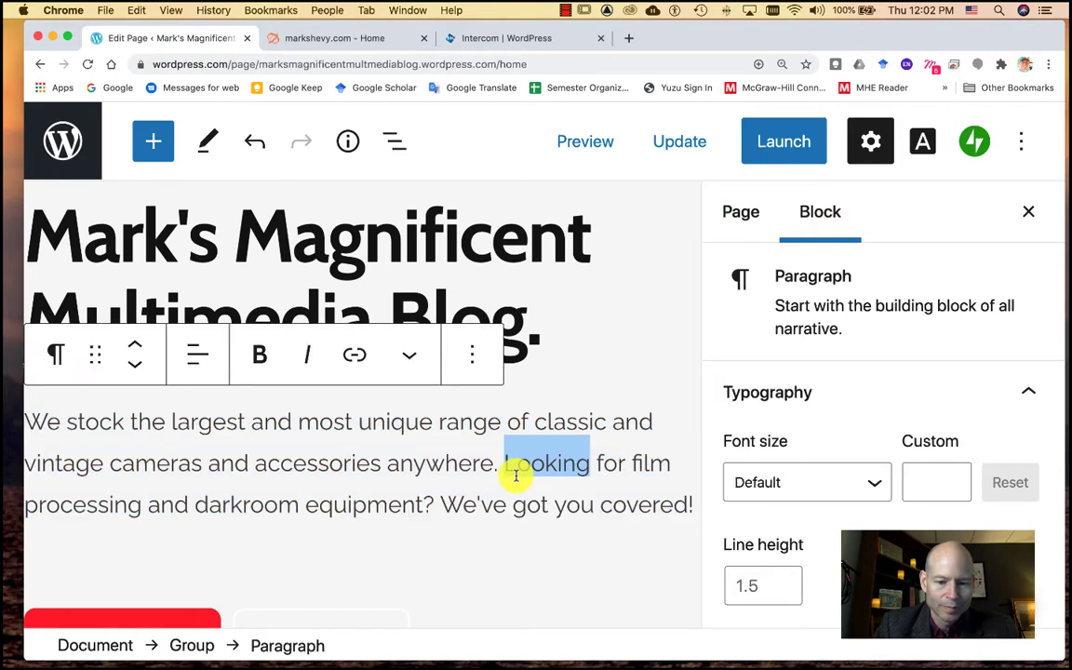
text(Che)
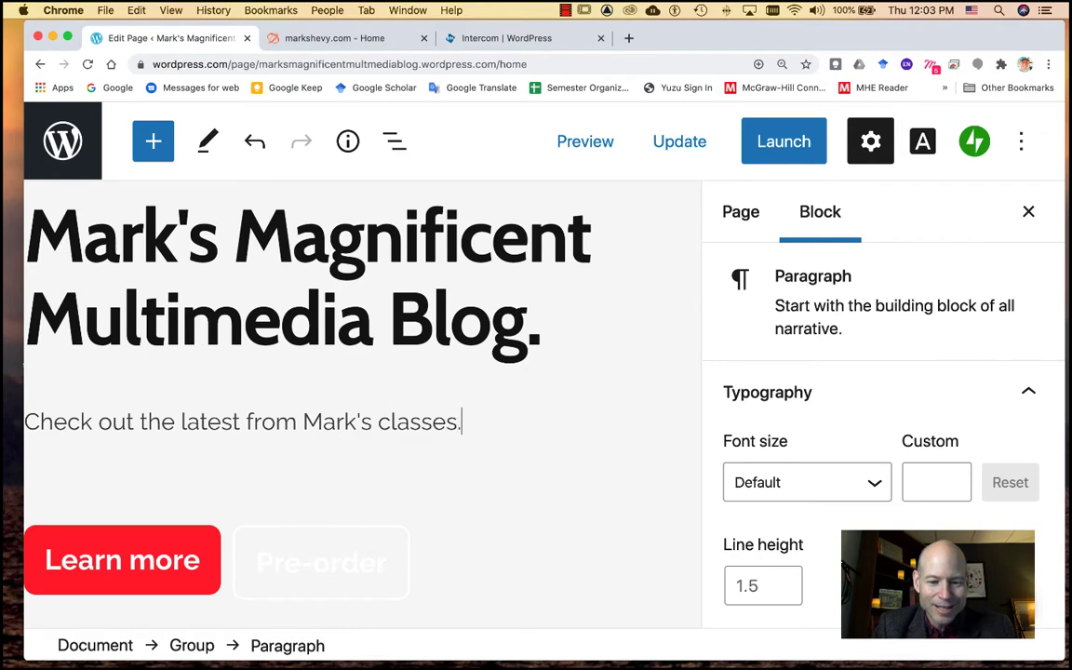
click(431, 491)
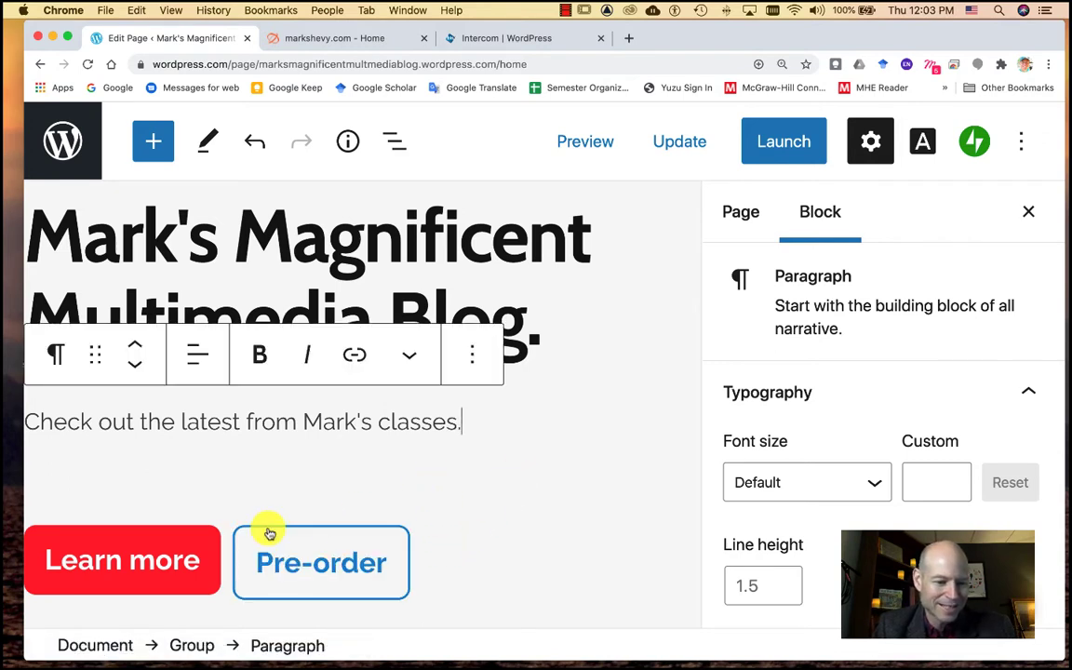
scroll(268, 530, down, 3)
click(445, 386)
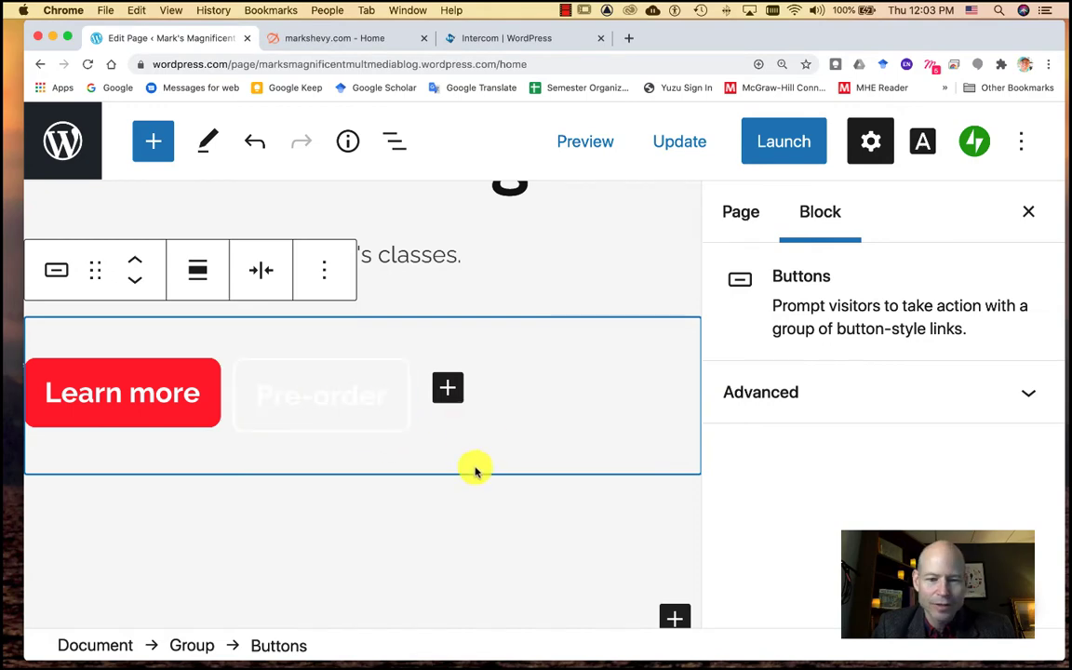
scroll(475, 475, up, 5)
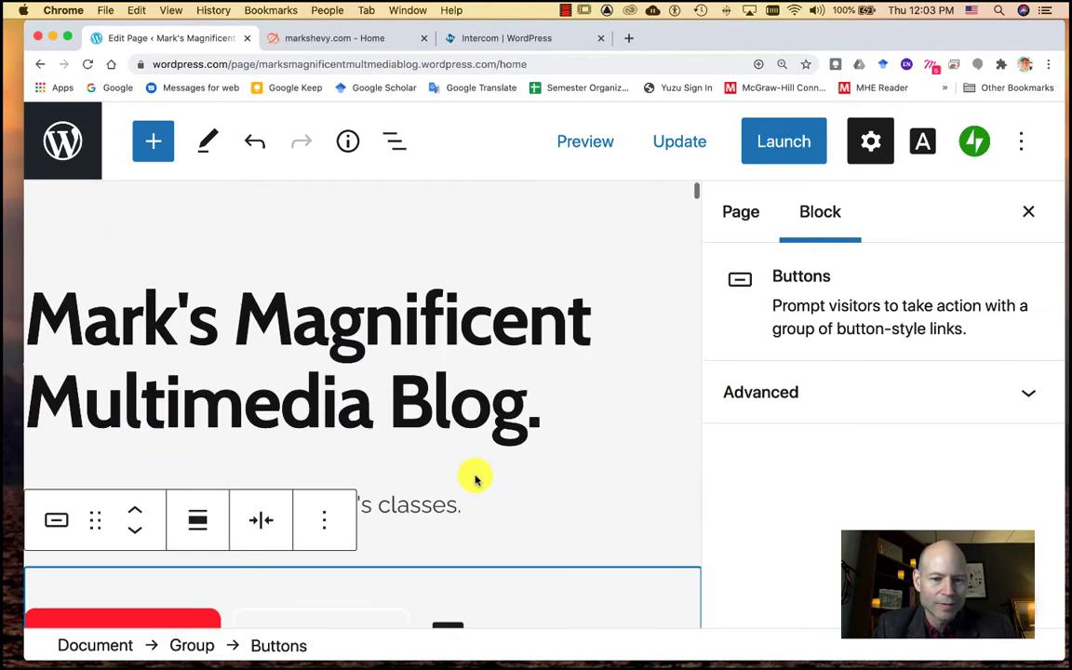
click(564, 414)
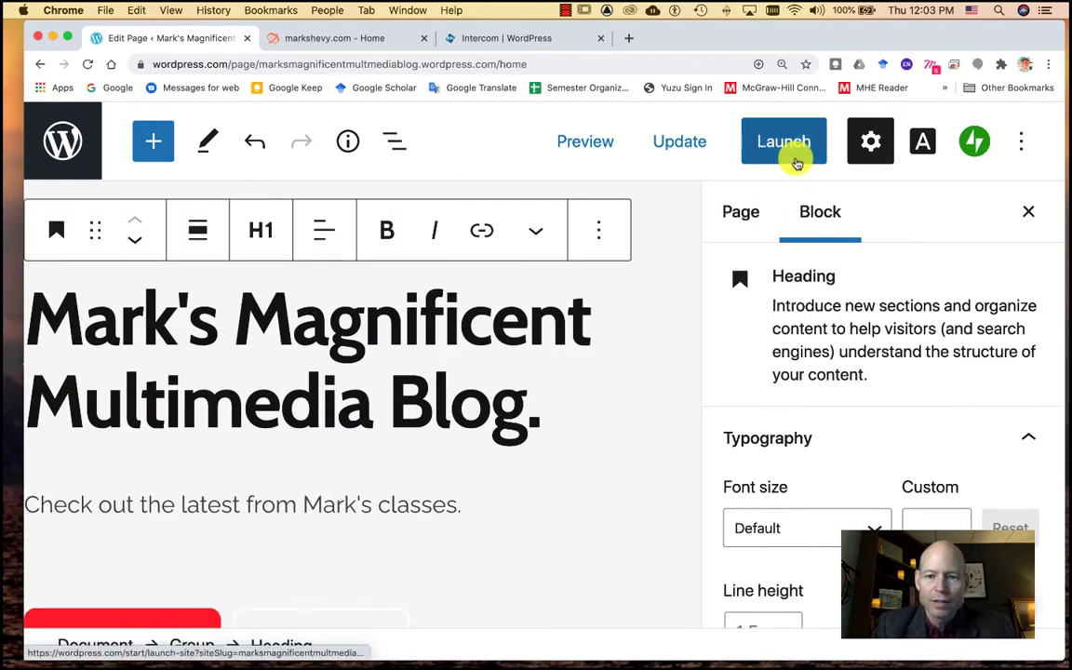
- Hide the block settings sidebar and look through the remaining homepage sections at full width
click(873, 140)
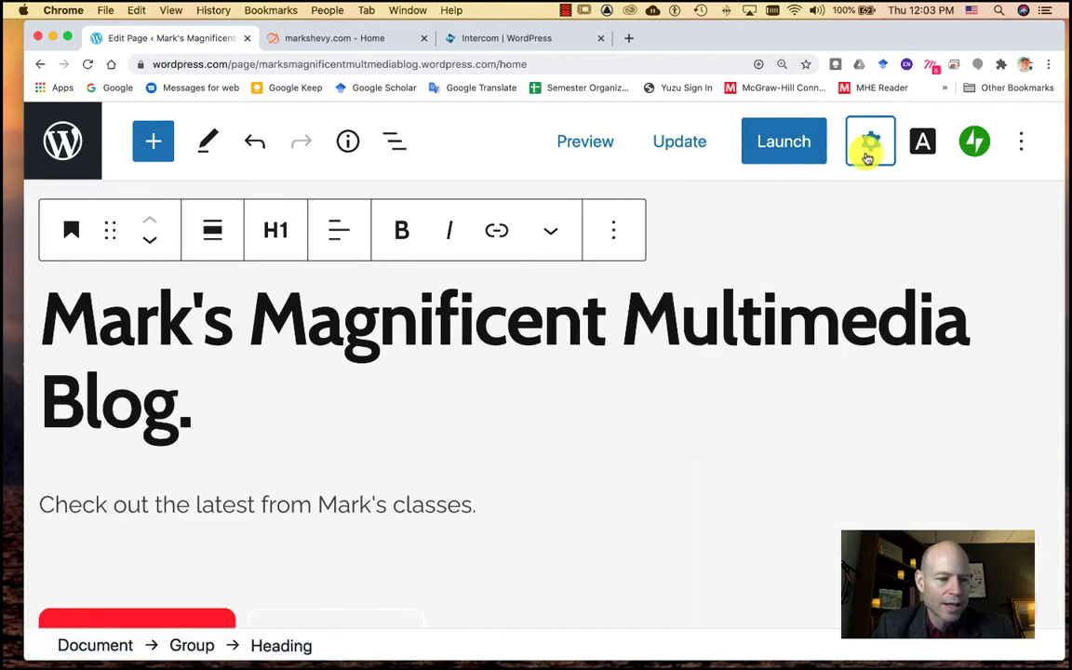
scroll(730, 318, down, 10)
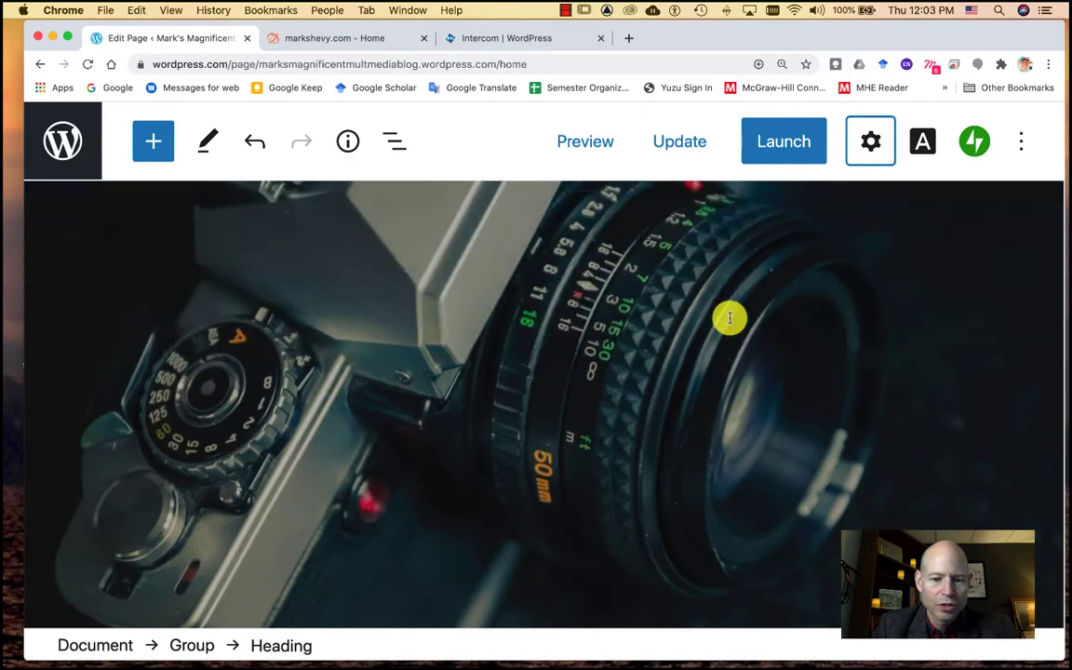
scroll(730, 319, down, 15)
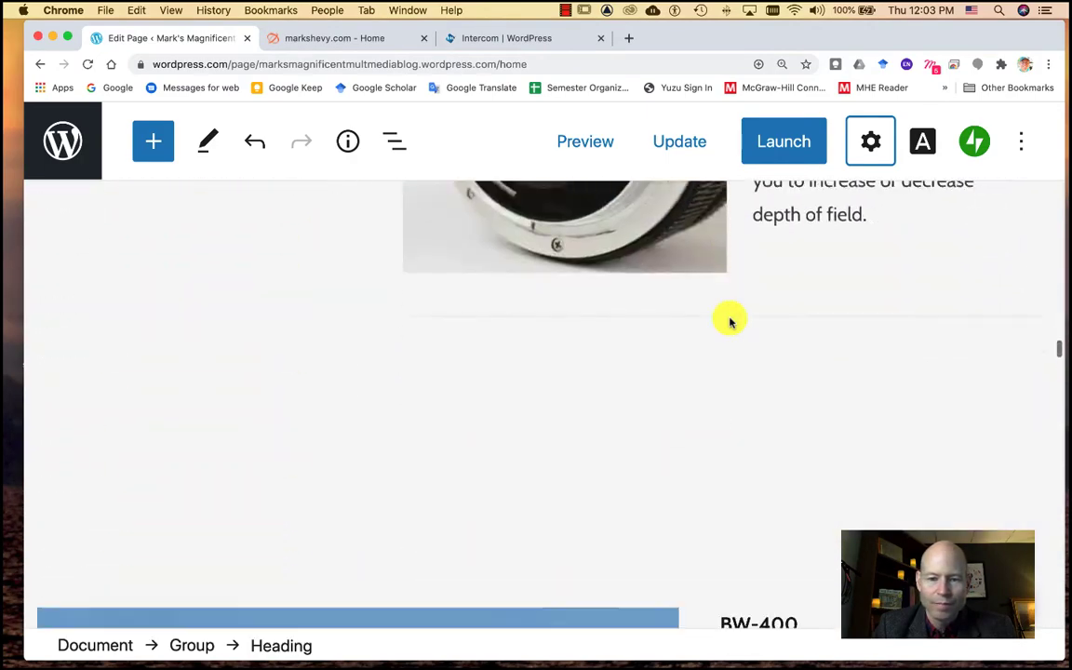
scroll(730, 317, up, 20)
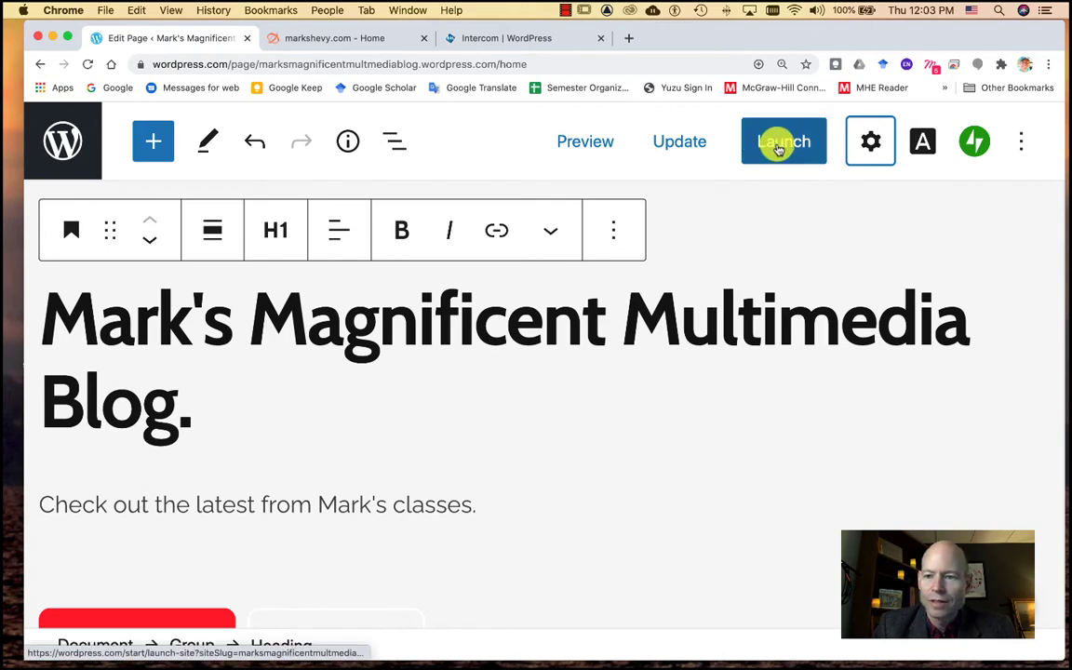
click(1021, 140)
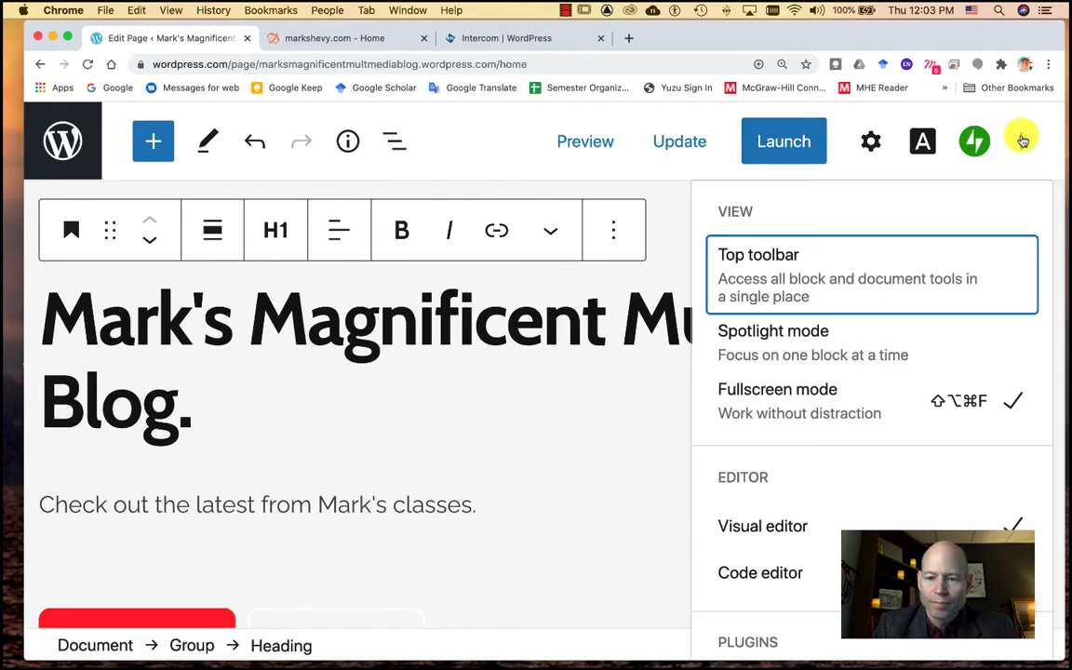
scroll(812, 512, down, 10)
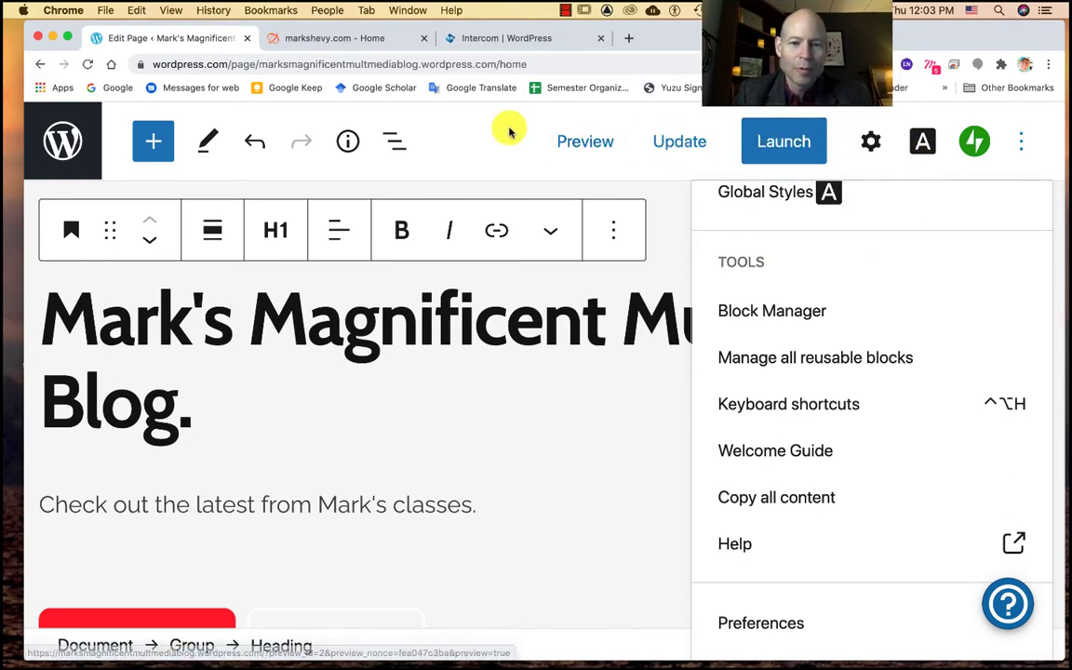
- Start launching the site and continue past the domain choice without searching for a custom domain
click(782, 141)
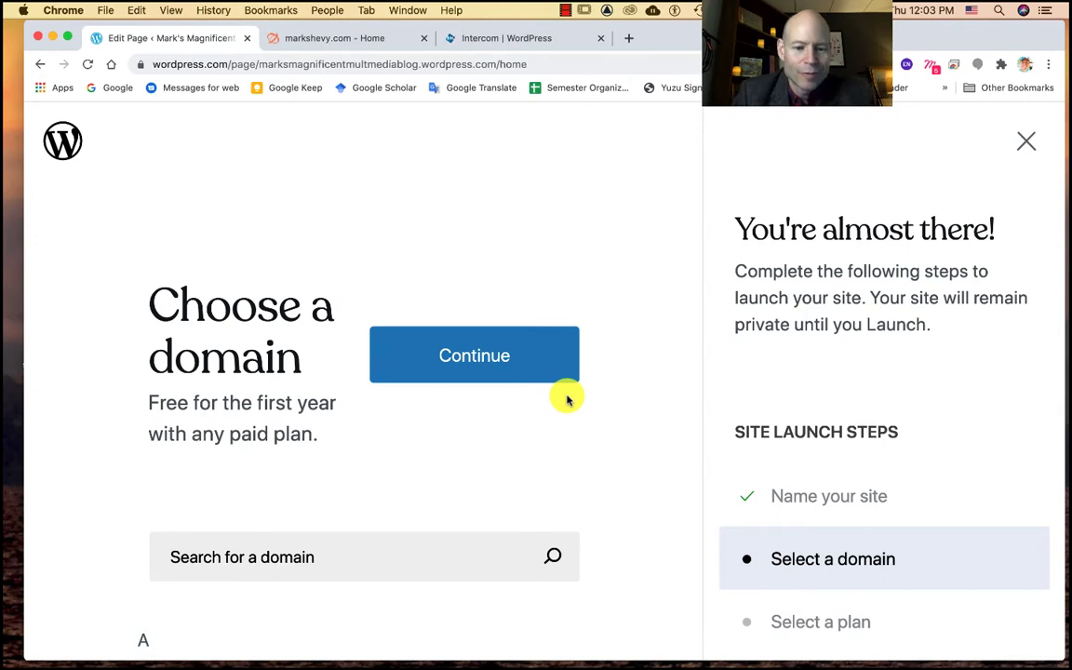
scroll(567, 398, down, 5)
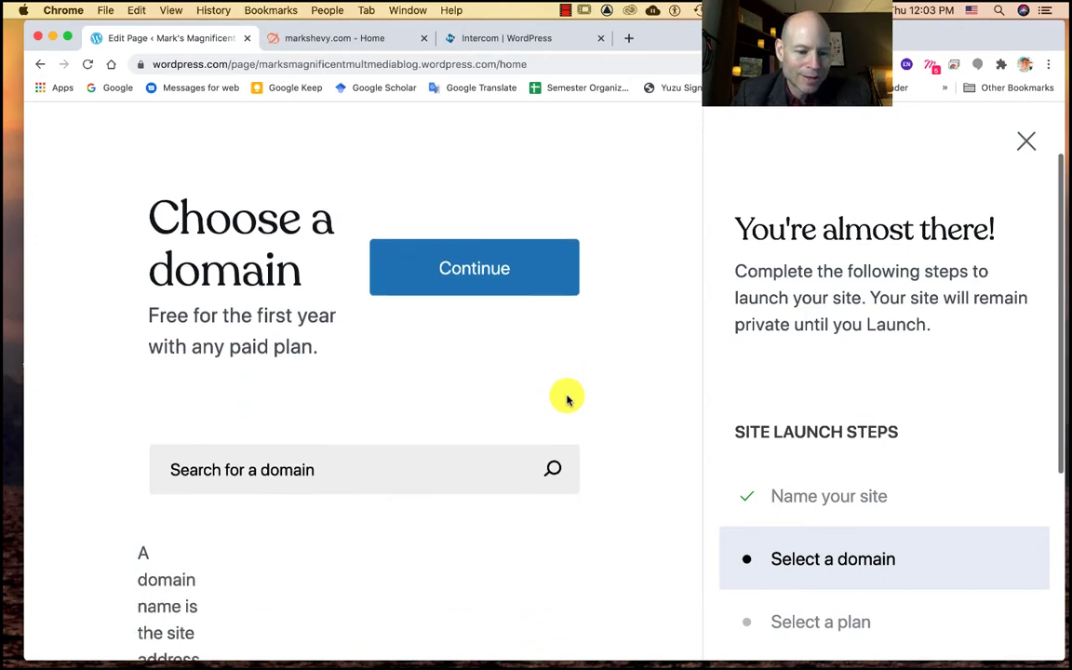
scroll(567, 398, up, 4)
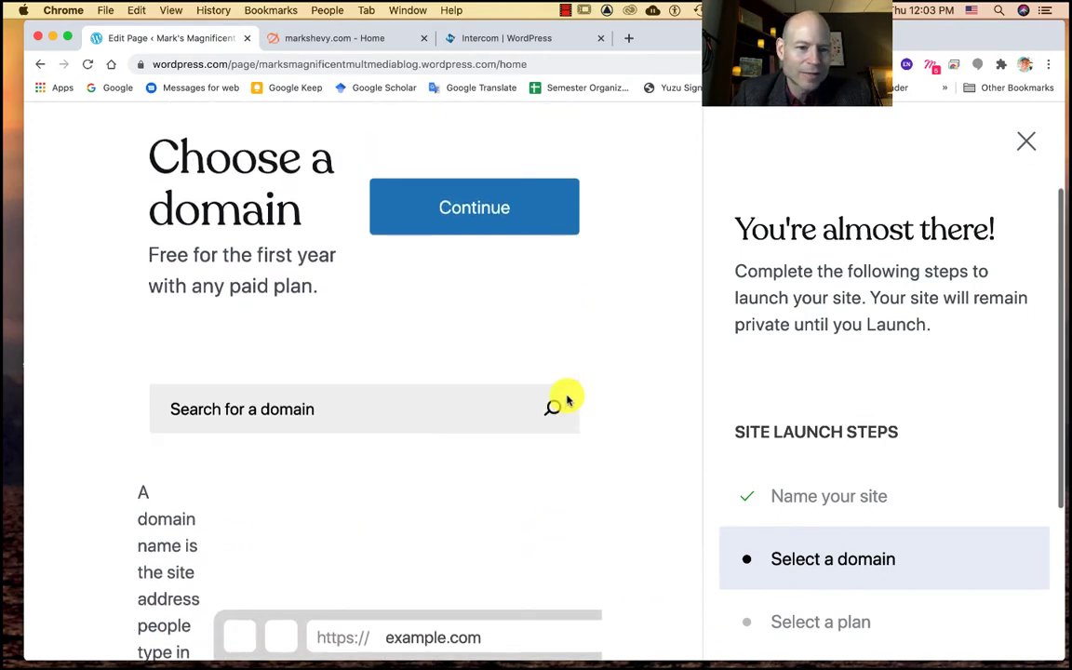
scroll(478, 450, up, 1)
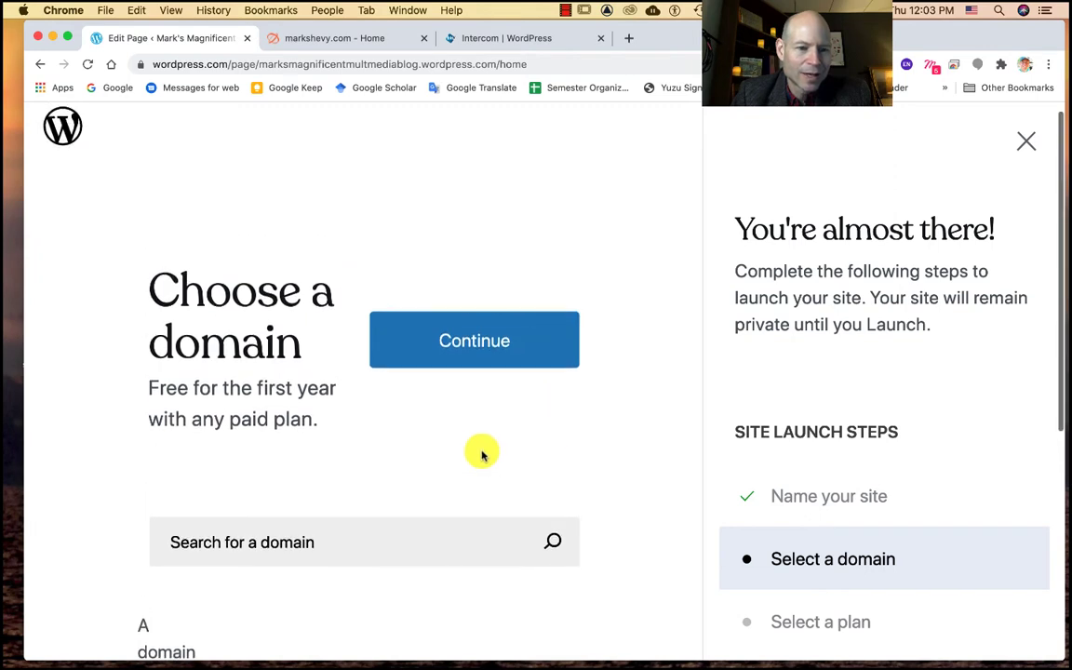
scroll(478, 449, down, 8)
scroll(482, 455, up, 8)
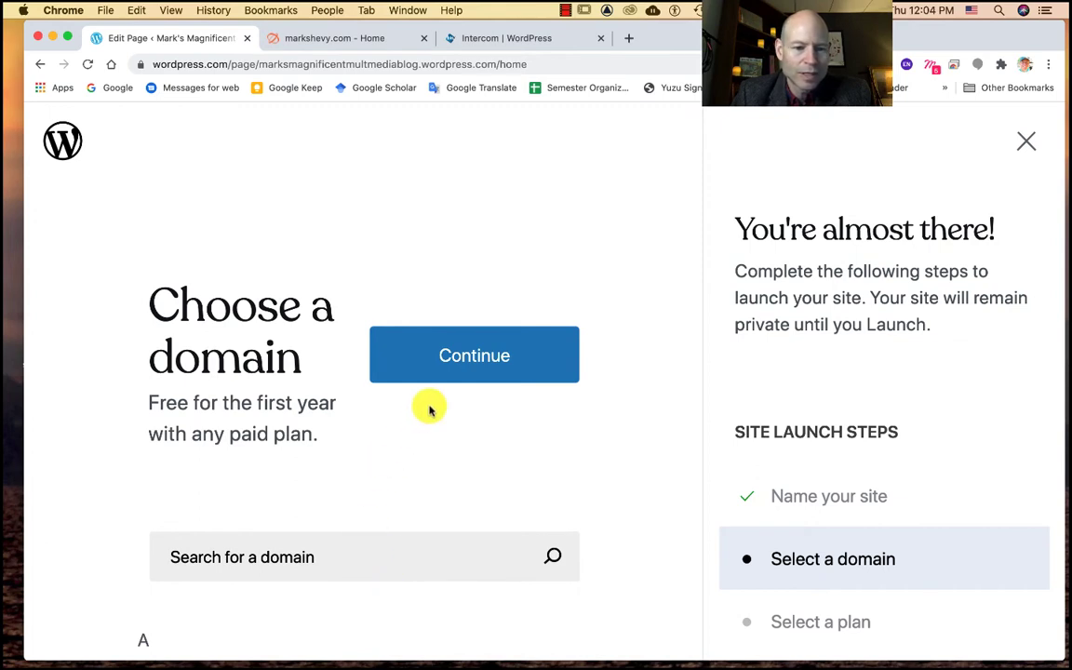
scroll(456, 368, down, 8)
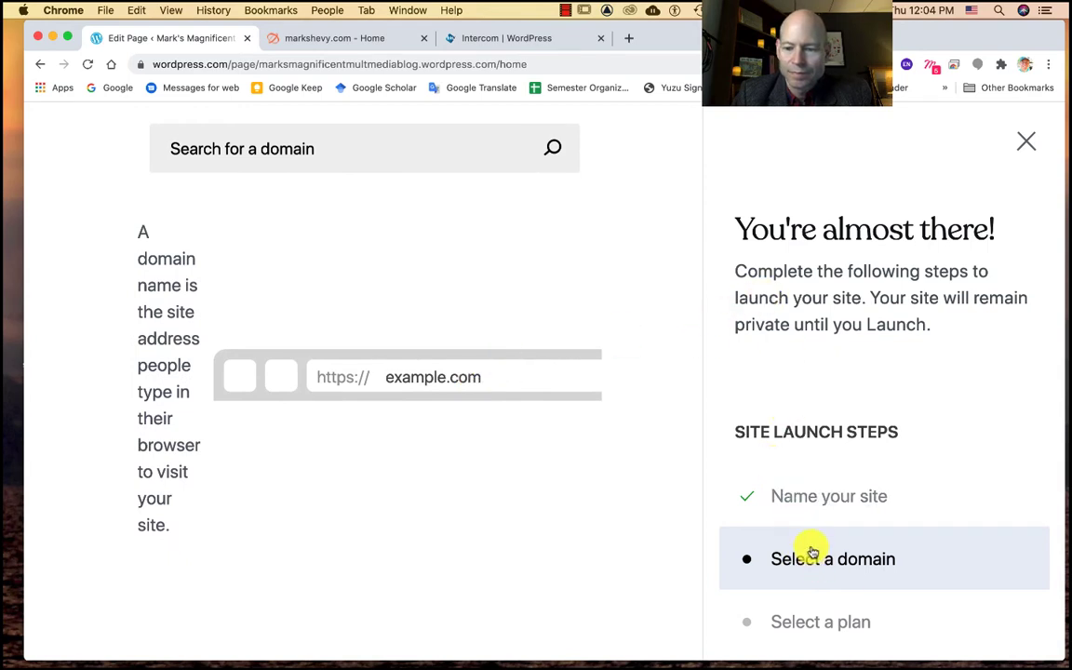
scroll(419, 216, up, 5)
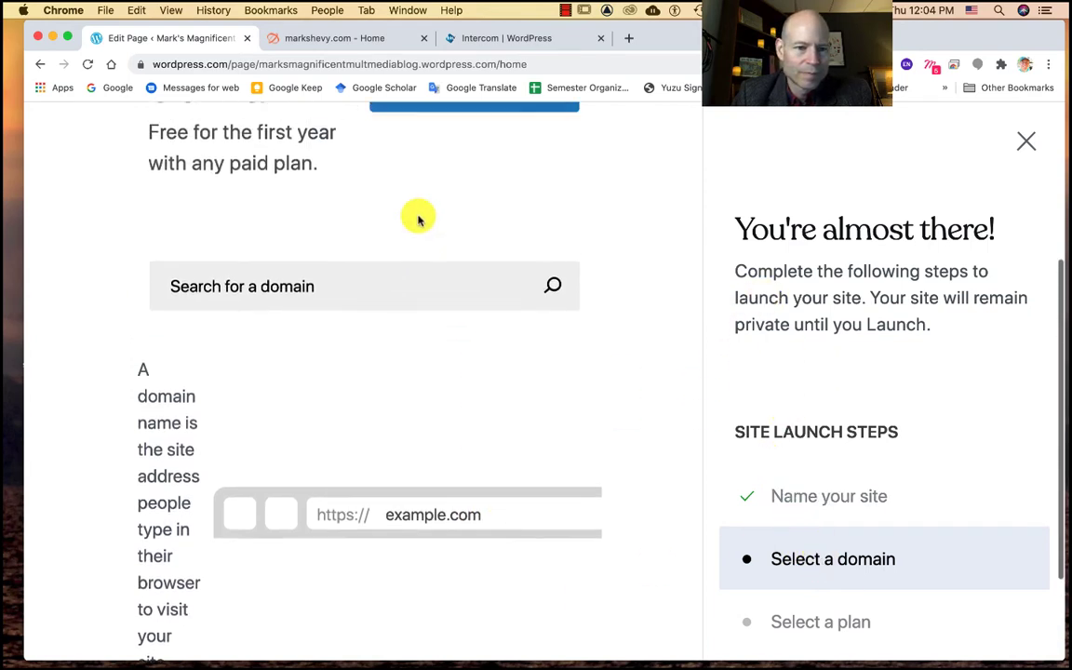
scroll(428, 233, up, 1)
click(462, 260)
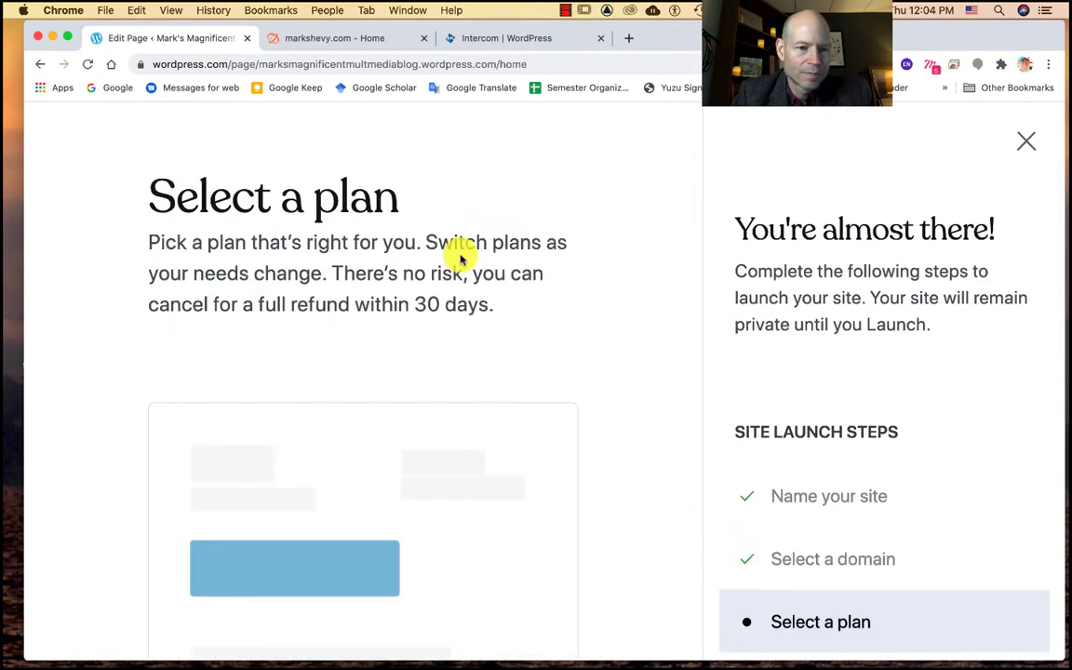
- Look through the available plans and select the Free plan at $0 per month
scroll(435, 384, down, 7)
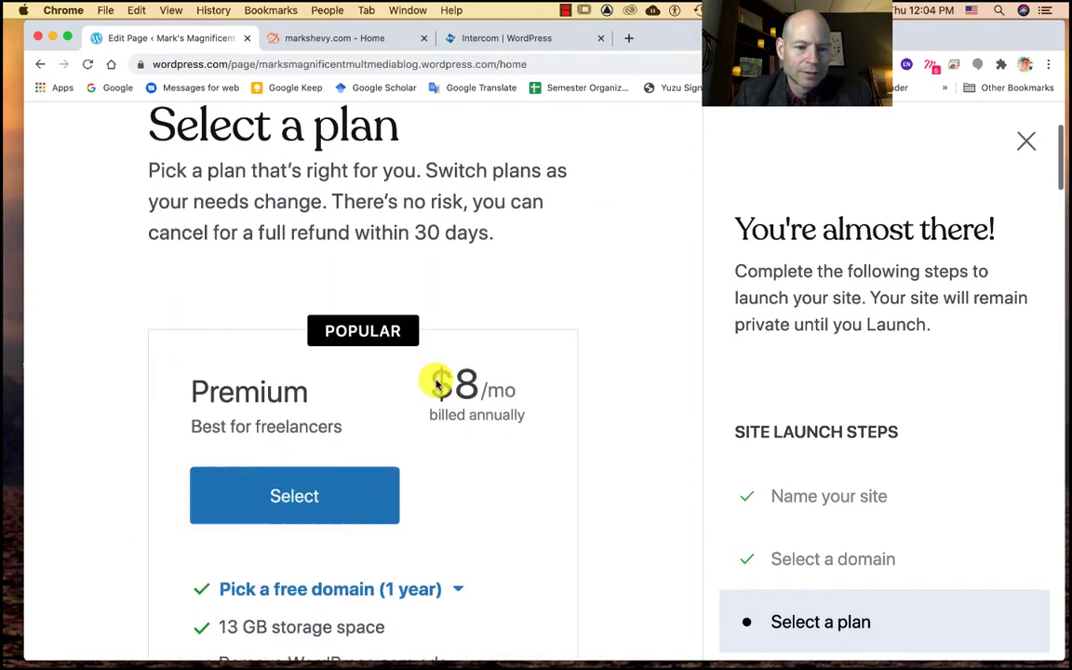
scroll(436, 384, down, 5)
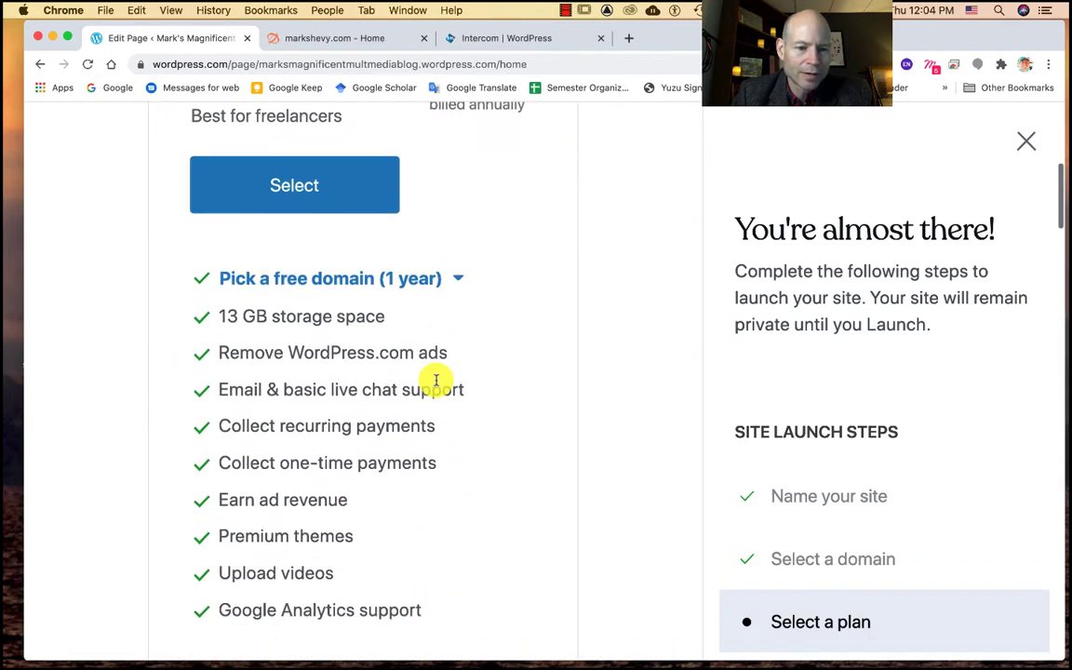
scroll(435, 385, down, 4)
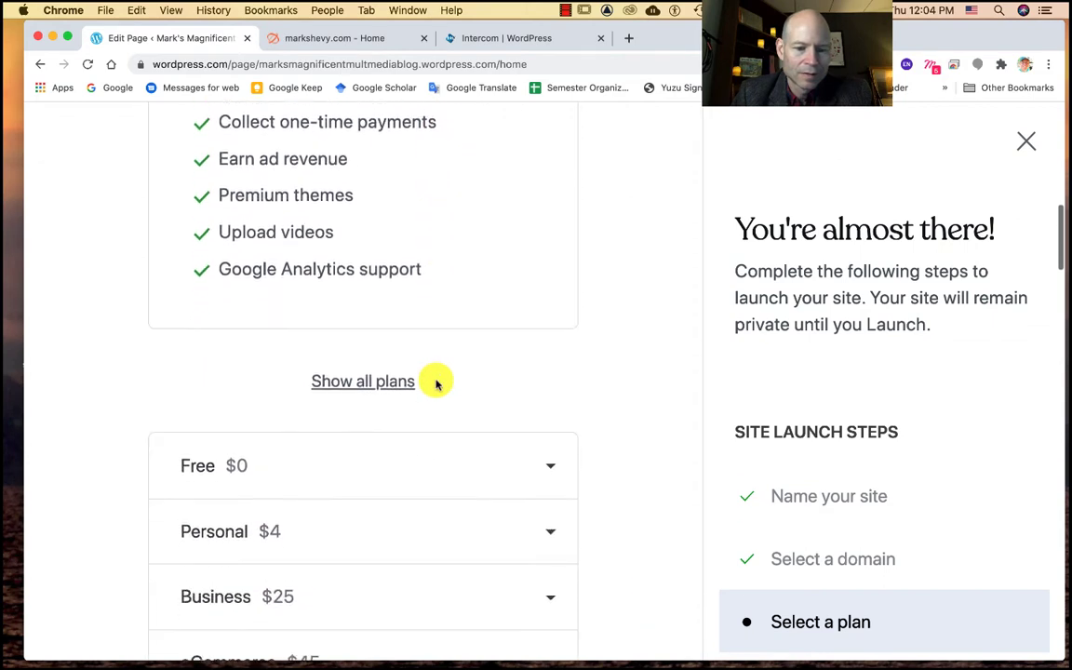
click(249, 354)
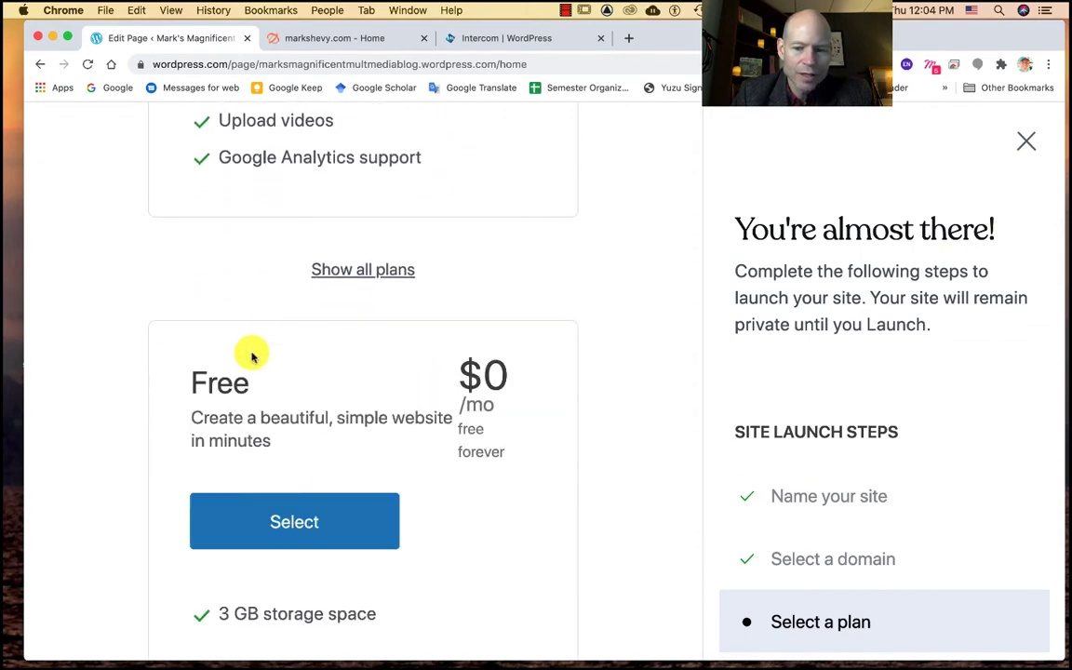
click(282, 534)
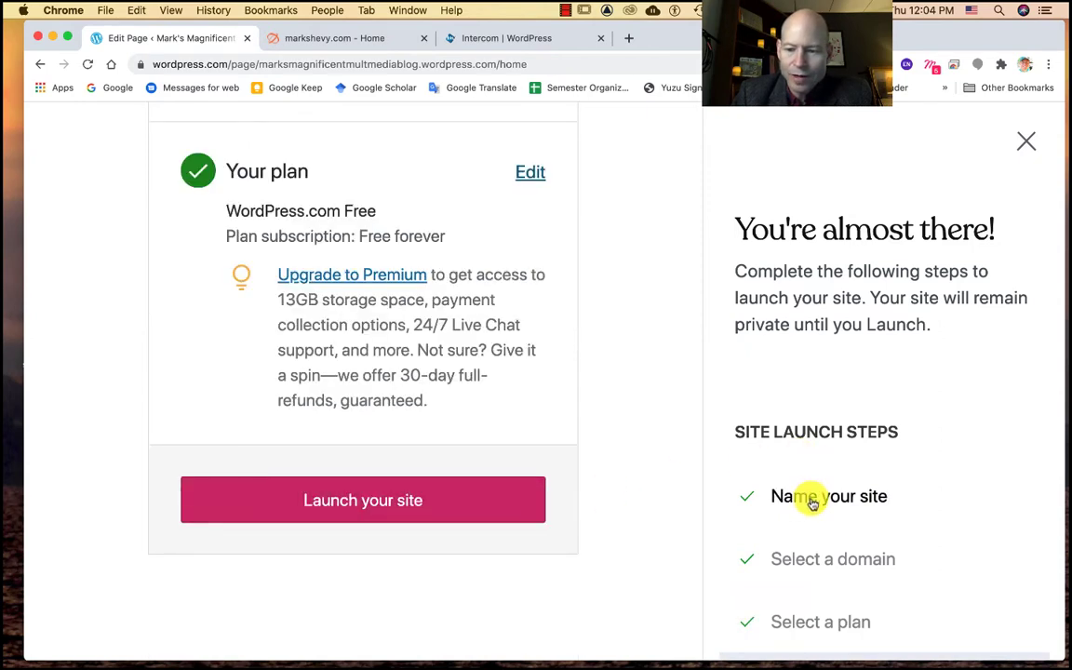
- Return to the domain launch step and review the free sub-domain against the professional domain options
click(825, 560)
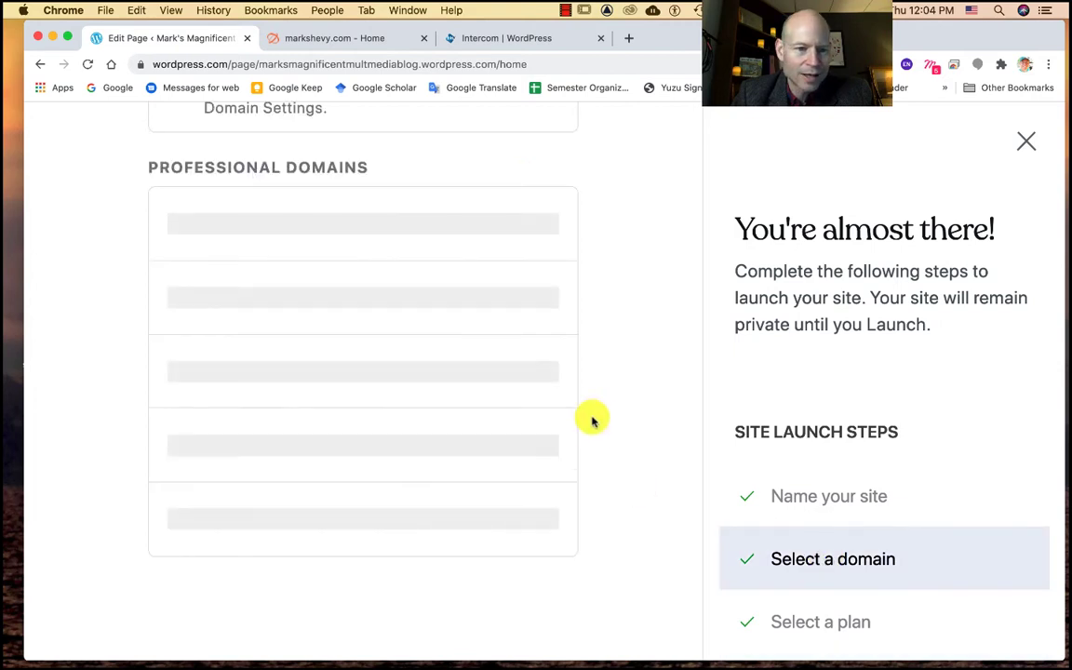
scroll(620, 351, up, 5)
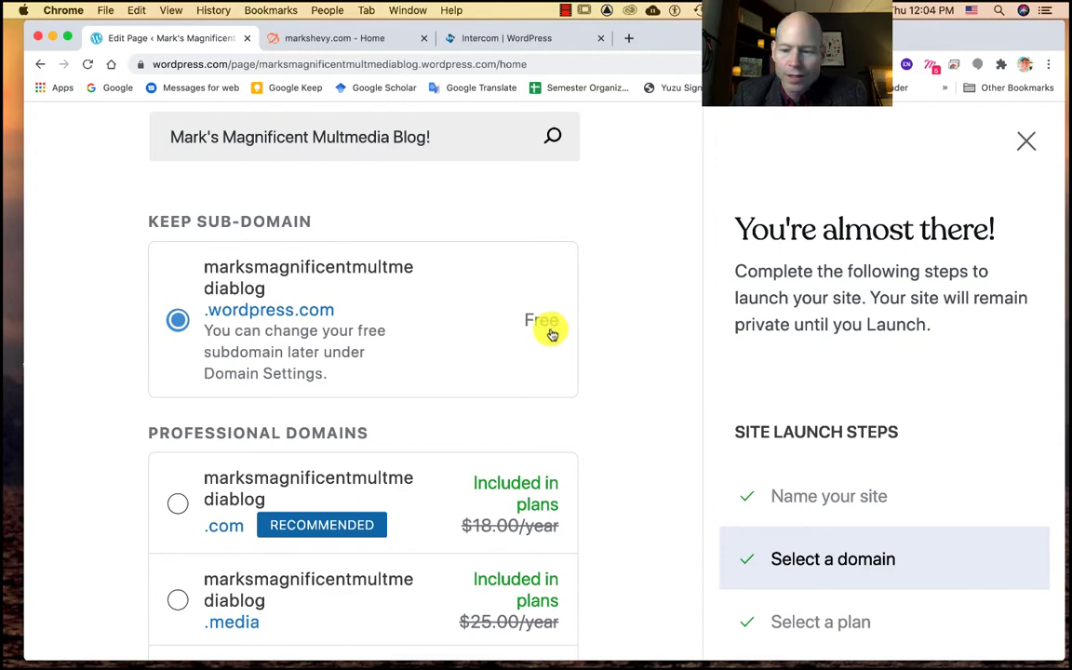
scroll(788, 547, down, 2)
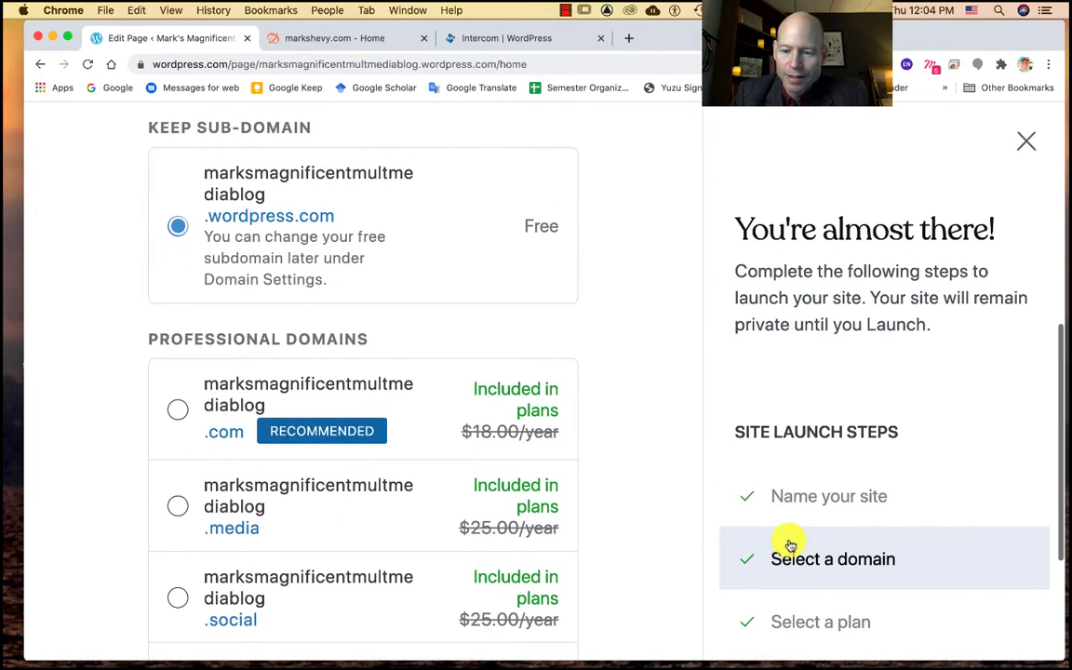
- Revisit the plan choice, select the Free plan again, and launch the site
click(814, 622)
scroll(412, 353, up, 3)
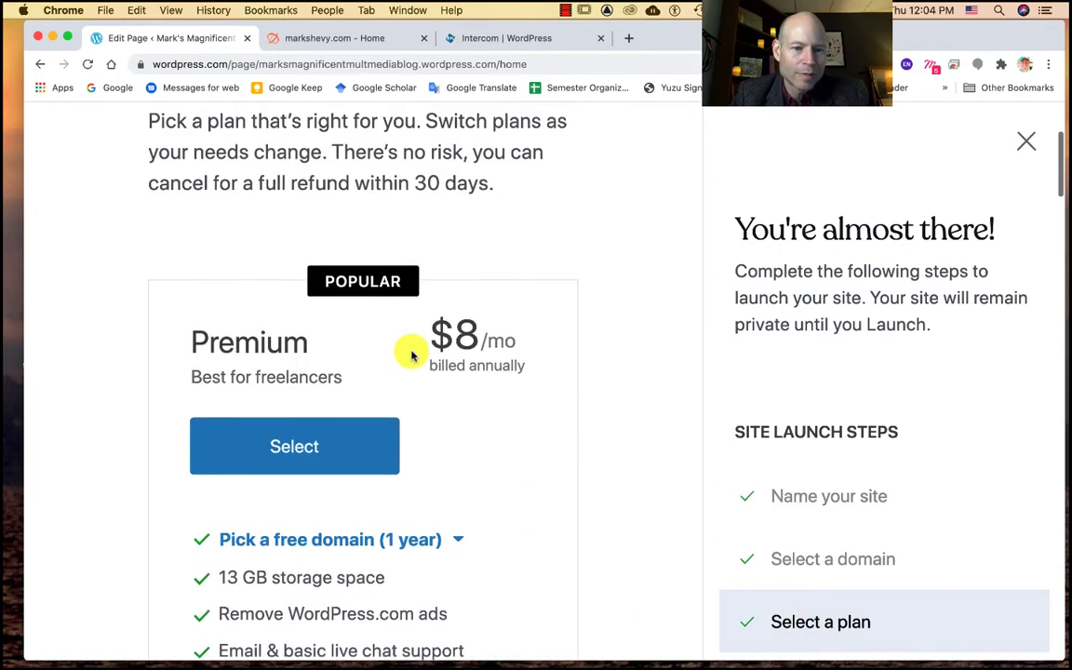
scroll(412, 353, down, 6)
scroll(411, 354, down, 3)
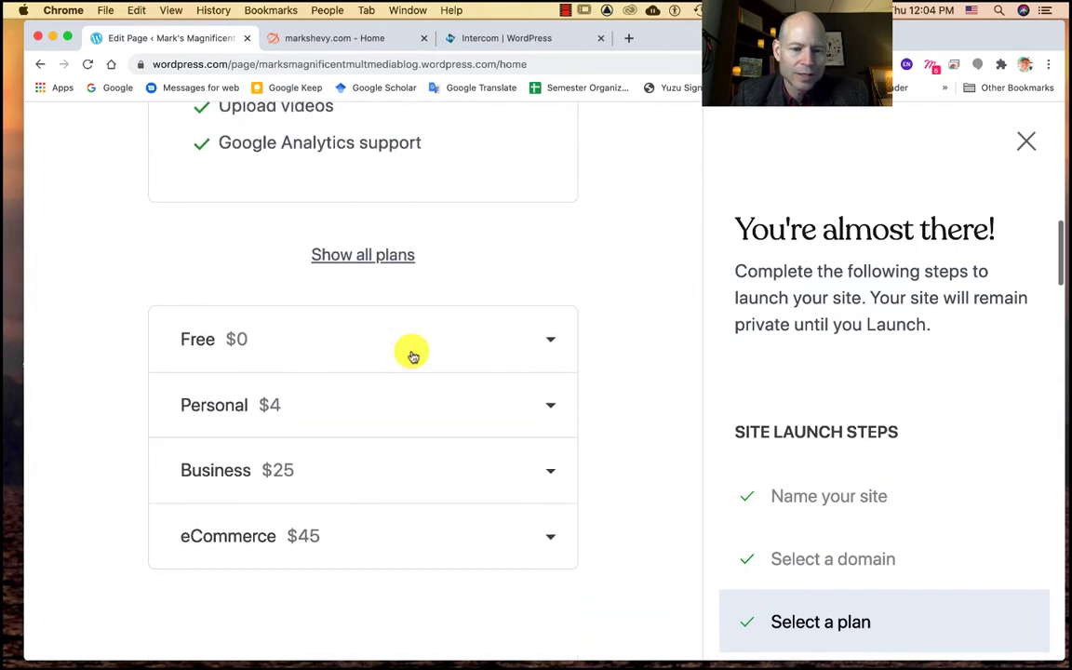
click(306, 349)
click(340, 494)
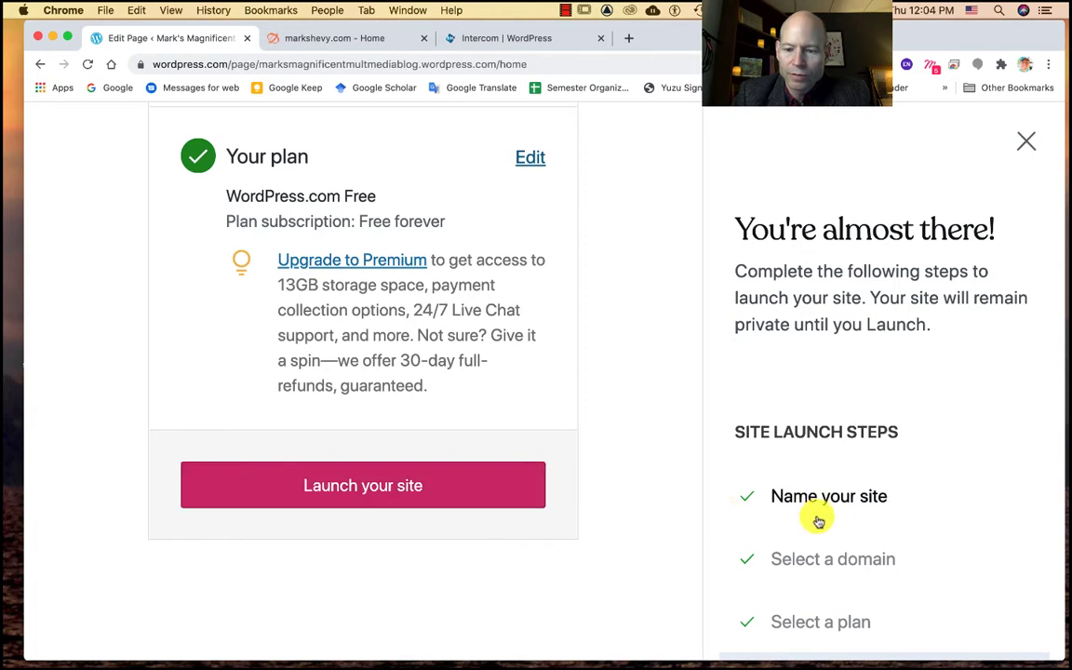
scroll(813, 512, down, 1)
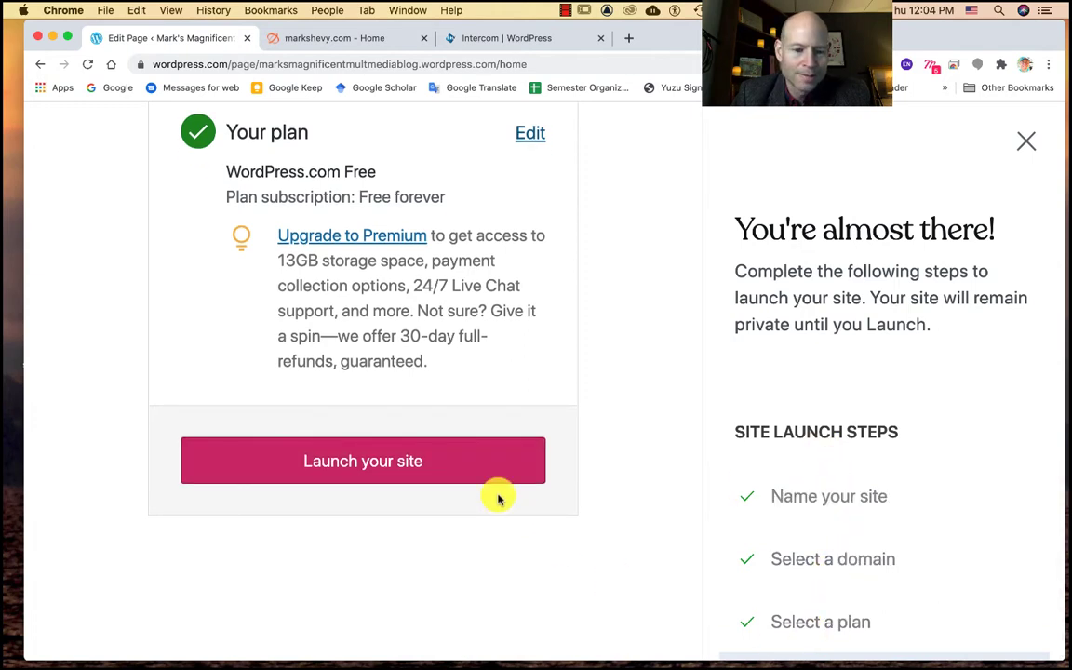
click(460, 470)
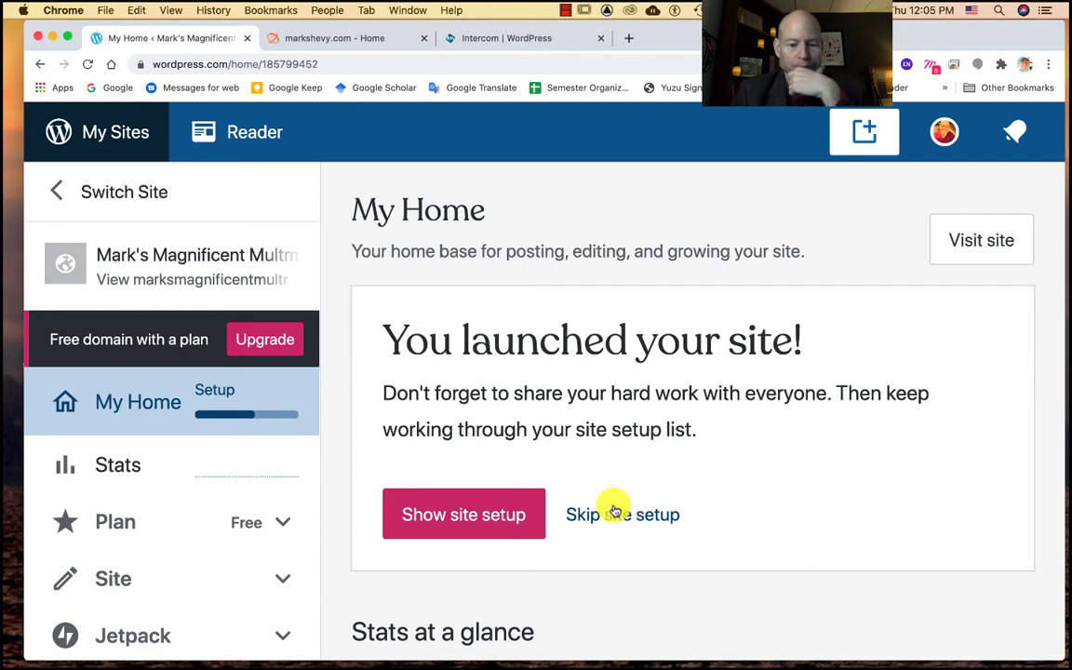
- Show the site setup checklist and look through its tasks and the getting-started video section
click(521, 514)
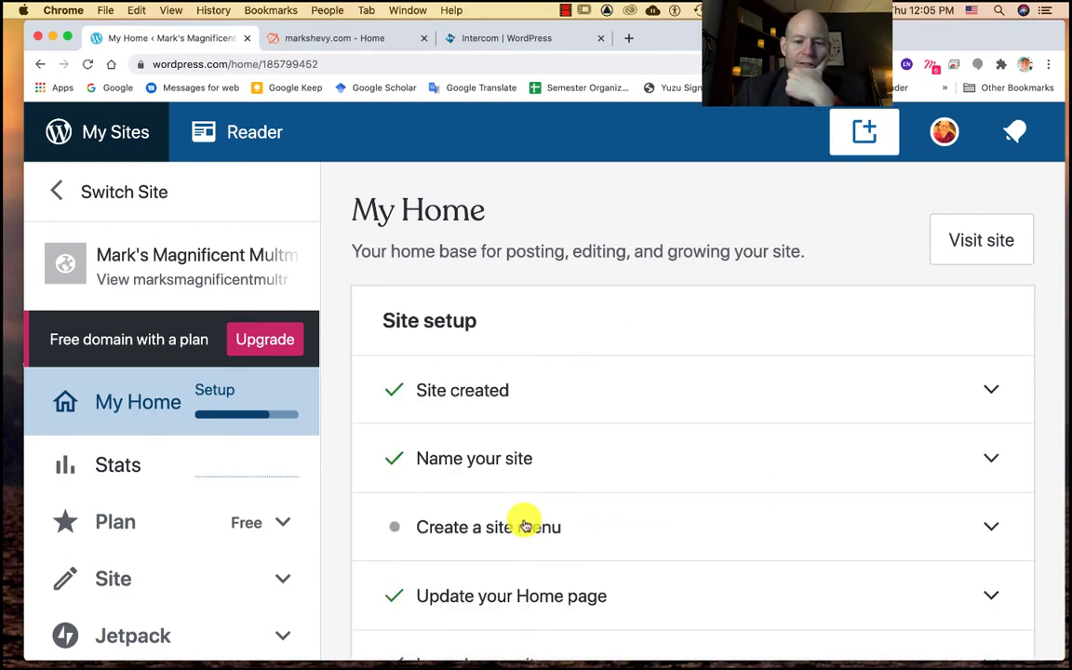
scroll(570, 446, down, 4)
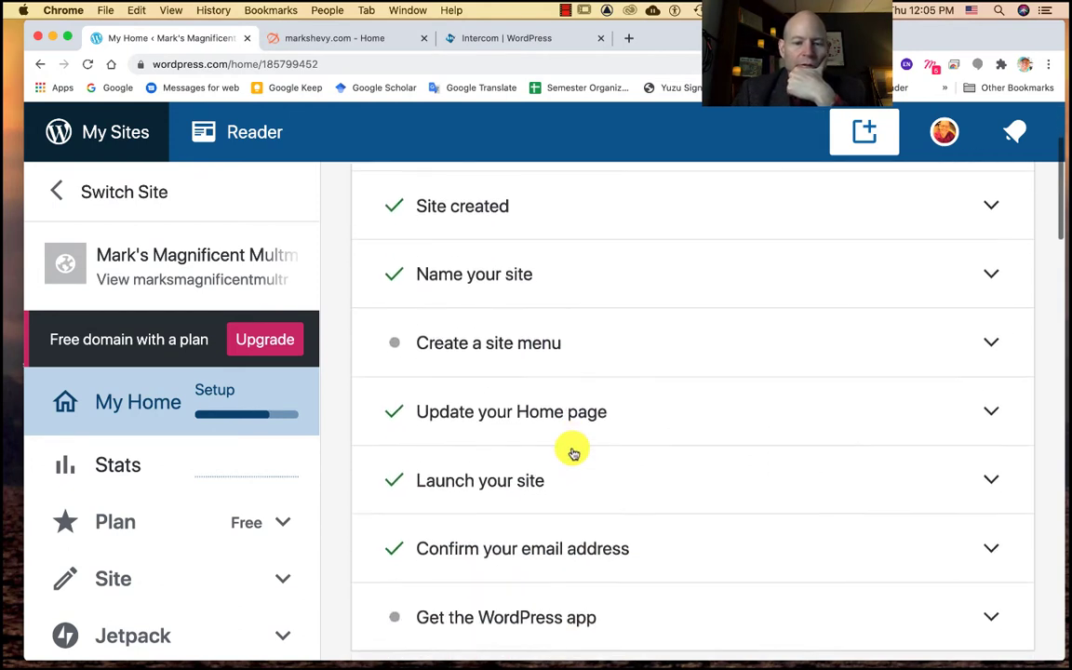
scroll(574, 453, down, 8)
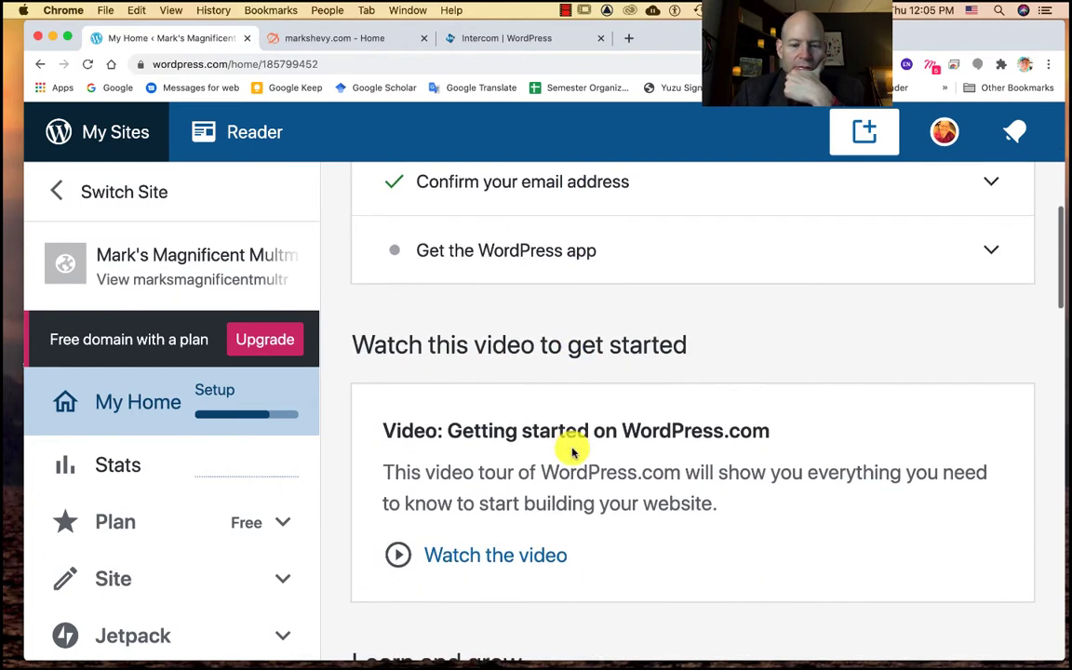
scroll(573, 452, down, 2)
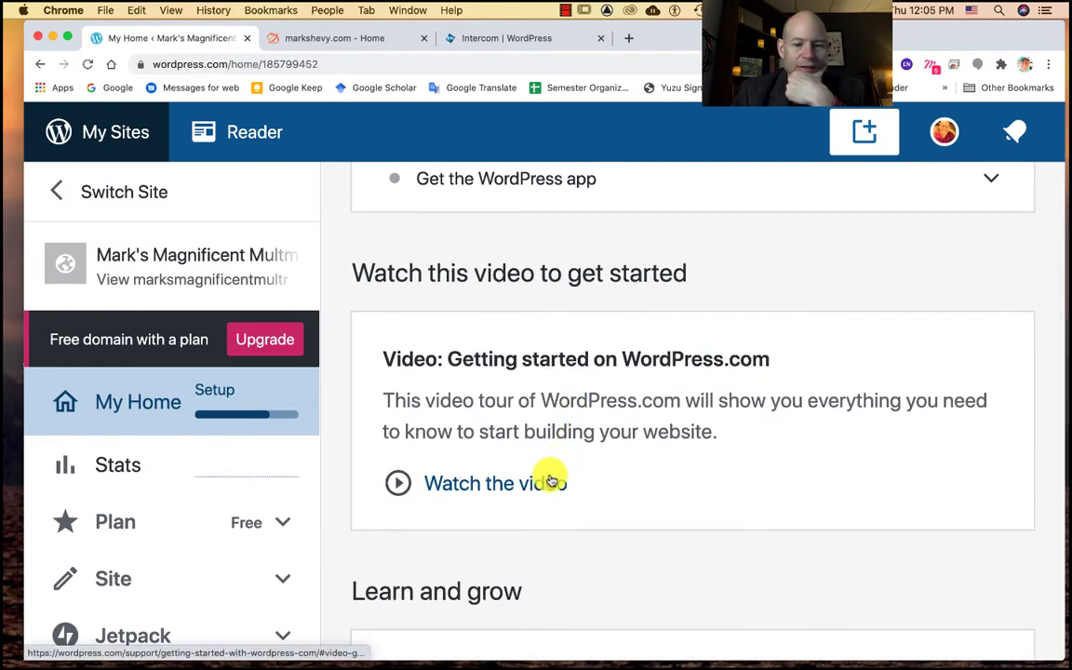
scroll(569, 466, up, 10)
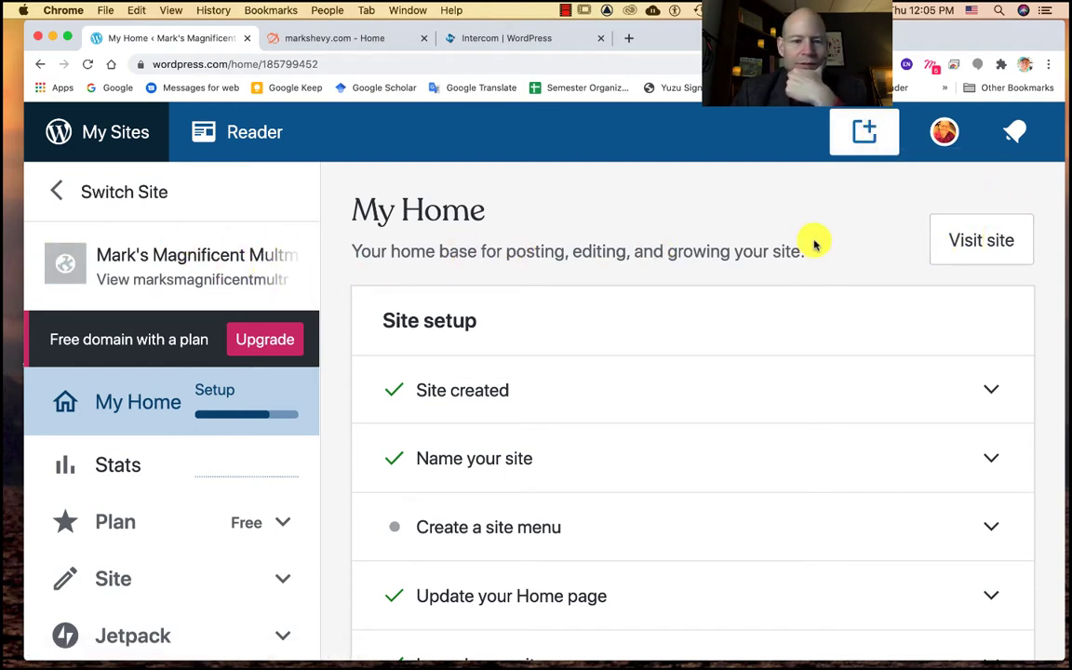
- Visit the launched site and examine its web address and homepage content
click(1007, 232)
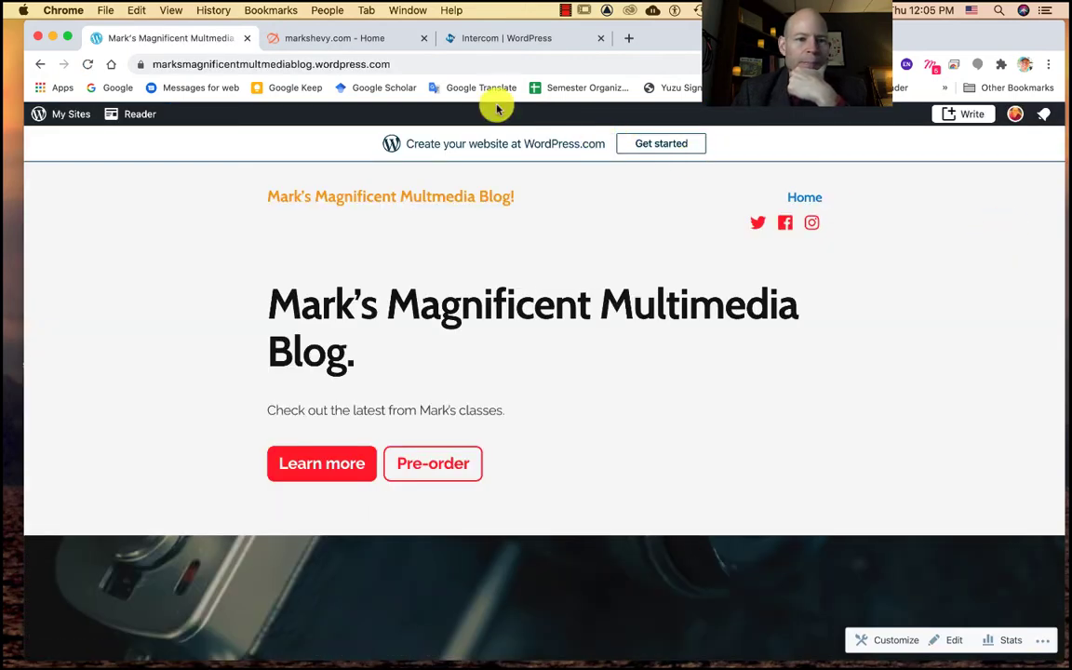
click(391, 64)
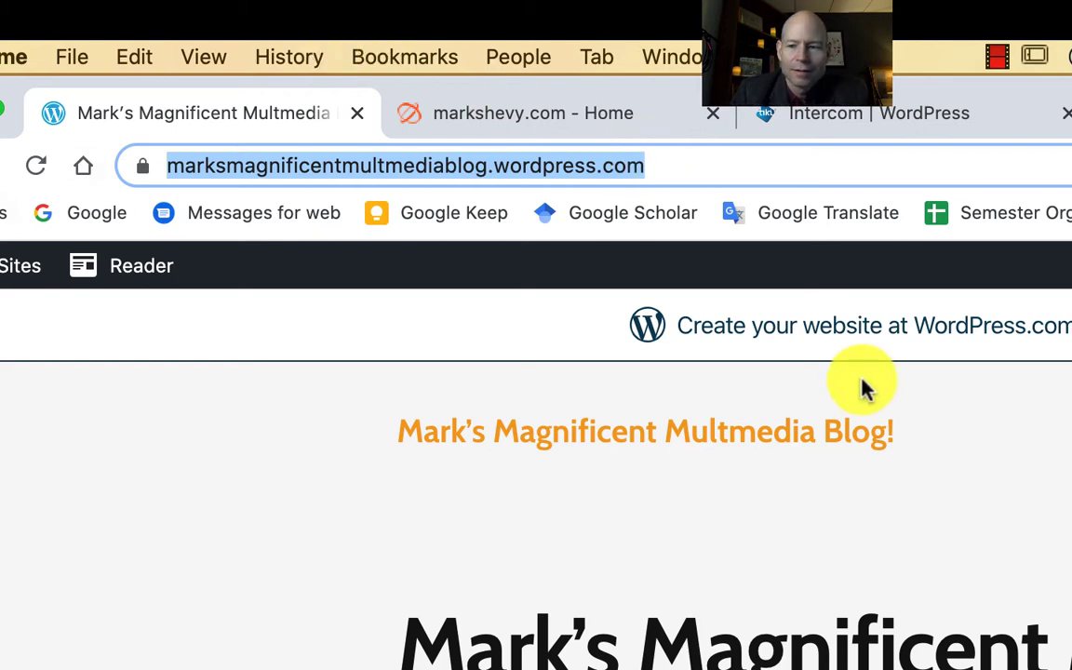
scroll(537, 479, down, 5)
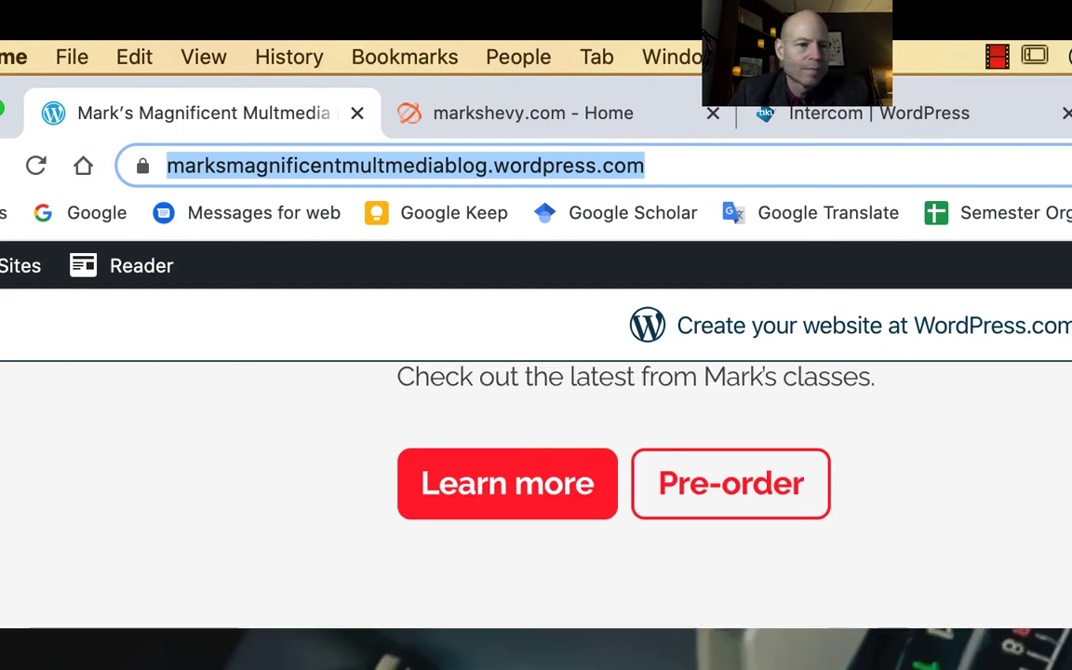
scroll(536, 466, up, 5)
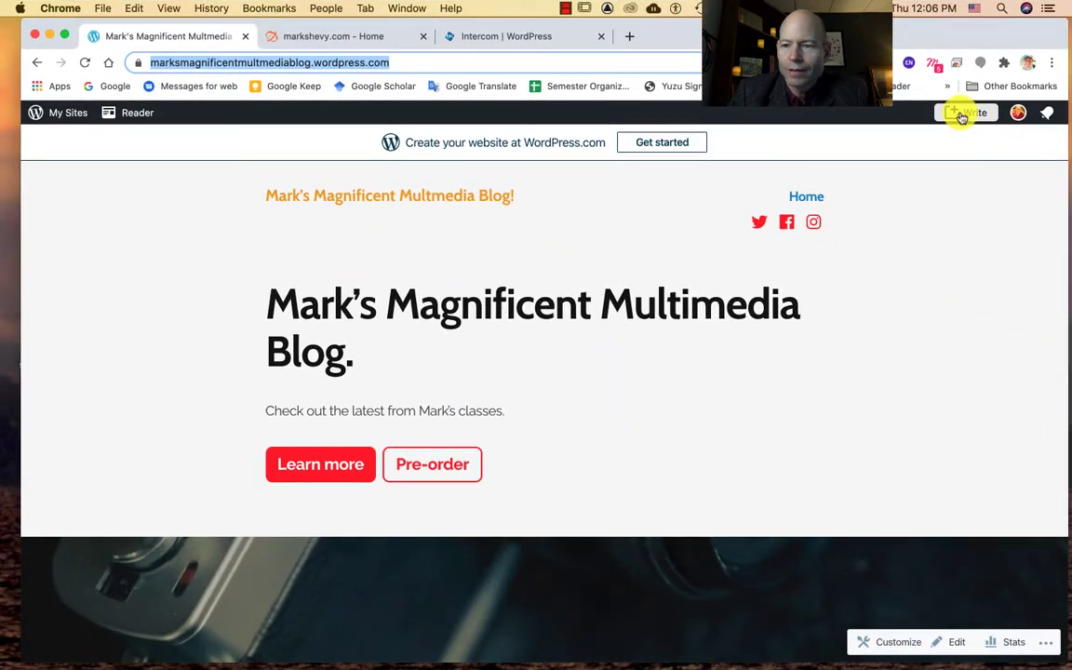
- Start a new blog post and highlight the full web address of its editor page
click(962, 115)
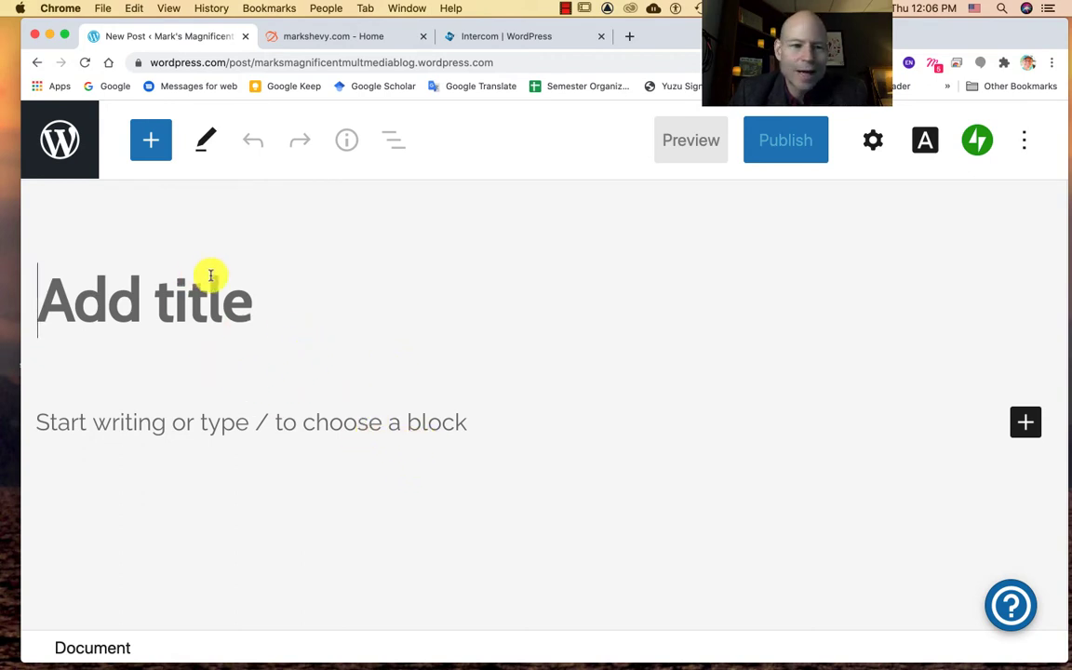
drag(175, 61, 247, 59)
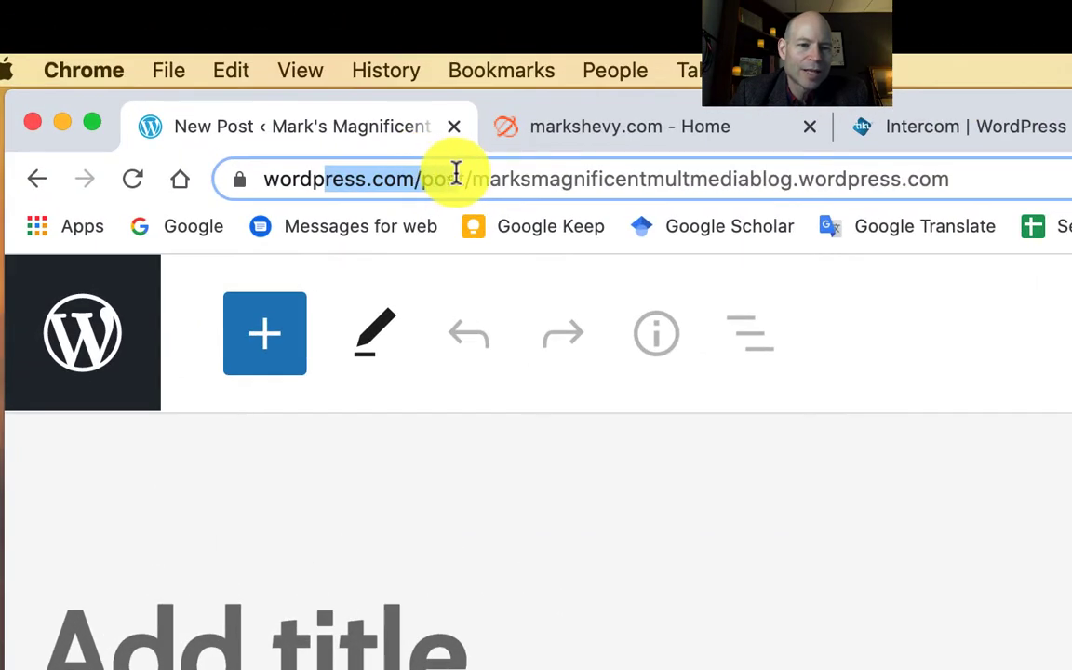
drag(456, 173, 996, 204)
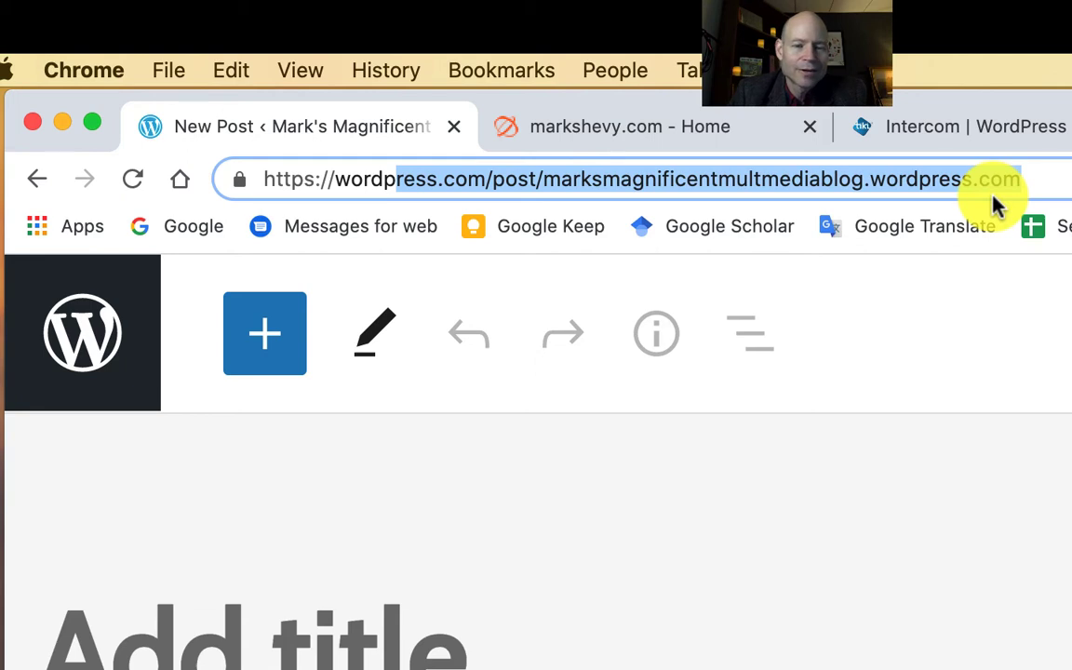
click(1031, 175)
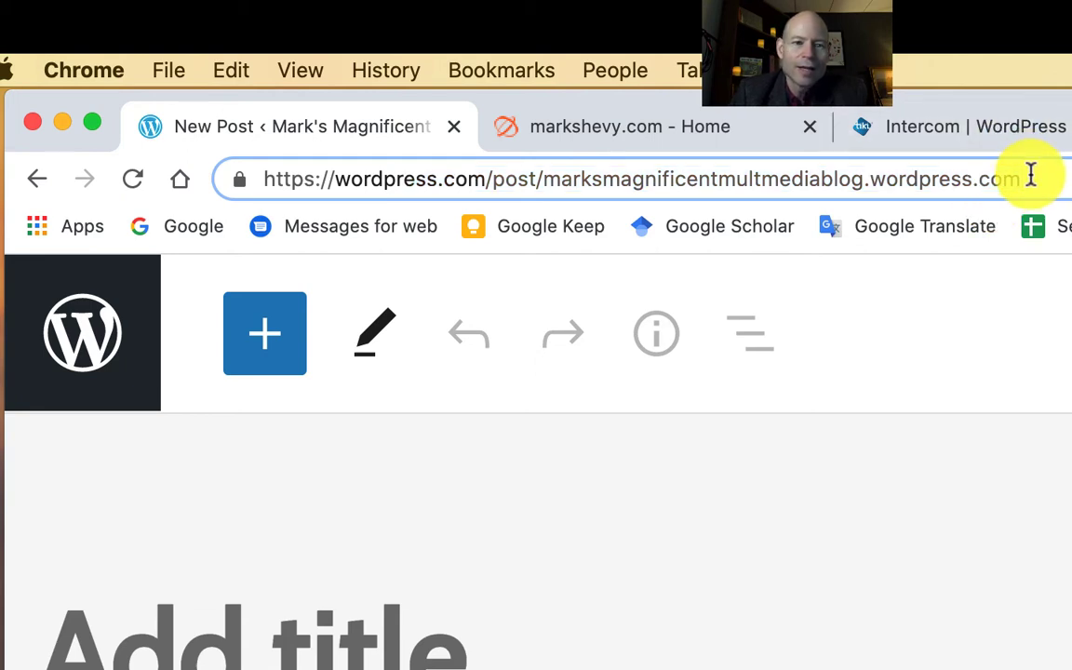
drag(1031, 175, 339, 221)
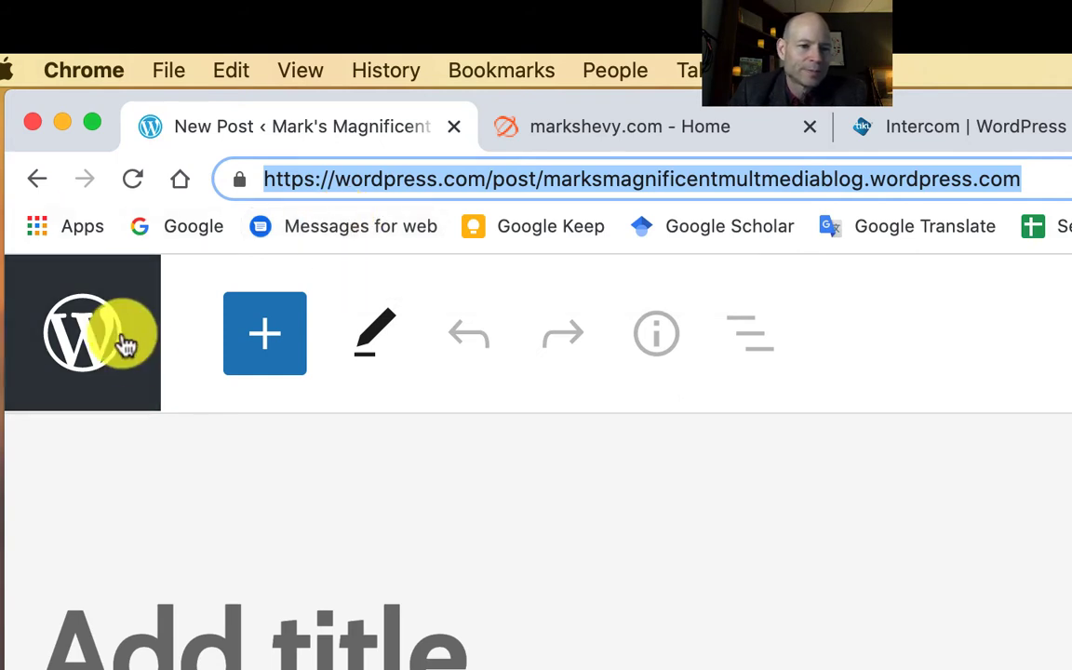
- Leave the new post's editor for the site dashboard and open the site's homepage for editing
click(77, 335)
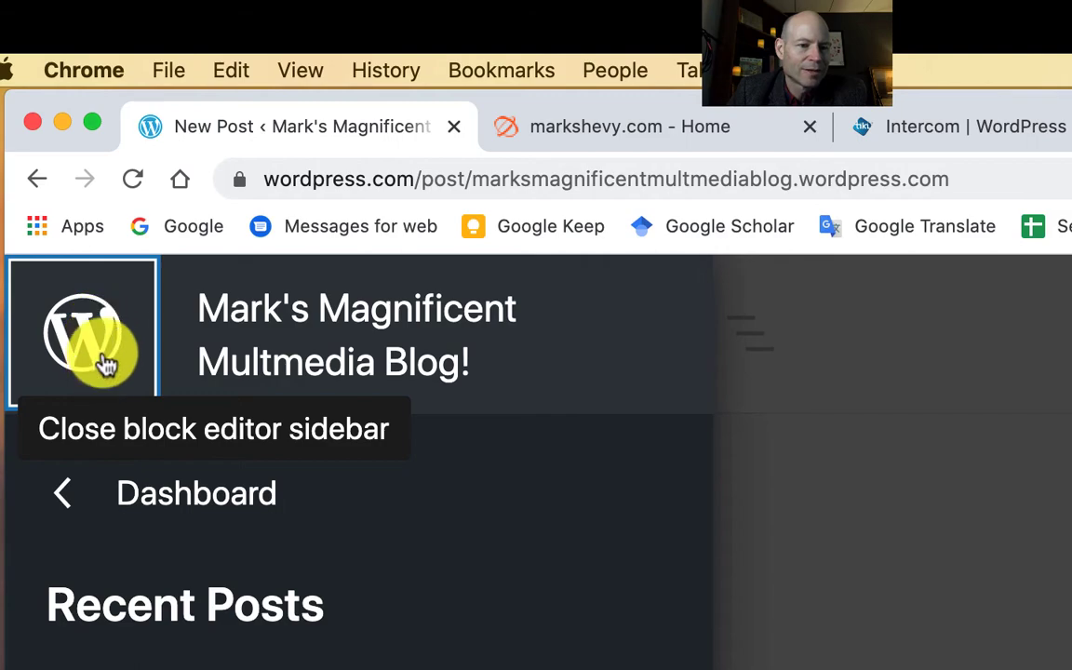
click(197, 510)
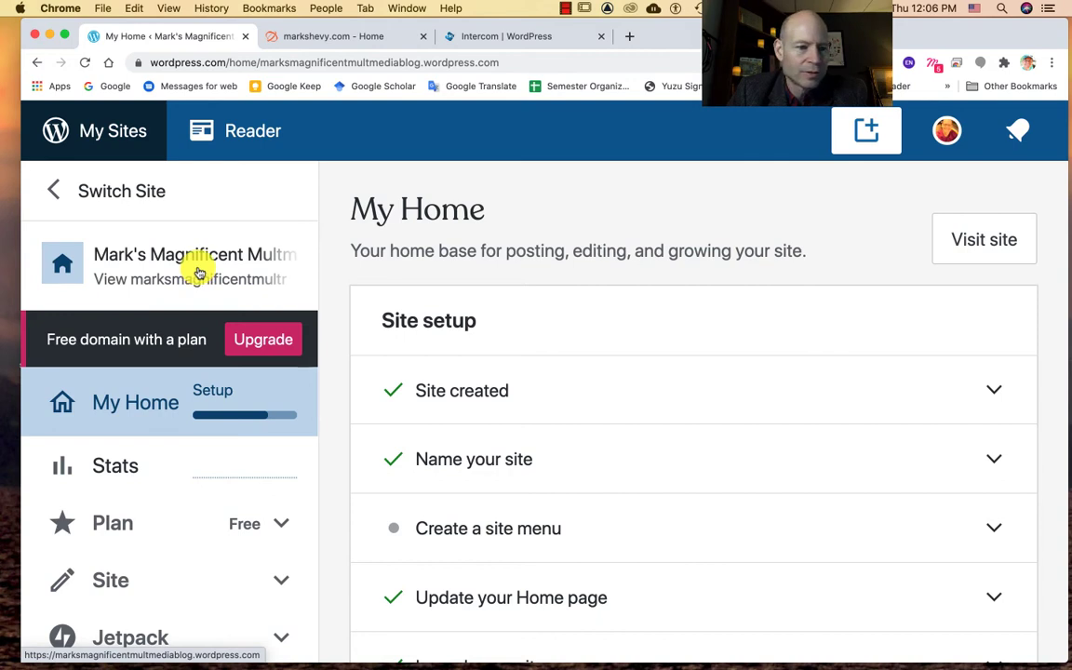
click(198, 273)
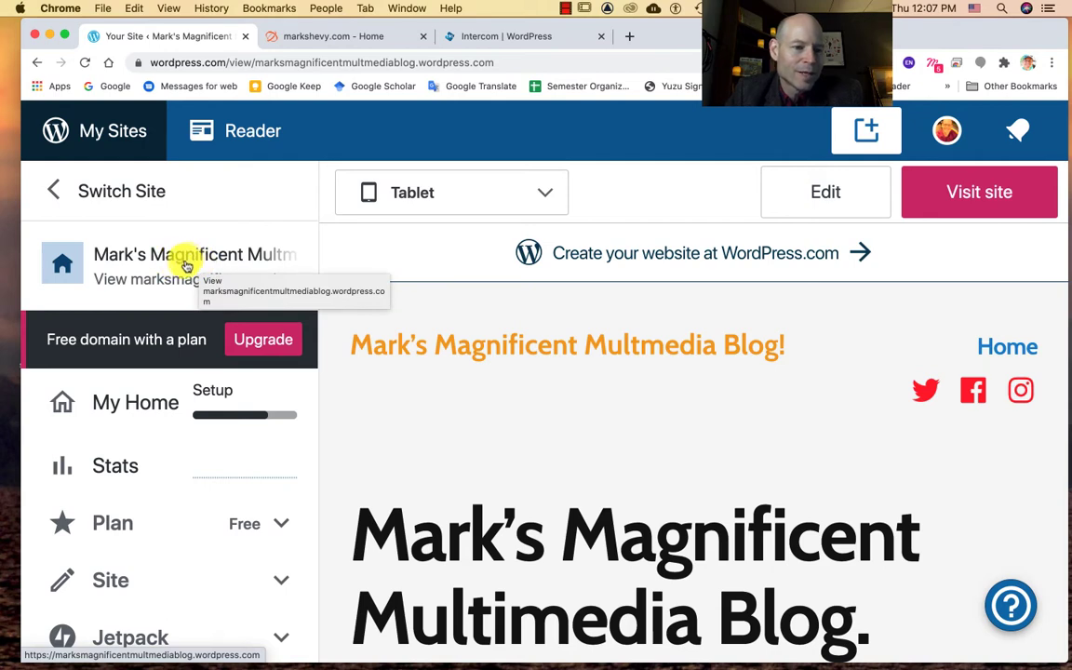
click(808, 190)
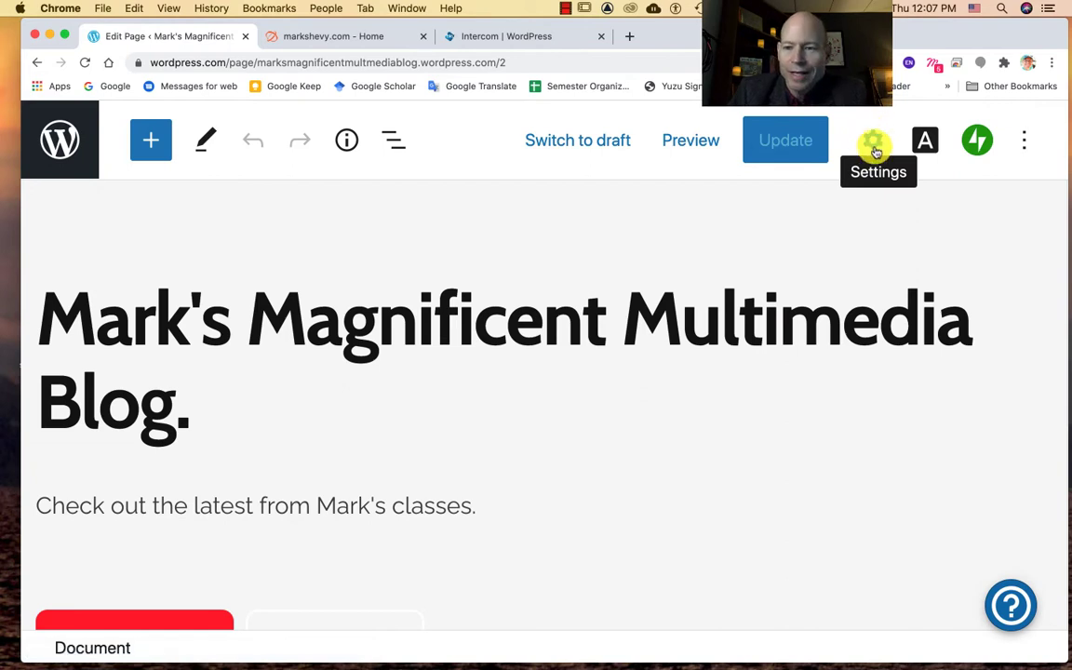
- Open the homepage's page settings and bring up the layout chooser, agreeing to overwrite the existing page content
click(873, 142)
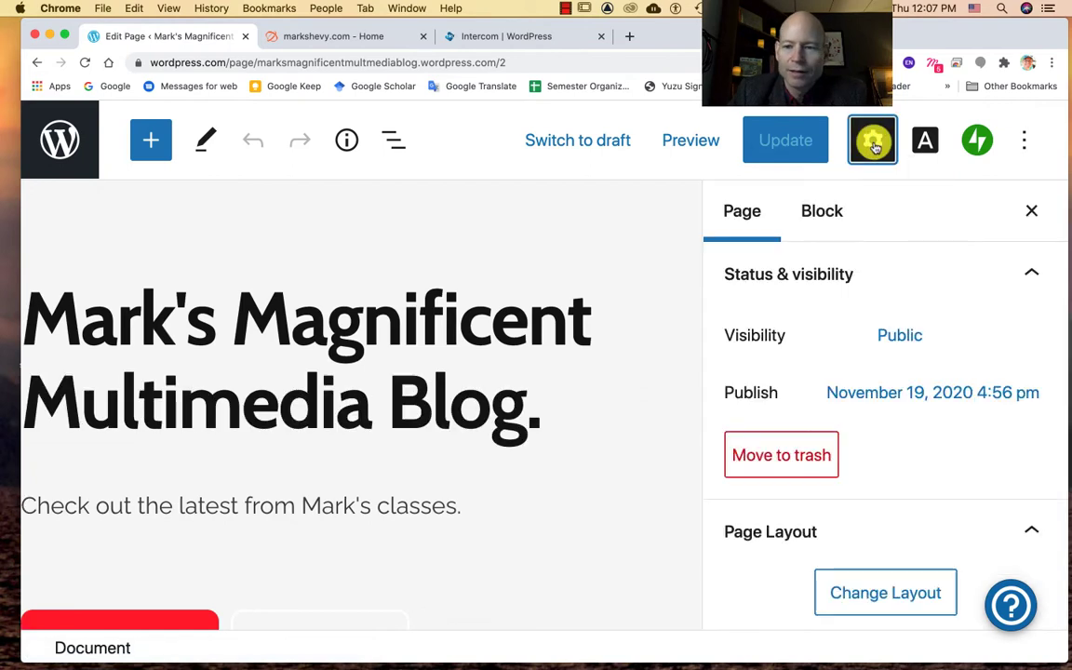
scroll(838, 364, down, 3)
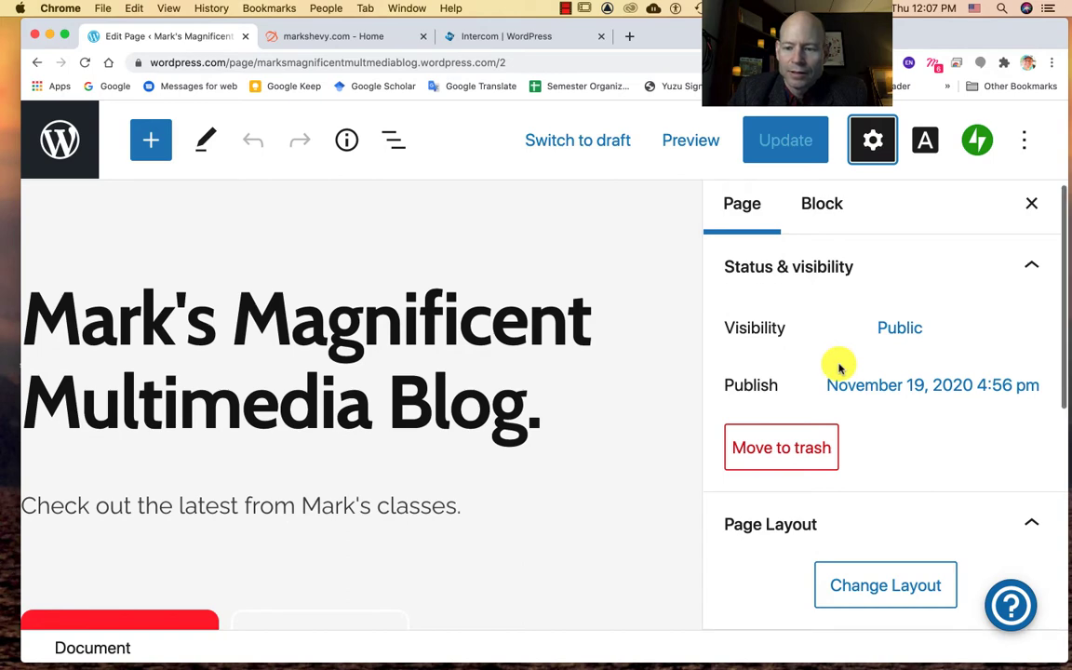
scroll(840, 364, down, 3)
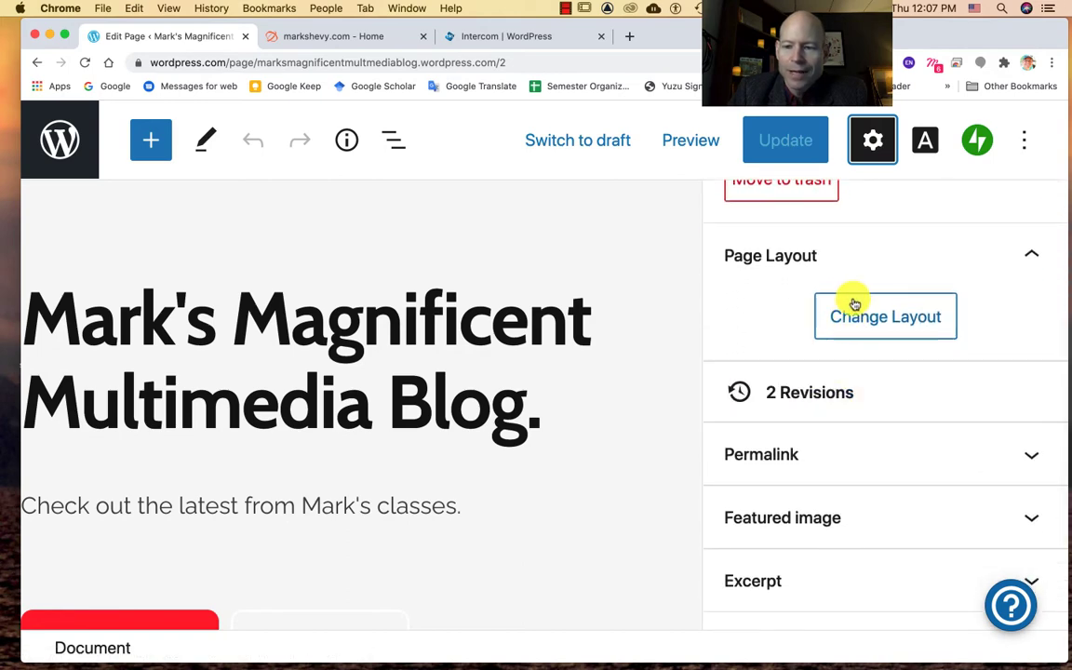
click(881, 317)
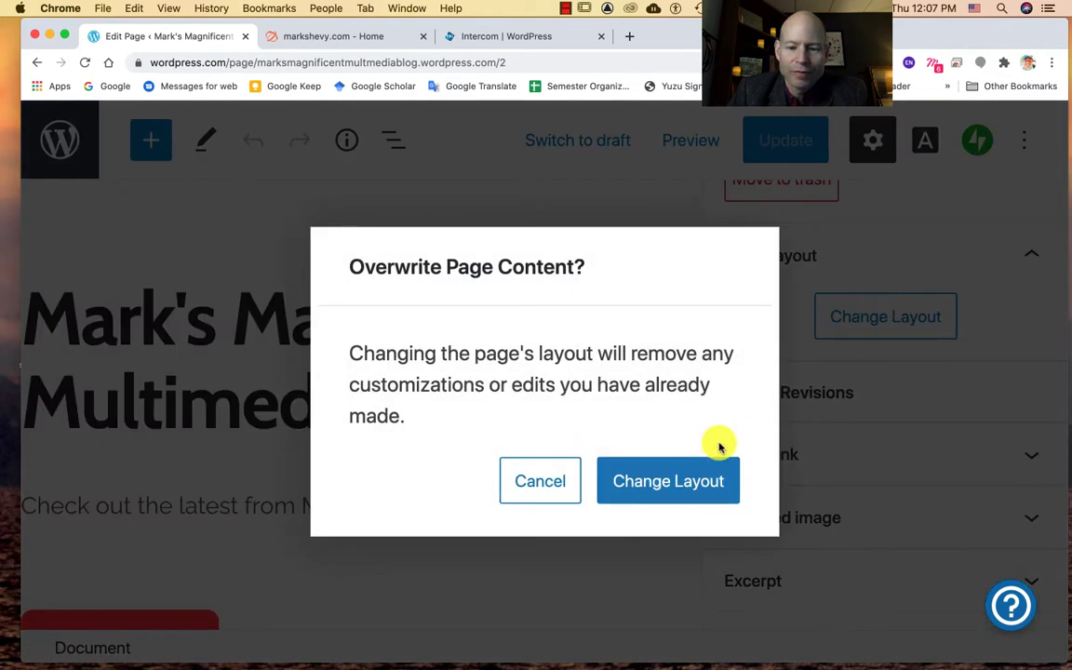
click(674, 479)
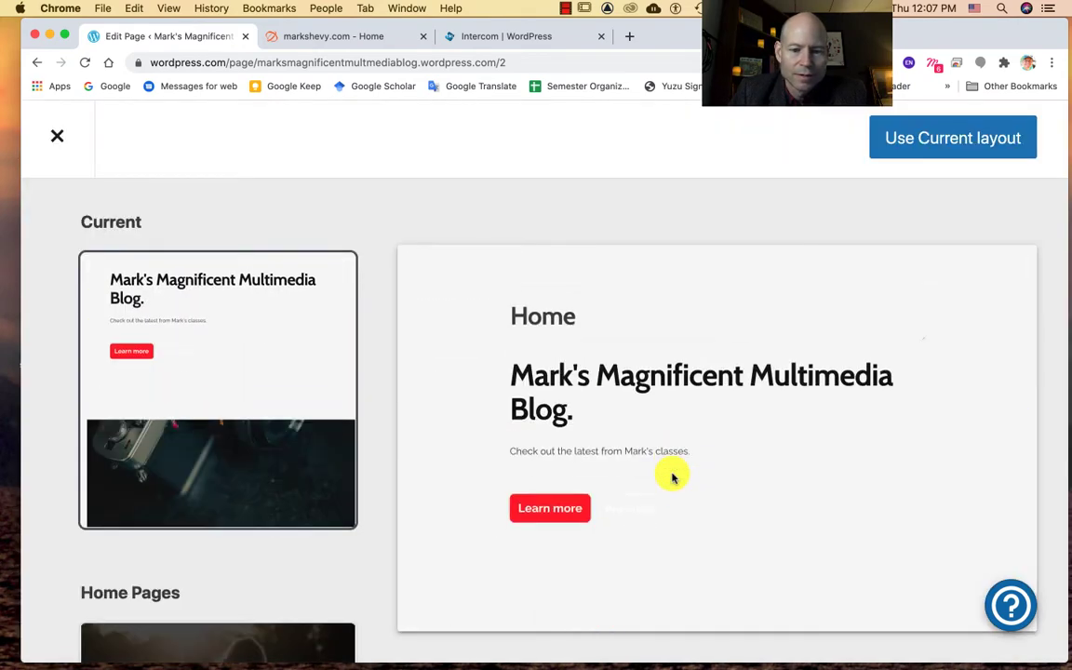
- Browse the page layouts and select the Blog layout with the mountain lake cover titled "Welcome to my new blog"
scroll(674, 478, down, 1)
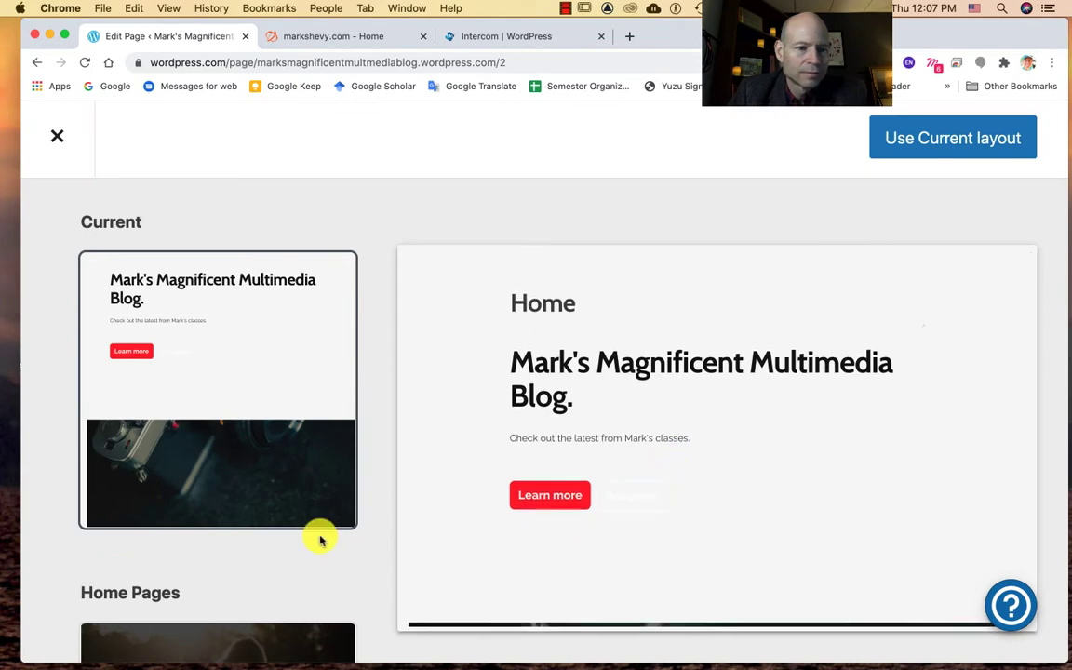
scroll(290, 479, down, 10)
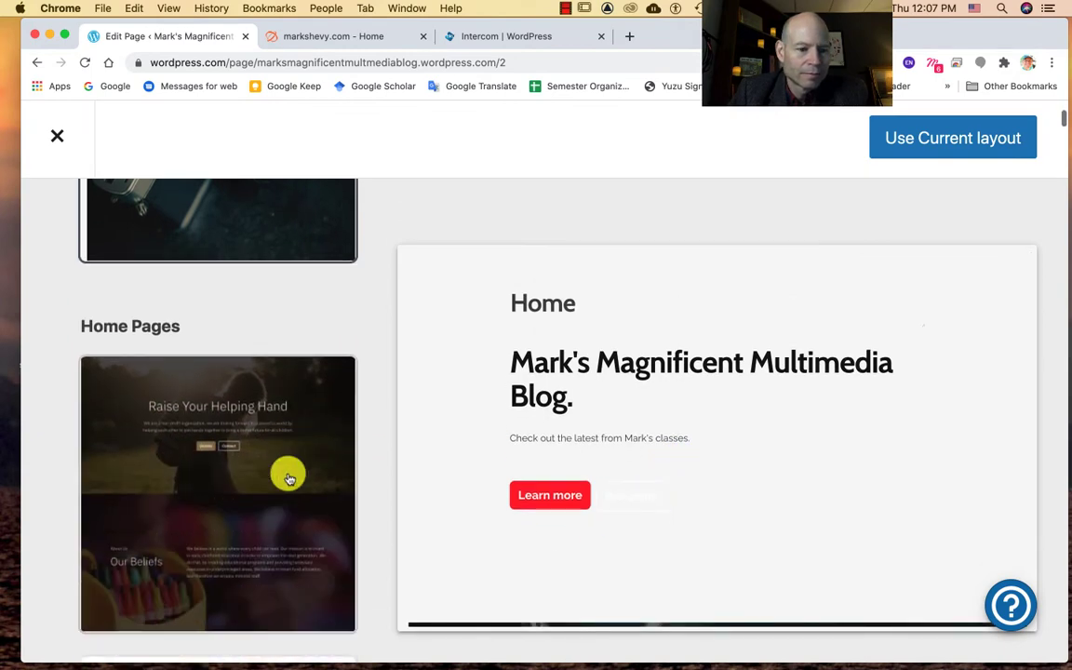
scroll(289, 478, down, 8)
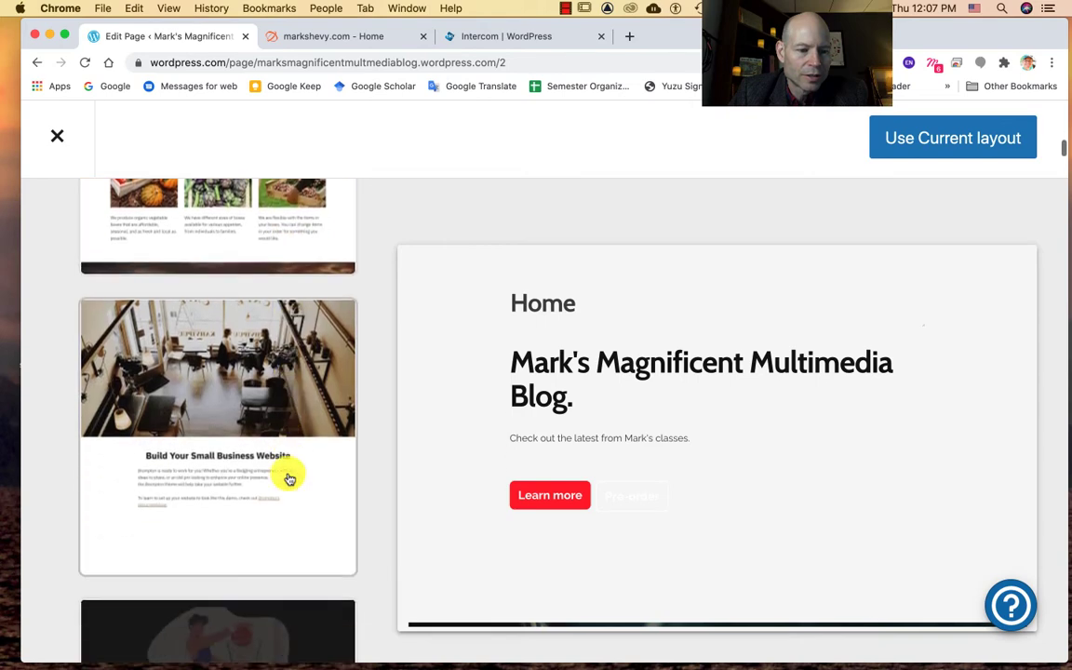
scroll(289, 479, down, 6)
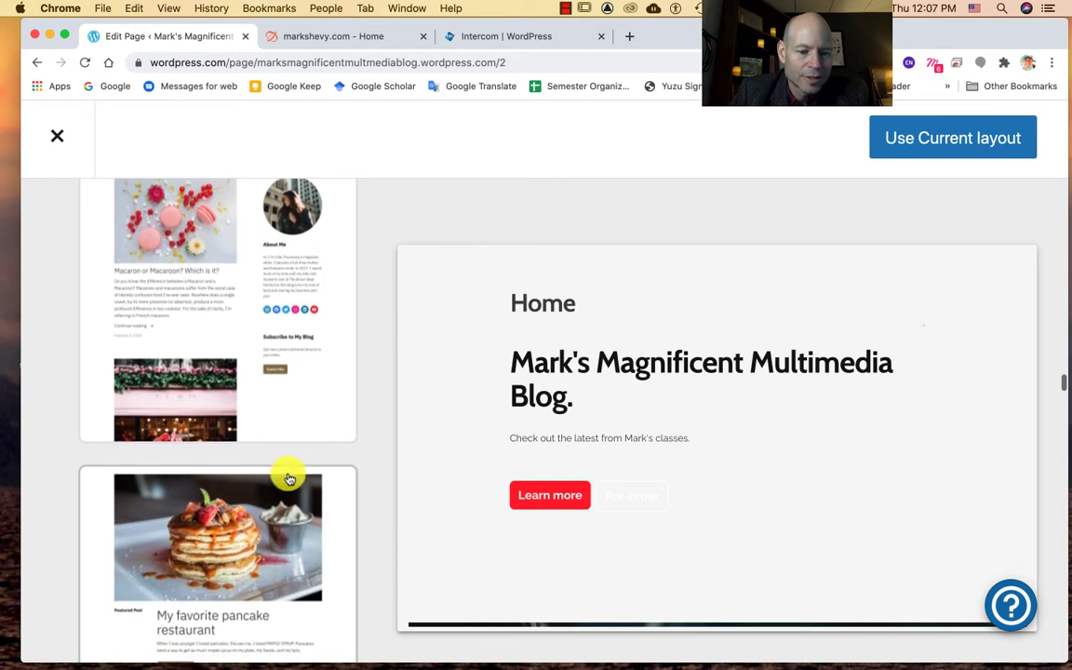
scroll(290, 479, down, 10)
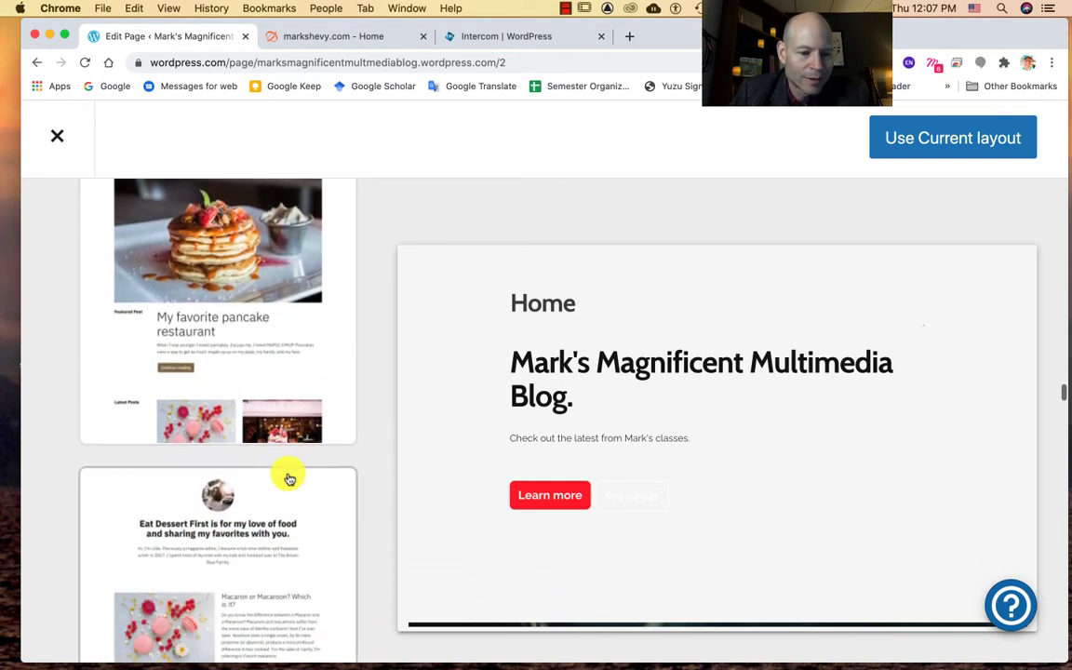
scroll(289, 479, down, 4)
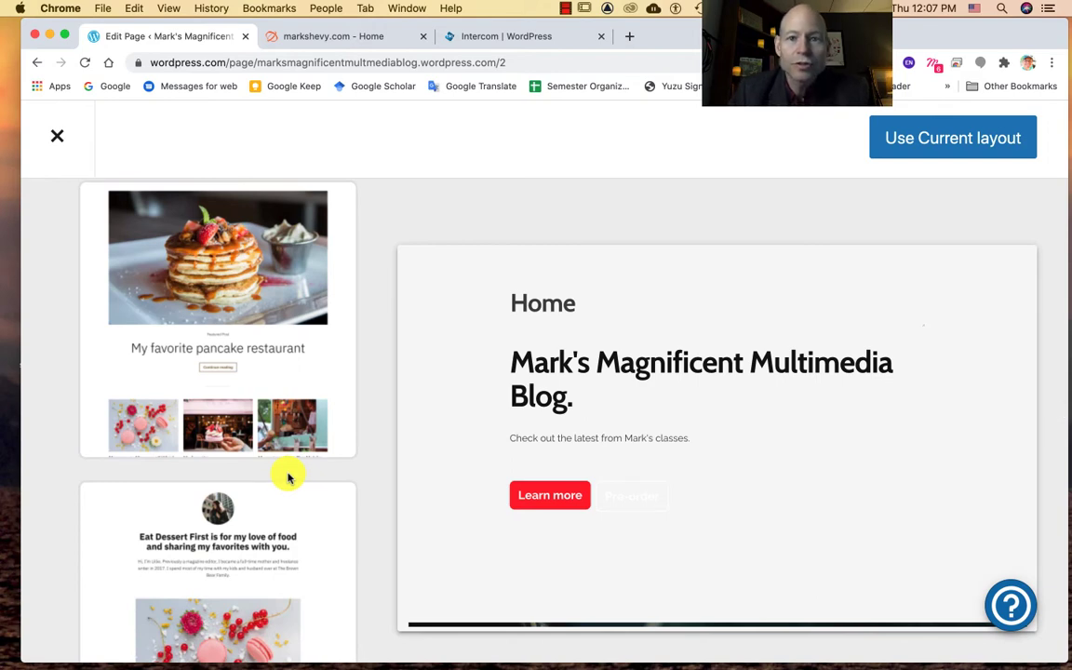
scroll(290, 478, down, 10)
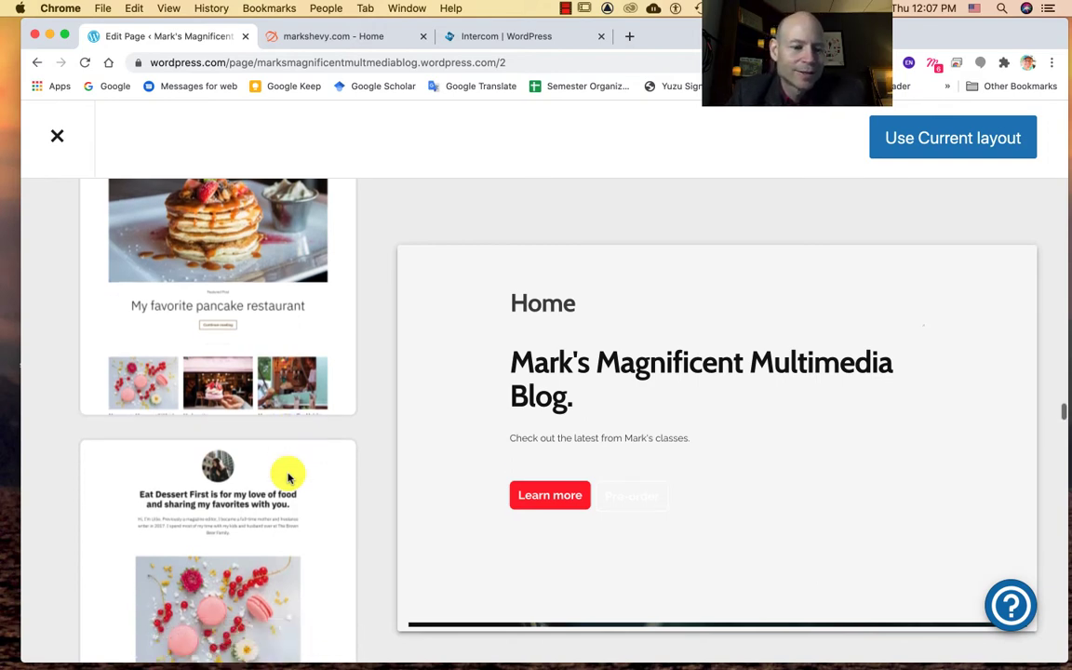
scroll(290, 478, down, 5)
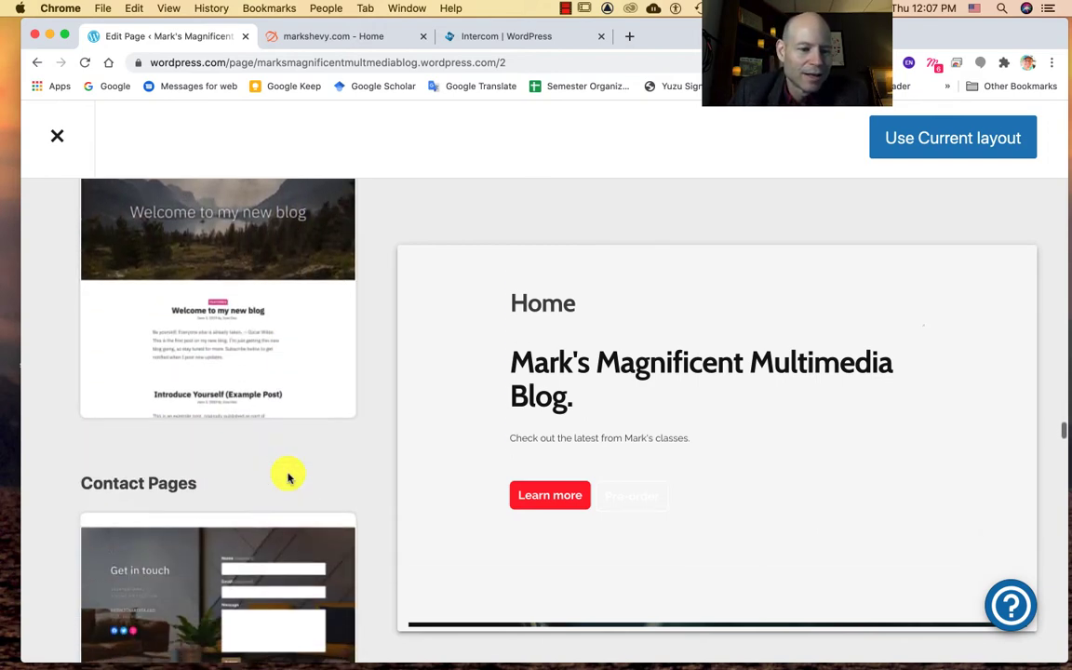
scroll(287, 477, up, 3)
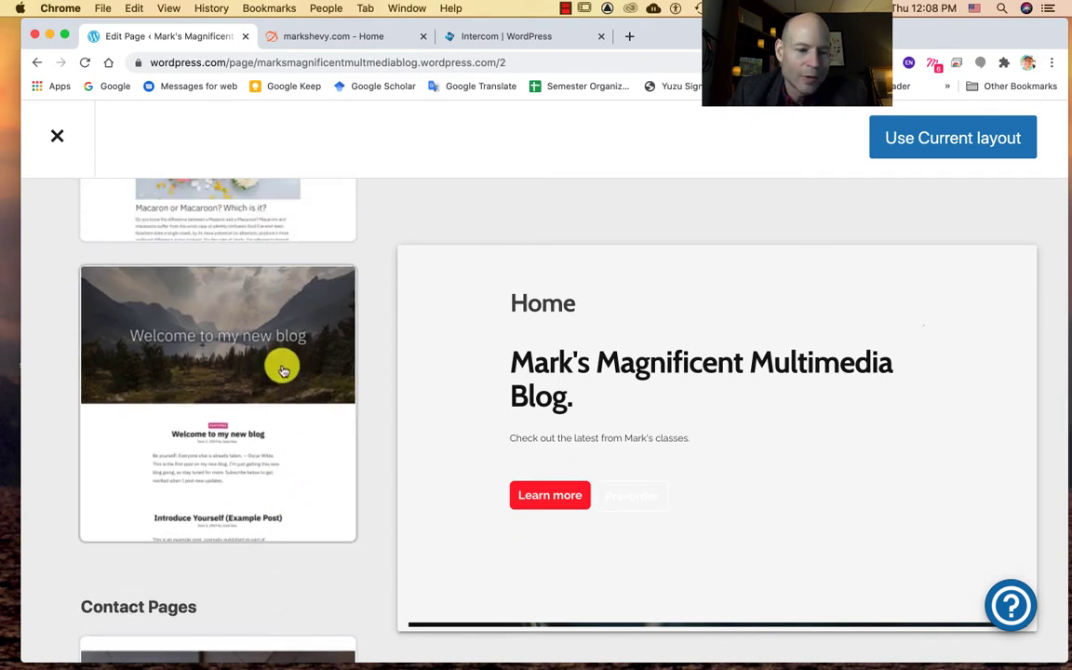
click(249, 375)
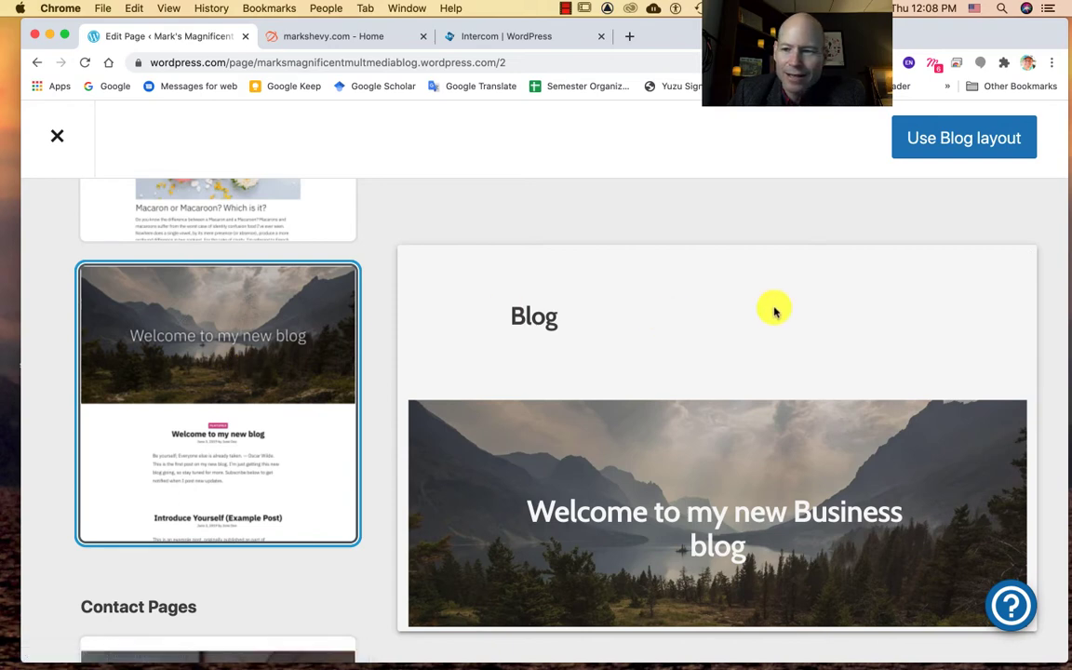
- Review the Blog layout's preview, apply it to the homepage, and update the published page
scroll(857, 312, down, 5)
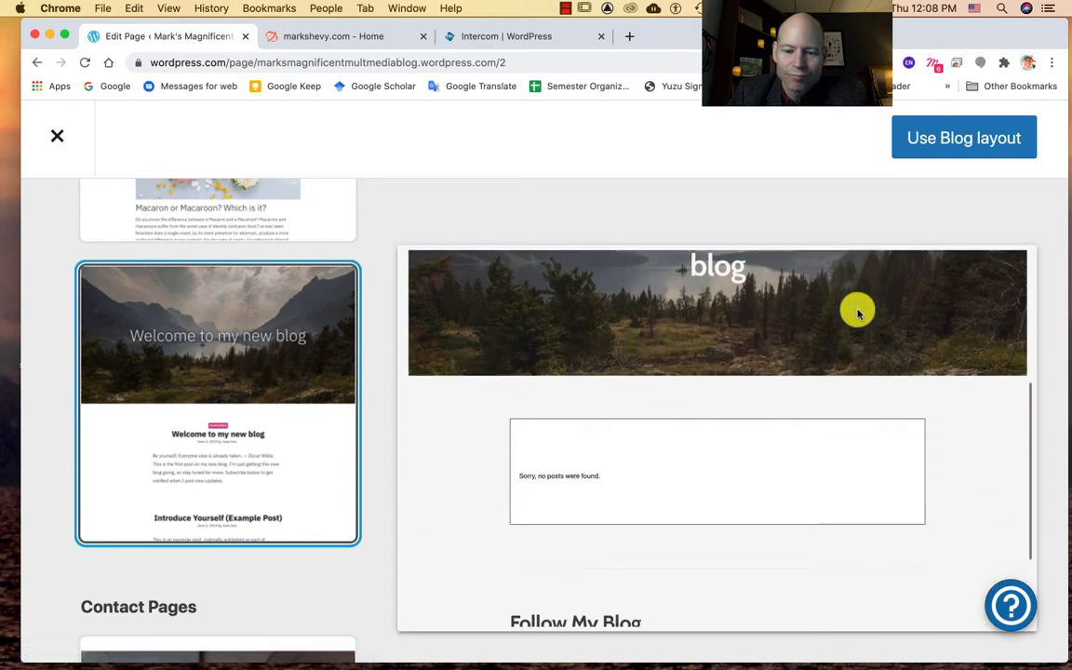
scroll(858, 312, down, 3)
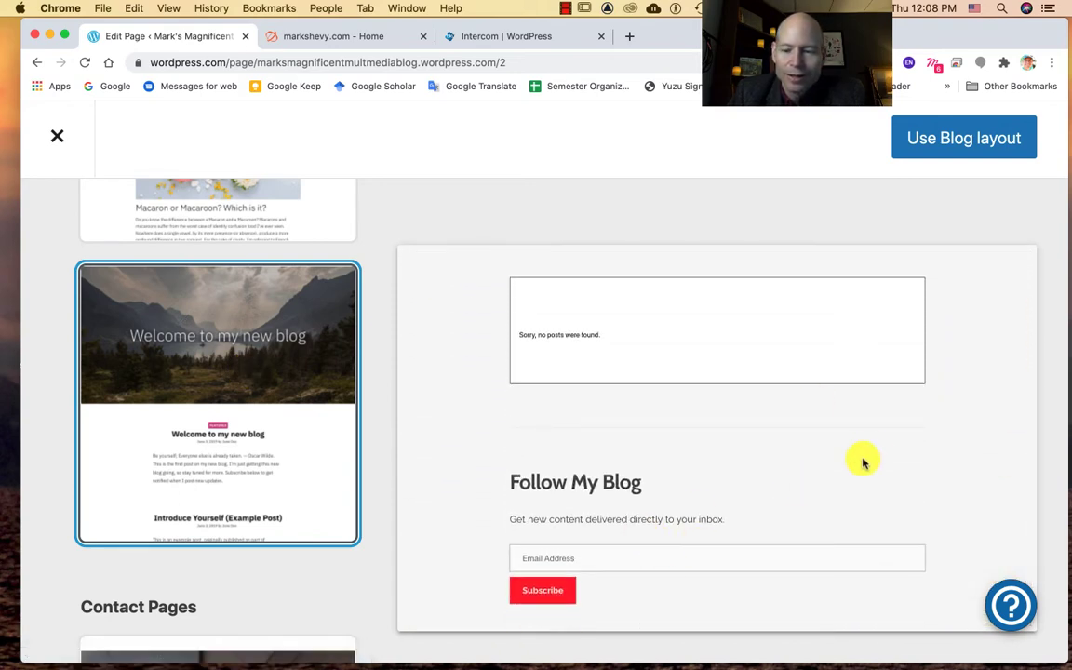
click(980, 137)
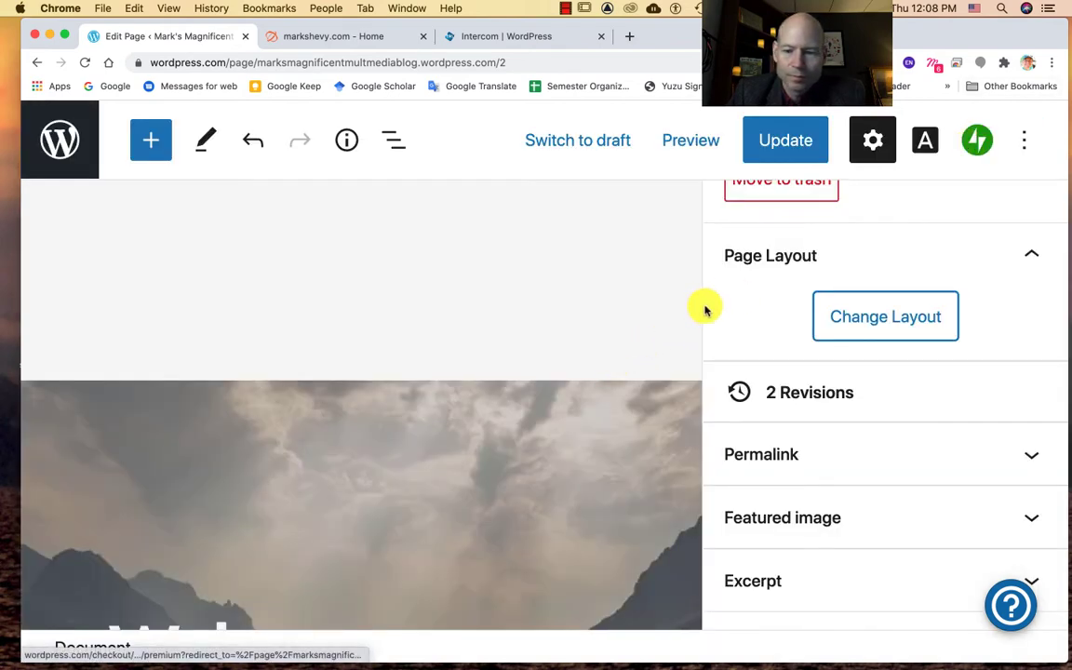
click(773, 139)
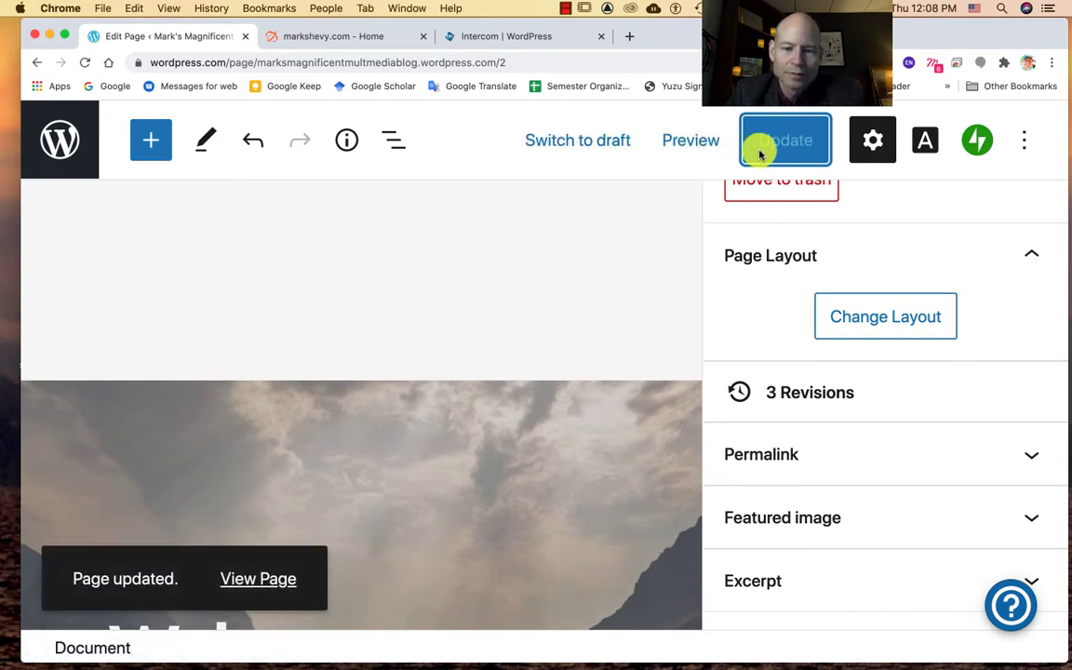
- Replace the cover image's heading text with "Mark's Magnificent Multimedia Blog"
scroll(491, 338, down, 5)
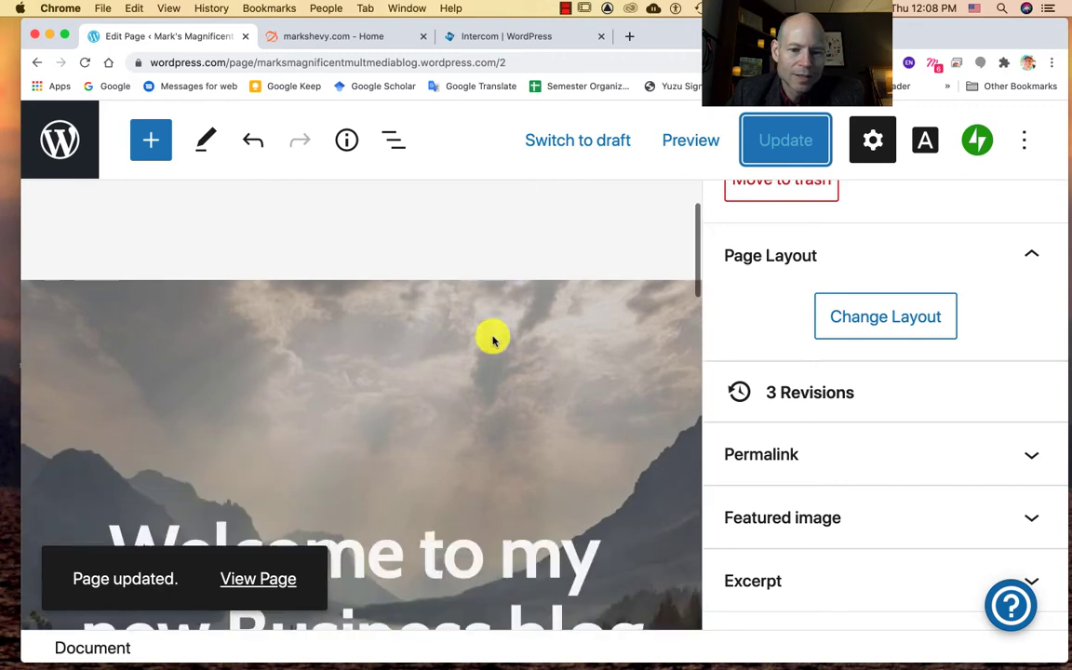
scroll(491, 338, down, 3)
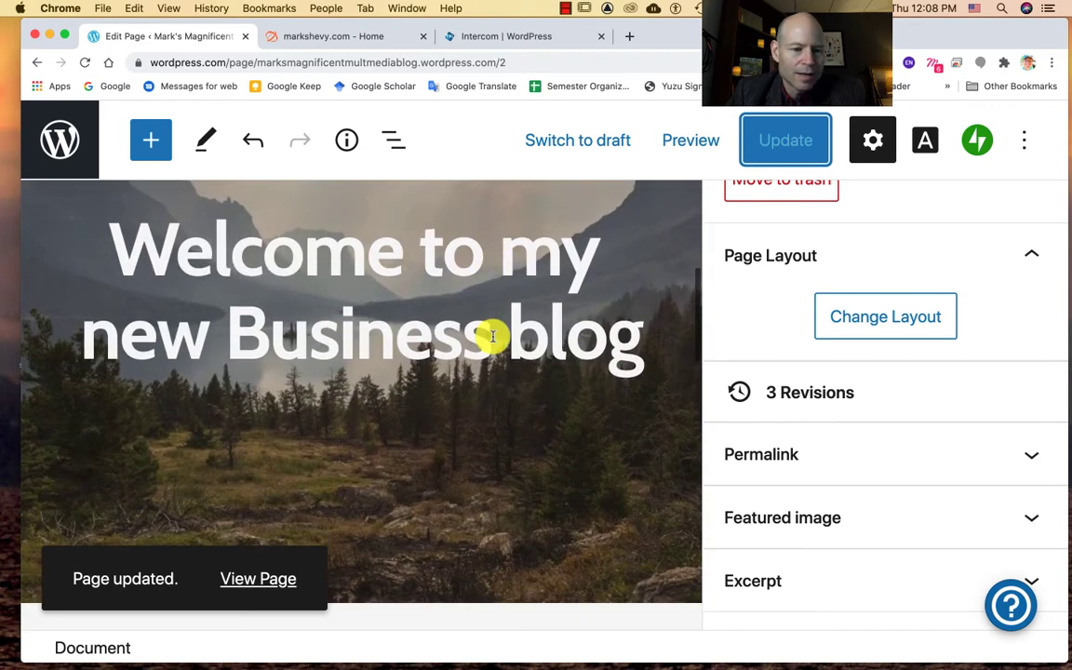
scroll(491, 337, up, 8)
scroll(491, 337, down, 7)
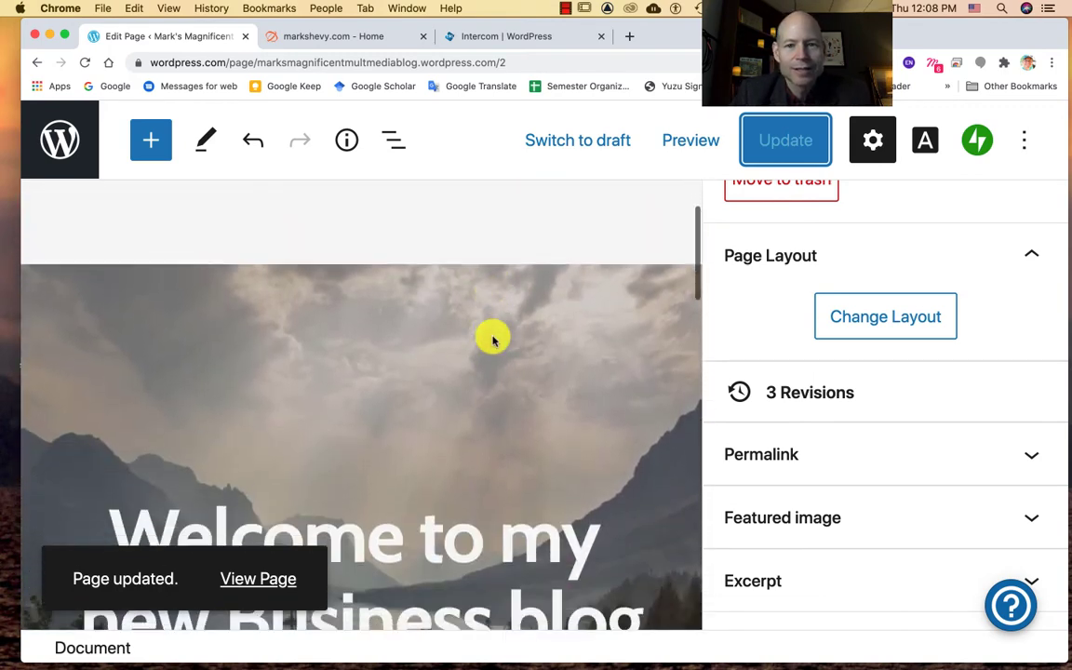
drag(634, 425, 116, 335)
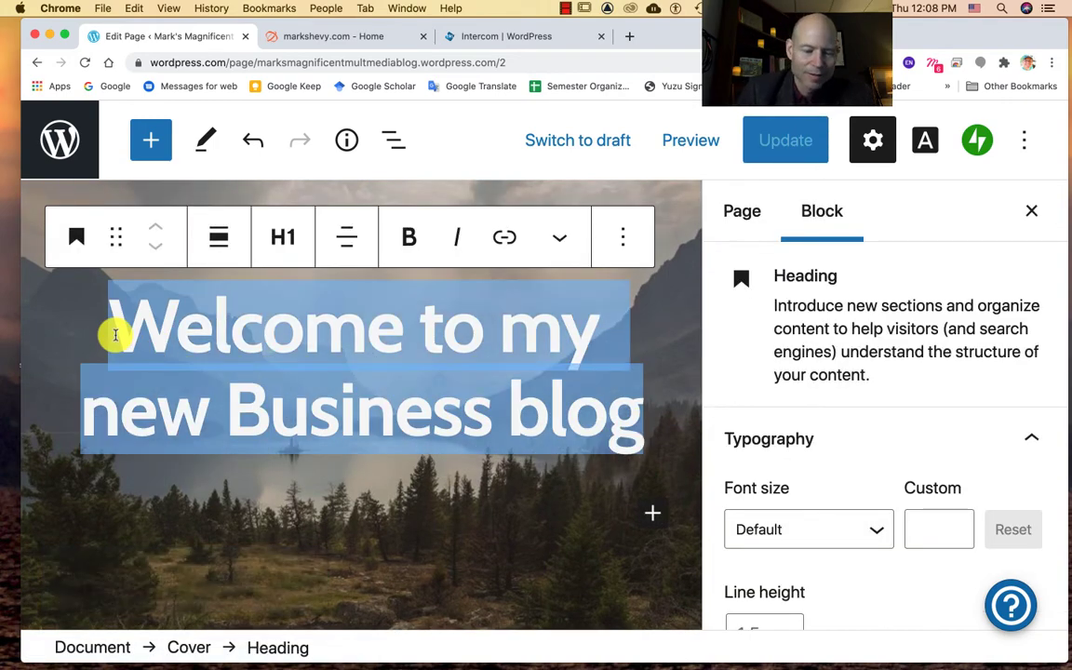
text(Mark's M)
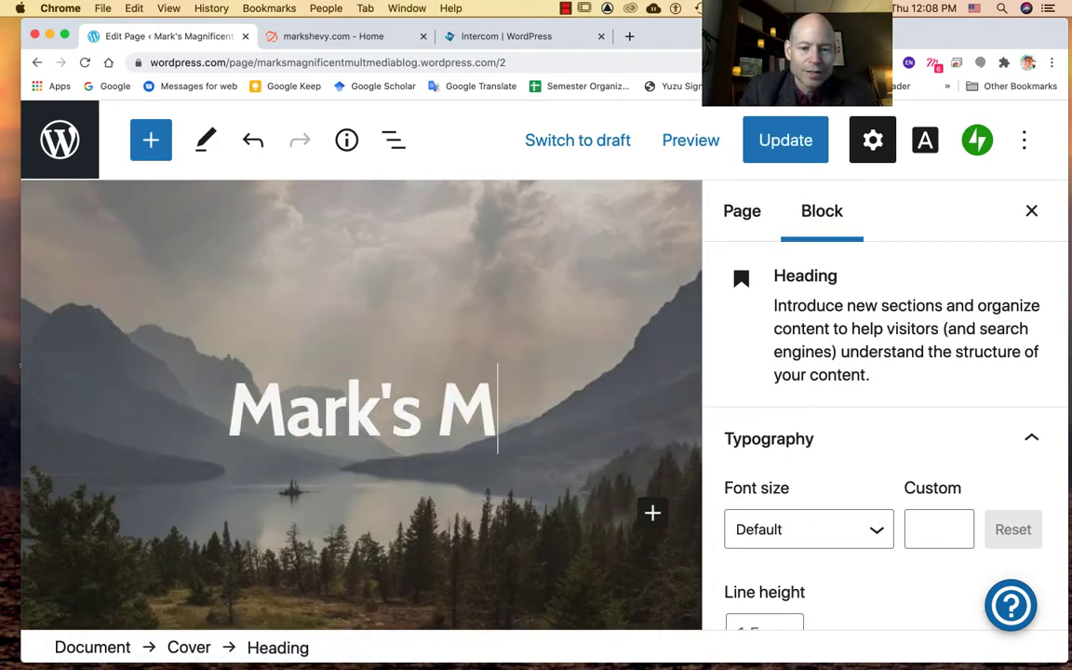
text(agnni)
key(BackSpace)
key(BackSpace)
text(if)
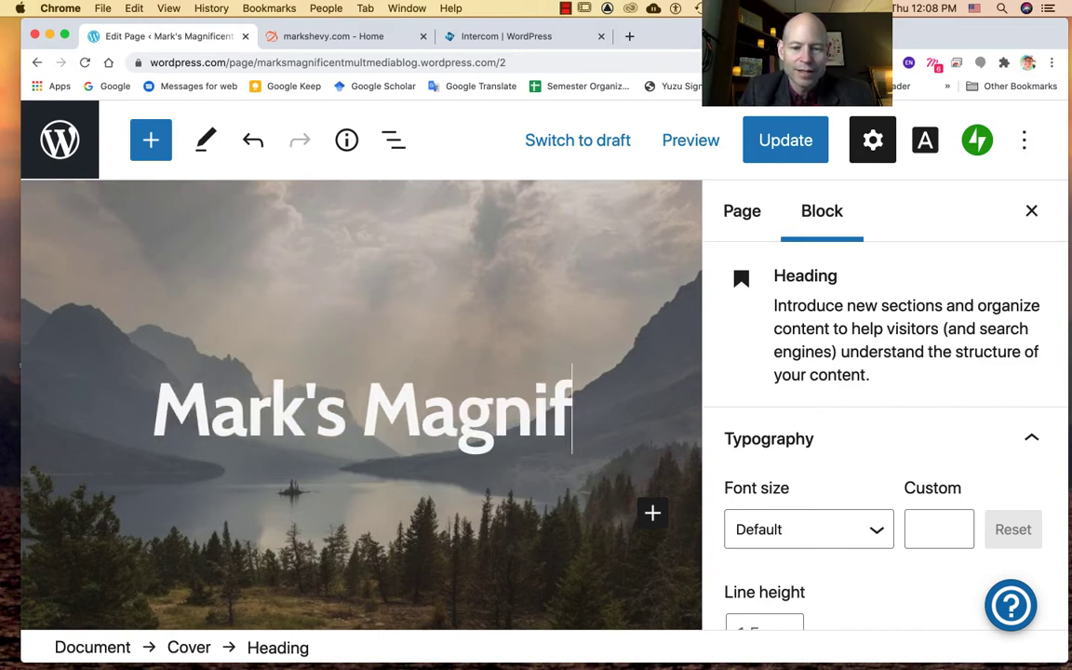
text(icent )
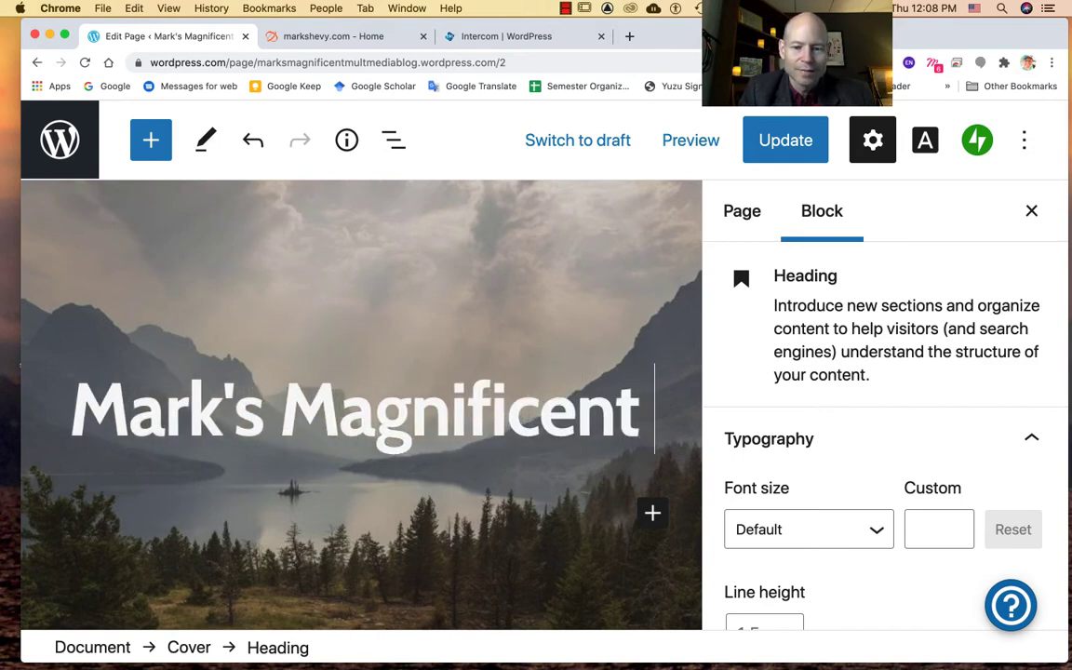
text(Multimedia)
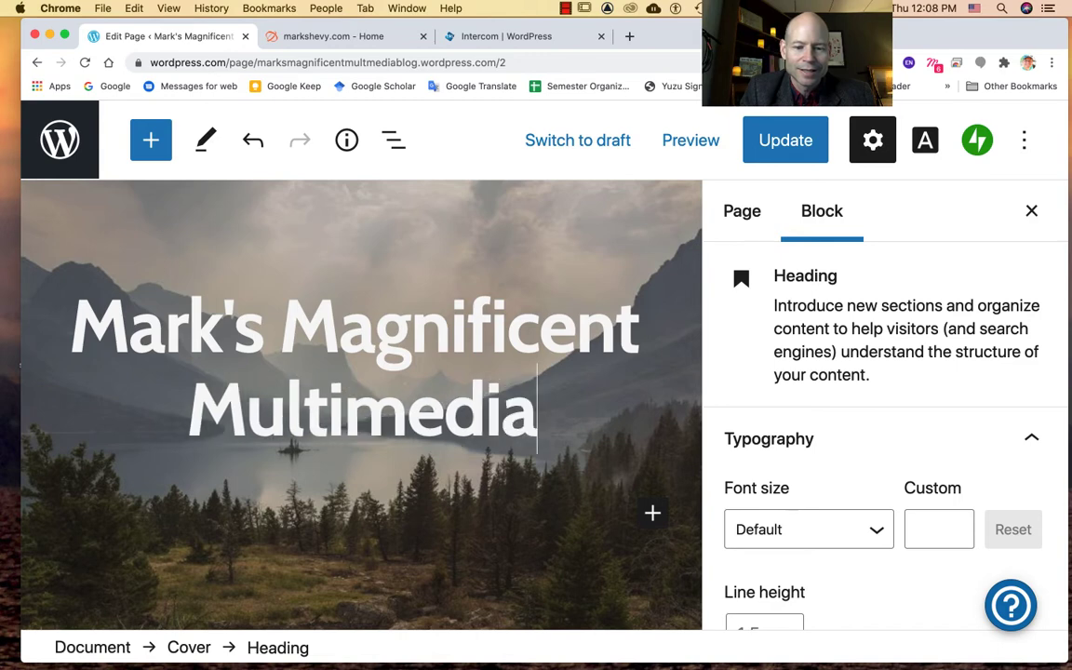
text( Blog)
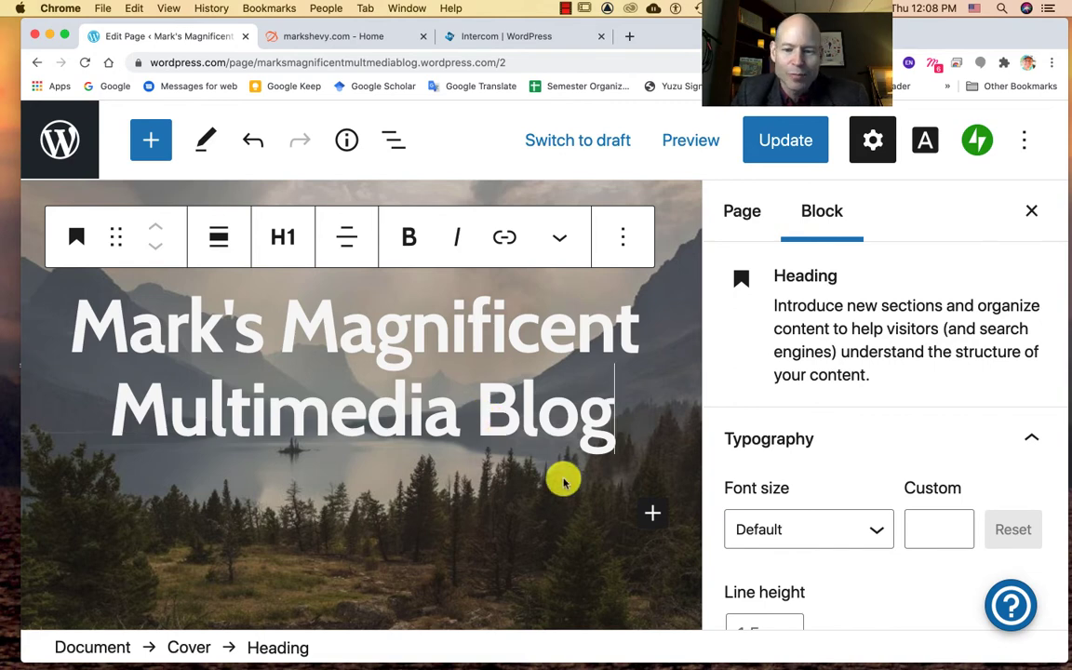
- Replace the homepage's cover image by uploading 20200722-sunsetbands.jpg from the aaaBlogImages folder
click(563, 559)
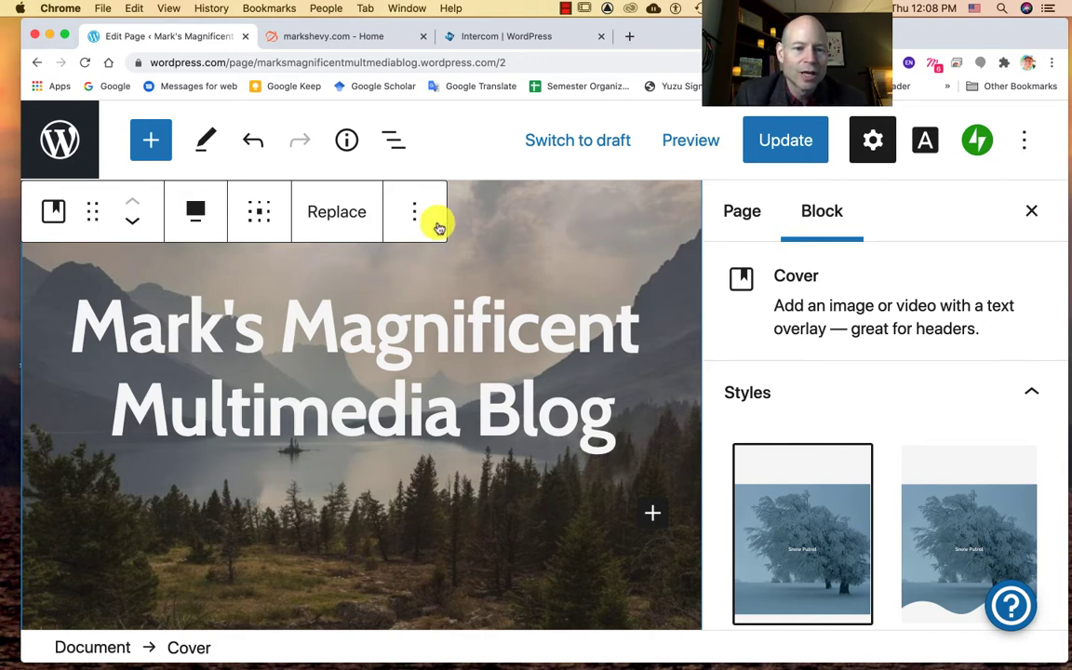
click(333, 210)
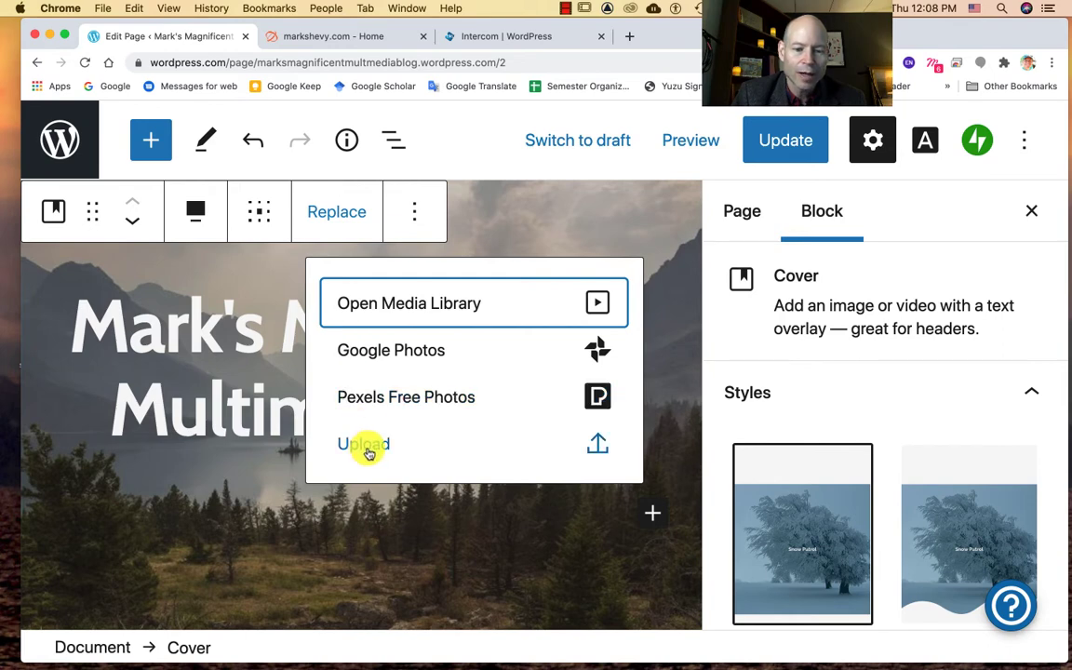
click(365, 446)
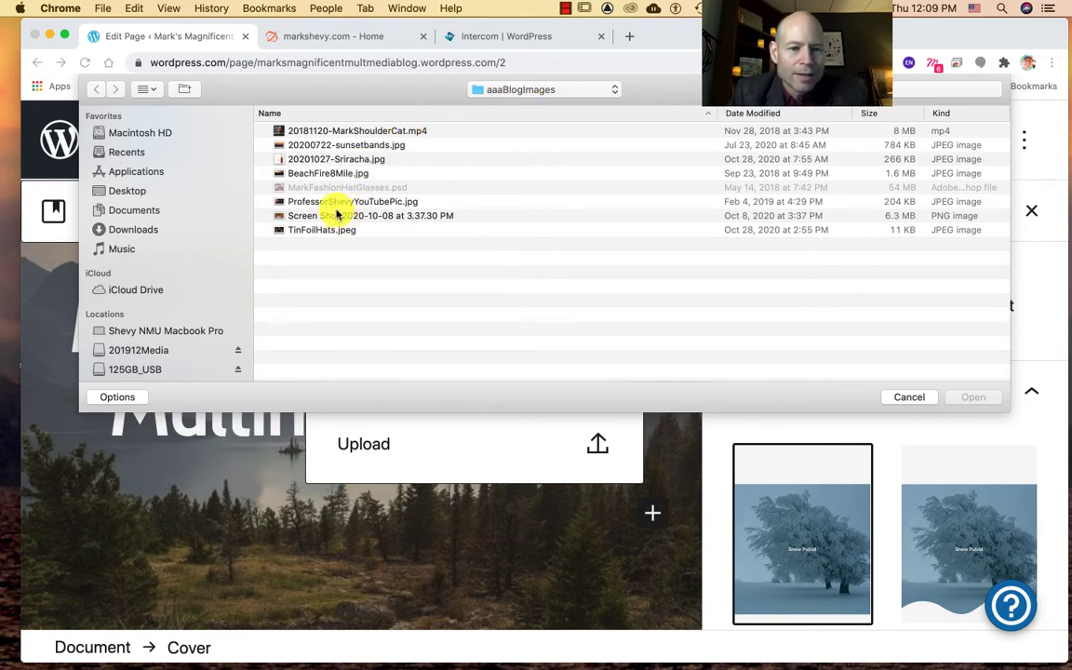
click(349, 146)
click(974, 397)
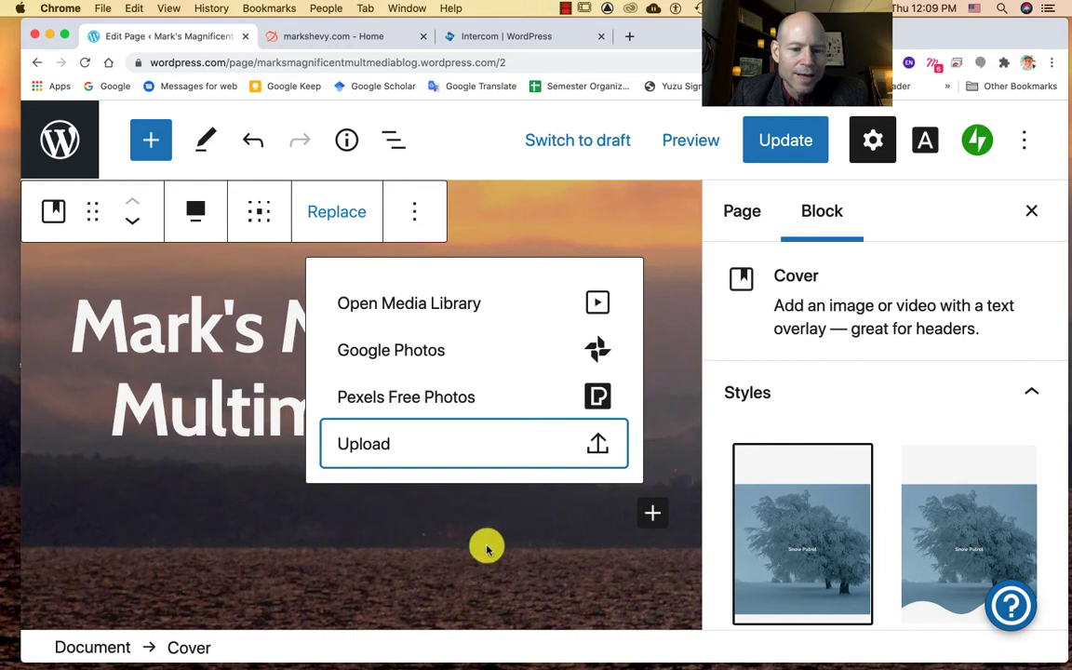
scroll(489, 550, down, 5)
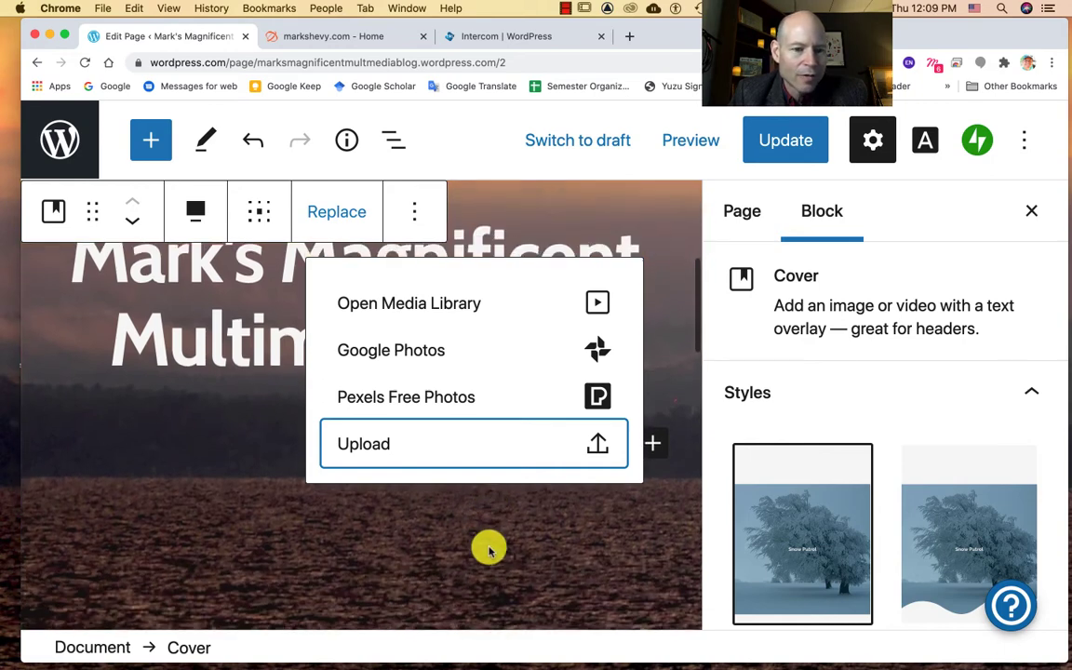
scroll(489, 549, up, 2)
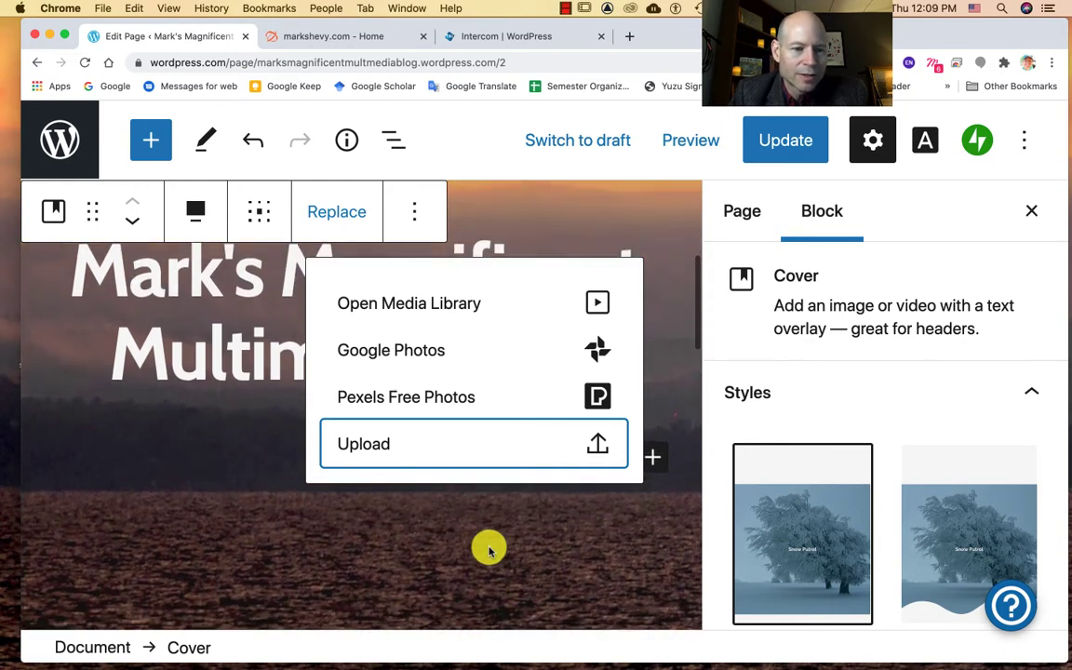
scroll(489, 549, down, 5)
scroll(489, 549, down, 2)
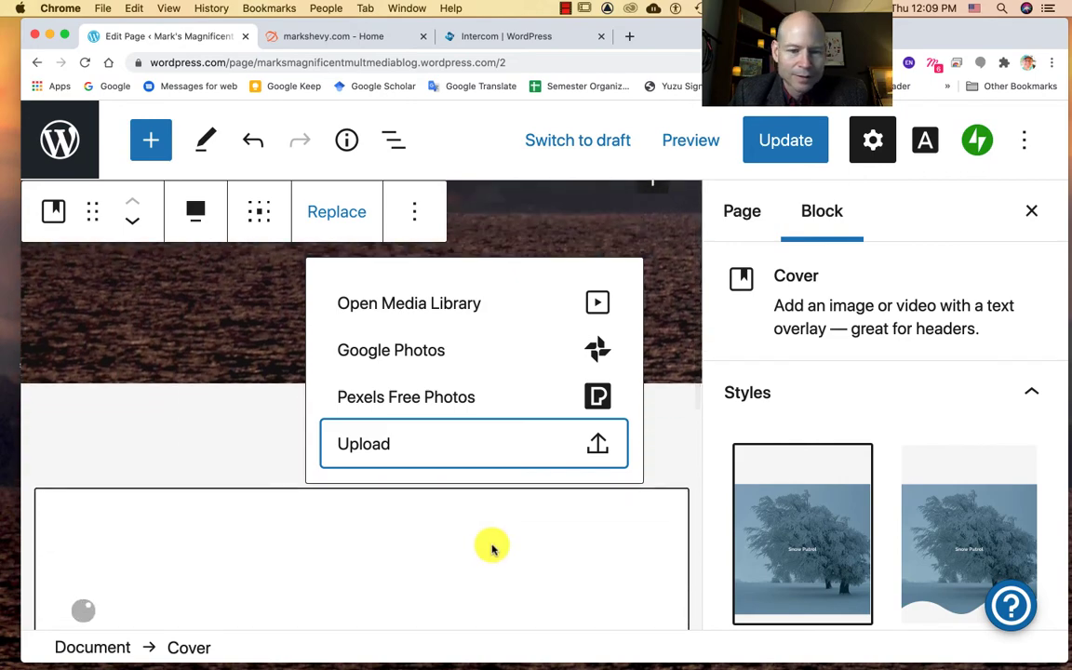
click(239, 448)
- Examine the edited homepage from the cover image through the blog posts section to the Follow My Blog subscription form
scroll(320, 473, up, 5)
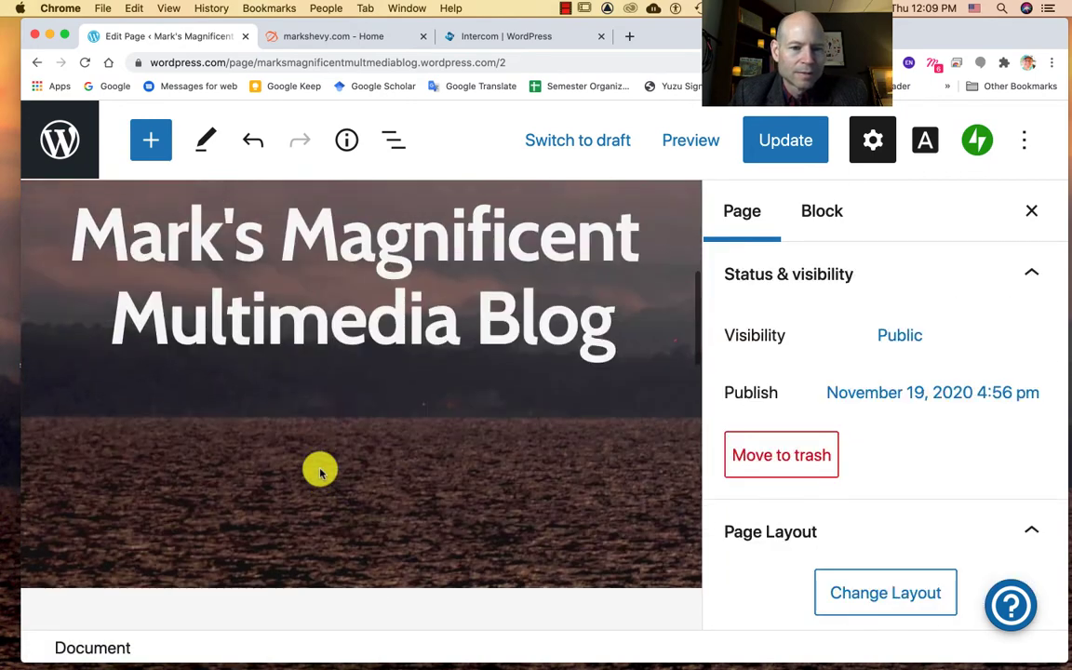
scroll(321, 473, up, 2)
scroll(321, 473, down, 5)
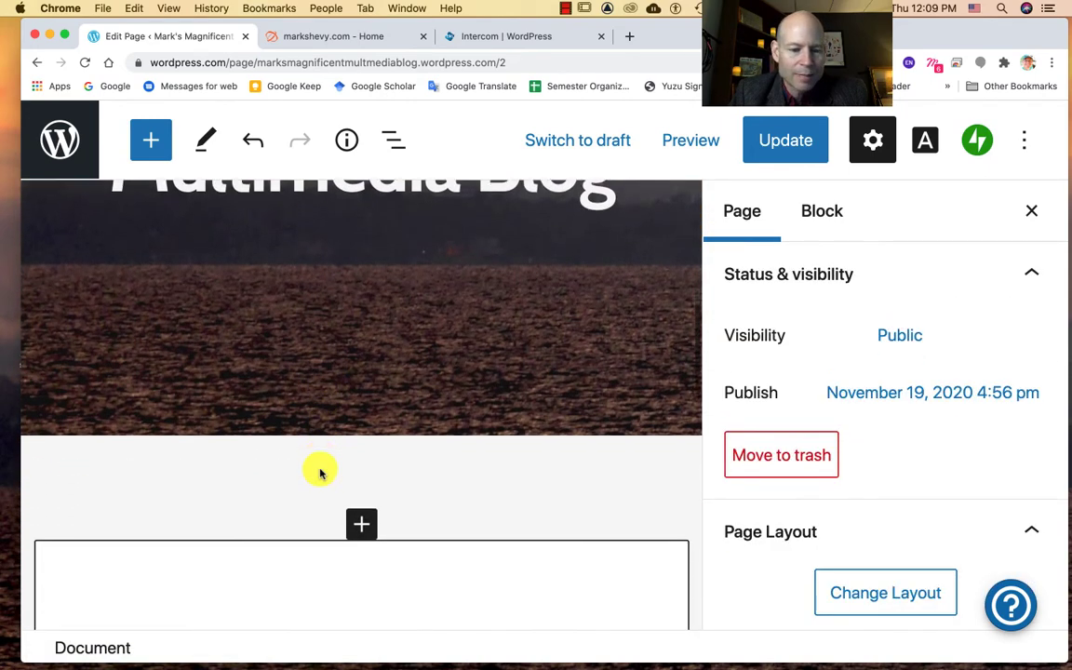
scroll(320, 473, down, 10)
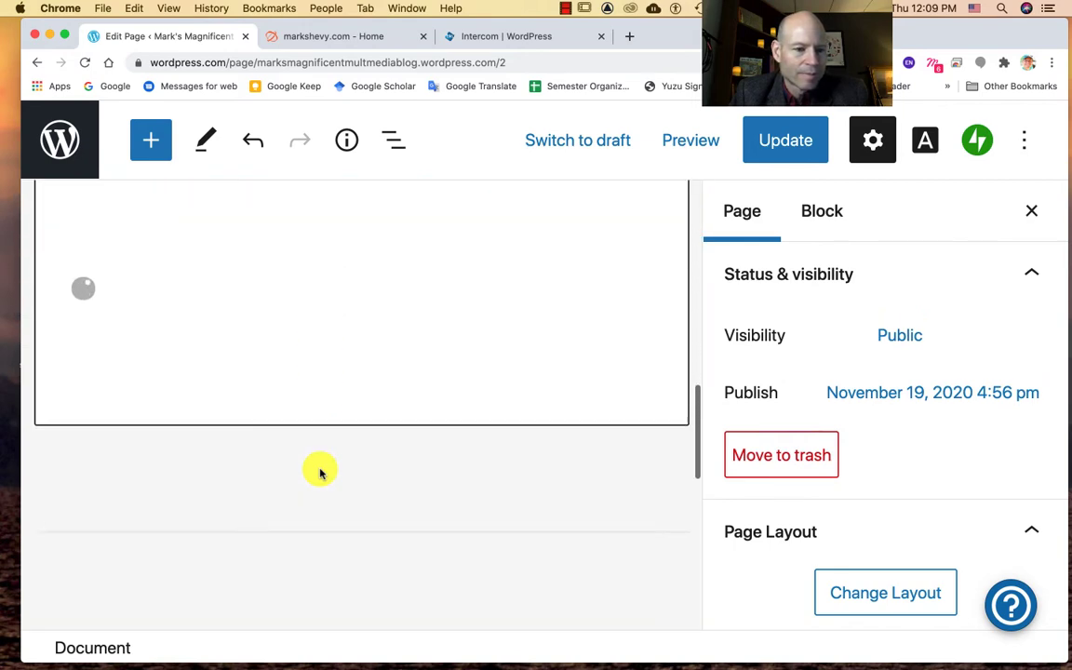
scroll(318, 471, up, 2)
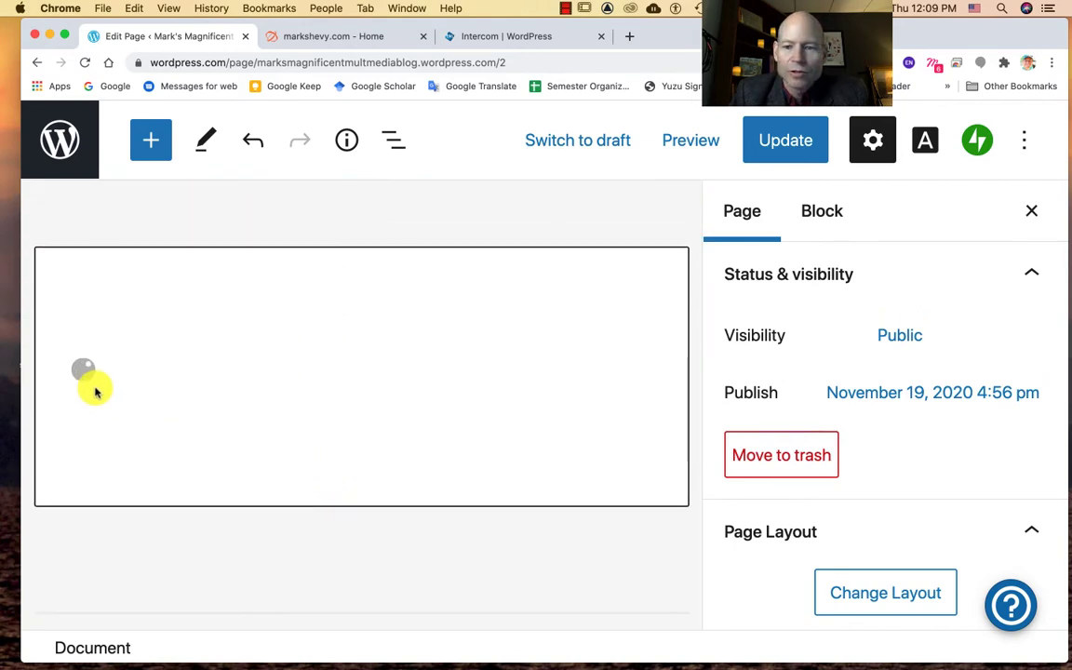
scroll(200, 377, up, 5)
scroll(200, 377, down, 2)
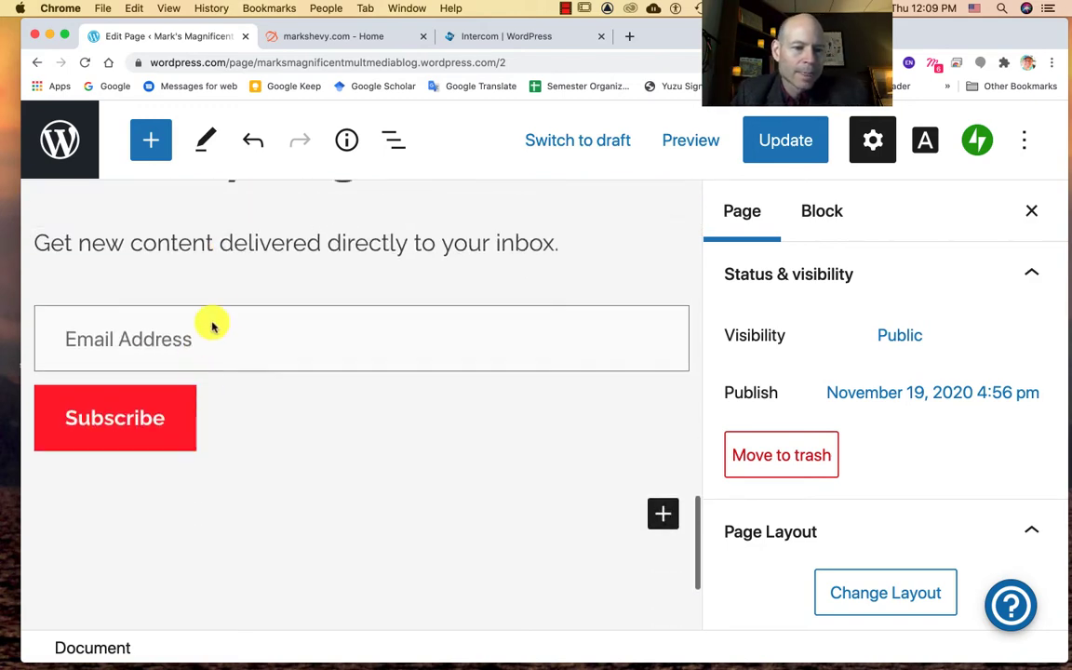
scroll(347, 307, up, 5)
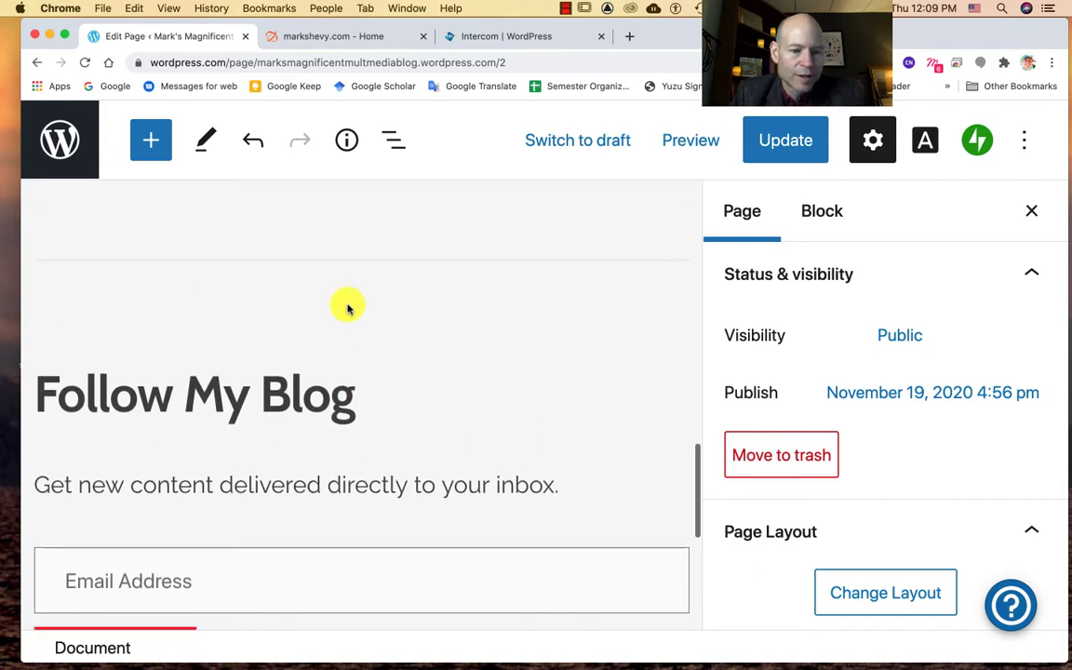
scroll(347, 306, down, 3)
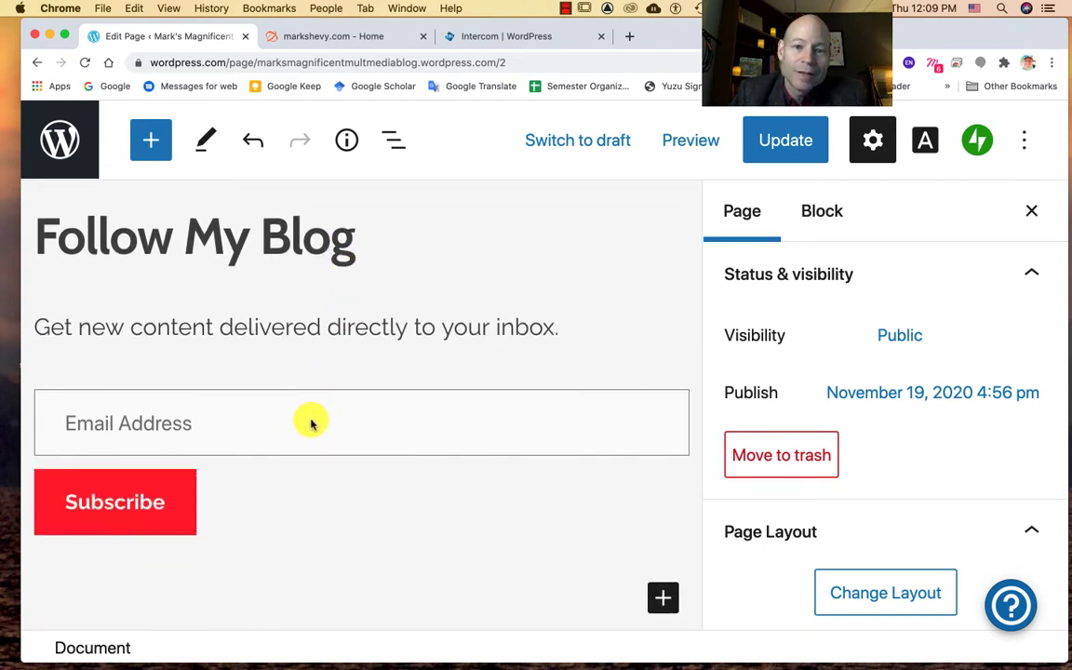
scroll(311, 425, down, 4)
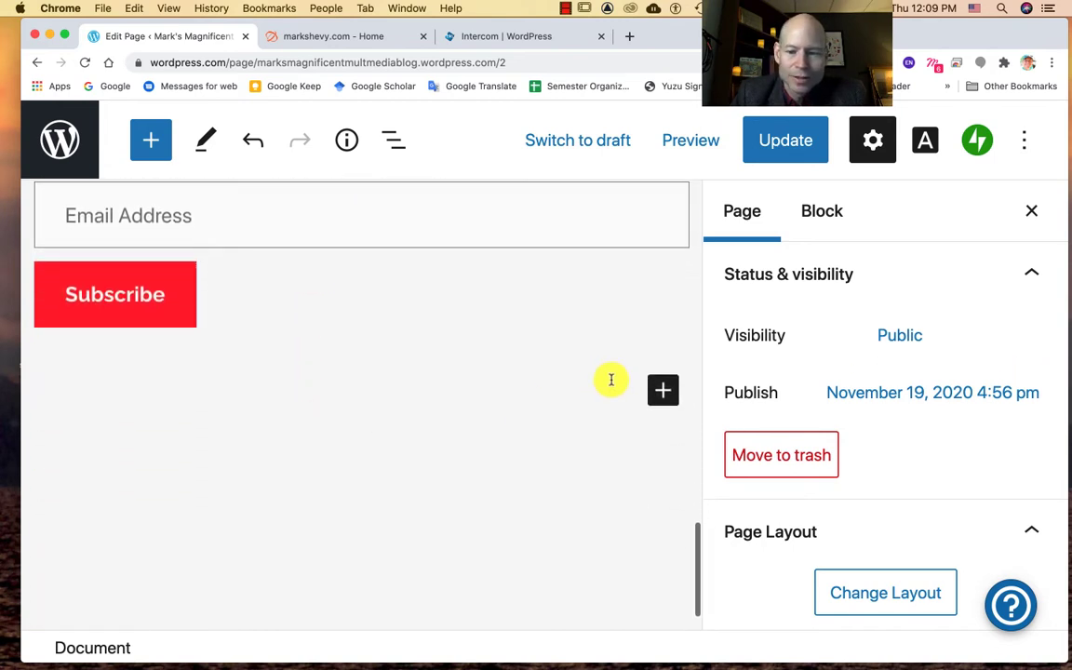
- Browse the blocks that can be added below the subscription form without inserting one
click(664, 390)
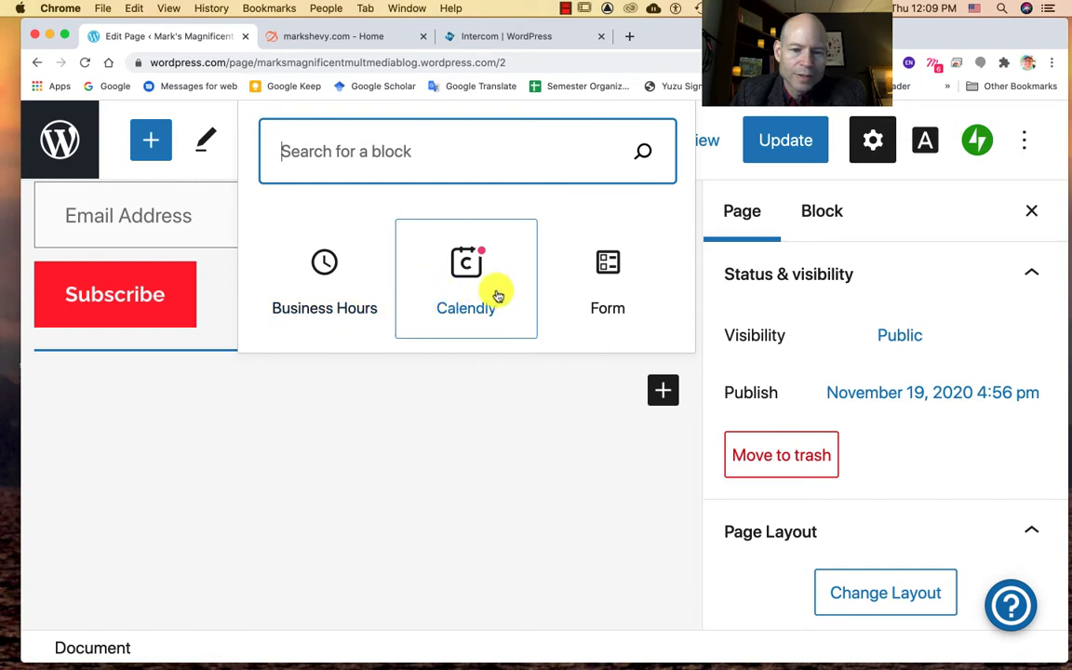
scroll(497, 294, down, 3)
scroll(496, 290, up, 1)
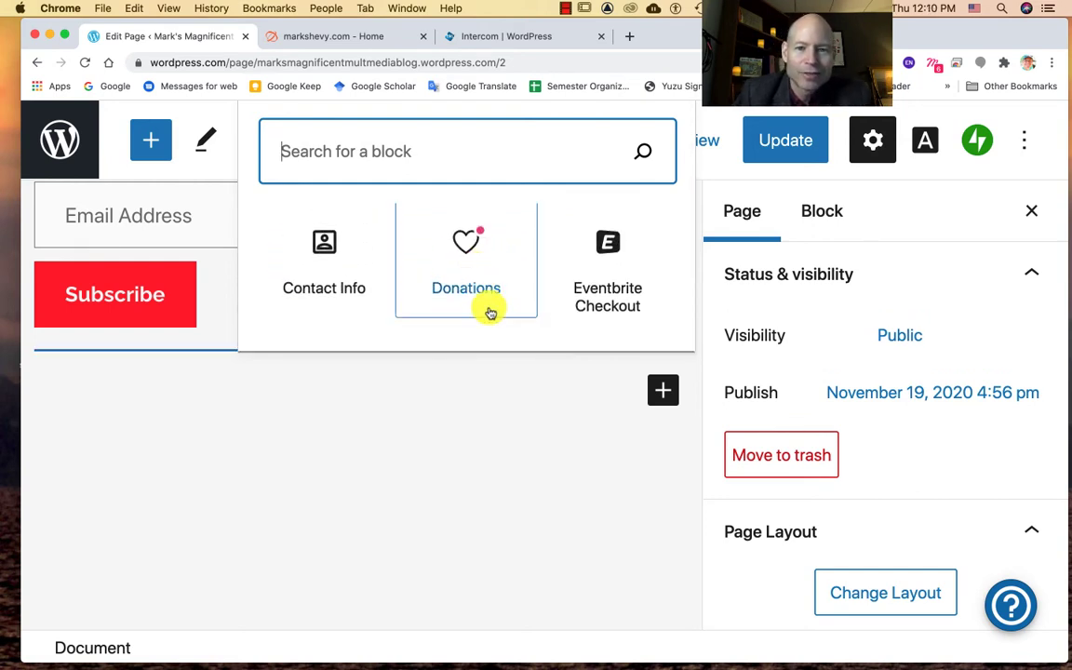
click(524, 440)
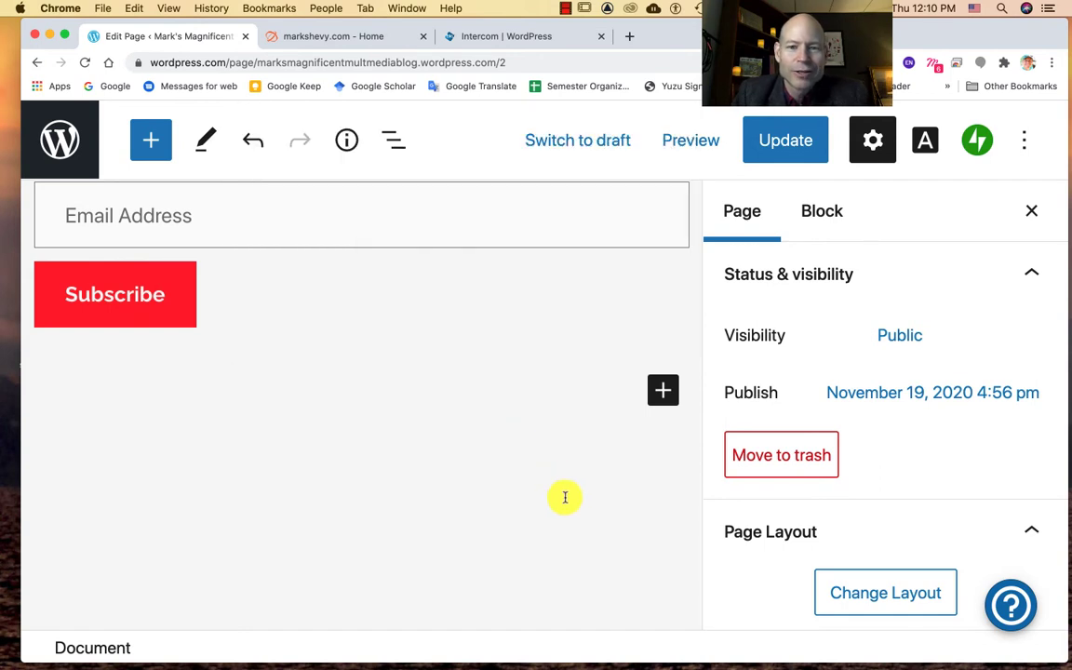
- Update the homepage and open its published version
click(783, 148)
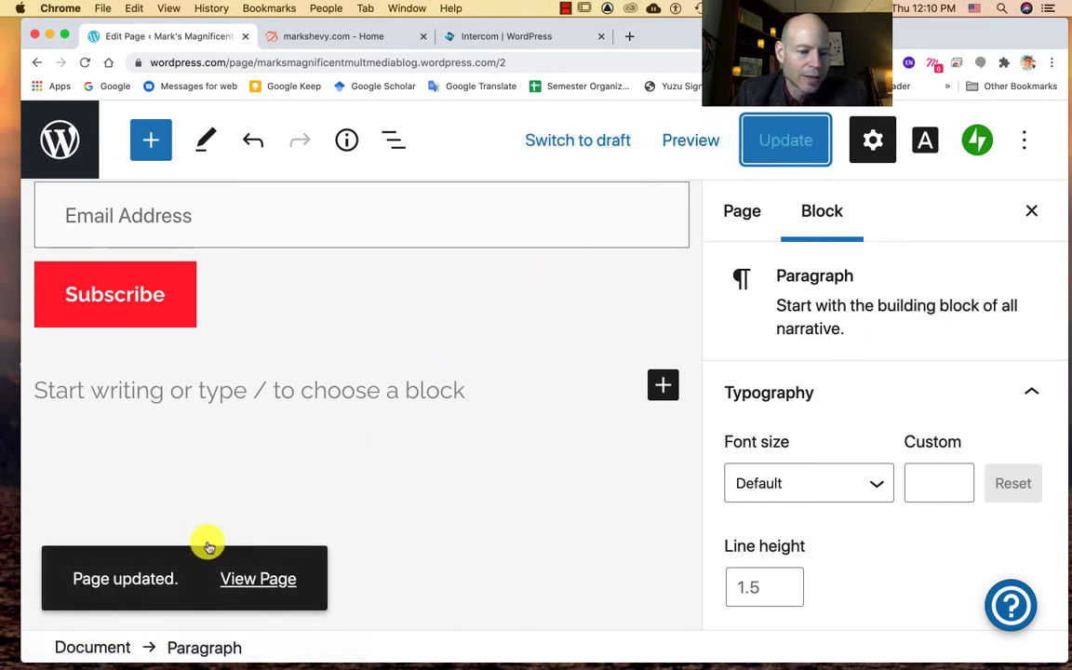
click(252, 582)
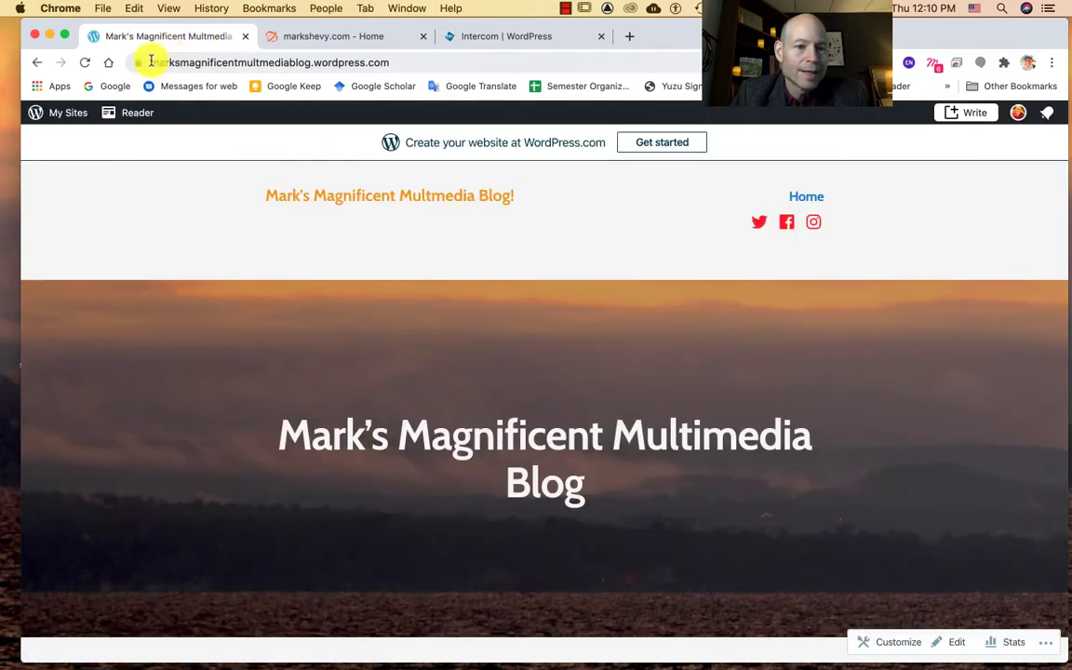
- Inspect the live site's web address and review the published homepage from its header to the footer
click(152, 63)
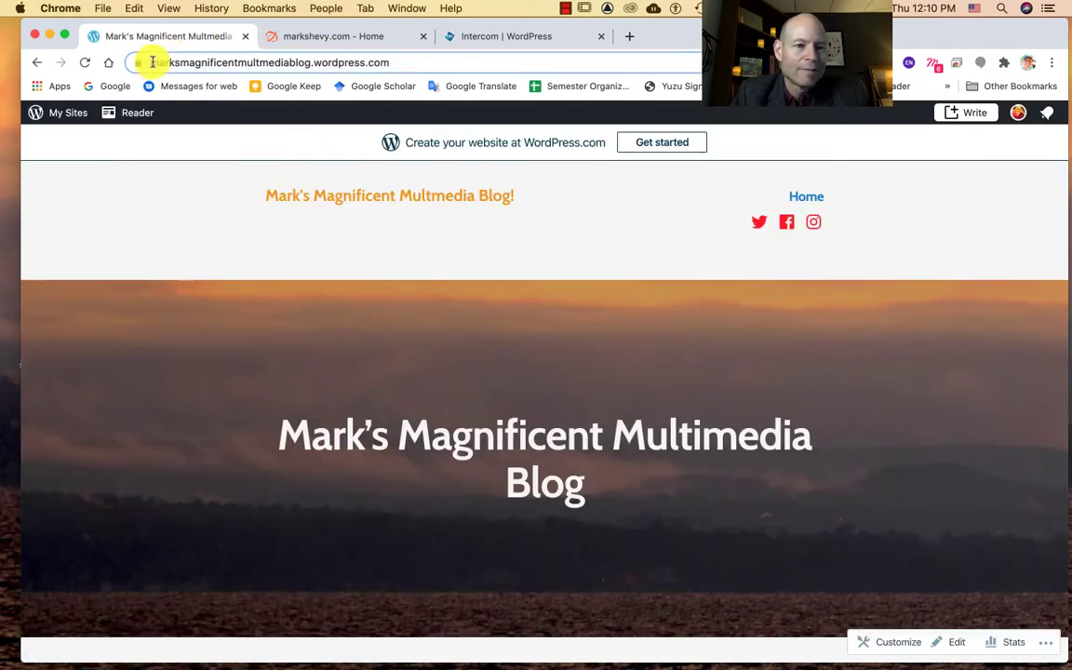
drag(152, 62, 394, 69)
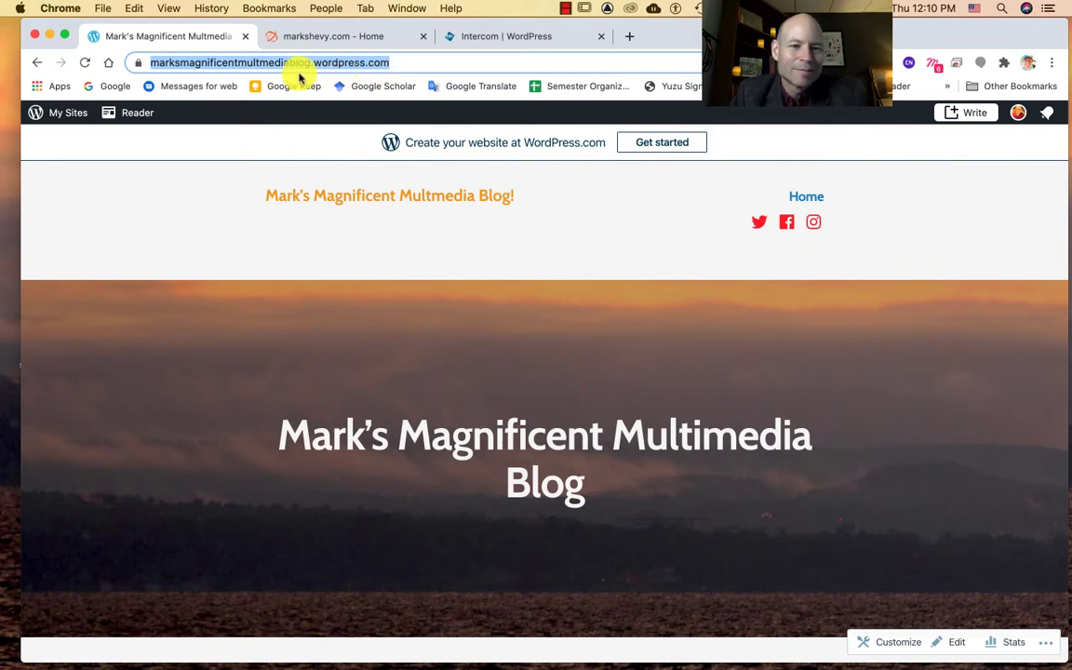
click(394, 61)
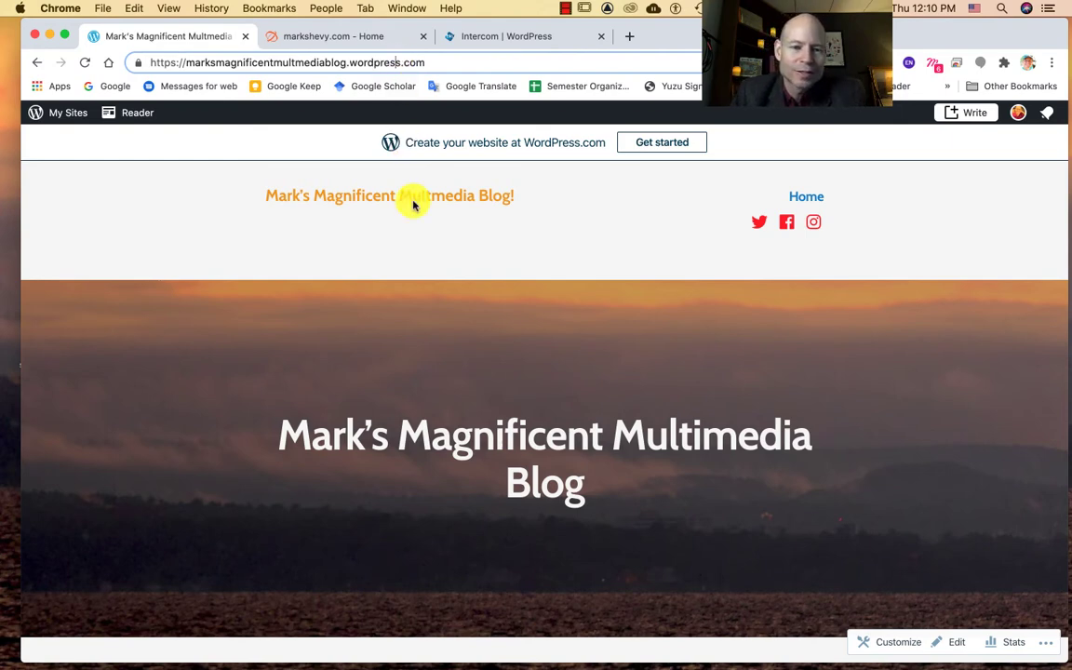
scroll(445, 276, down, 2)
scroll(447, 277, down, 5)
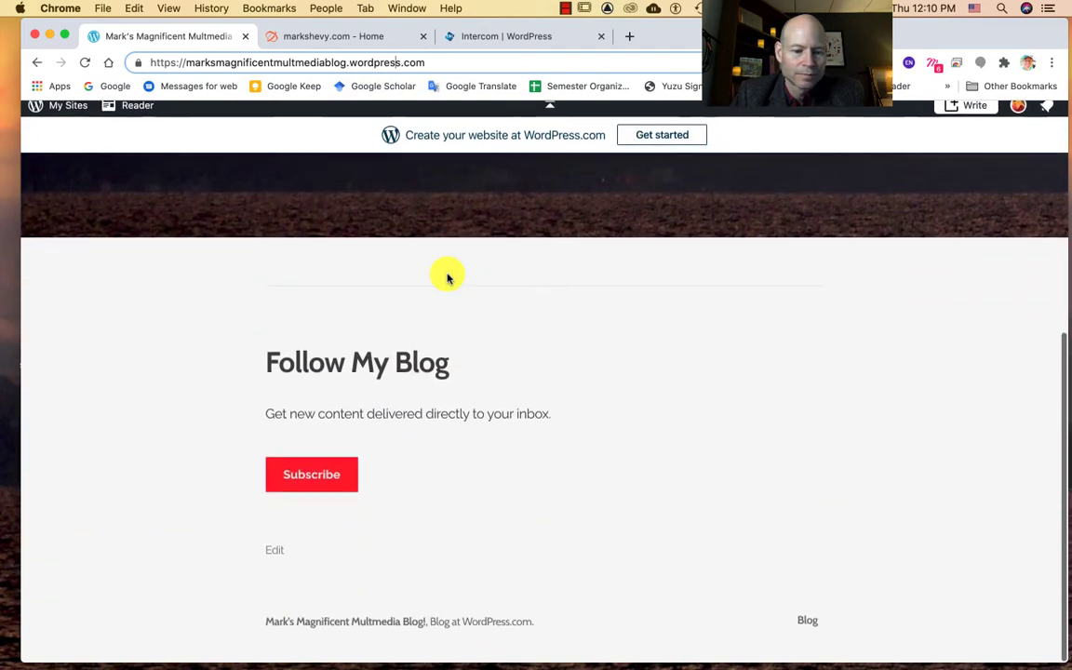
scroll(456, 376, up, 1)
scroll(456, 376, up, 6)
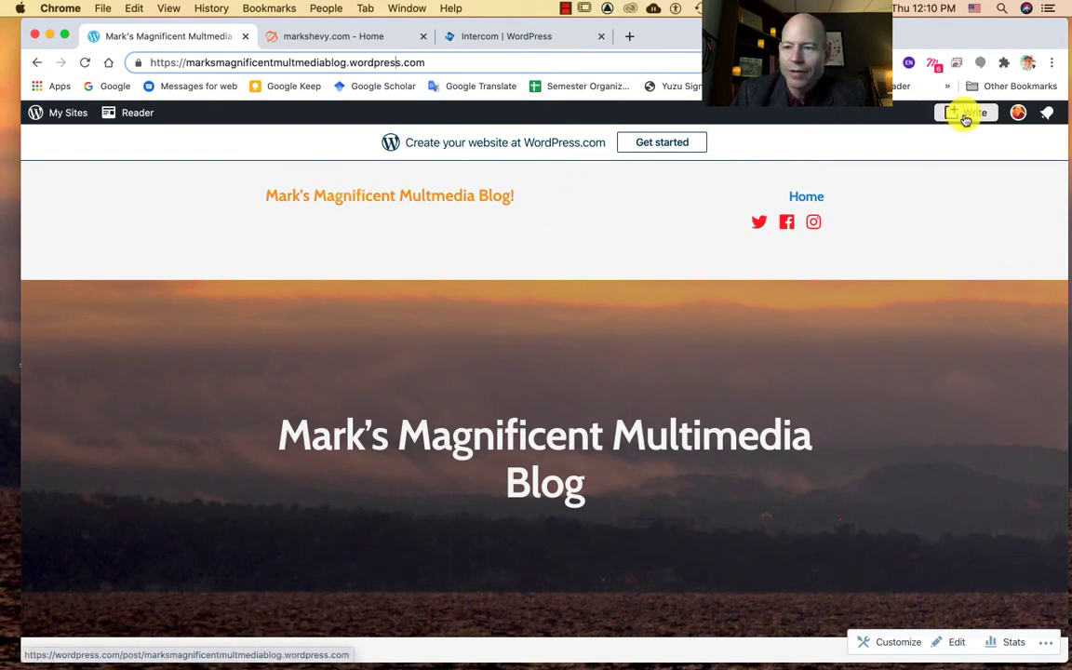
- Start a new blog post and title it "If you want to learn about creating a blog in WordPress.com..."
click(963, 117)
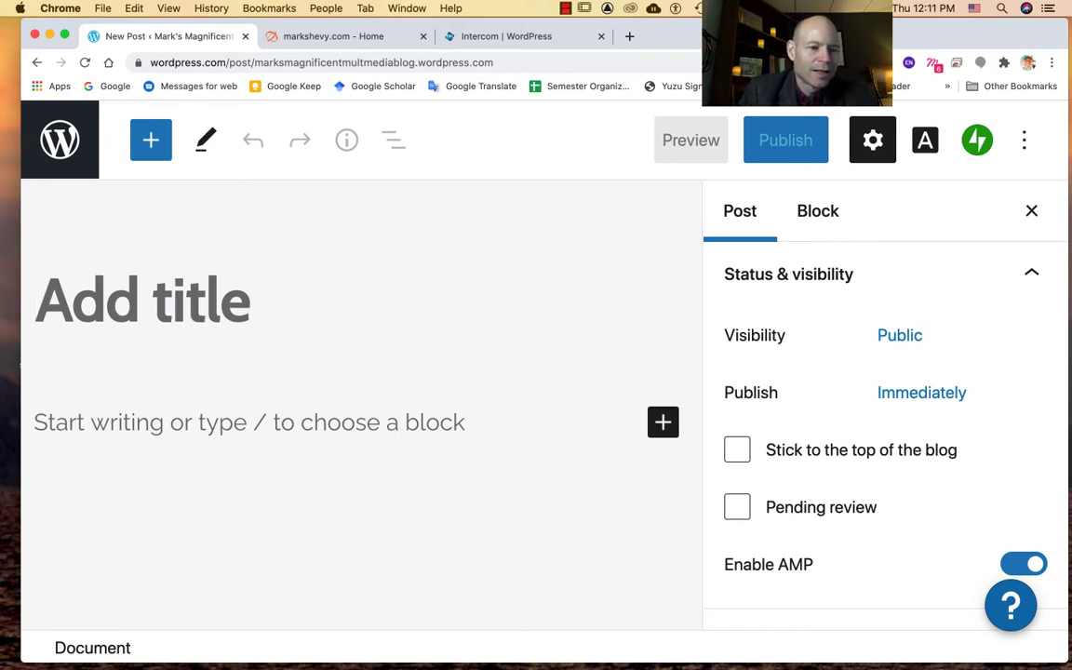
text(If you want t)
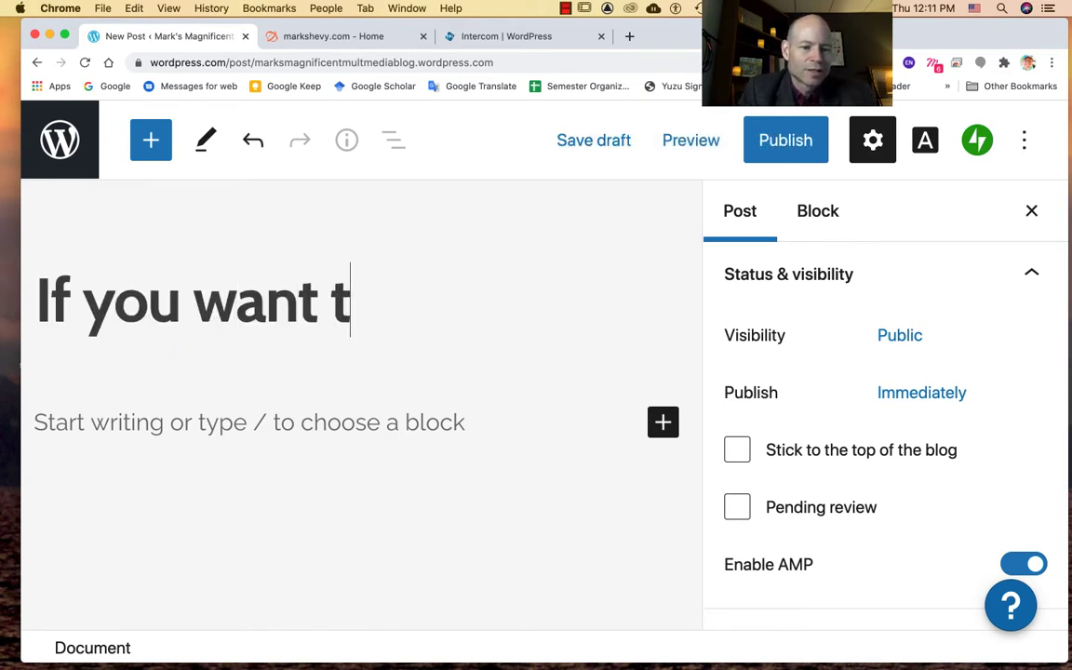
text(o learn about)
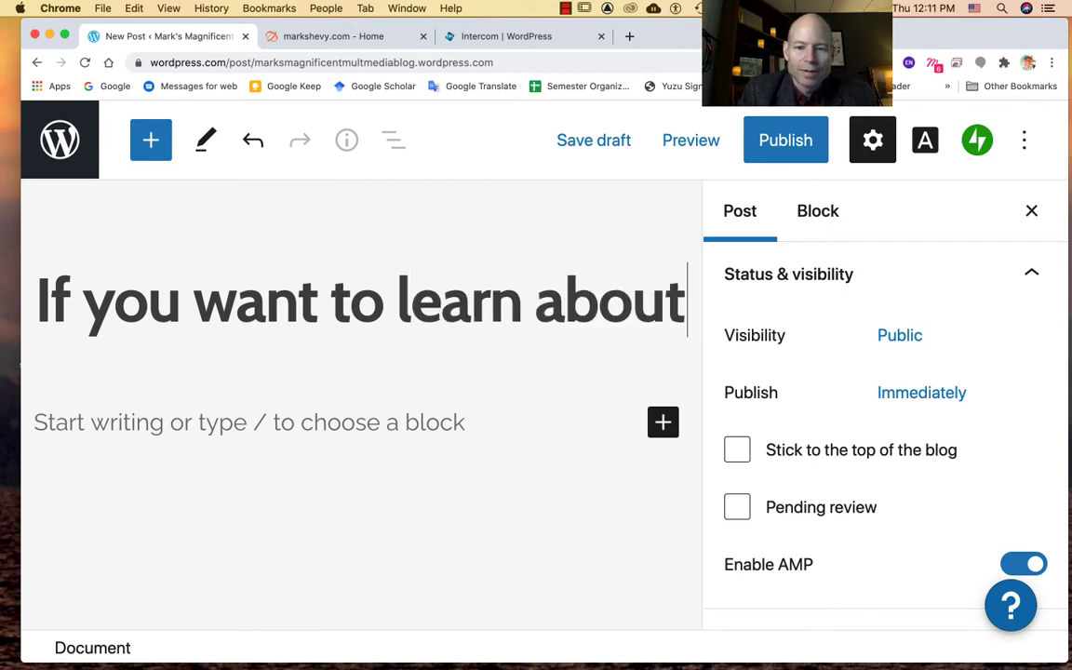
text( creating a blo)
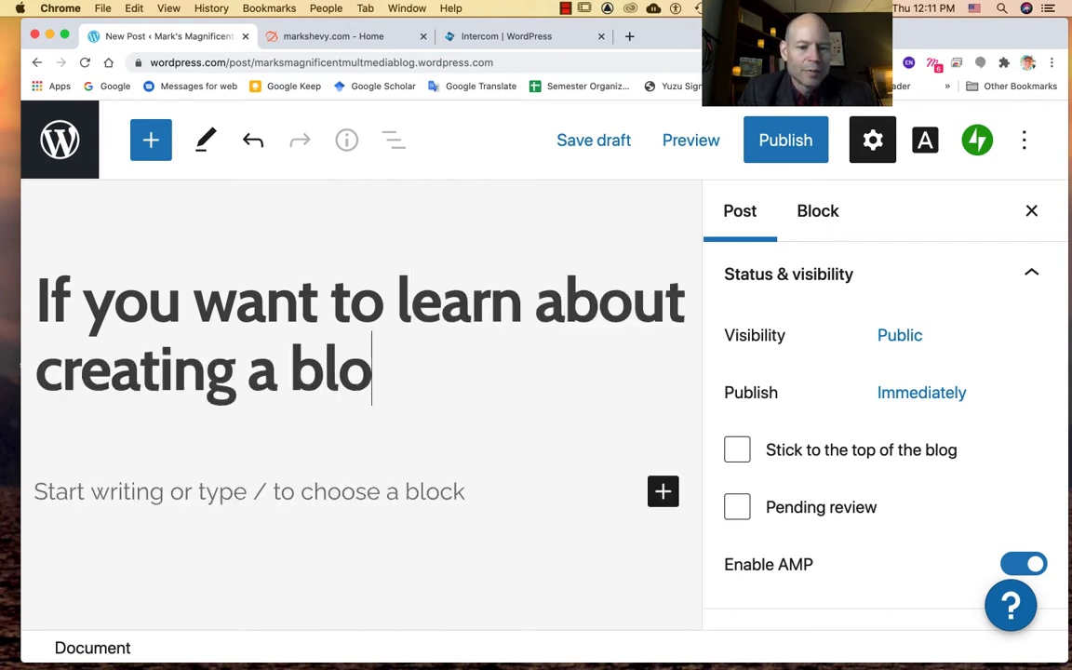
text(g in o)
key(BackSpace)
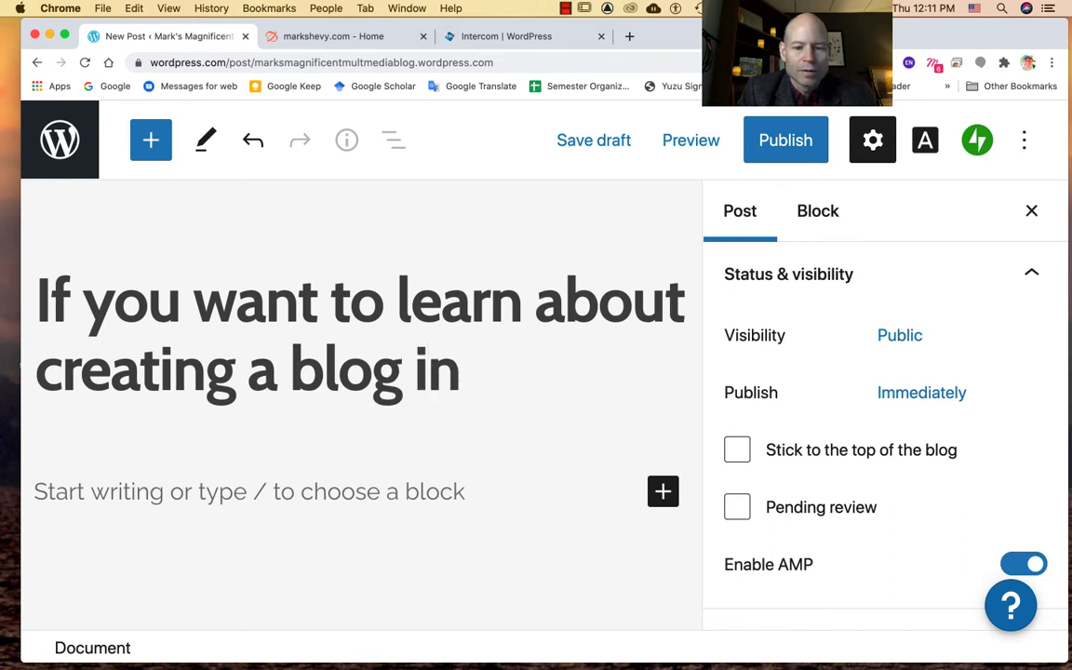
text(WordPess)
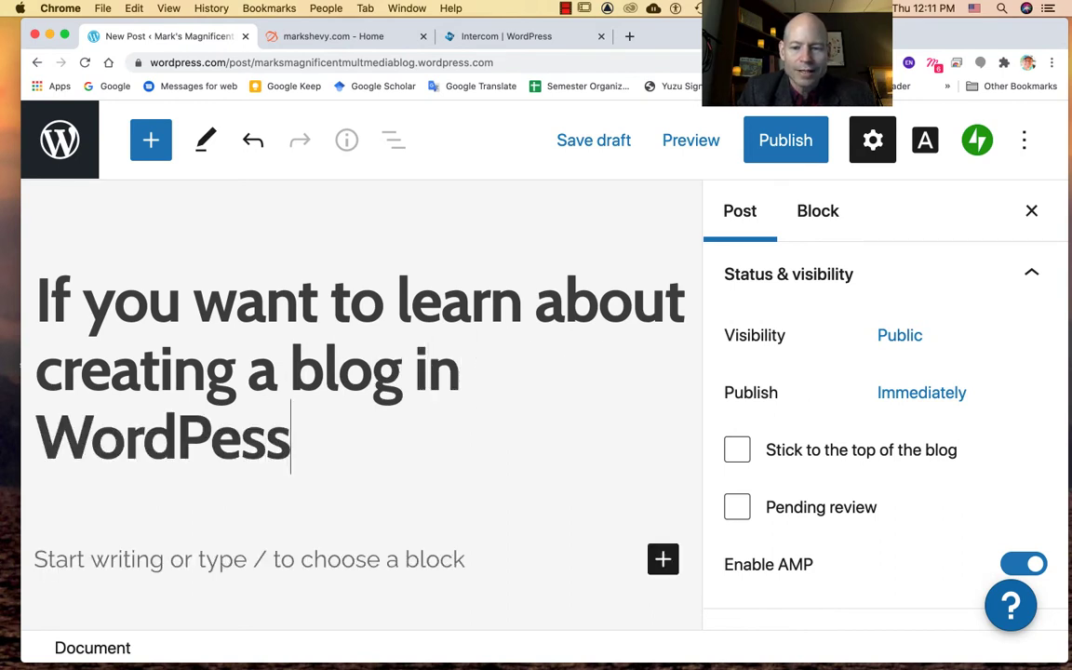
key(BackSpace)
key(BackSpace)
key(BackSpace)
text(re)
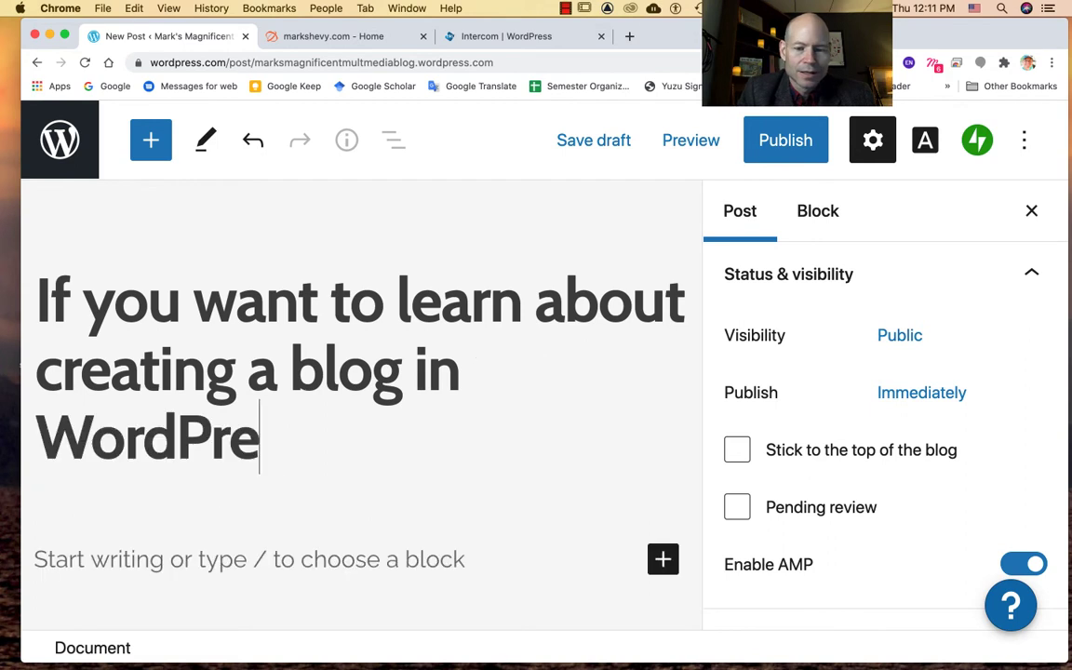
text(ss.com..)
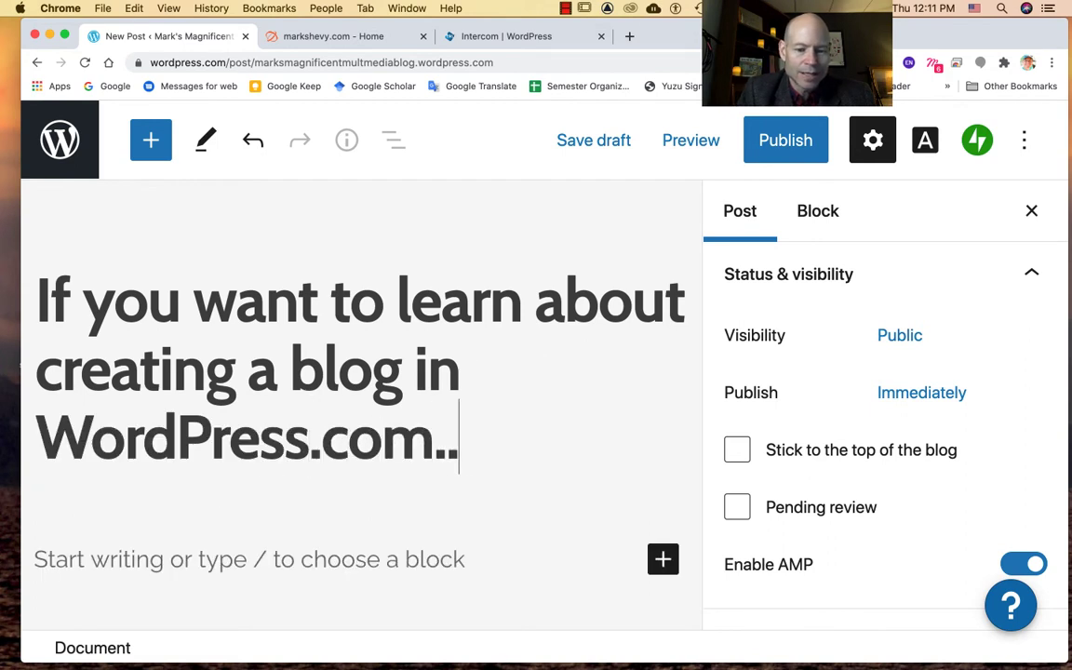
text(.)
- Write "Check out the wiki page I made about it..." as the post's first paragraph
click(140, 553)
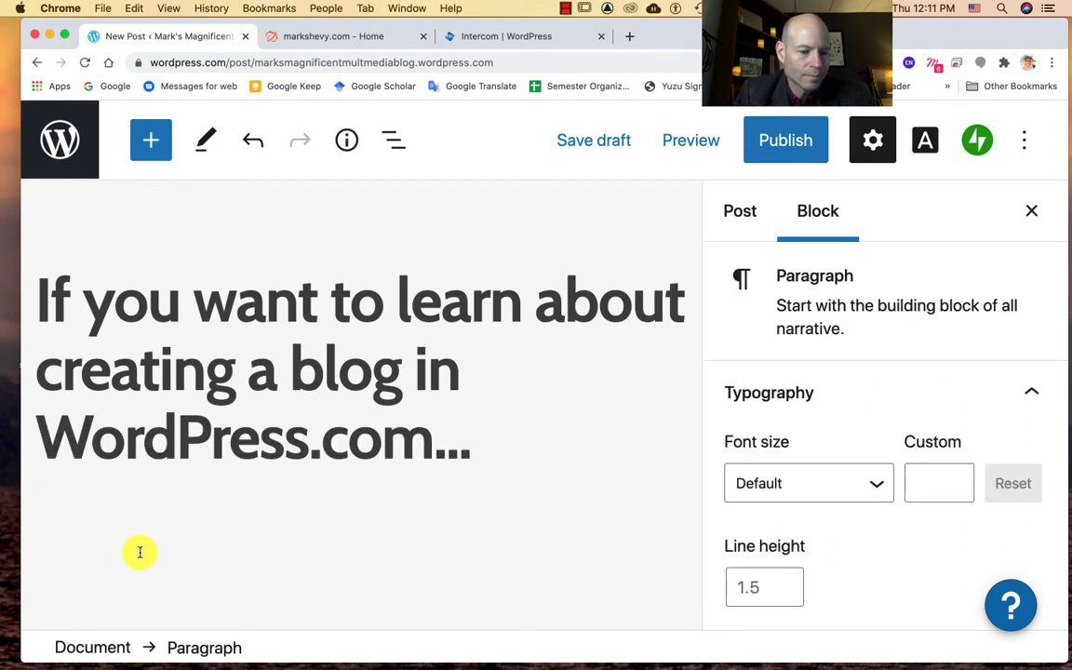
scroll(140, 552, down, 2)
text(C)
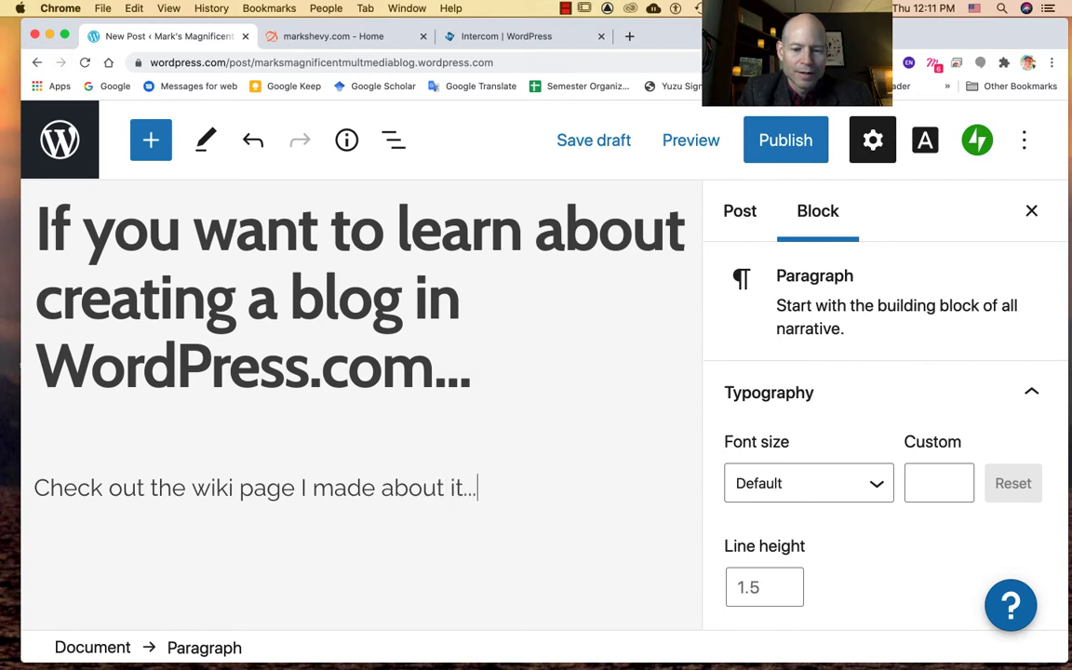
- Start a second paragraph in the post, and look over the markshevy.com home page and the Intercom wiki's WordPress page
key(Return)
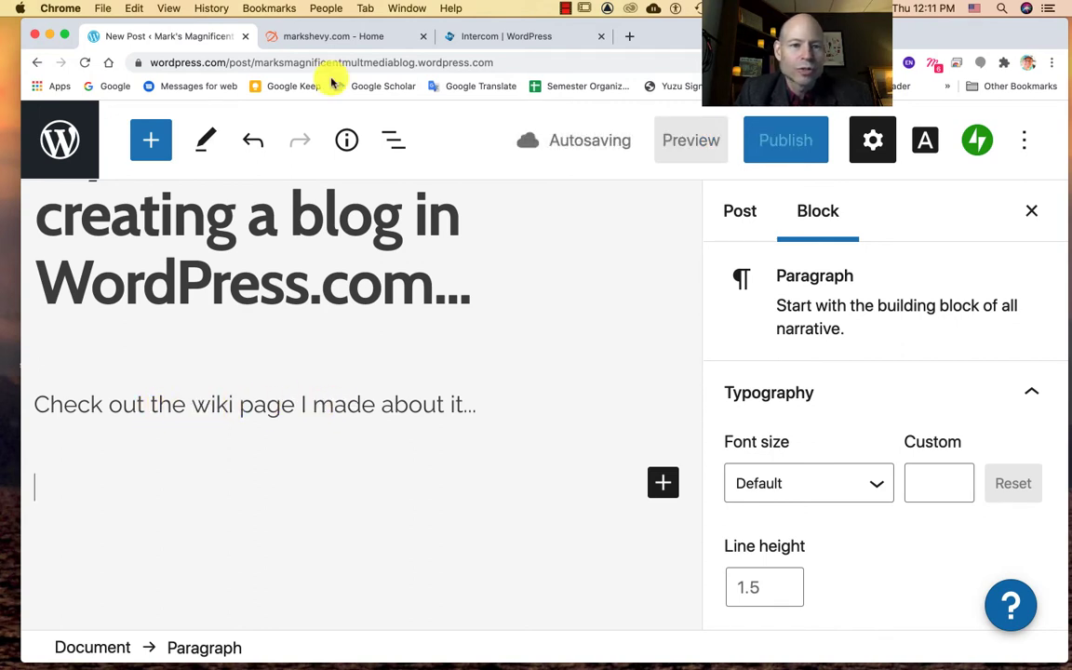
click(320, 42)
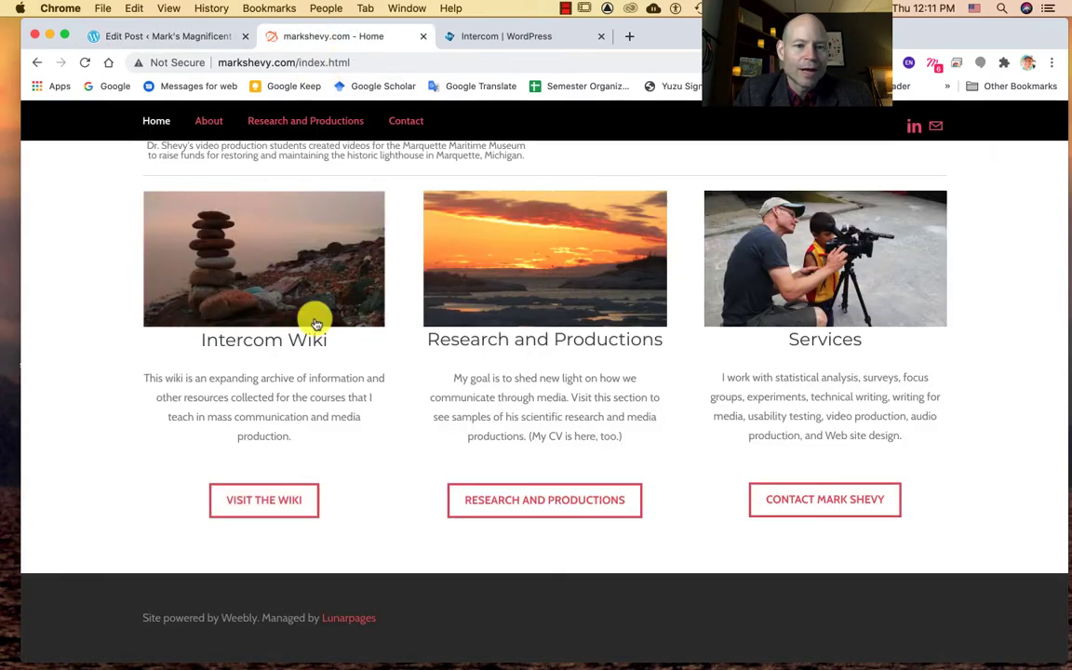
scroll(311, 318, up, 10)
scroll(315, 322, down, 1)
scroll(316, 323, down, 10)
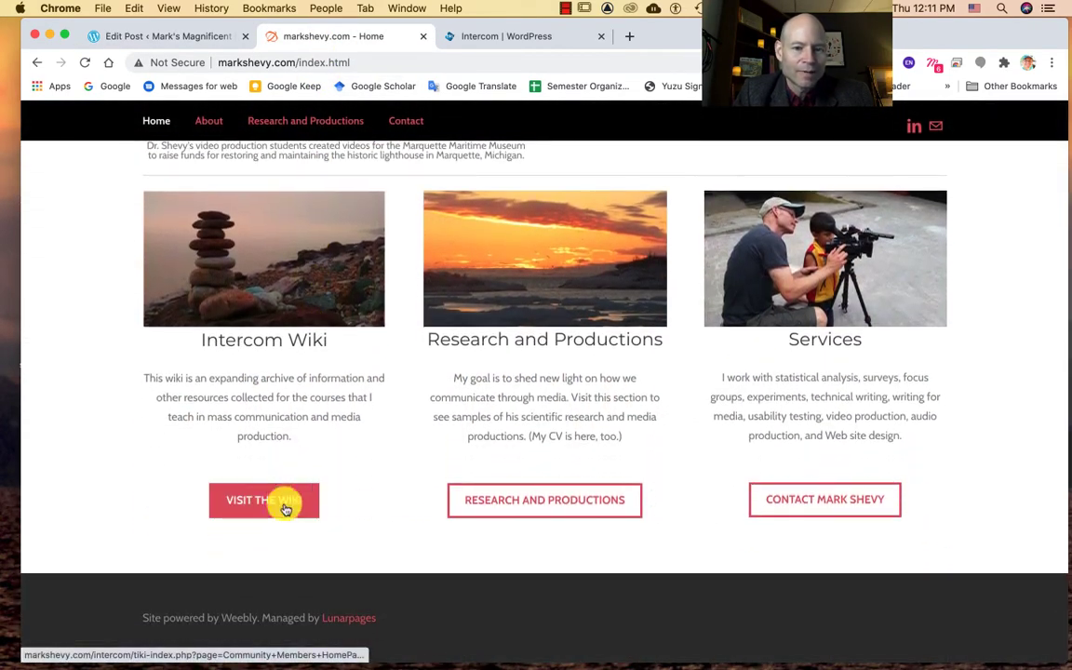
click(500, 38)
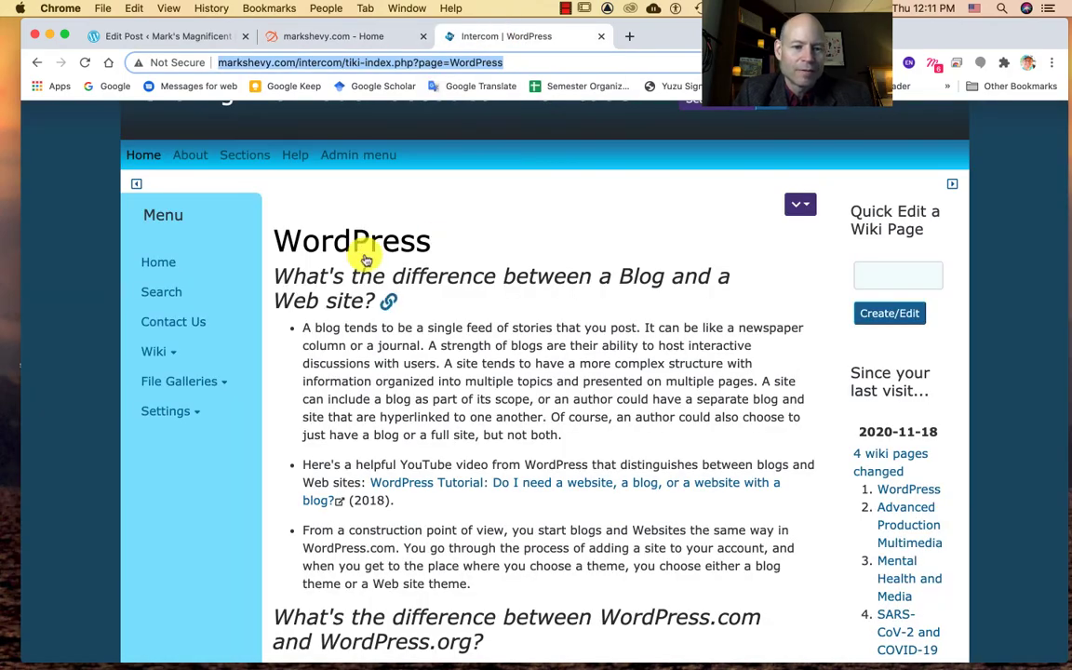
scroll(359, 244, down, 1)
scroll(360, 250, down, 5)
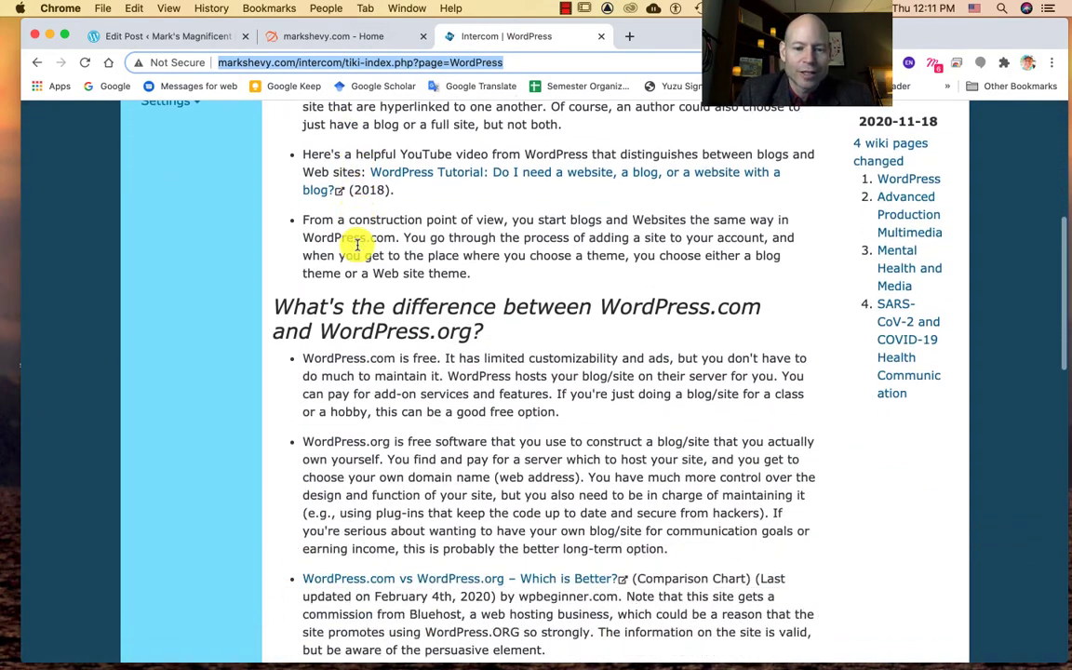
scroll(357, 244, up, 8)
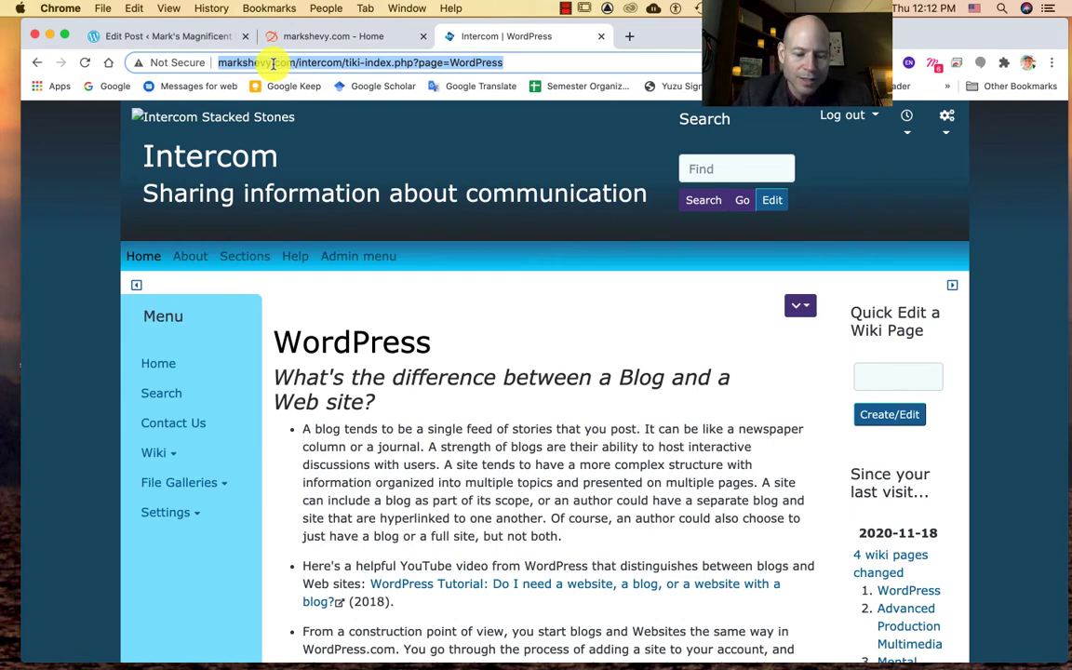
click(204, 38)
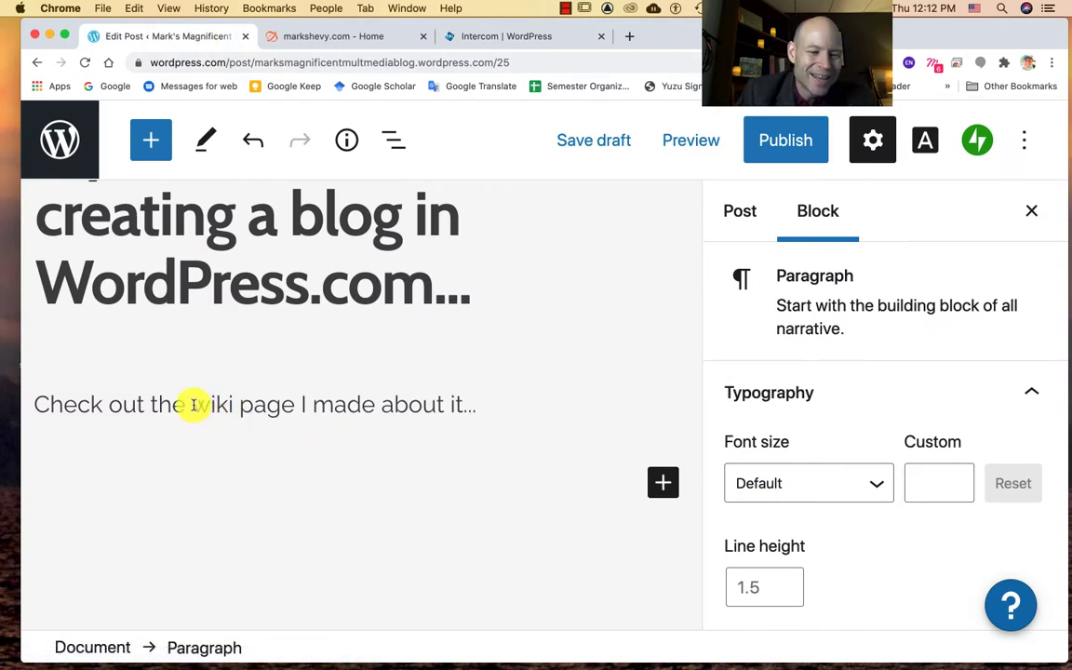
scroll(190, 404, up, 1)
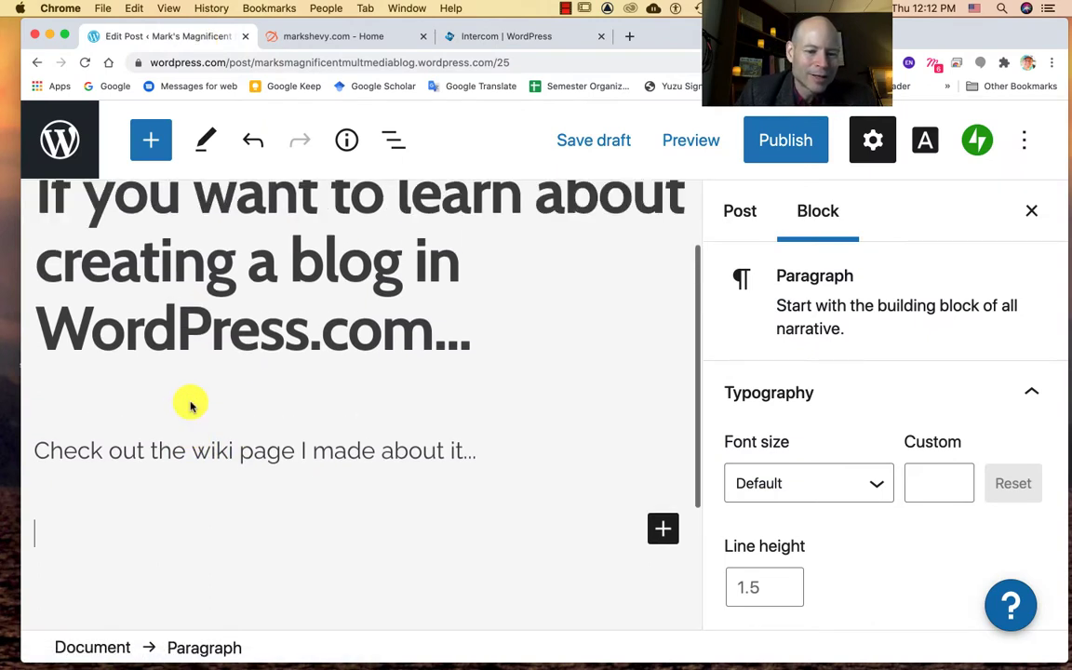
click(192, 451)
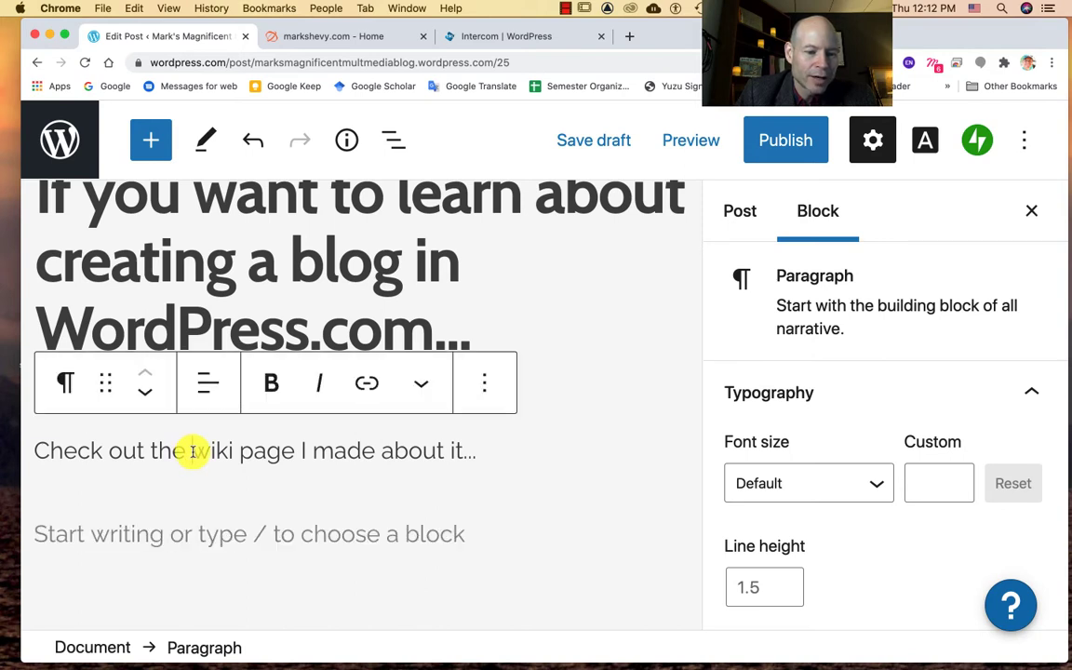
drag(150, 447, 464, 450)
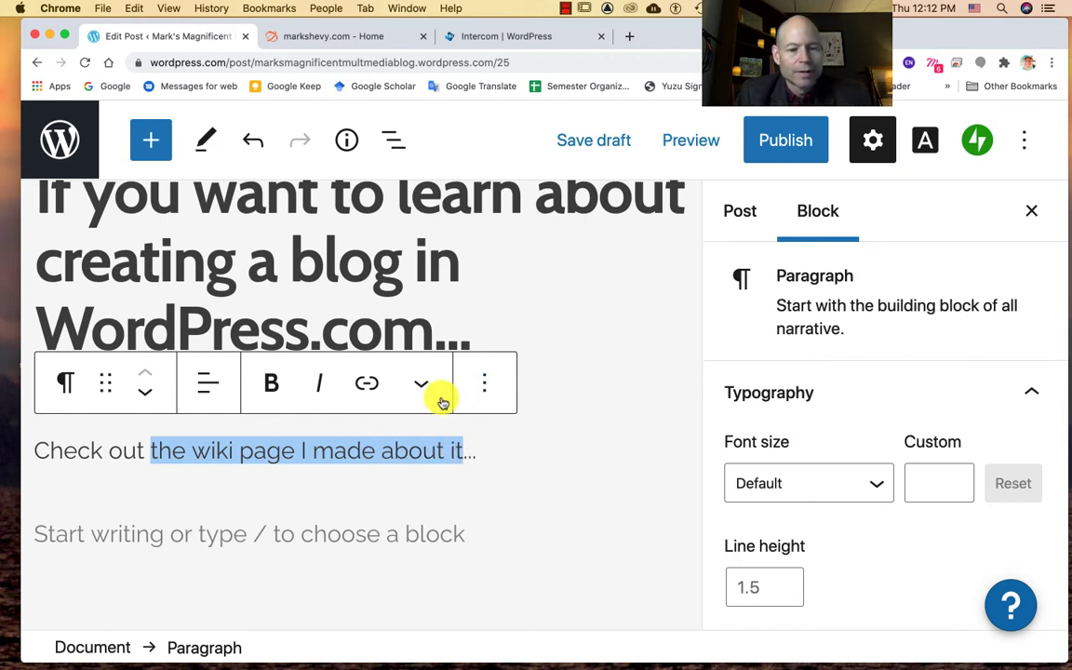
click(367, 392)
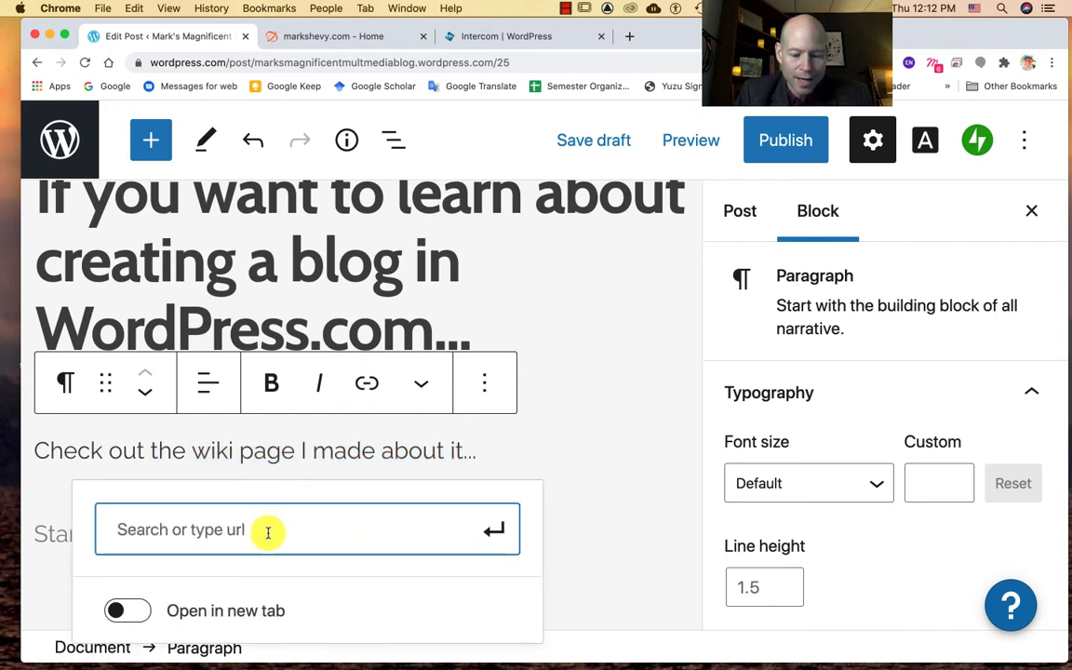
text(http://markshevy.com/intercom/tiki-index.php?page=WordPress)
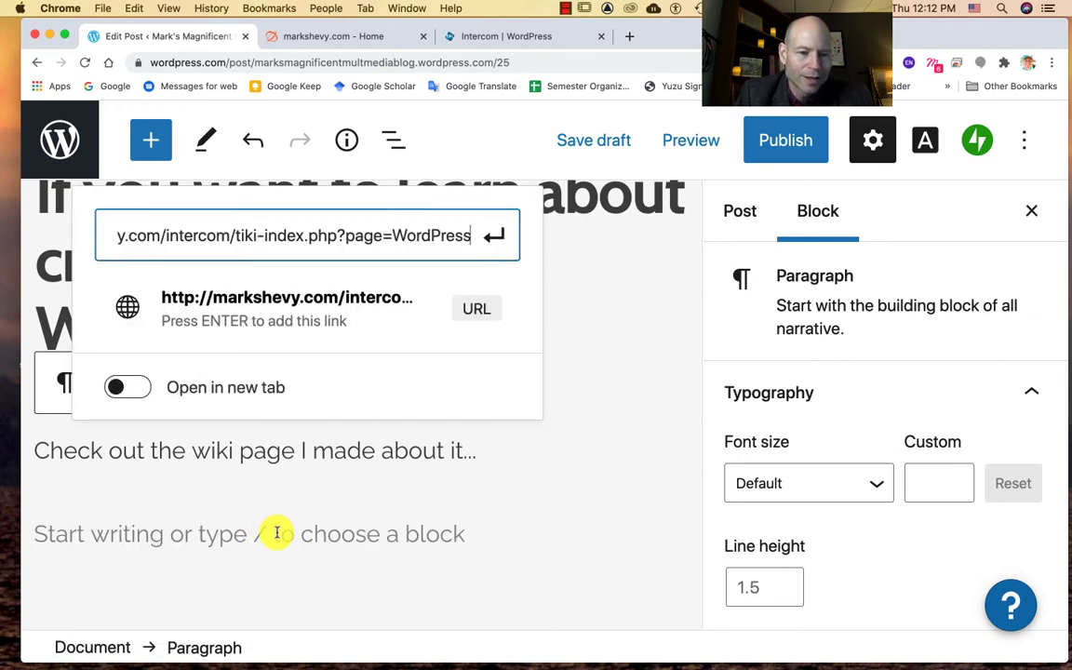
click(289, 330)
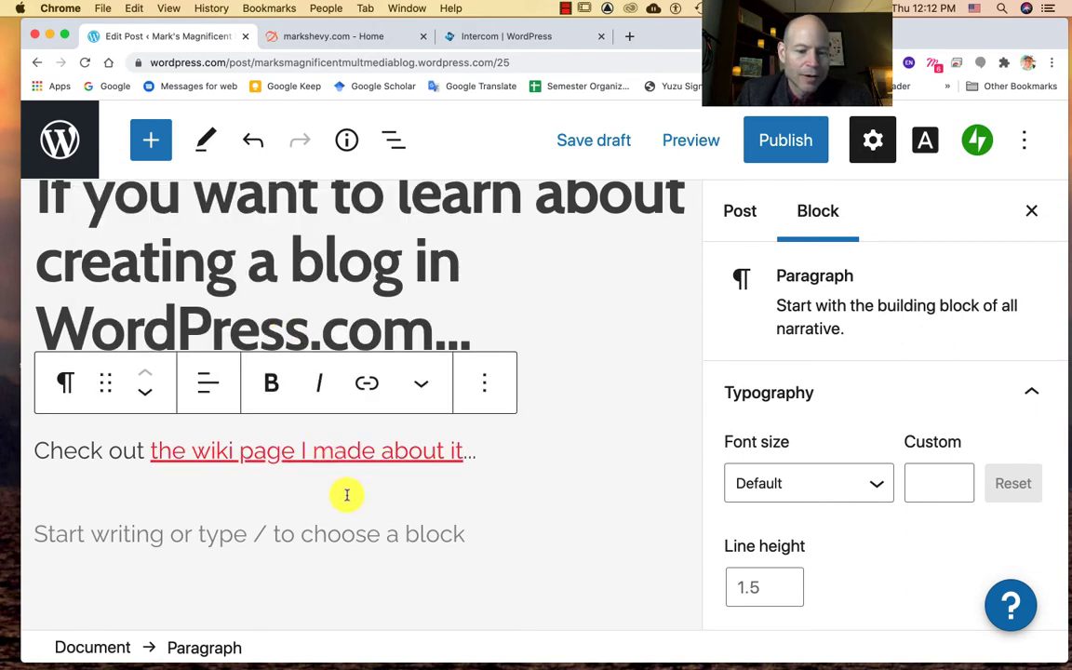
scroll(362, 476, down, 1)
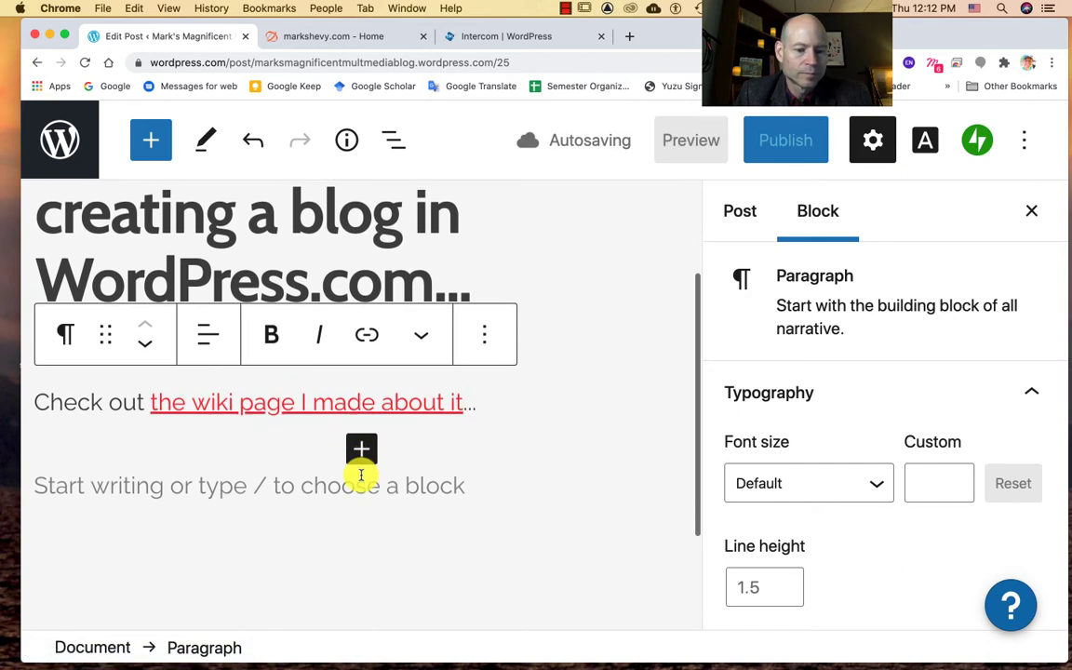
scroll(362, 475, down, 3)
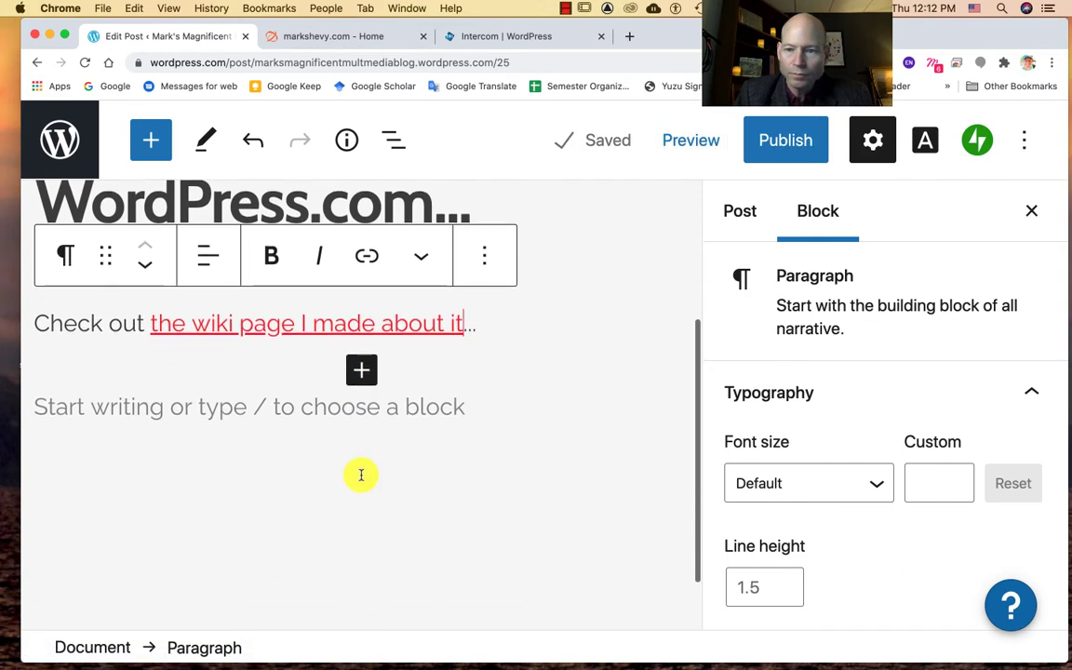
- Preview the post in desktop layout, examine it from the header to the author biography, and return to the editor
click(696, 142)
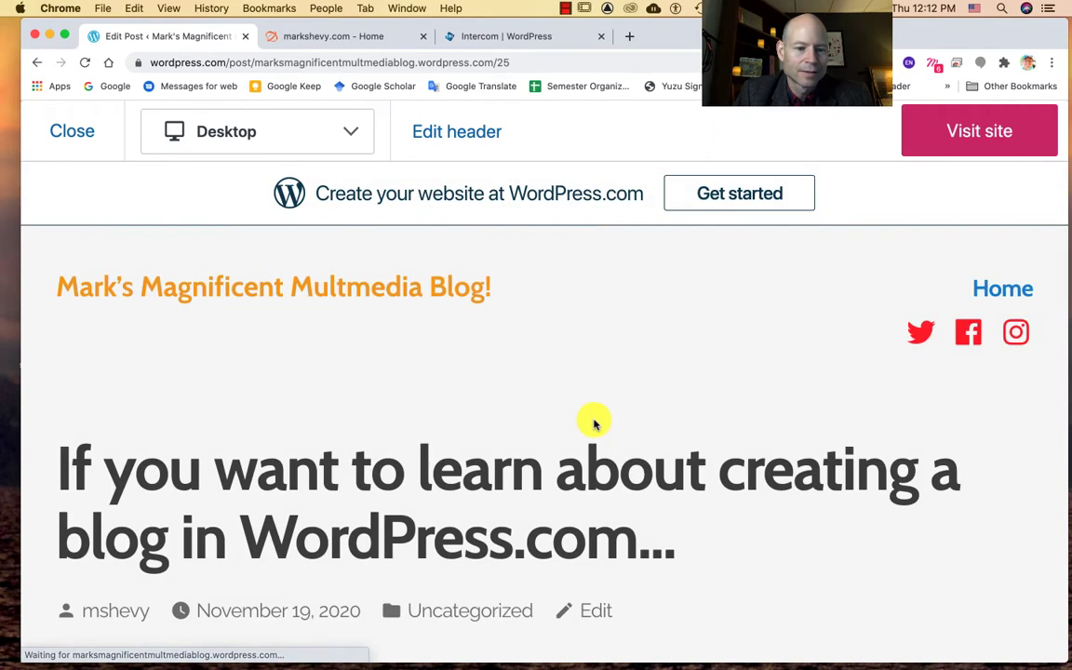
scroll(596, 424, down, 1)
scroll(614, 400, down, 1)
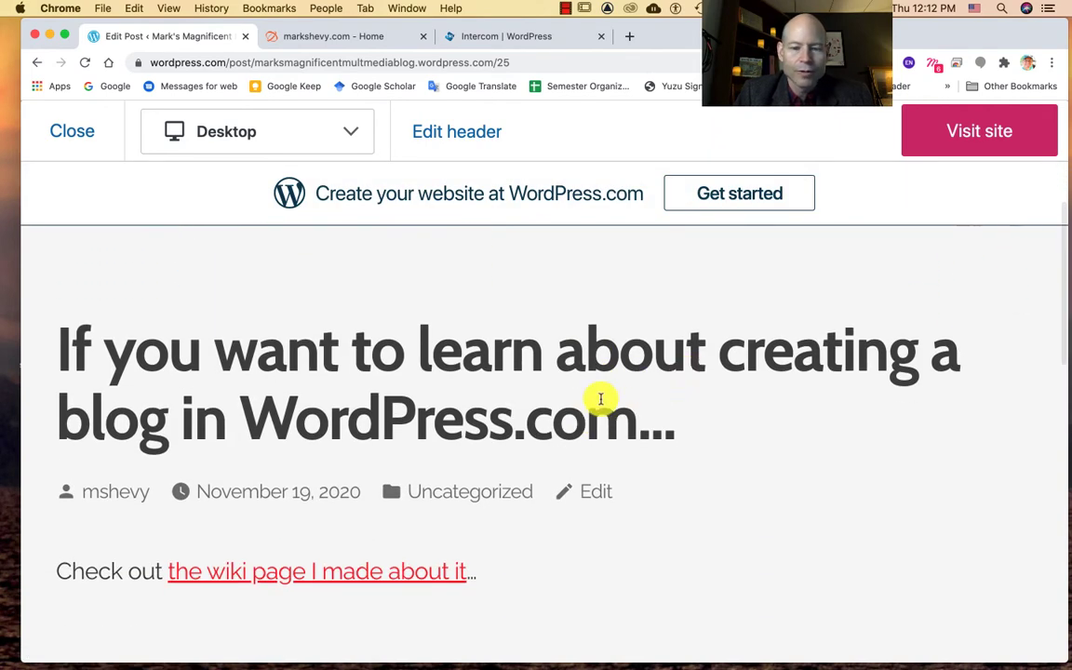
scroll(540, 454, down, 1)
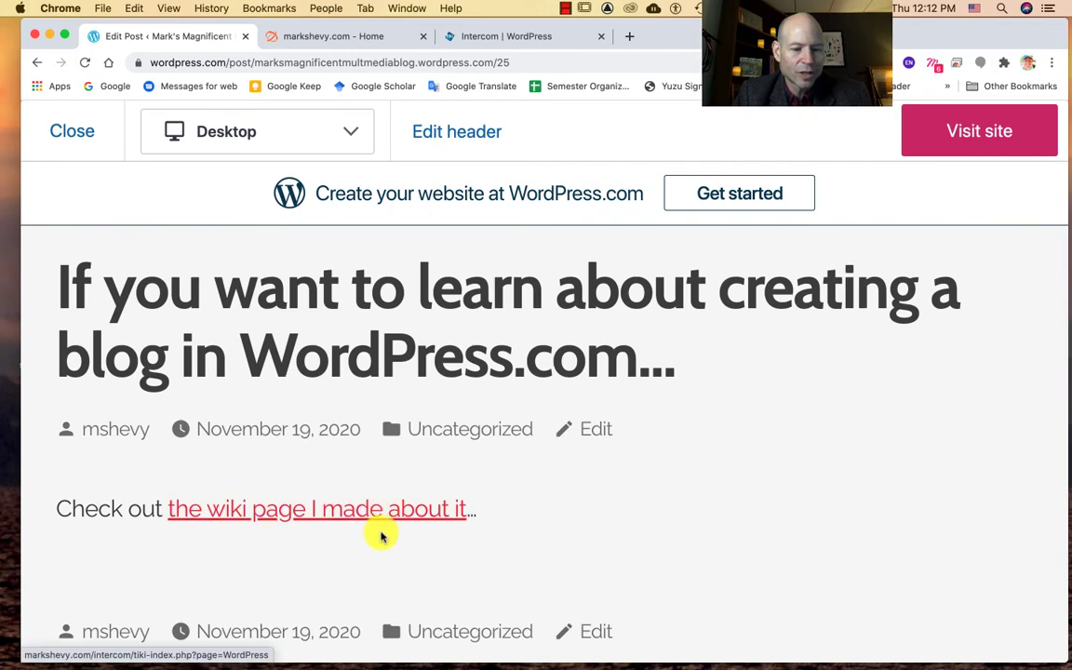
scroll(482, 512, down, 1)
scroll(488, 511, down, 5)
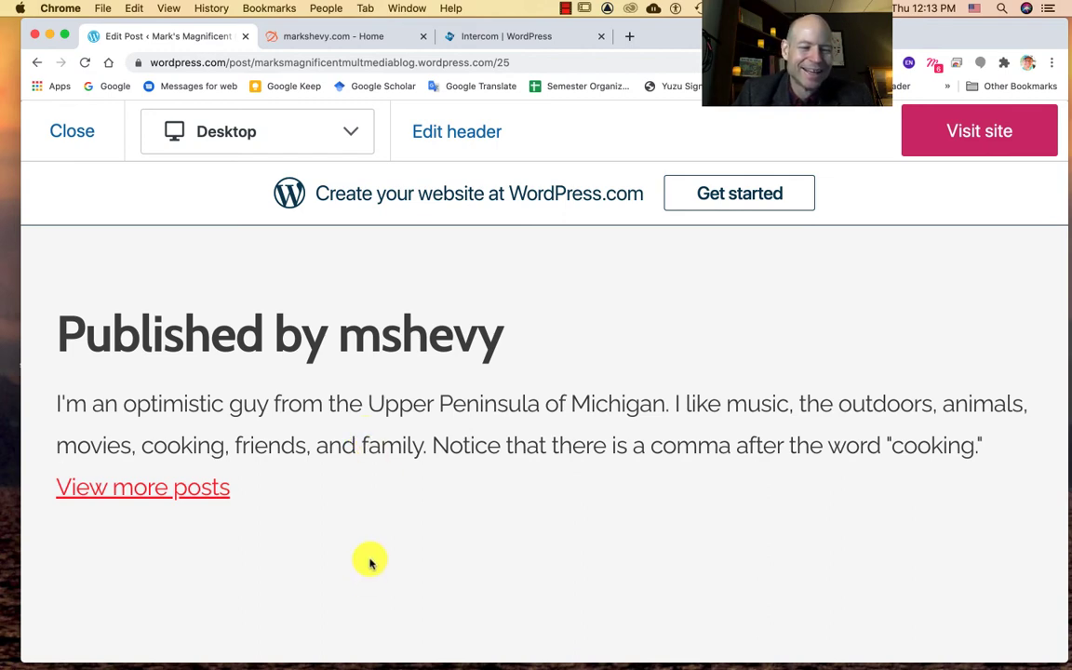
scroll(420, 494, up, 5)
scroll(421, 494, up, 2)
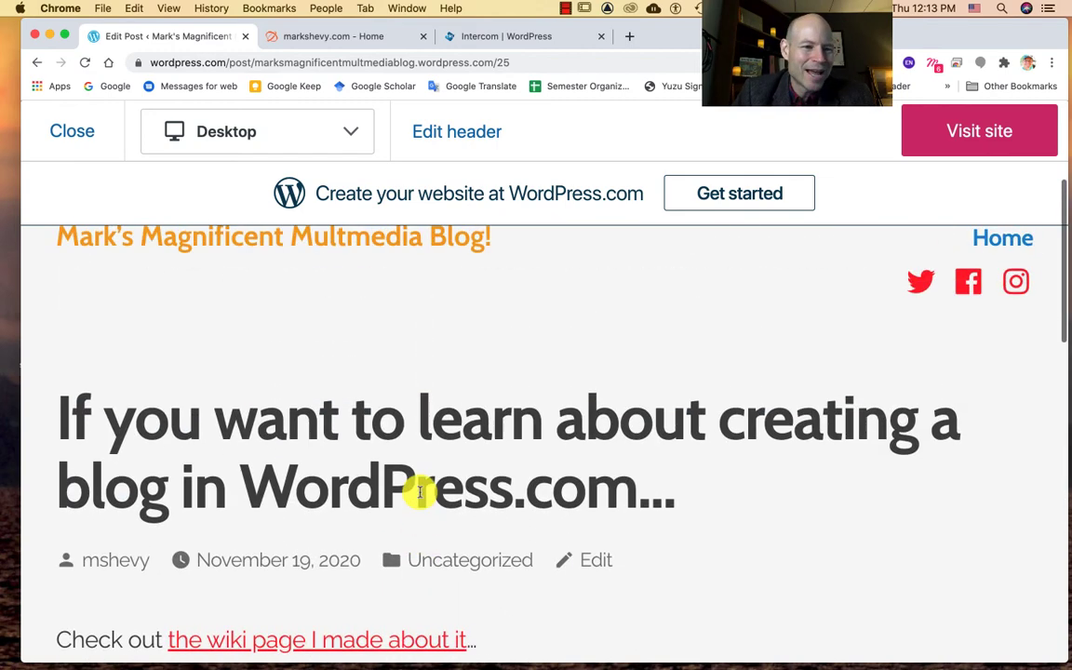
click(67, 140)
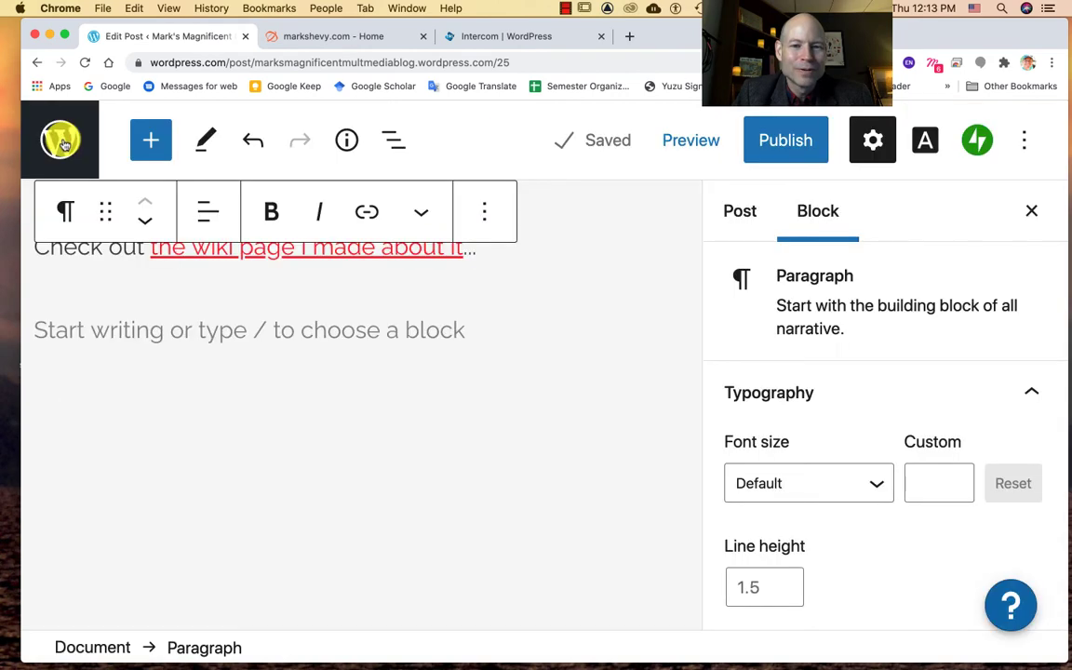
- Review the pre-publish settings and publish the post with public visibility, effective immediately
click(783, 144)
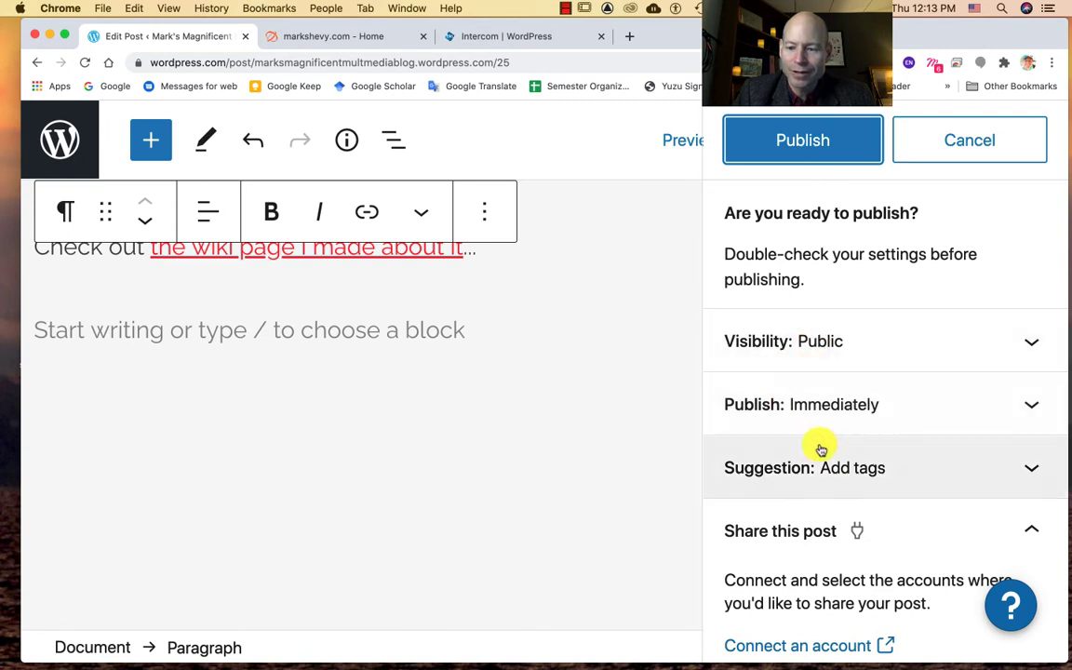
scroll(819, 540, down, 3)
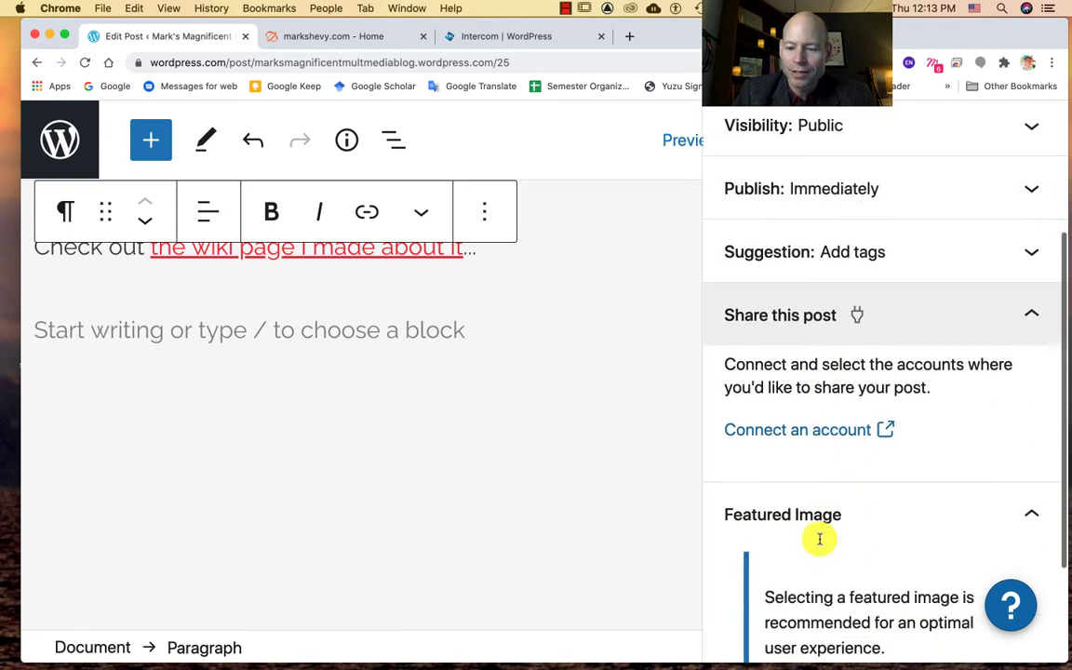
scroll(842, 357, down, 2)
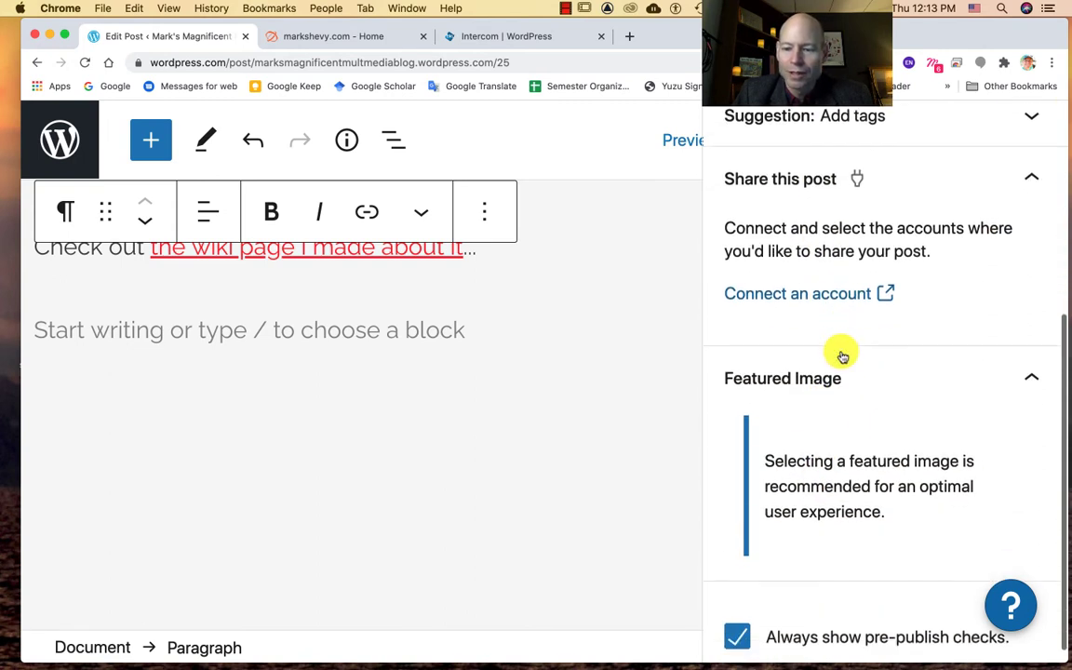
scroll(831, 342, up, 4)
scroll(832, 342, up, 2)
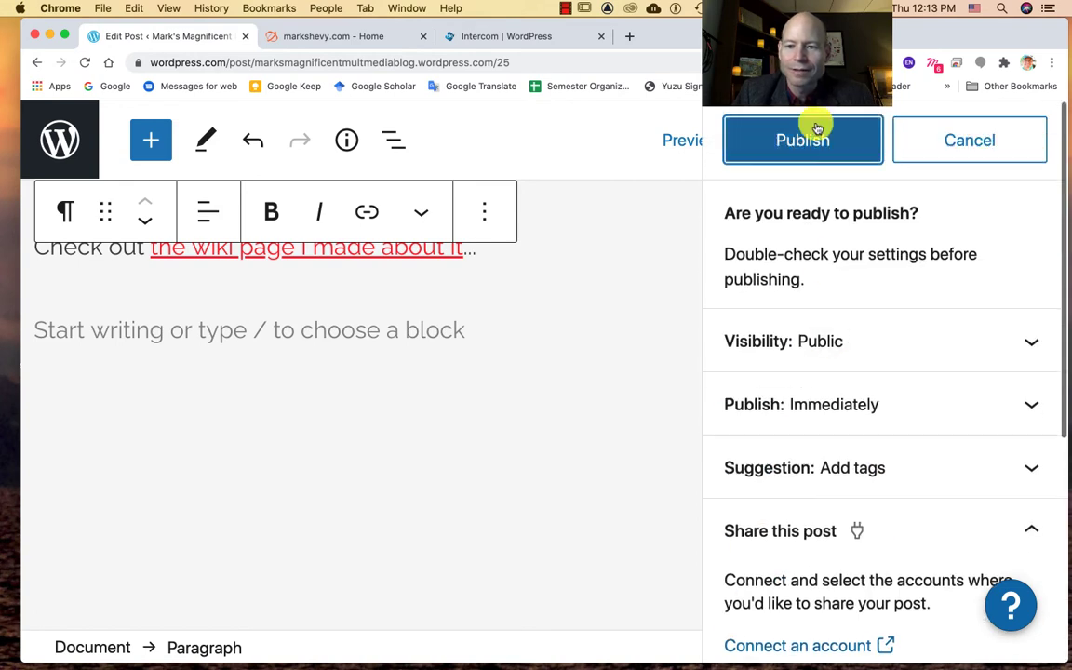
click(809, 142)
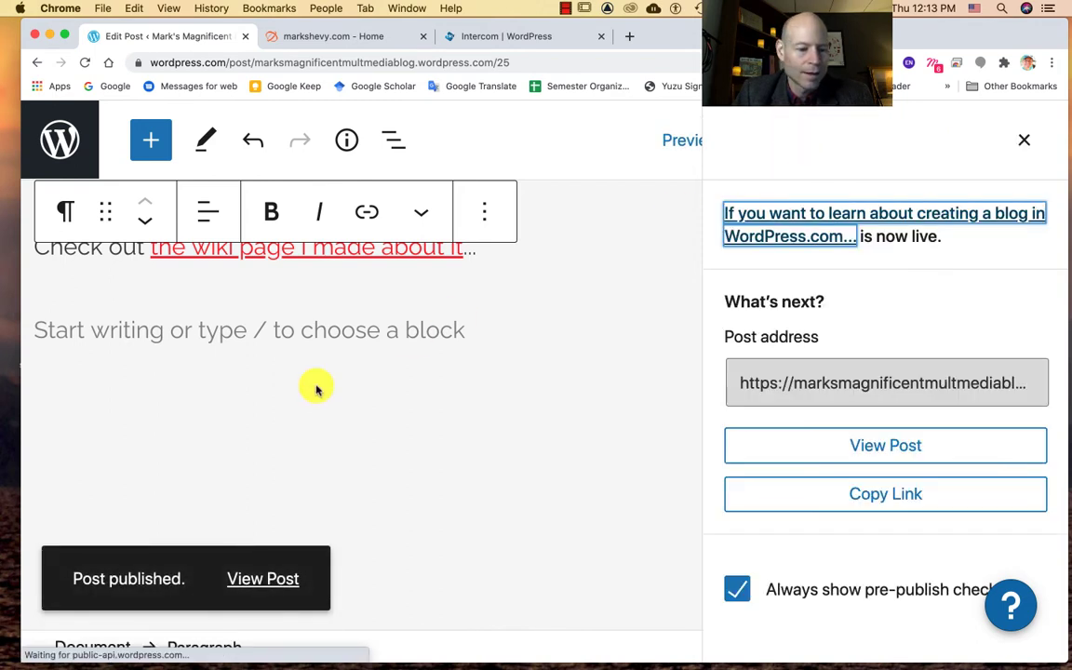
- Open the published post and inspect the blog's base web address and the page content
click(264, 578)
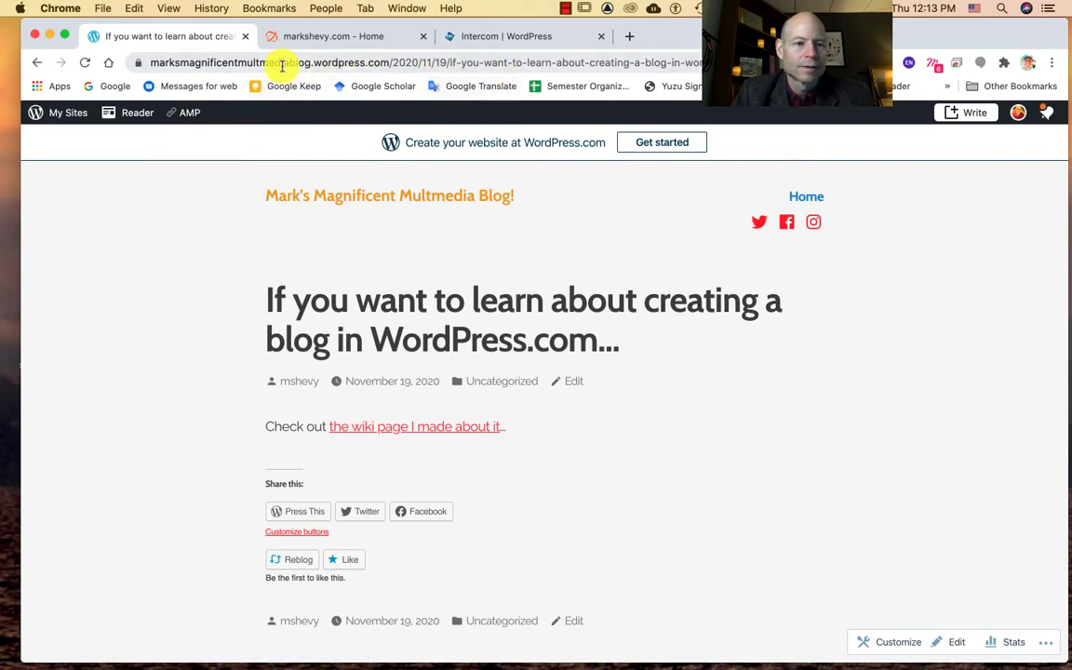
drag(151, 63, 392, 62)
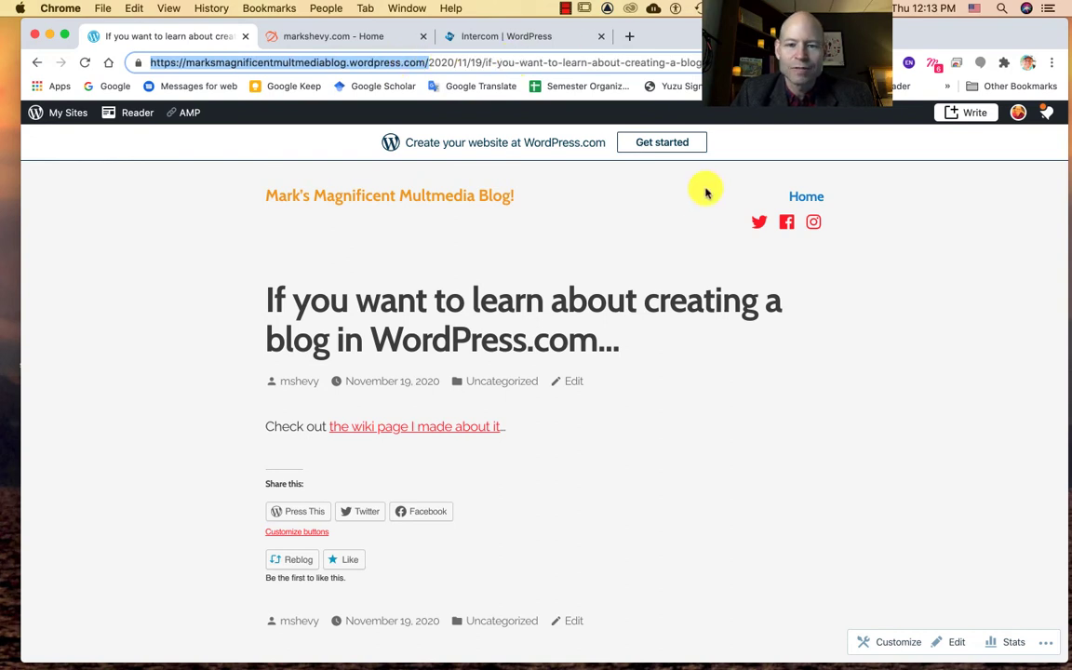
scroll(596, 419, down, 2)
scroll(559, 449, up, 2)
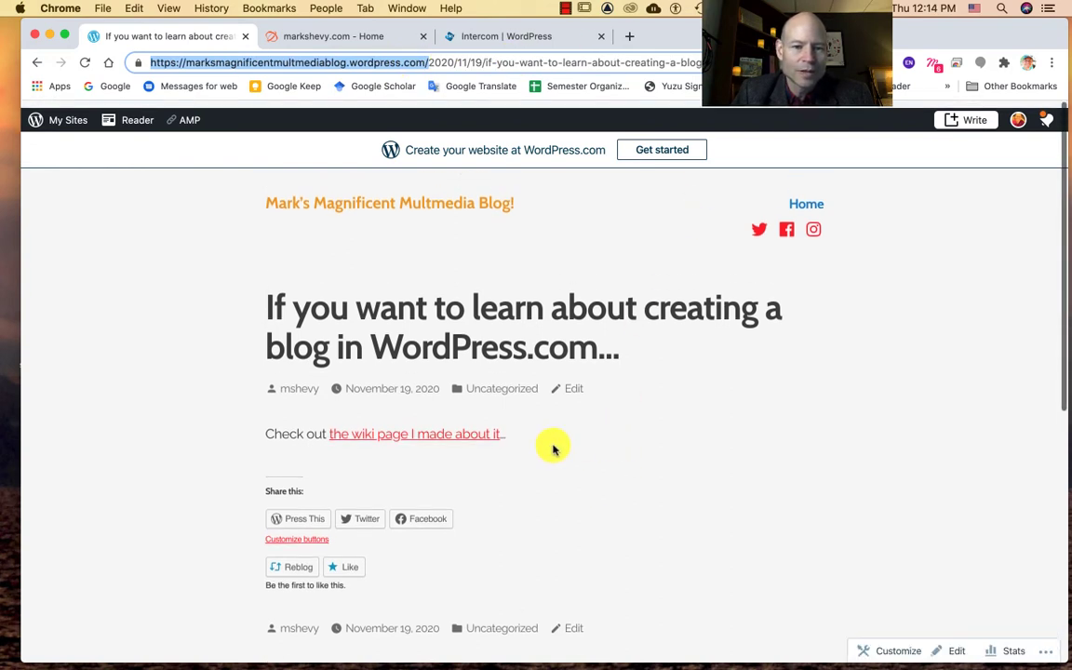
- From the blog's homepage, open the newly listed post and follow its wiki page link to test it
click(435, 202)
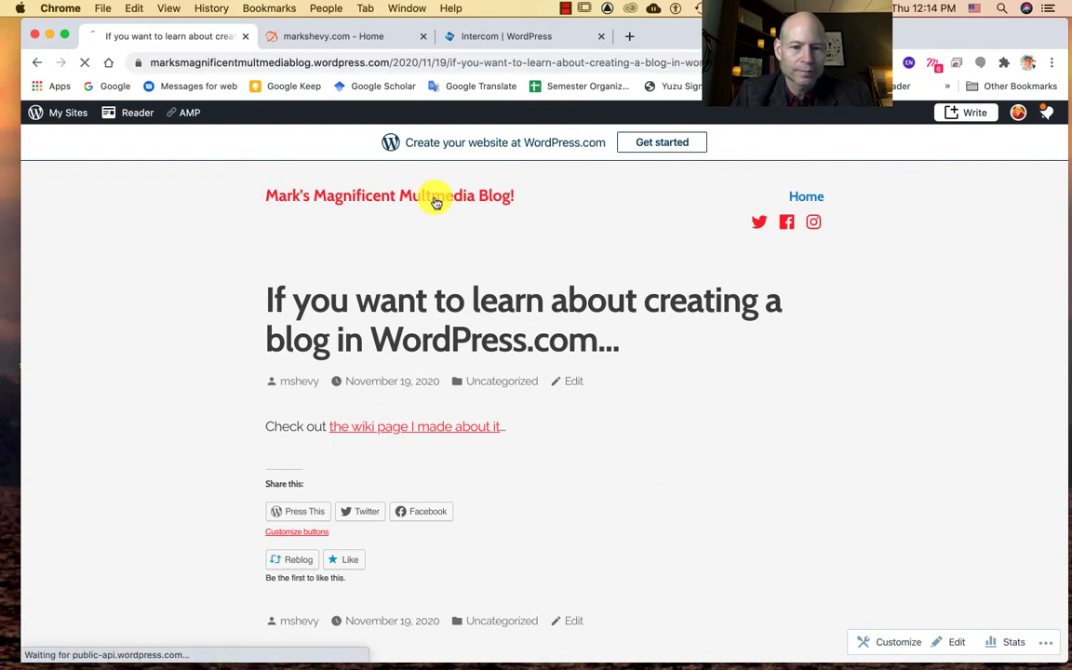
scroll(480, 379, down, 5)
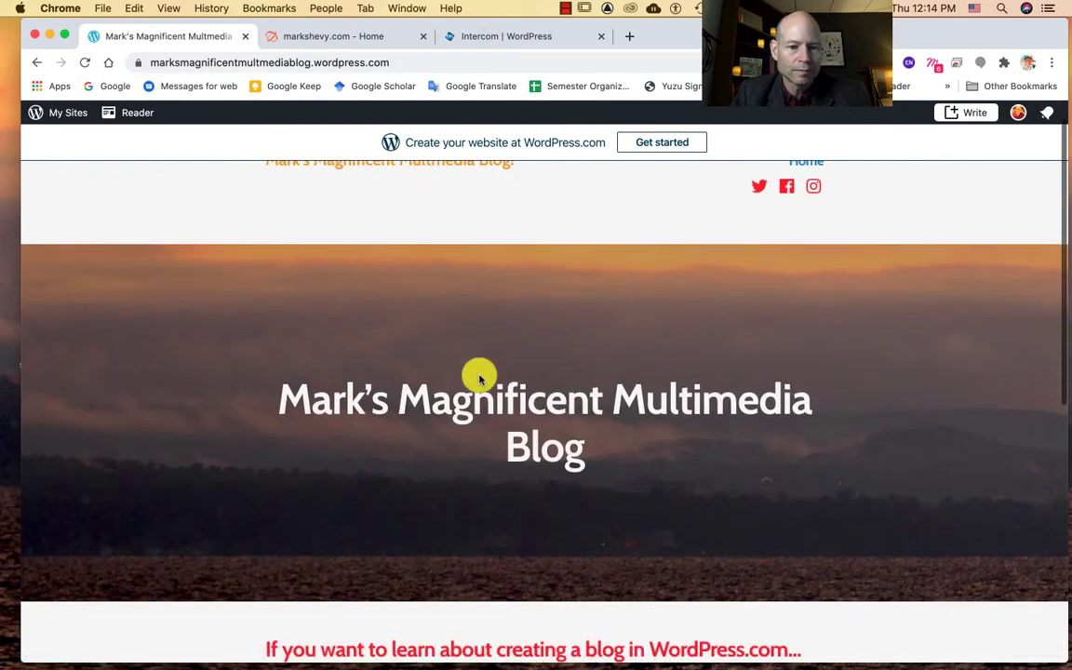
scroll(480, 377, down, 3)
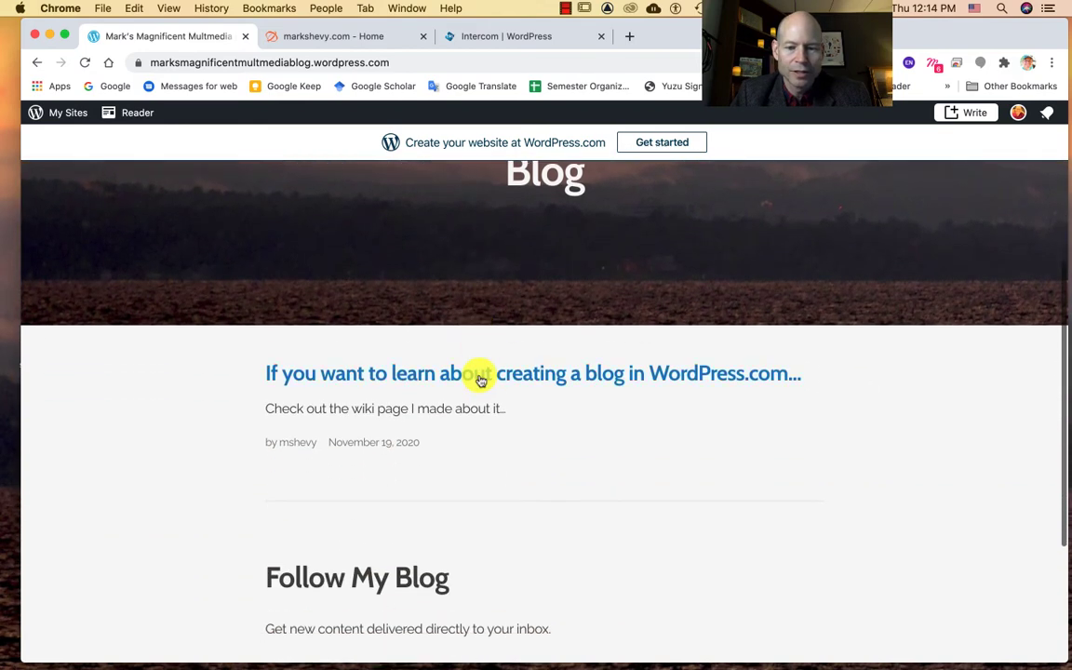
scroll(559, 429, up, 2)
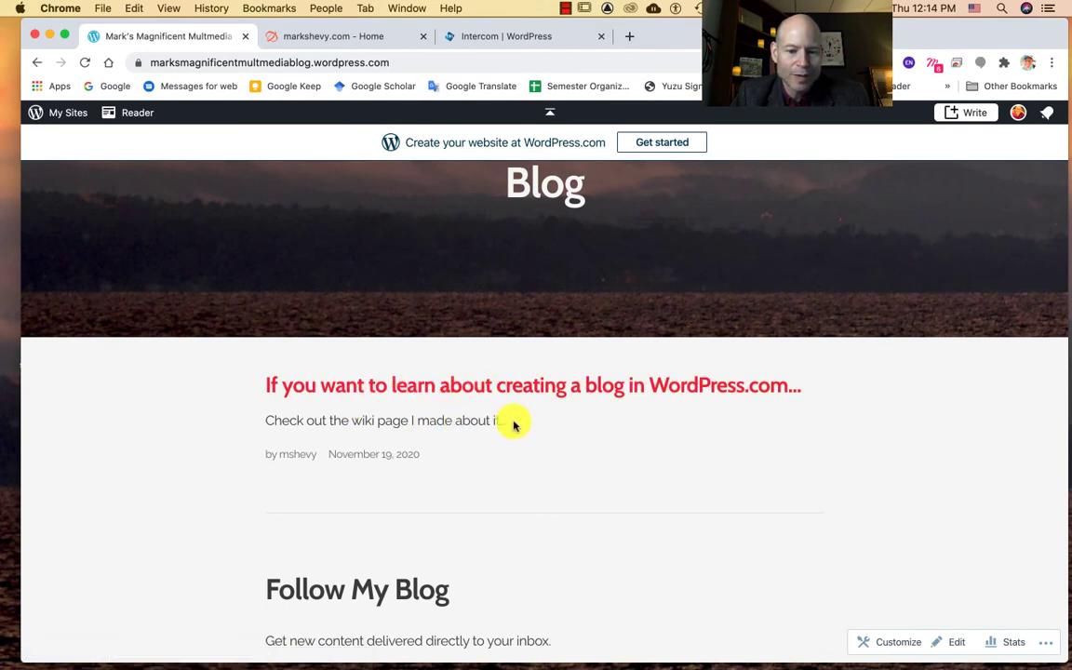
click(504, 394)
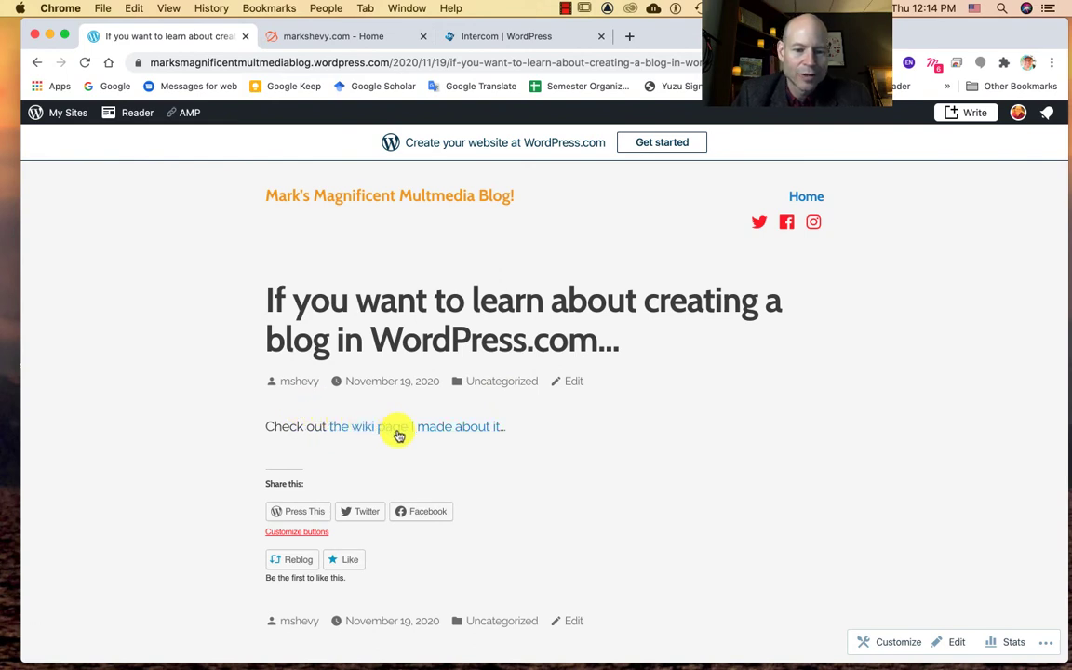
click(447, 434)
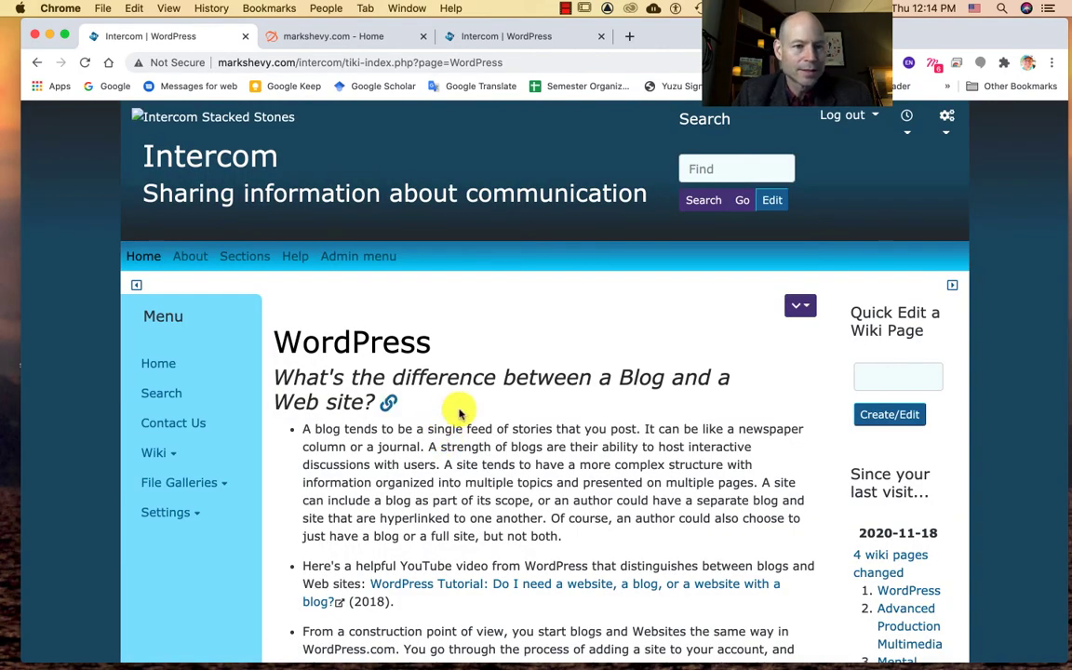
- Examine the WordPress wiki page's sections, return to the published blog post, and look through it down to the reply form
scroll(458, 411, down, 5)
scroll(459, 411, down, 10)
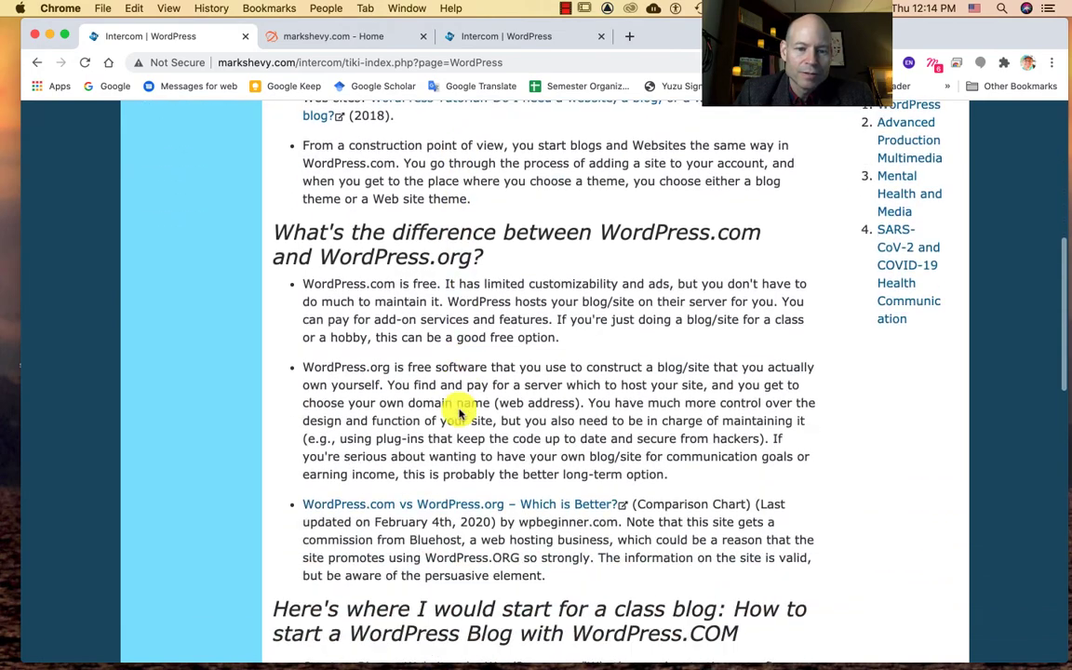
scroll(459, 411, up, 6)
scroll(458, 410, up, 6)
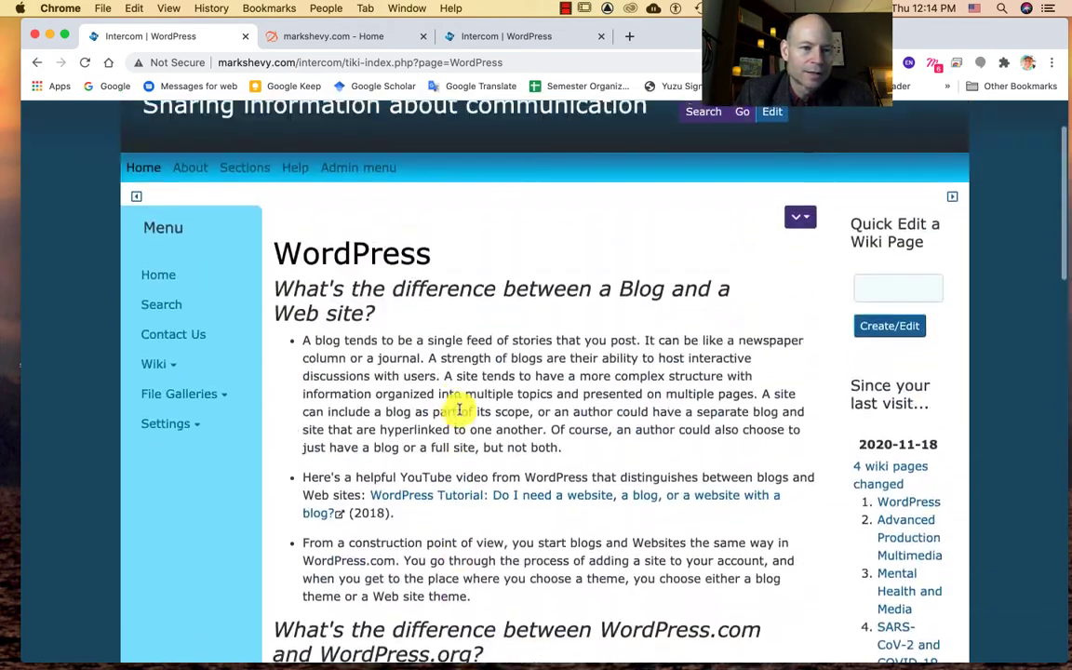
scroll(411, 368, down, 2)
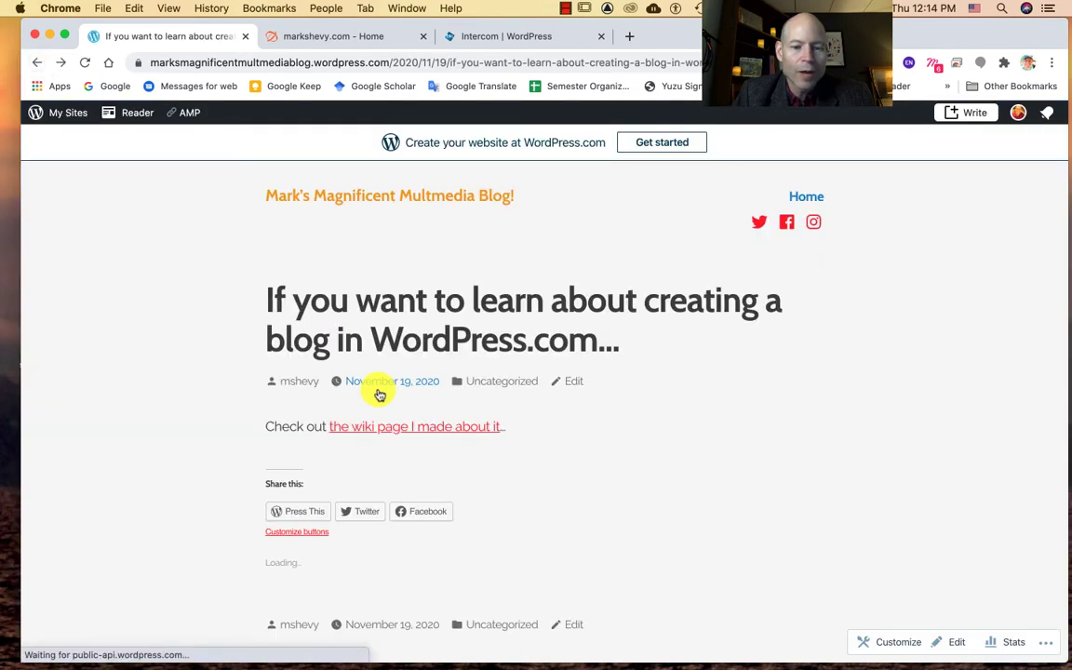
scroll(532, 444, down, 6)
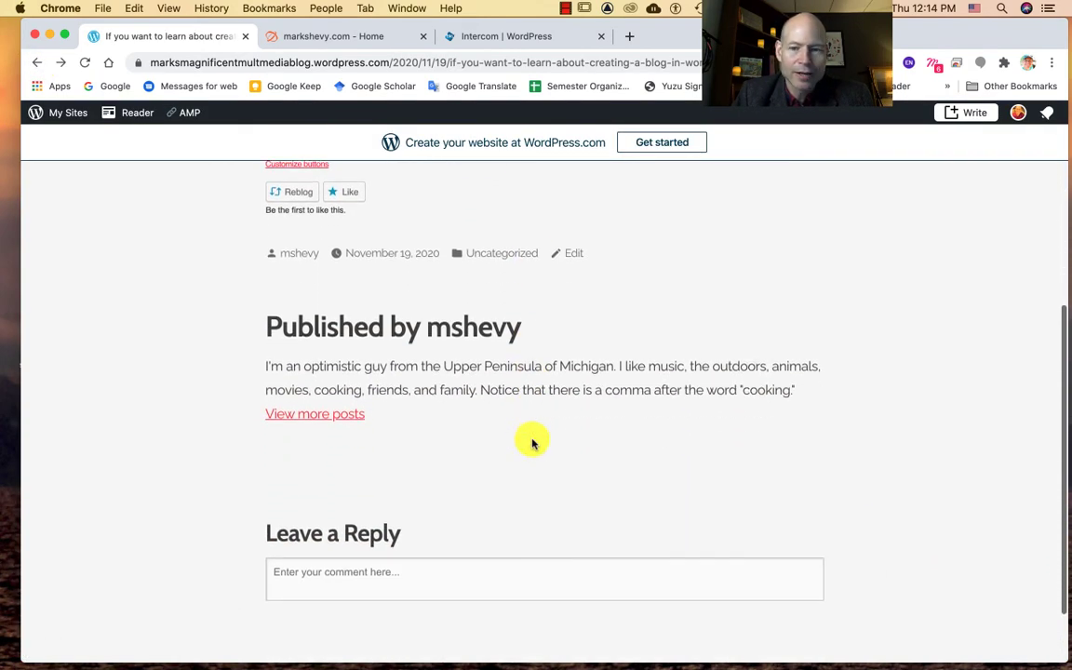
scroll(532, 444, up, 5)
scroll(533, 444, up, 3)
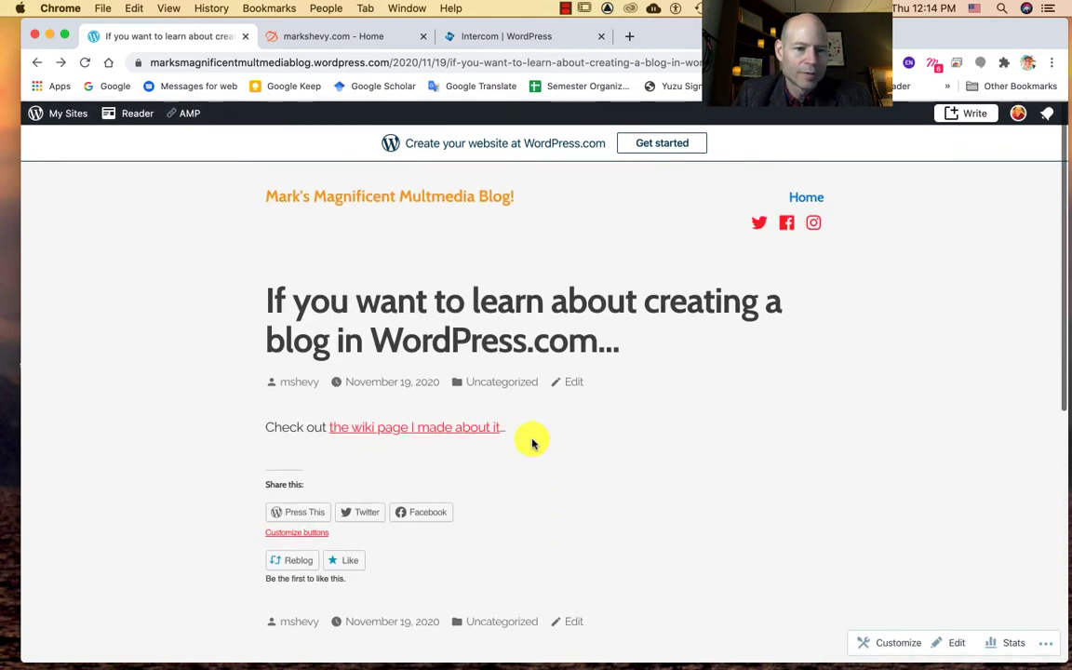
- From the site's management home, start a new blog post and title it "Fun Images"
click(67, 119)
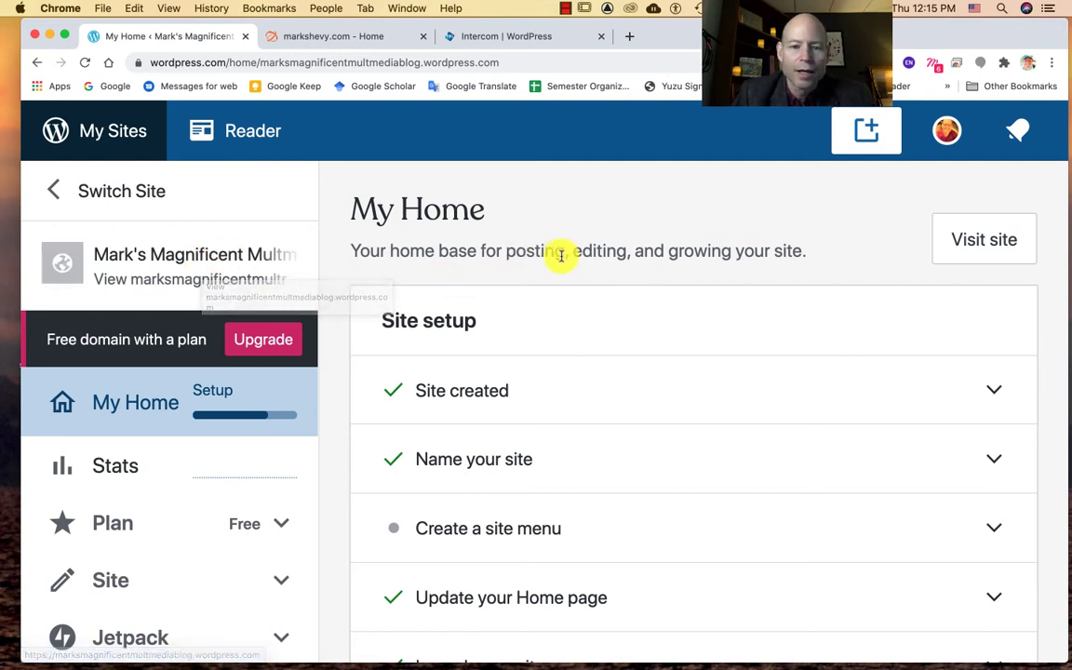
click(871, 130)
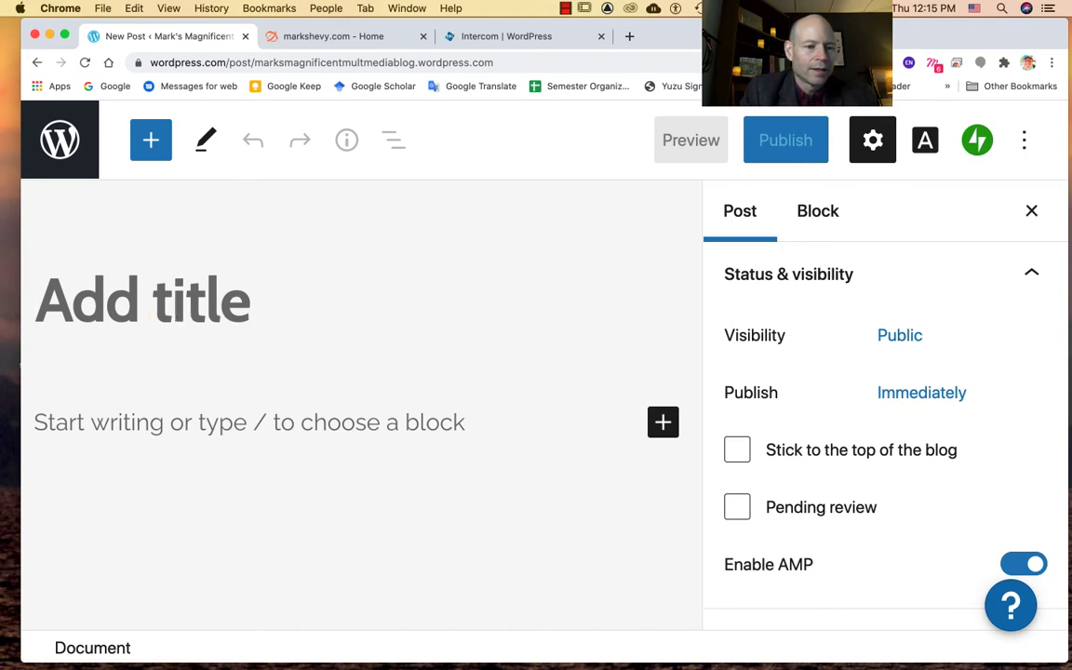
text(Fun )
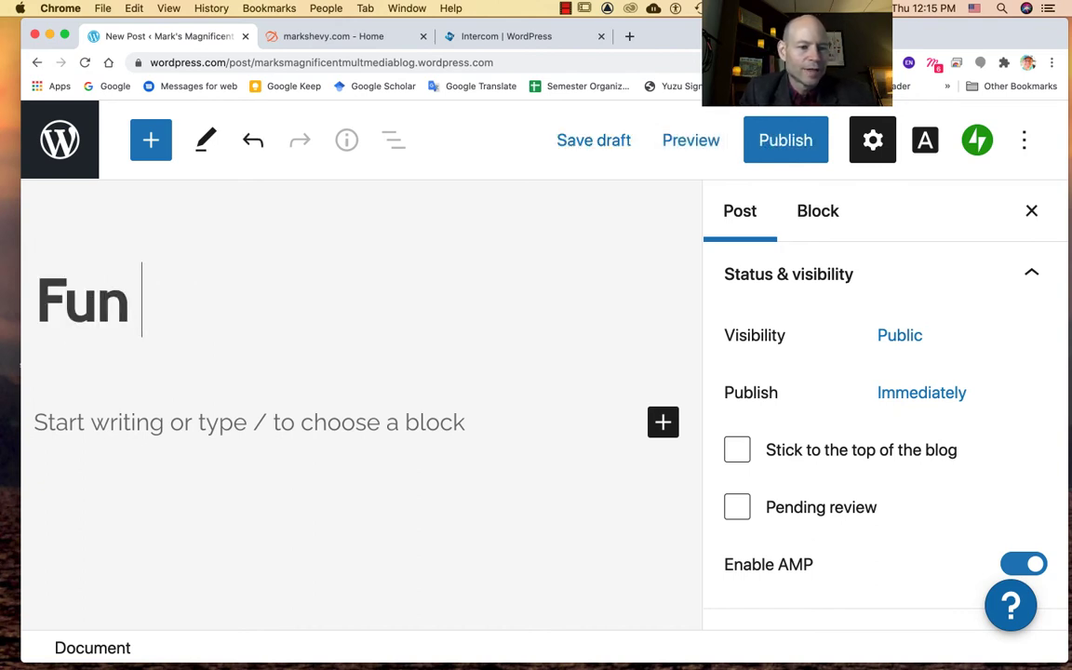
text(Images)
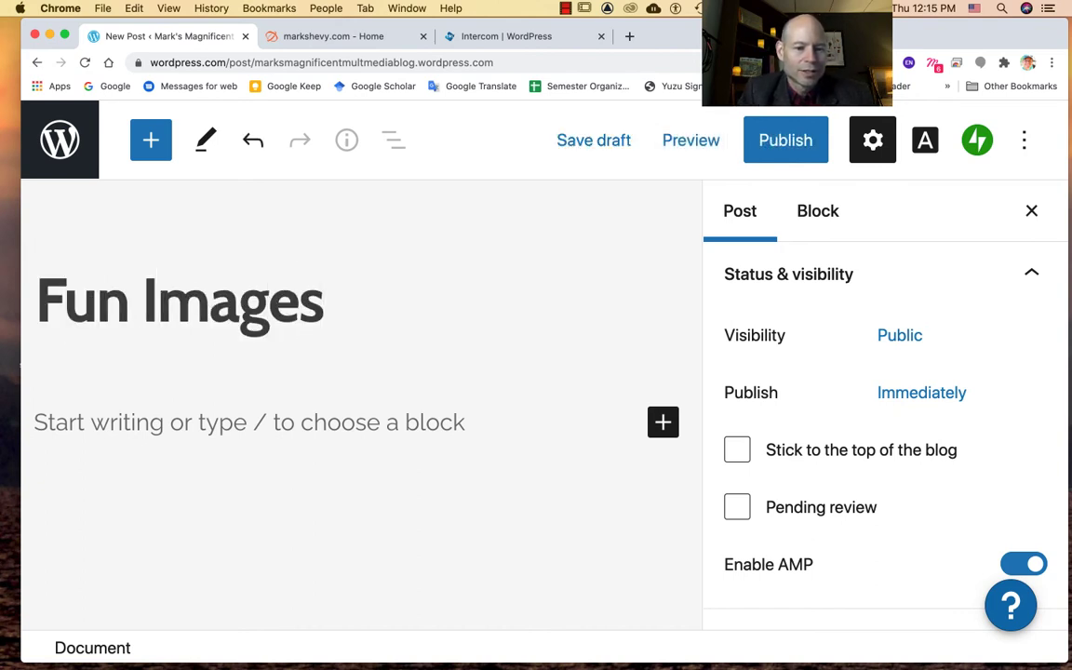
- Add the paragraph "Who is this guy?" as the first body text and begin an empty paragraph below it
click(155, 423)
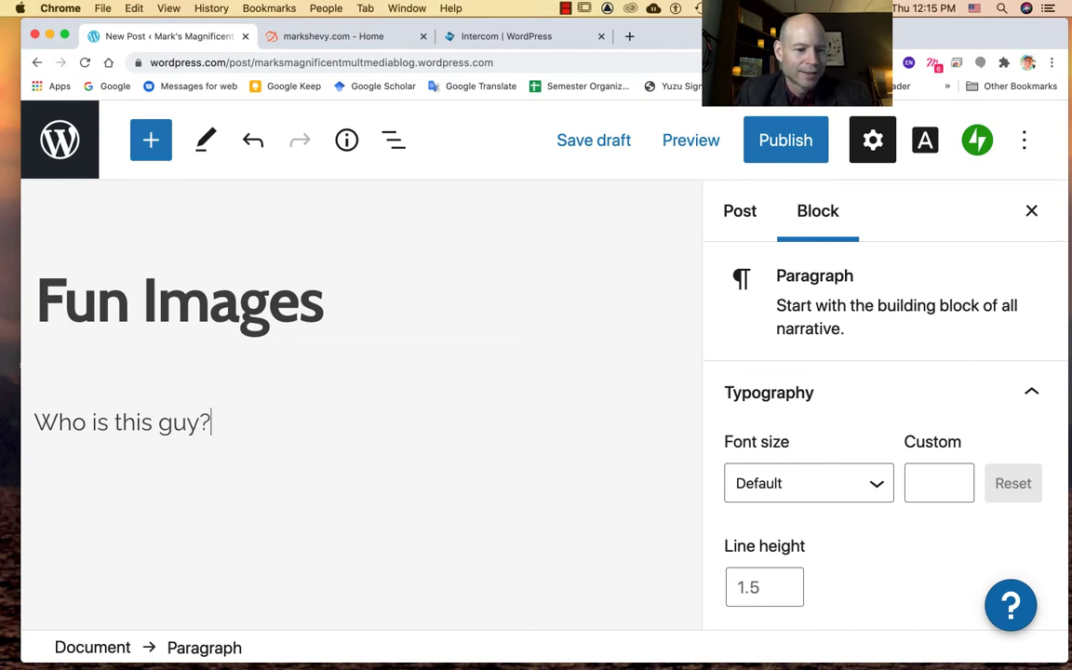
text(Who is this guy?)
key(Return)
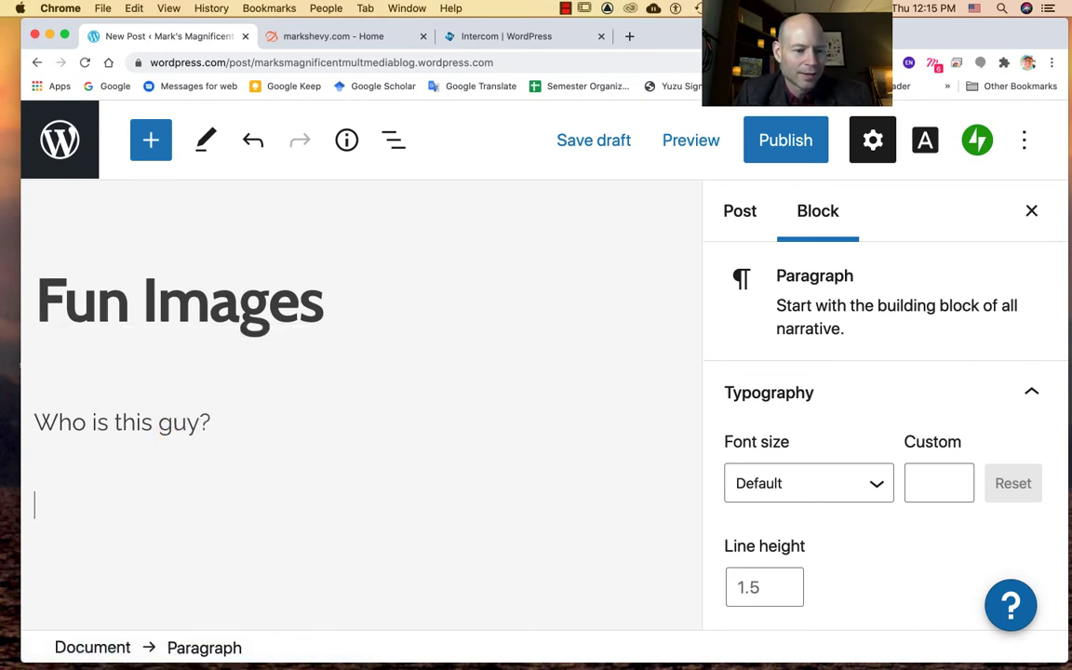
- Compare the editing options offered for the post title with those for the "Who is this guy?" paragraph
click(301, 412)
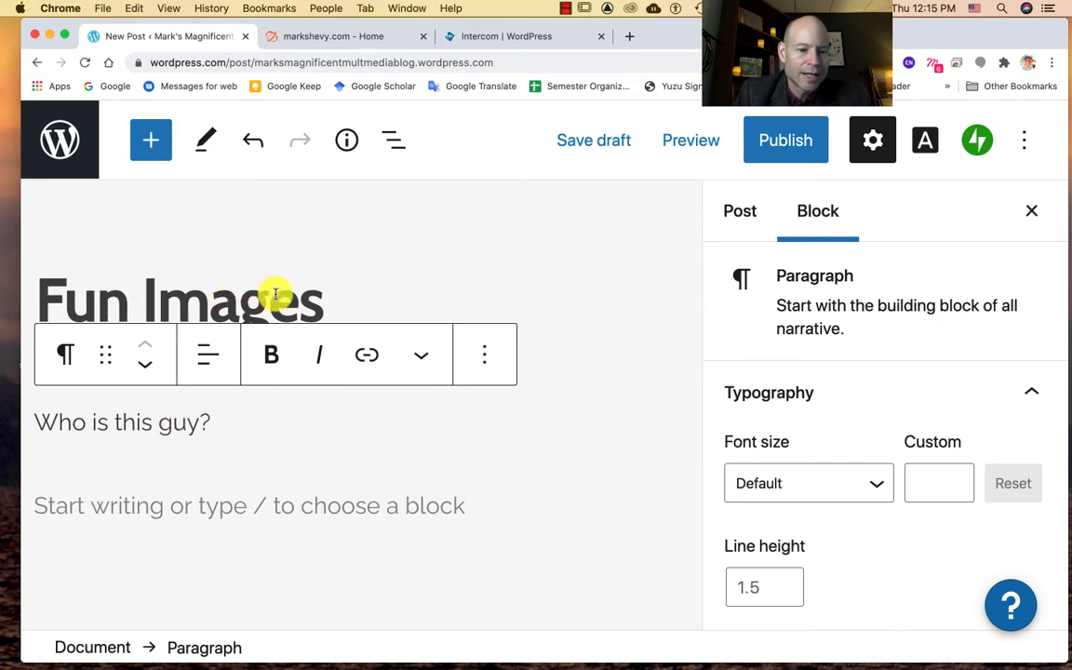
click(355, 284)
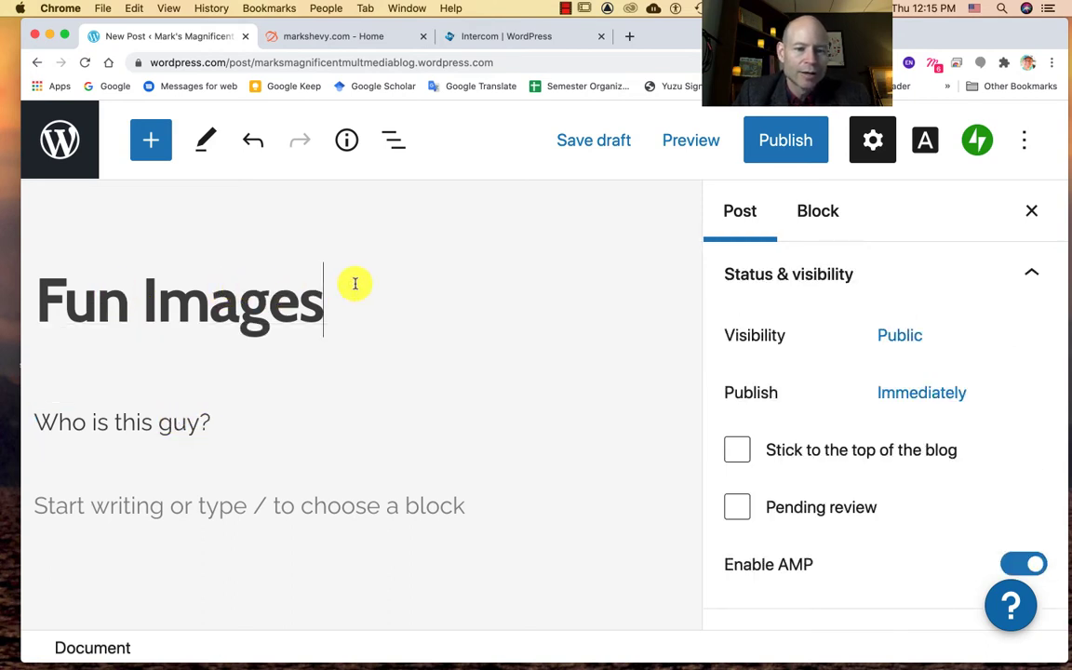
click(186, 416)
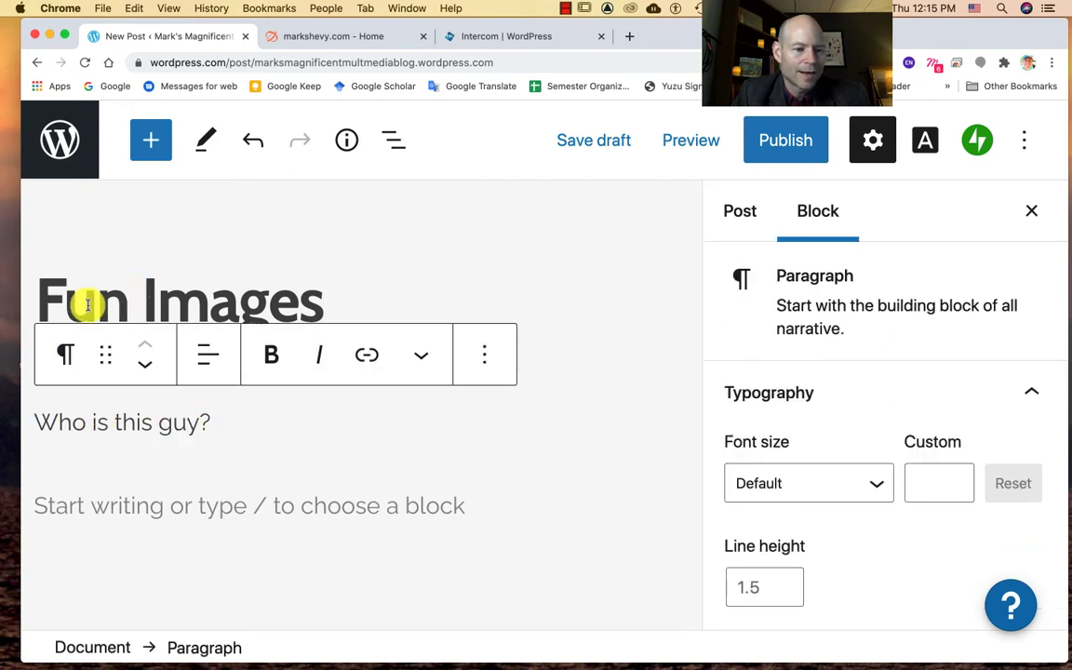
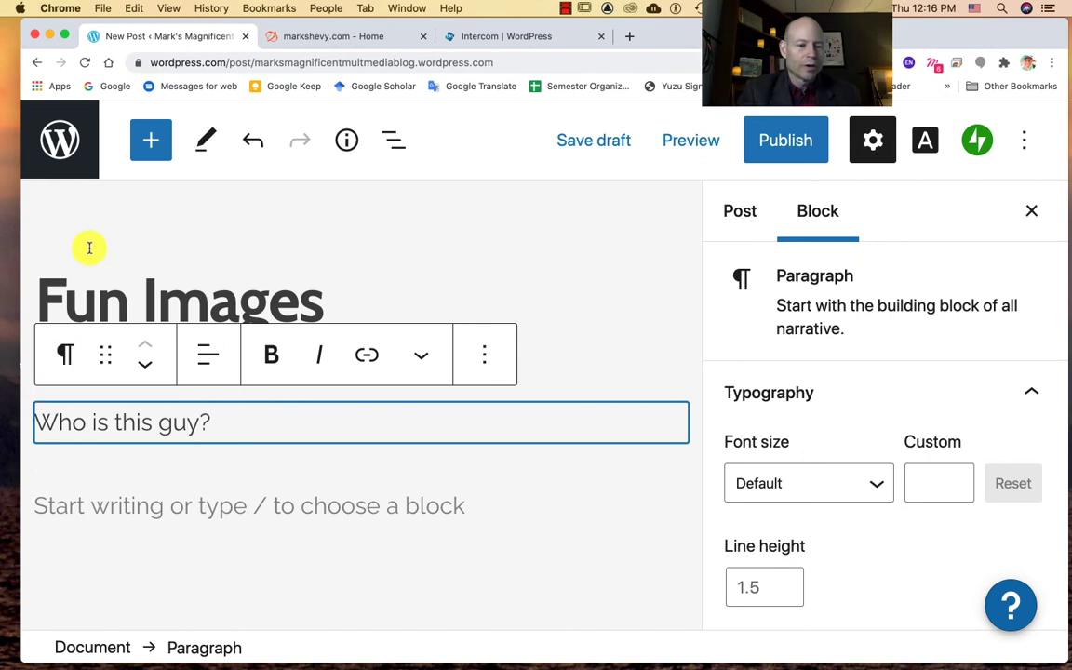
click(89, 313)
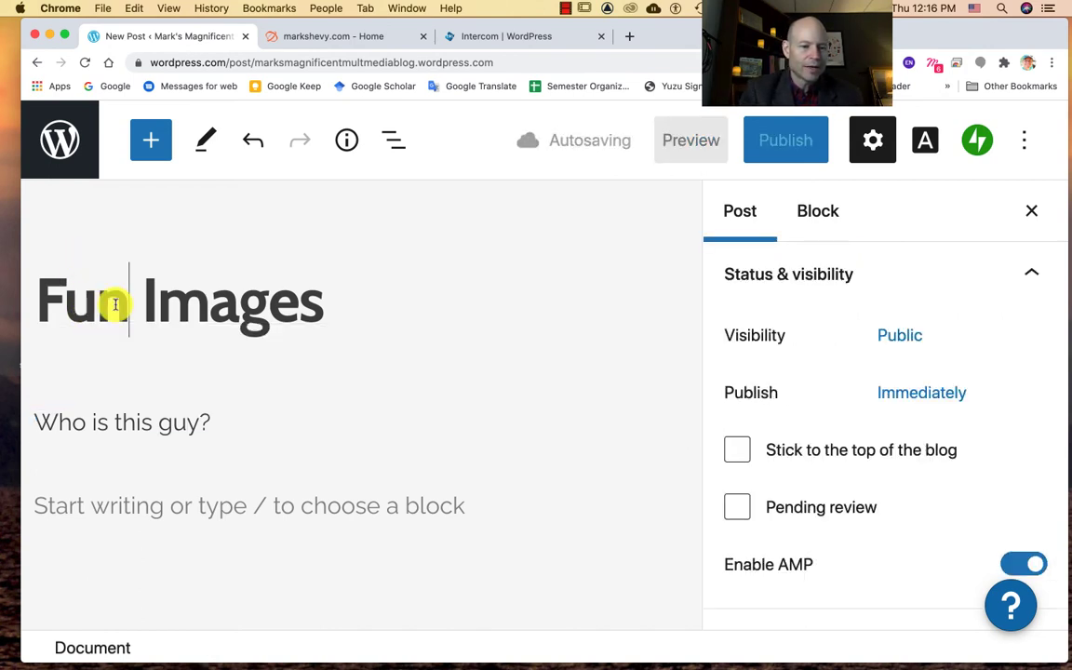
click(316, 295)
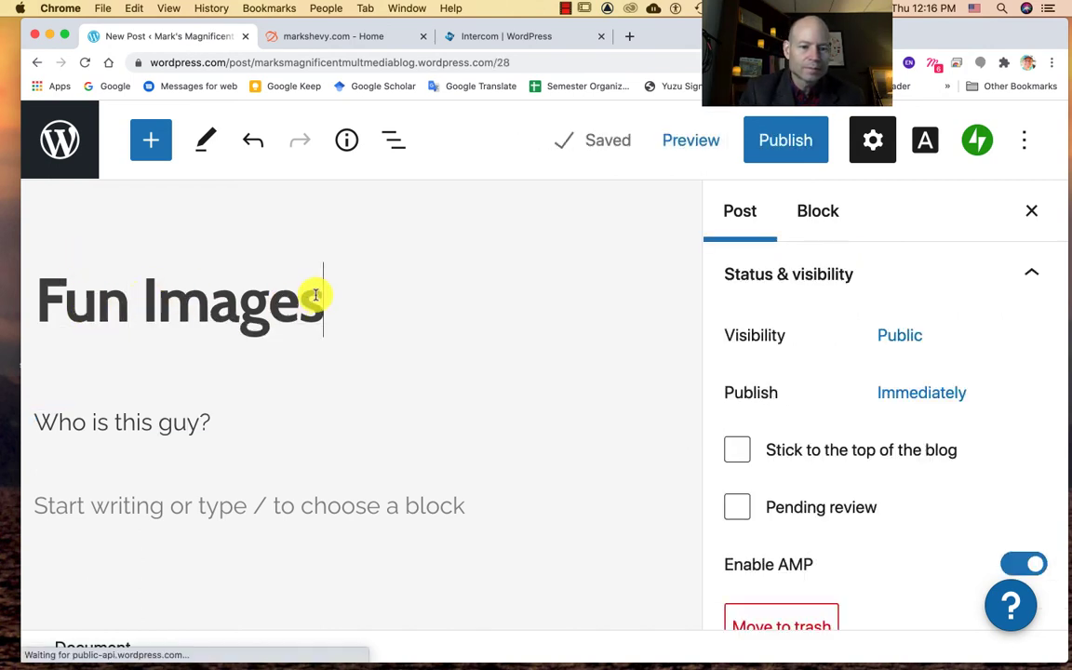
click(211, 298)
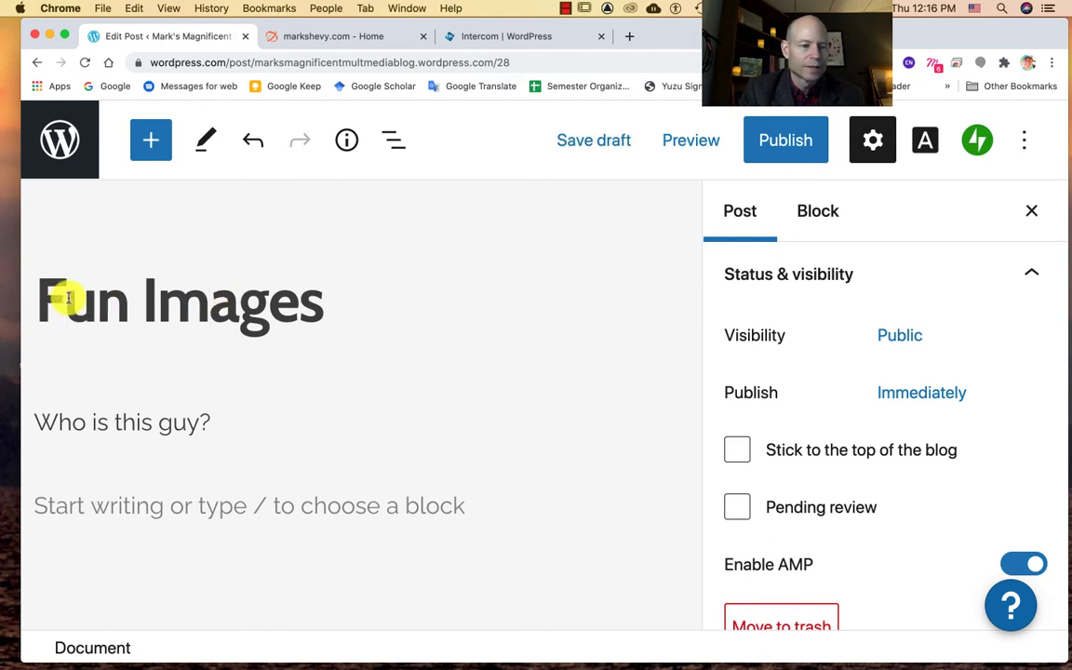
drag(67, 296, 193, 298)
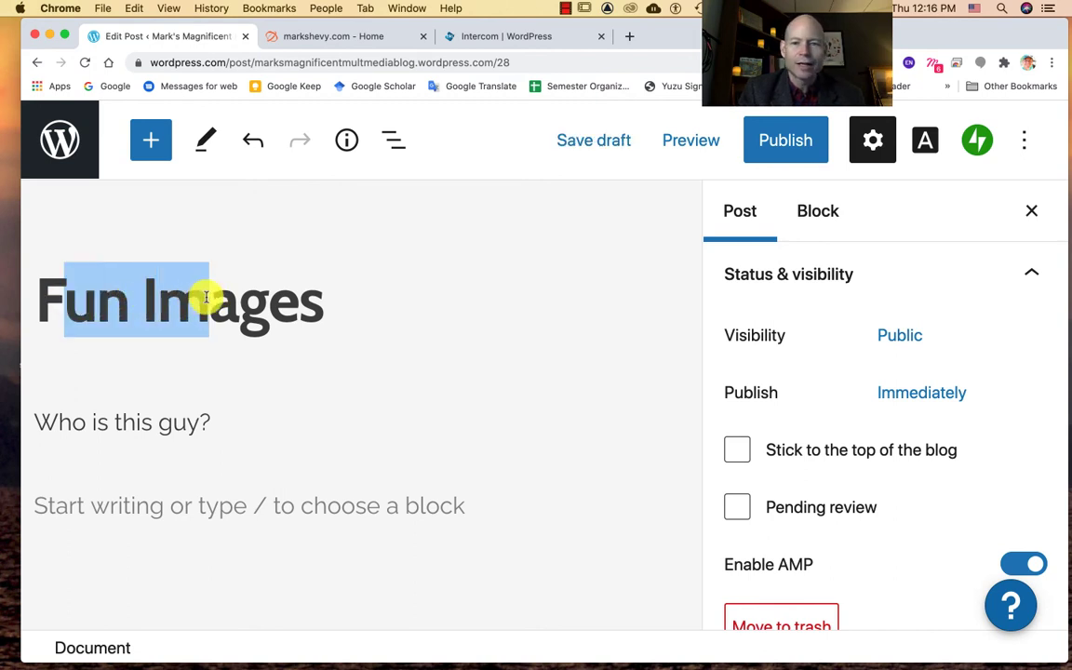
- Browse the complete block library and insert an Image block below the "Who is this guy?" paragraph
click(166, 503)
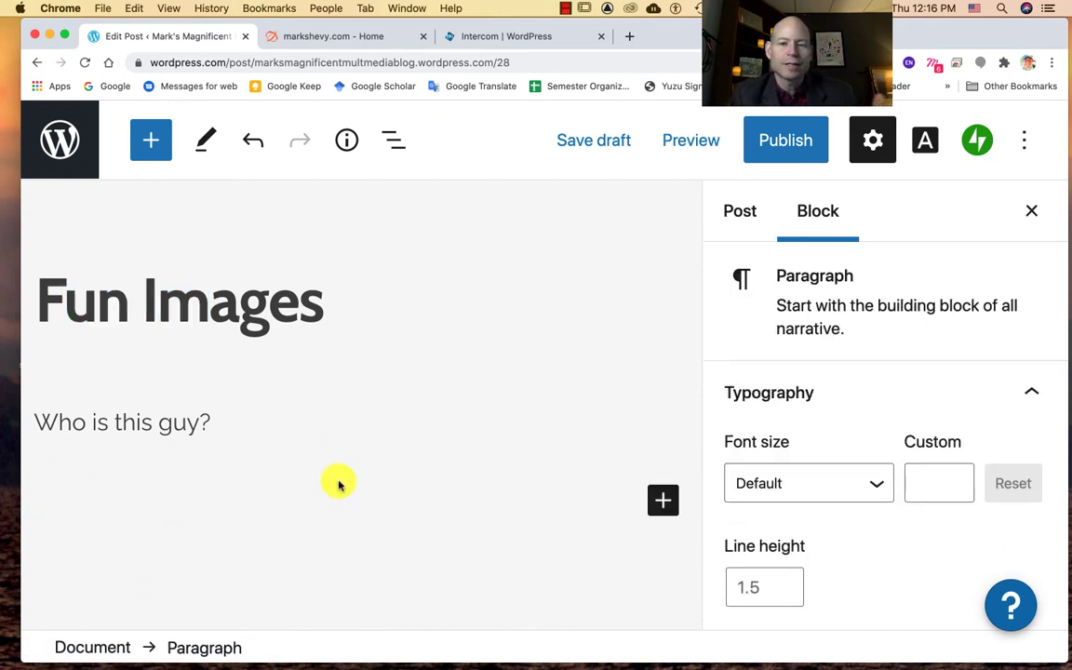
click(661, 506)
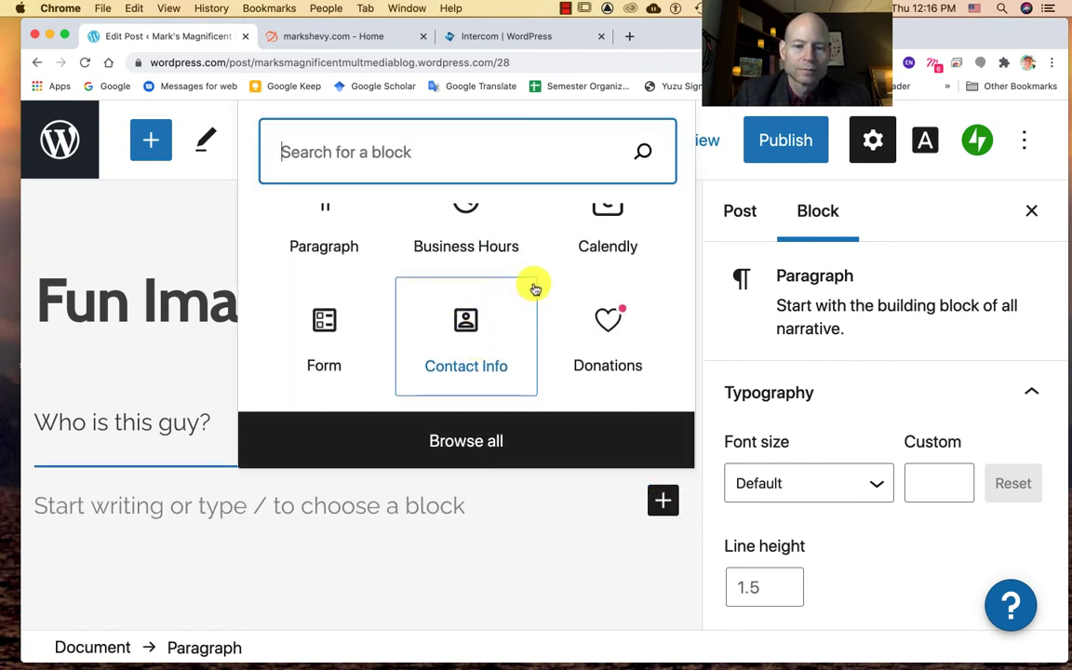
scroll(535, 288, up, 2)
scroll(536, 289, down, 2)
click(462, 444)
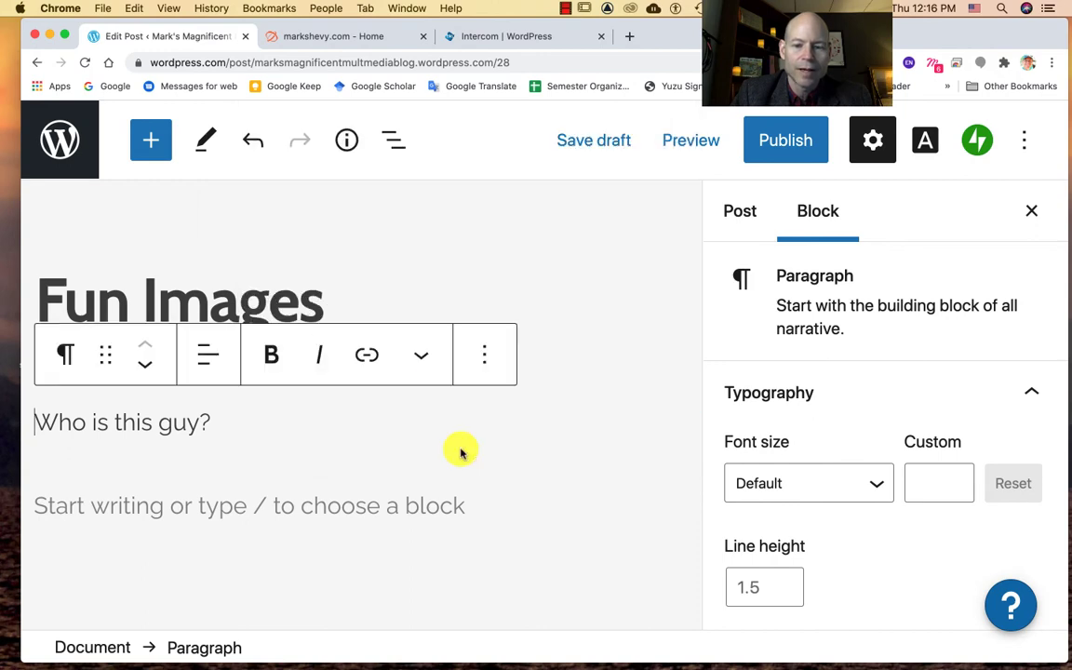
scroll(366, 514, down, 5)
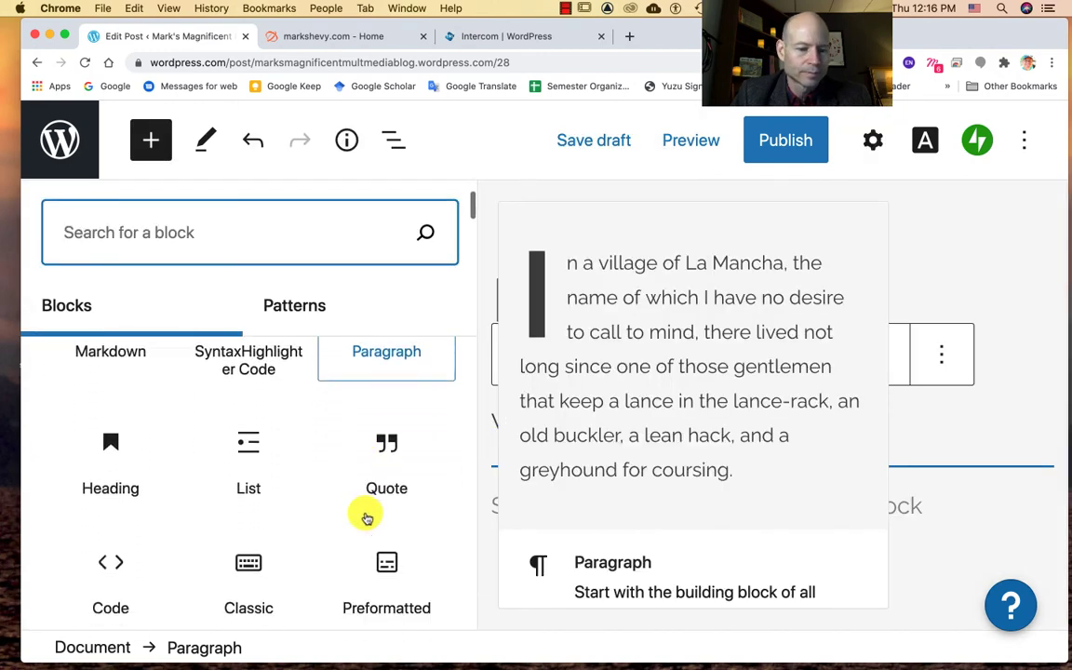
scroll(367, 517, down, 10)
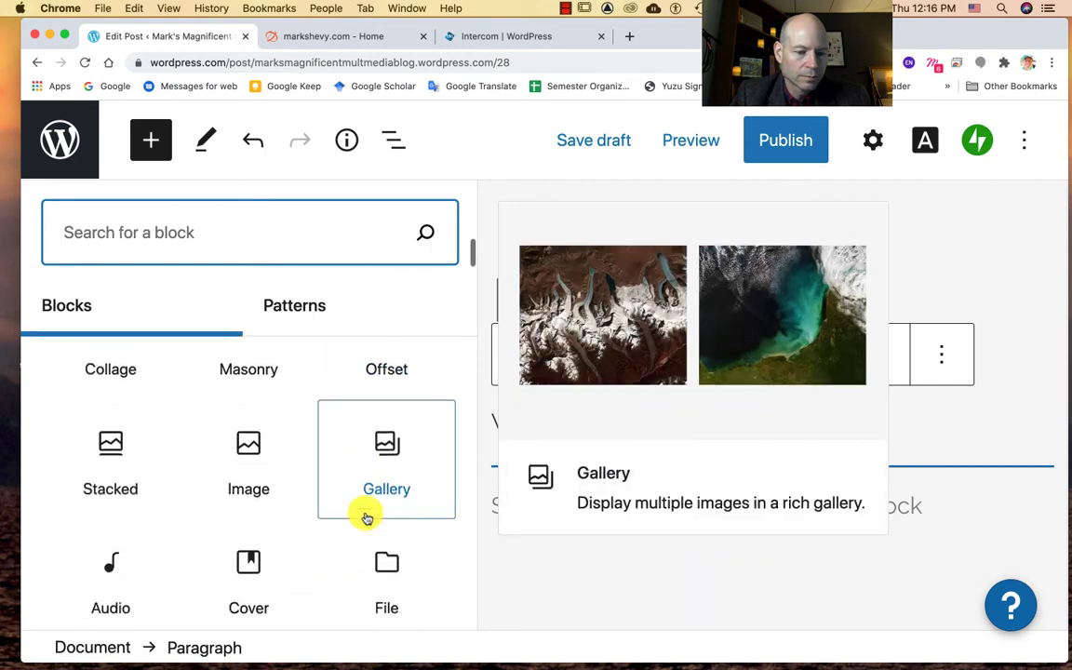
click(251, 437)
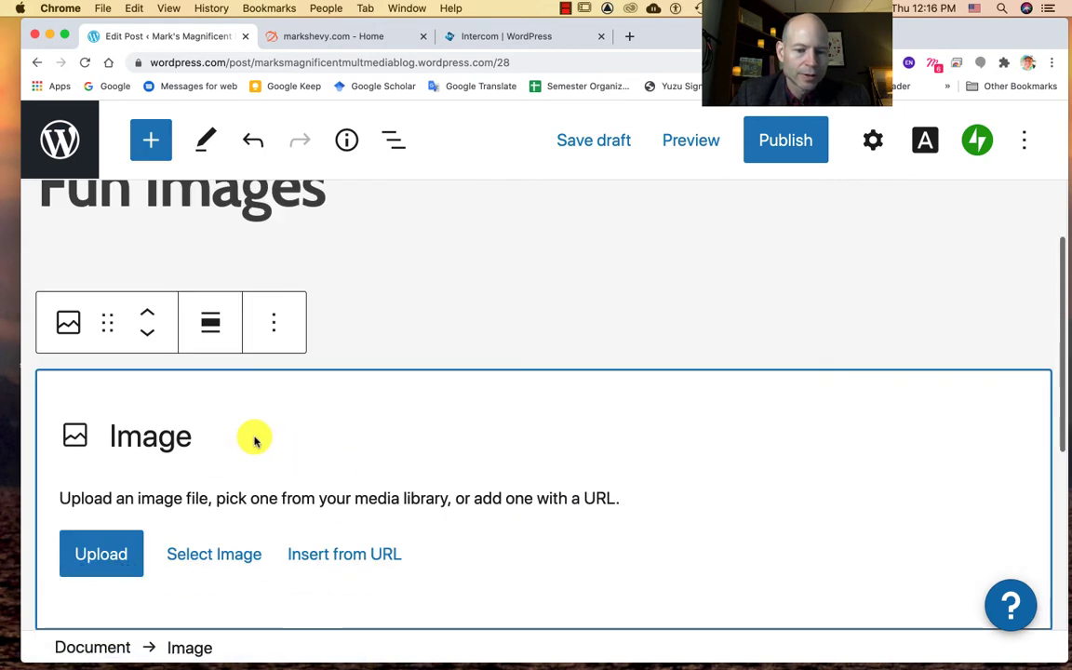
- Upload the professor's YouTube picture from the aaaBlogImages folder into the Image block and shrink it to less than full width
click(110, 553)
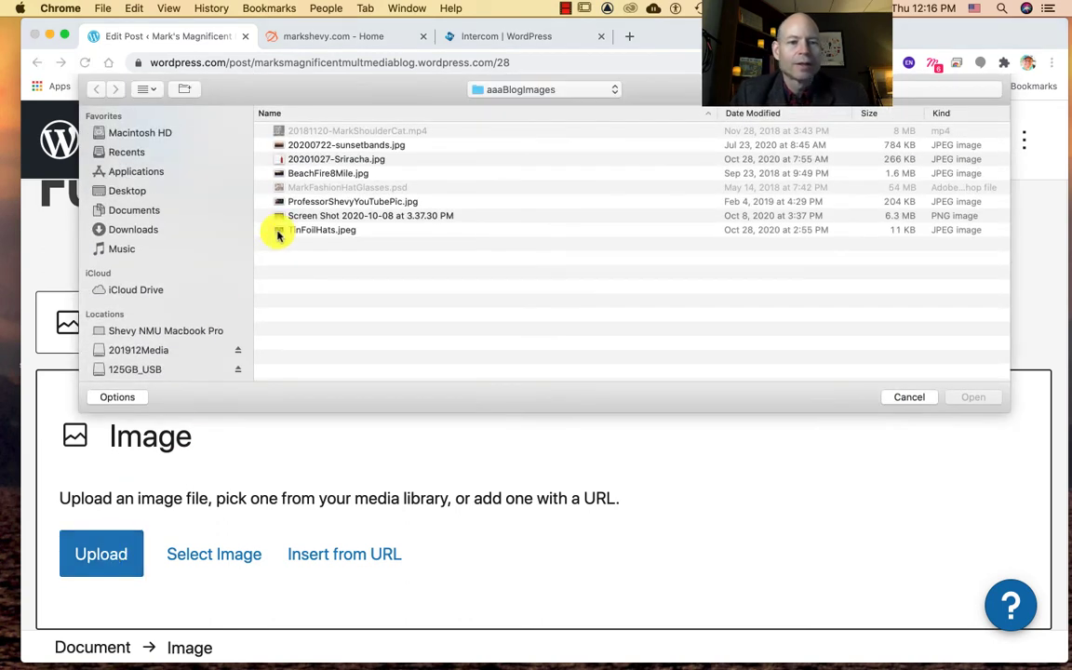
click(321, 203)
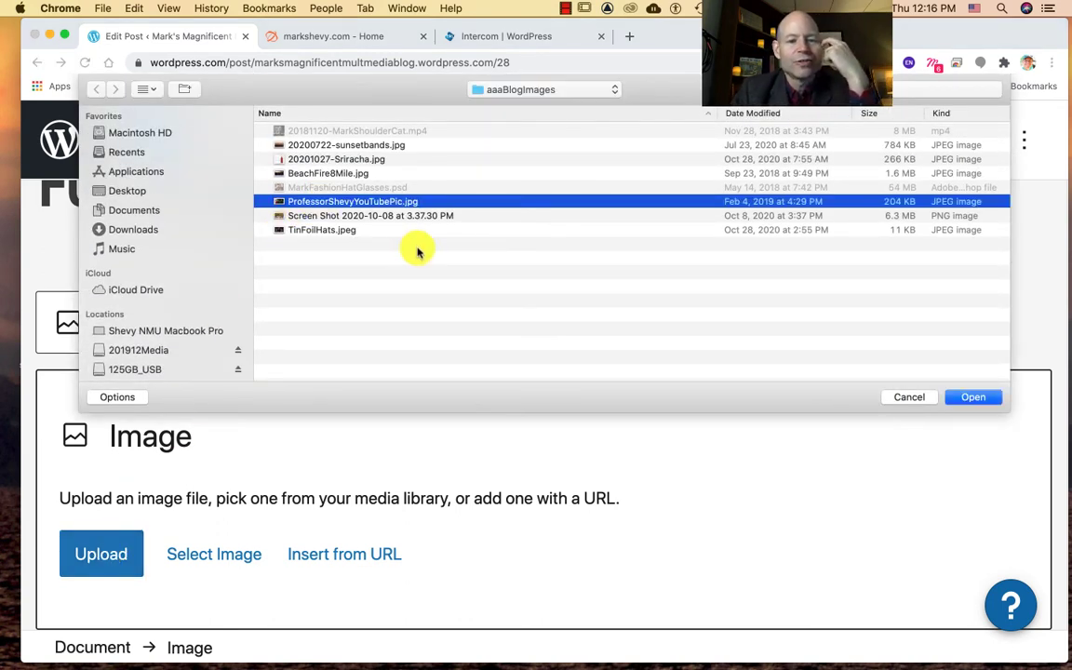
click(973, 399)
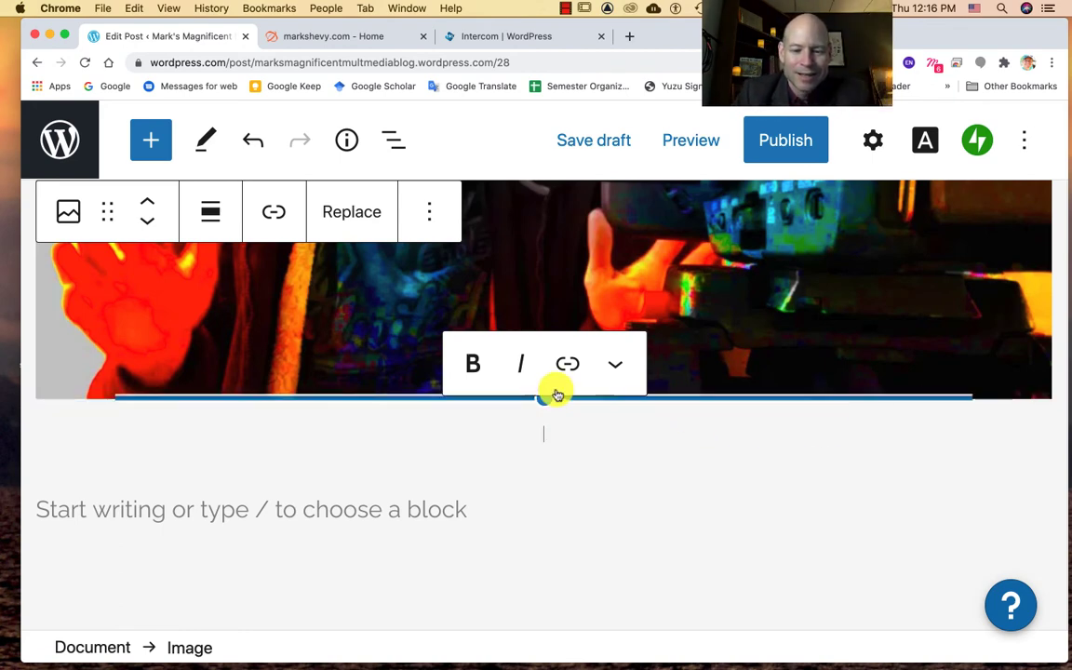
drag(549, 402, 440, 278)
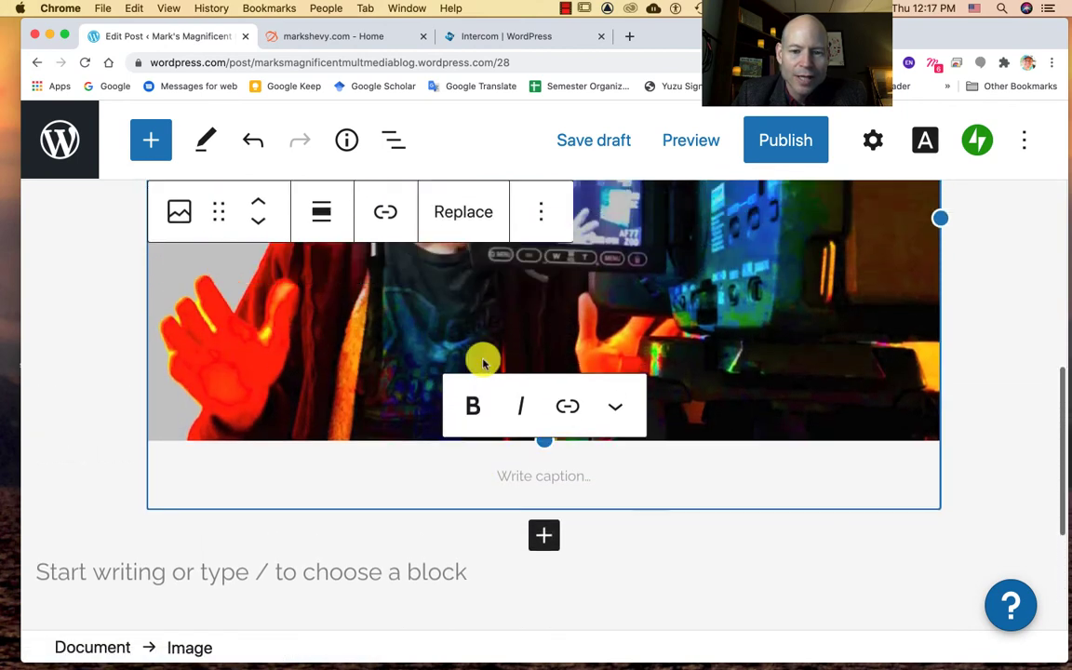
- Caption the uploaded picture "Random guy in front of the camera." and check it beneath the paragraph
click(539, 499)
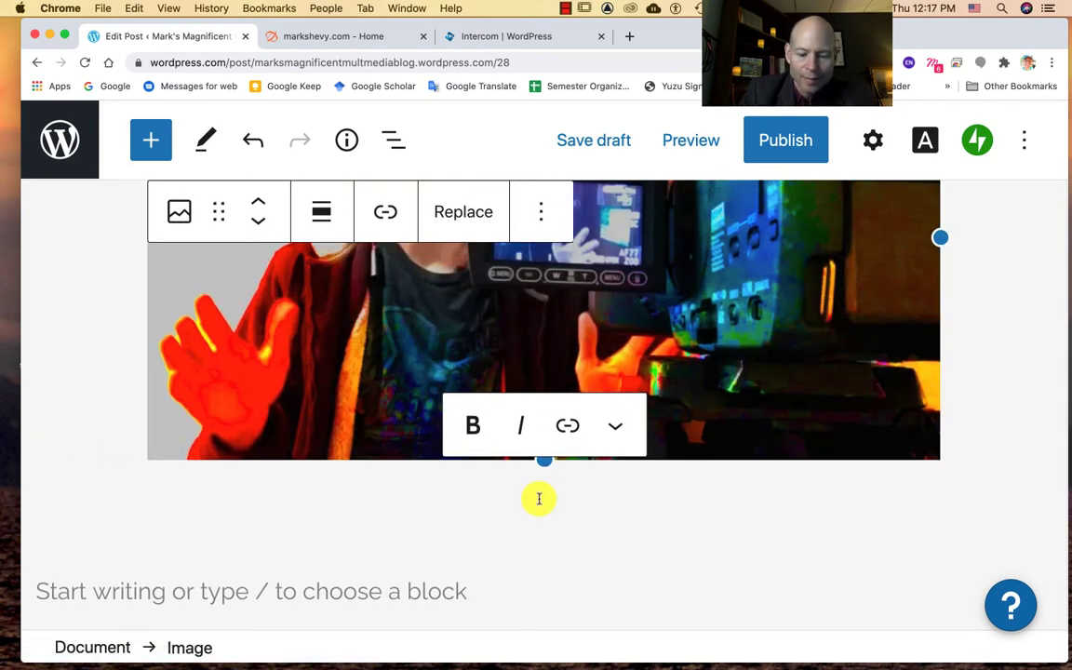
scroll(542, 499, down, 1)
text(Random)
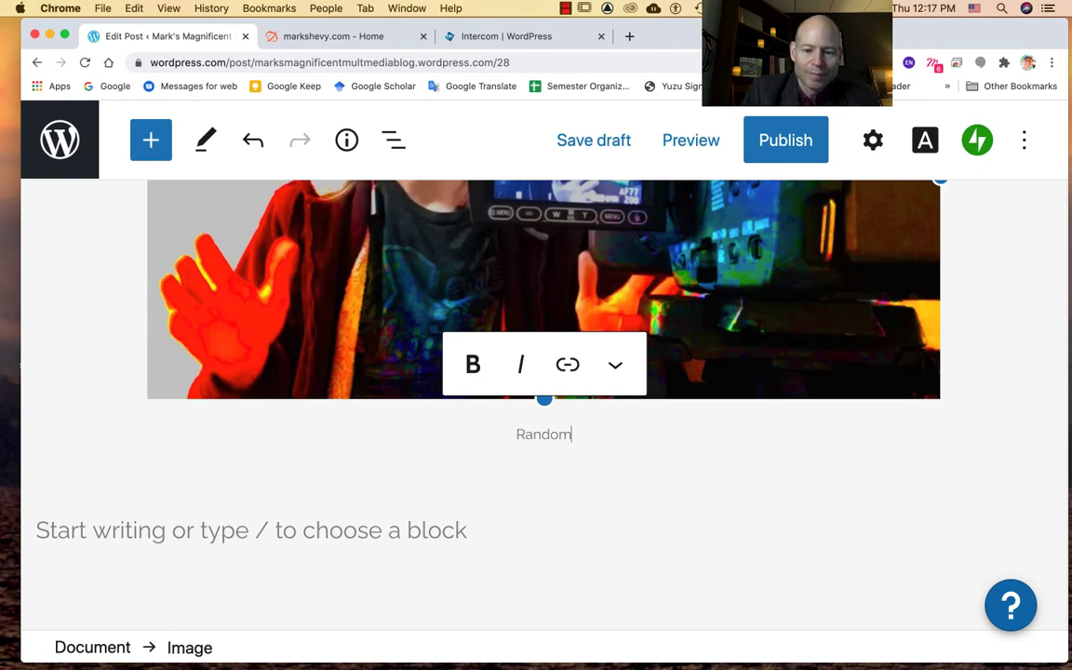
text( guy in )
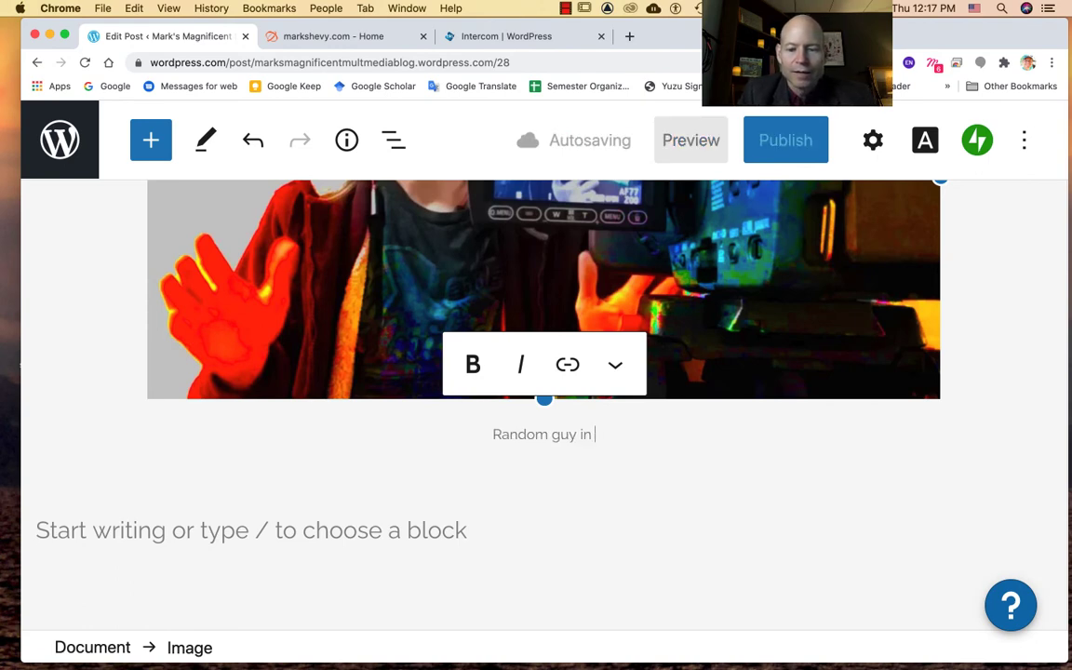
text(front of the )
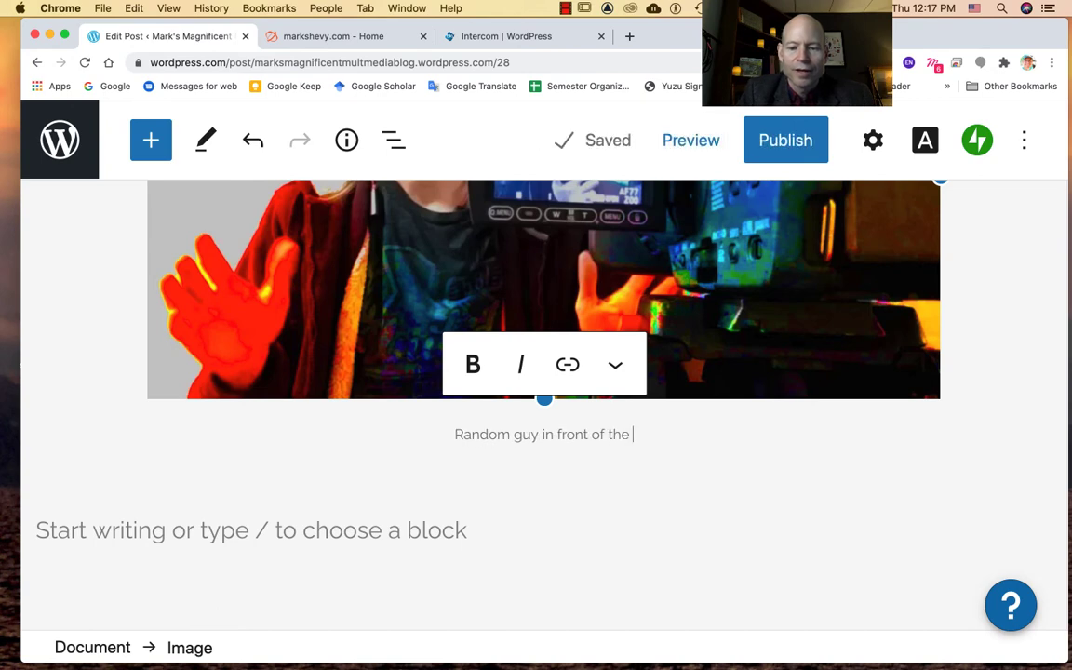
text(cm)
text(mera.)
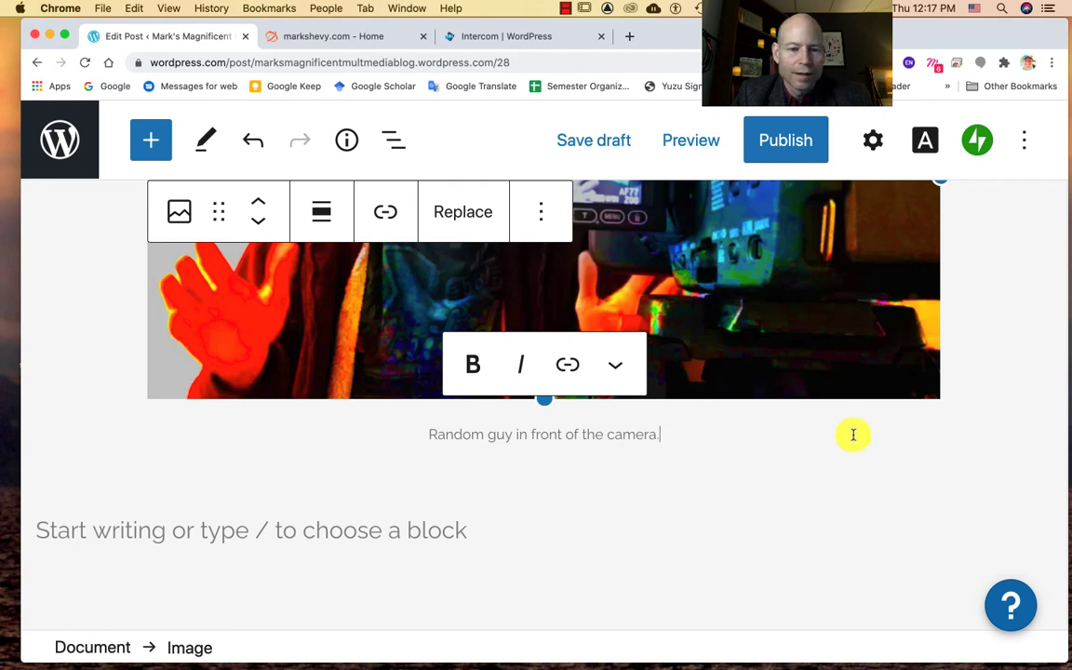
scroll(853, 434, up, 5)
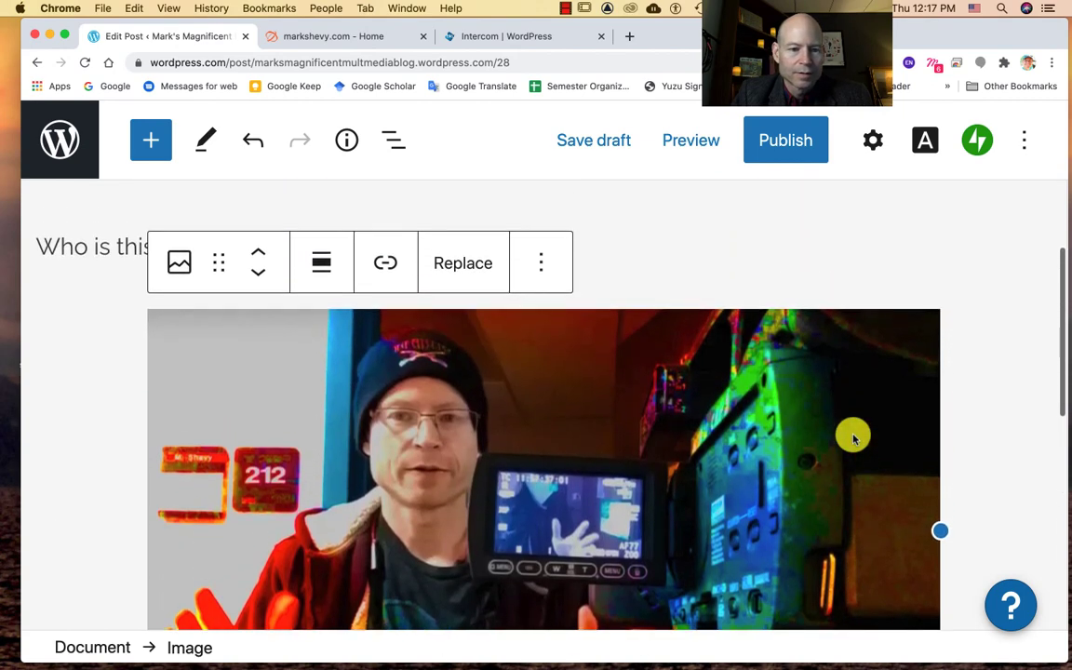
- Align the captioned picture of the man with the camera to the left below the "Who is this guy?" paragraph
click(671, 248)
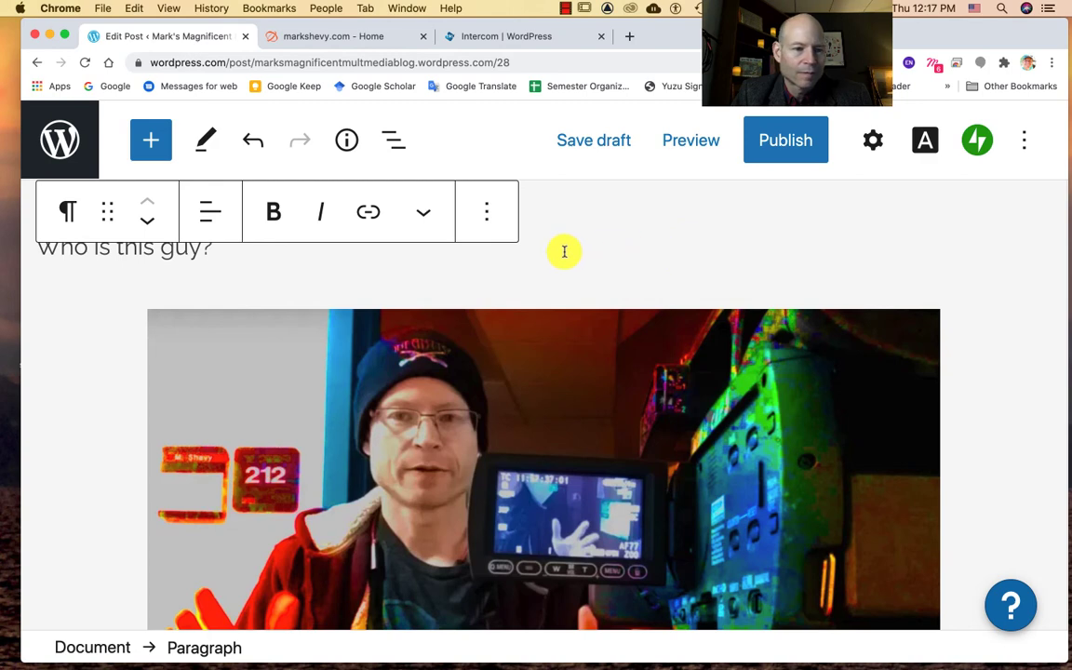
scroll(564, 252, up, 2)
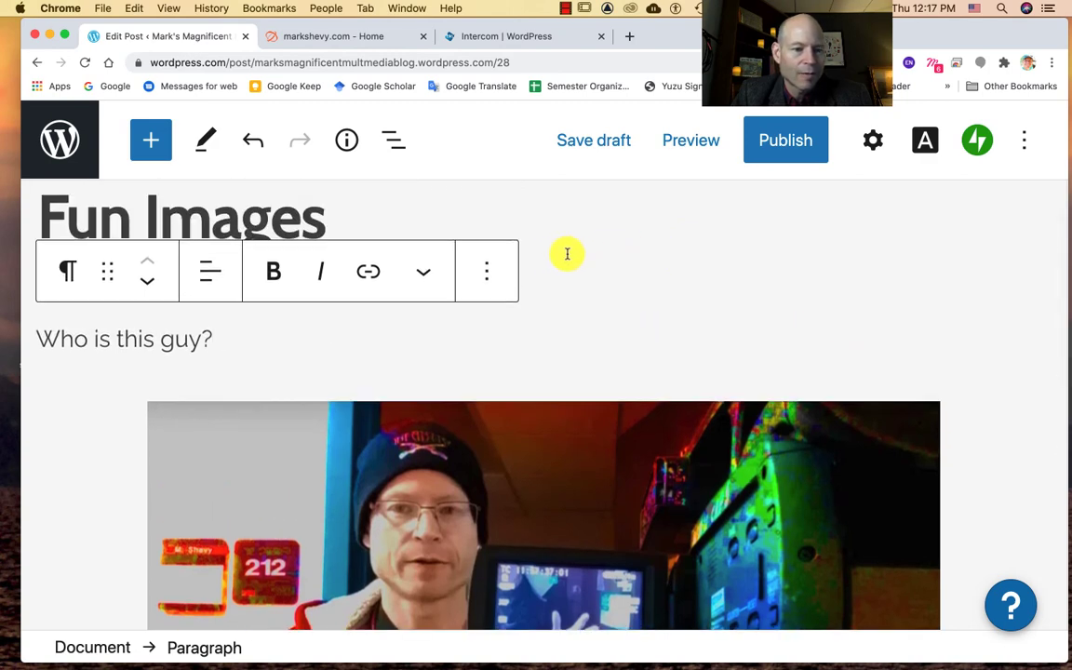
scroll(567, 253, down, 1)
click(586, 442)
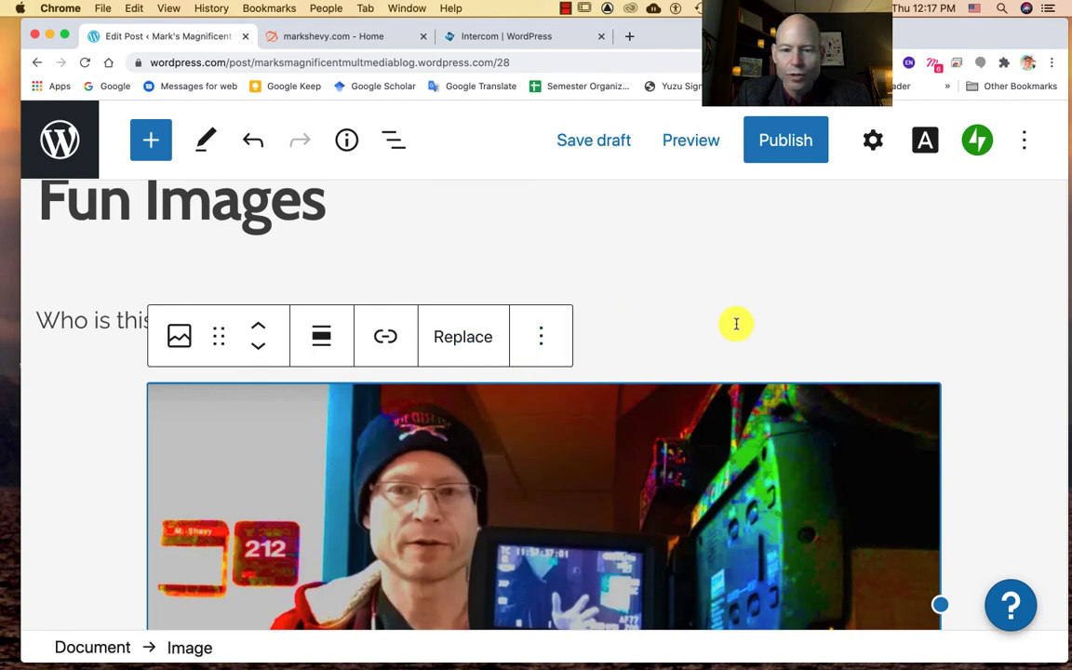
scroll(734, 323, down, 1)
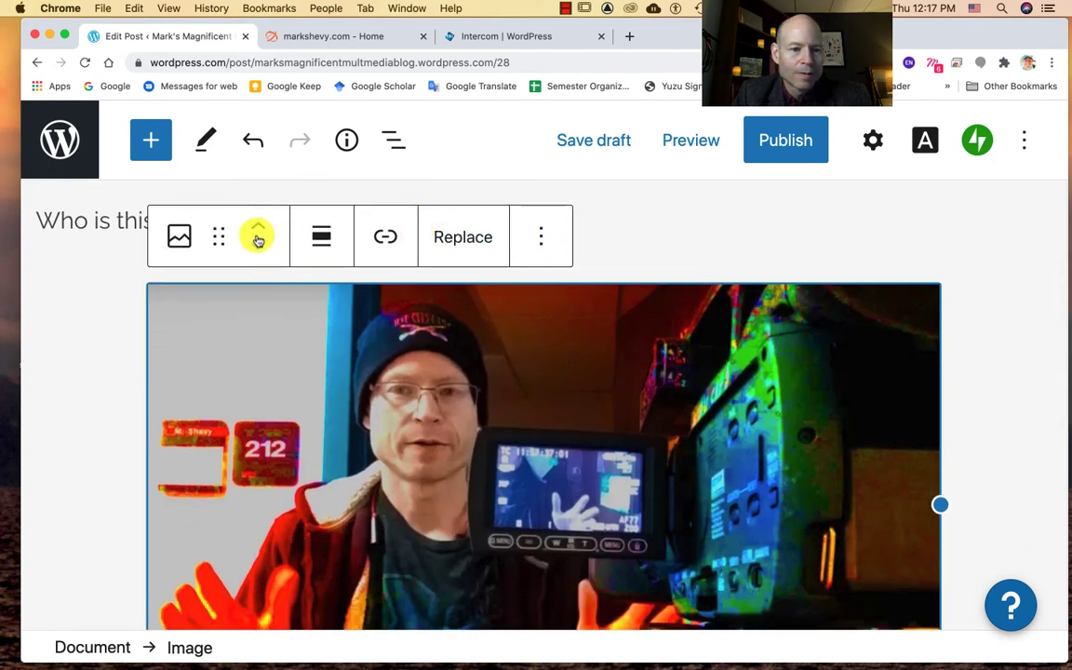
click(326, 249)
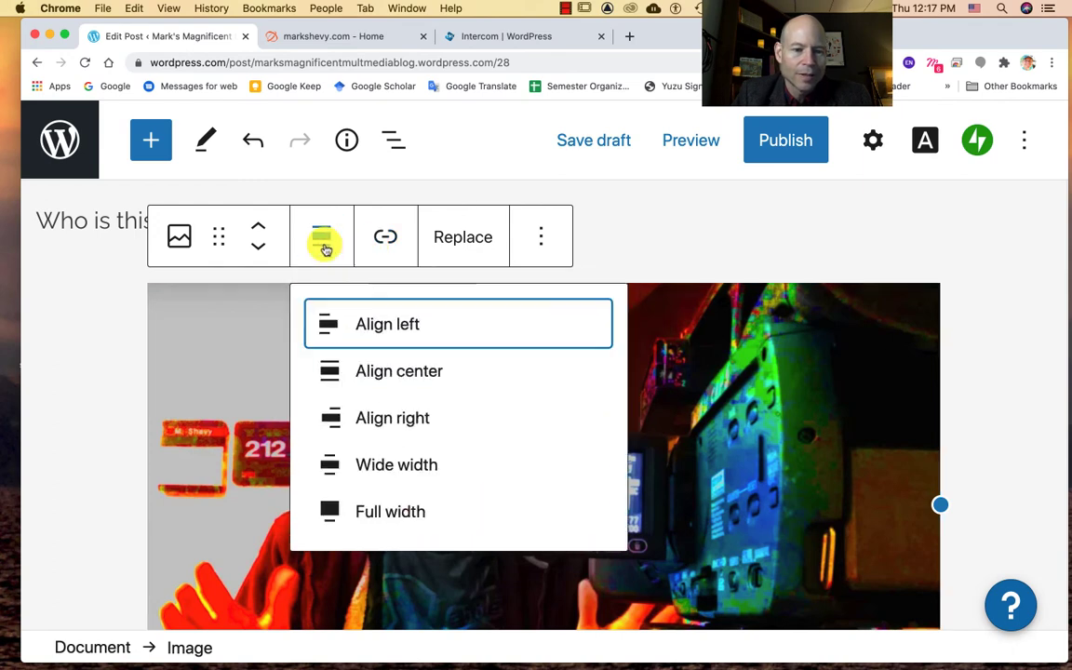
click(388, 325)
scroll(373, 395, up, 5)
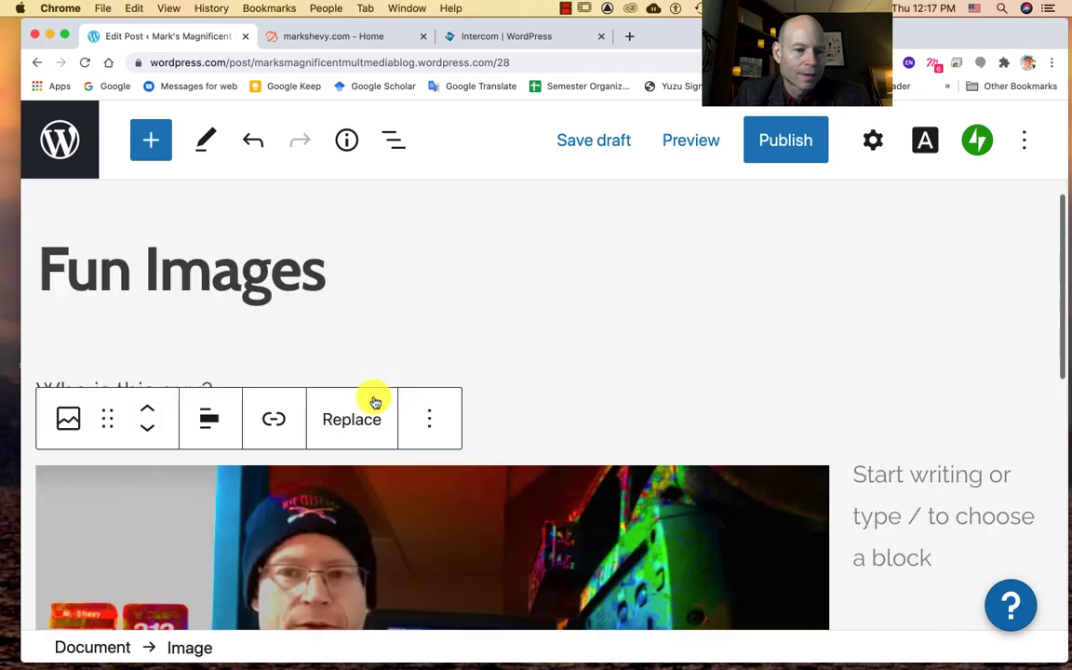
scroll(372, 400, down, 2)
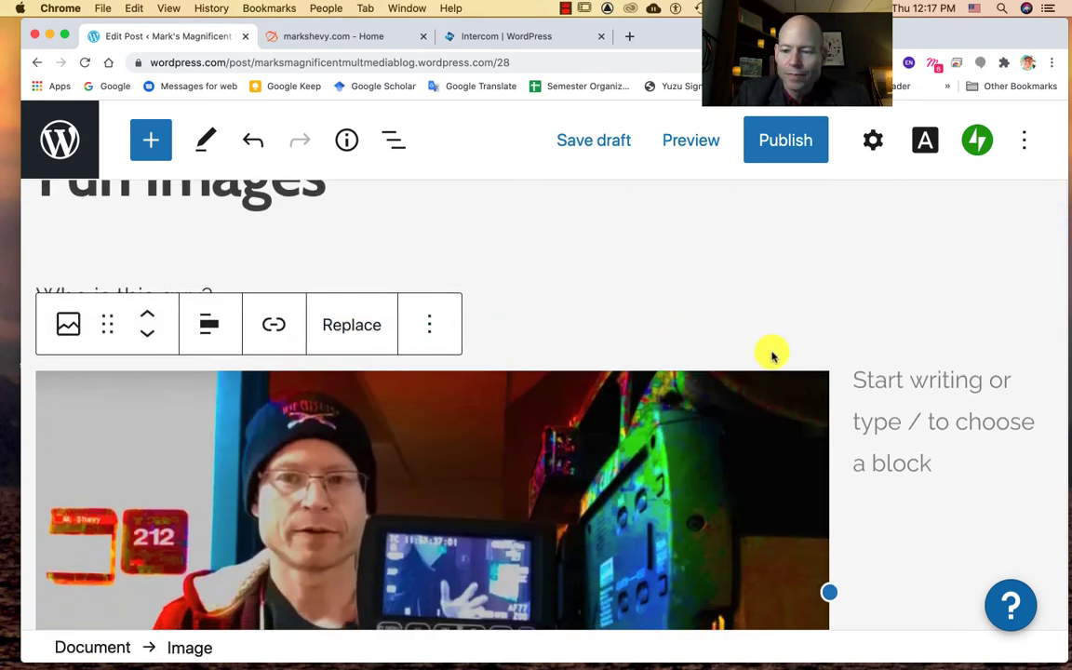
scroll(742, 383, down, 4)
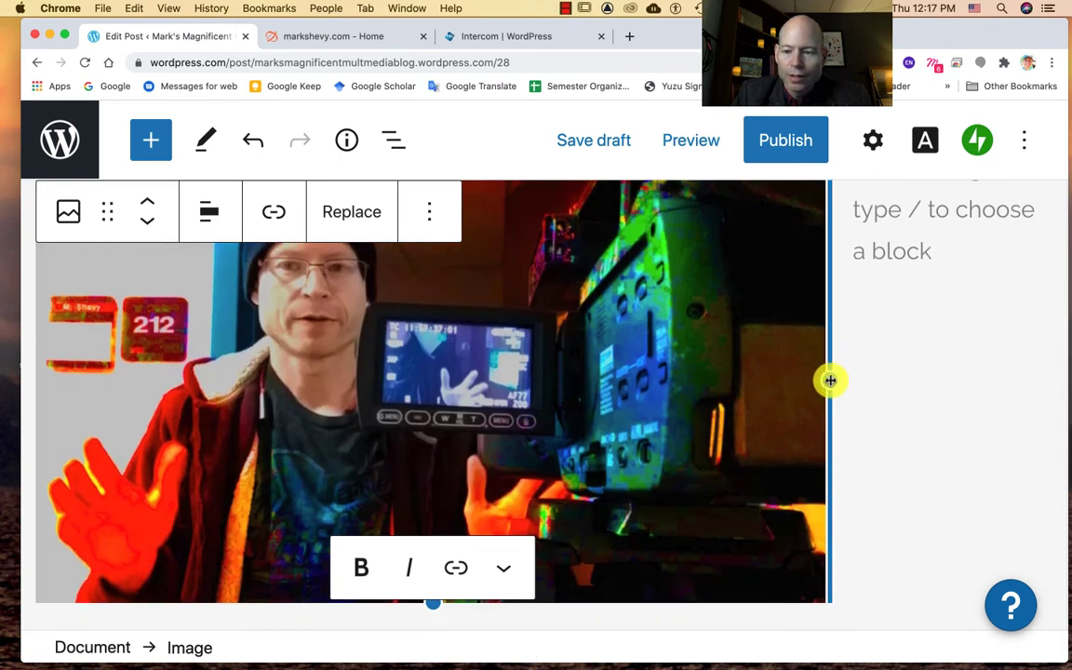
- Shrink the captioned picture to slightly less than half the content width and align it to the center
drag(830, 379, 488, 304)
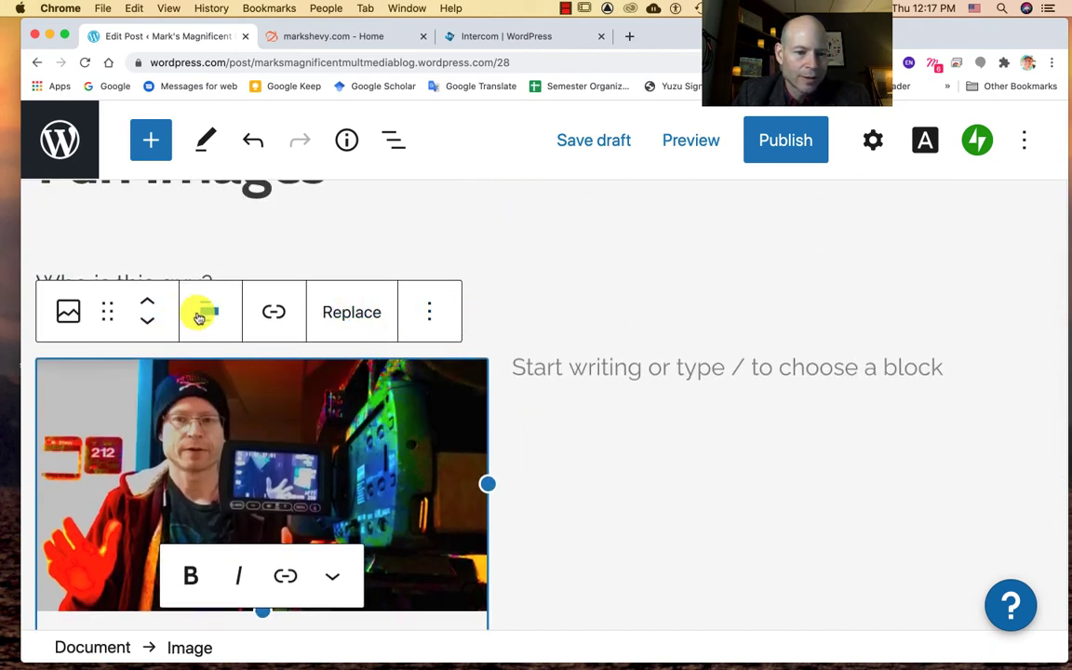
click(202, 315)
click(270, 452)
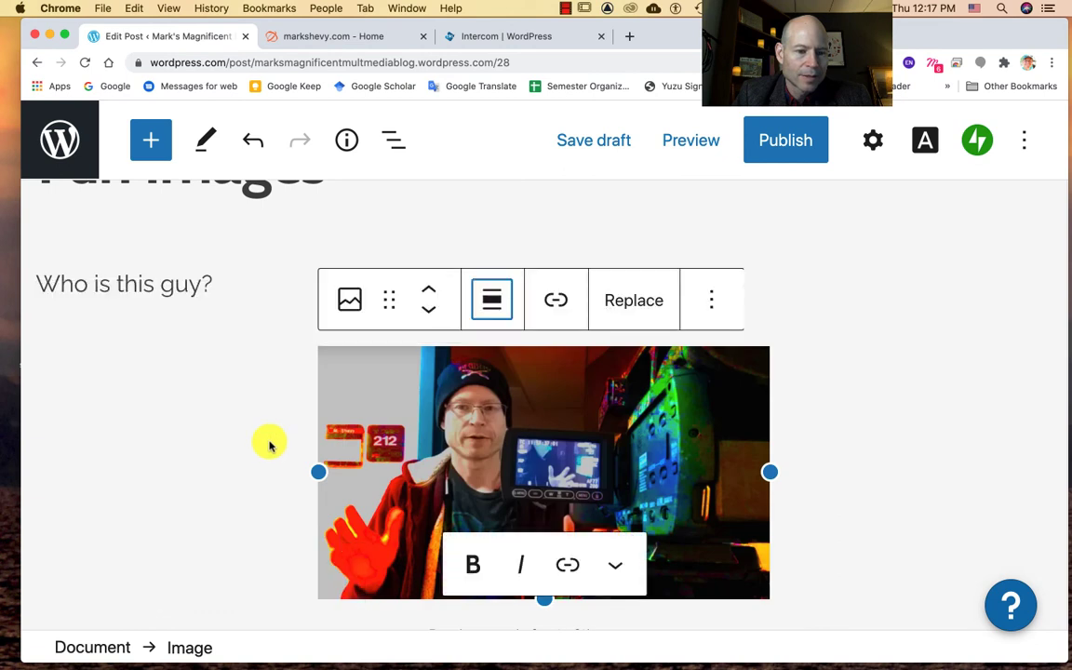
- Center the text of the "Who is this guy?" paragraph above the picture
click(206, 287)
click(210, 218)
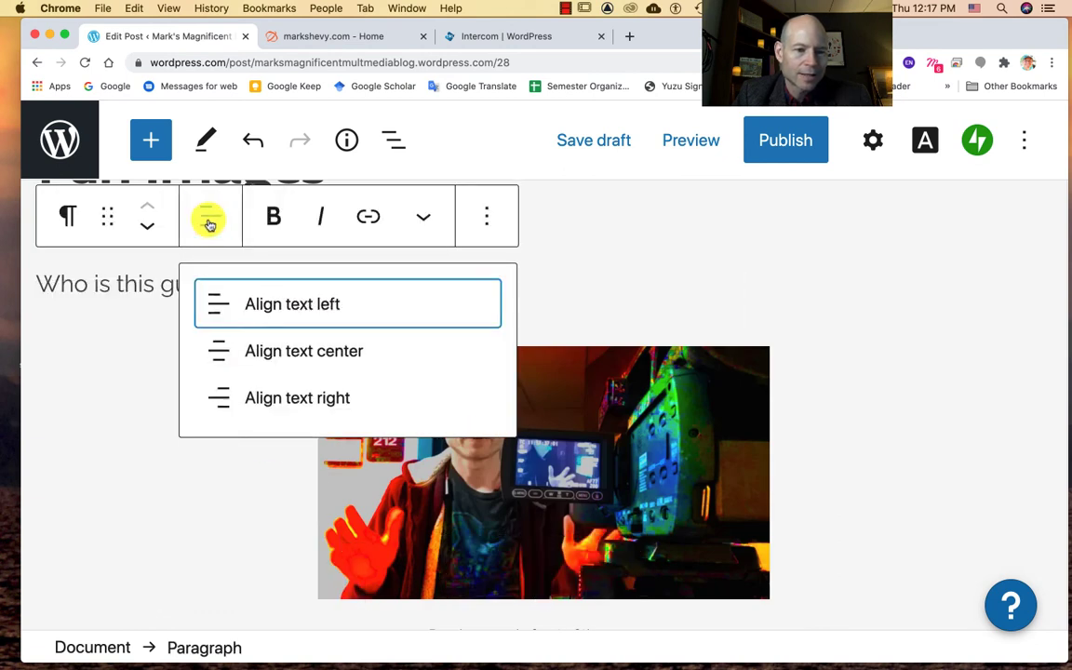
click(256, 354)
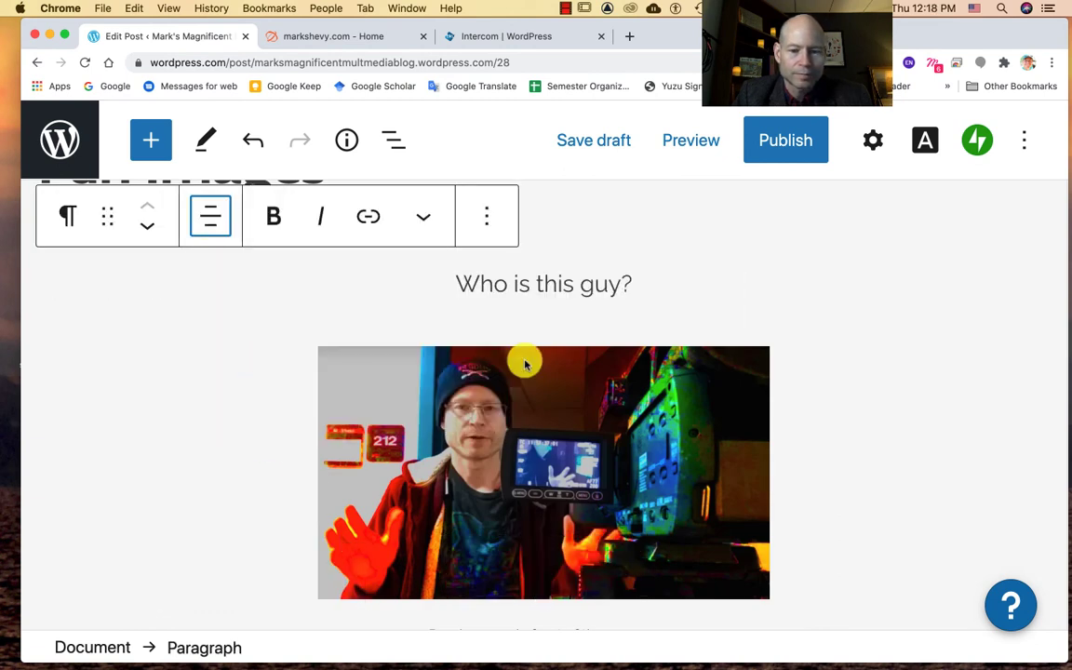
- Add the paragraph "If you're hanging out with this guy, here's something you might be likely to do..." below the captioned picture
scroll(523, 361, down, 2)
click(456, 579)
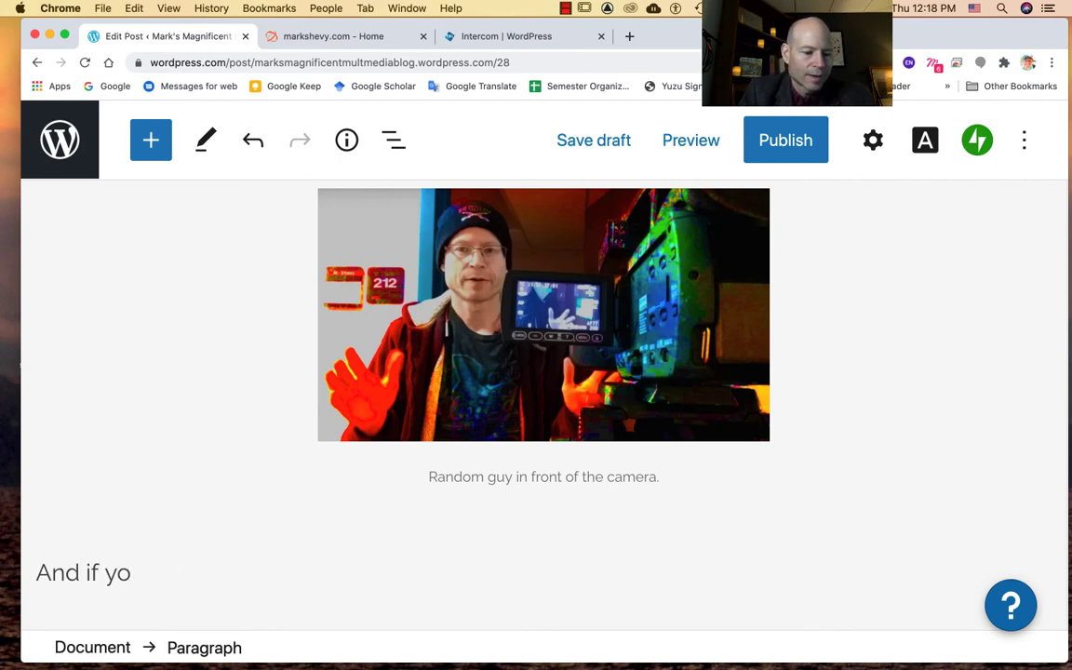
text(If)
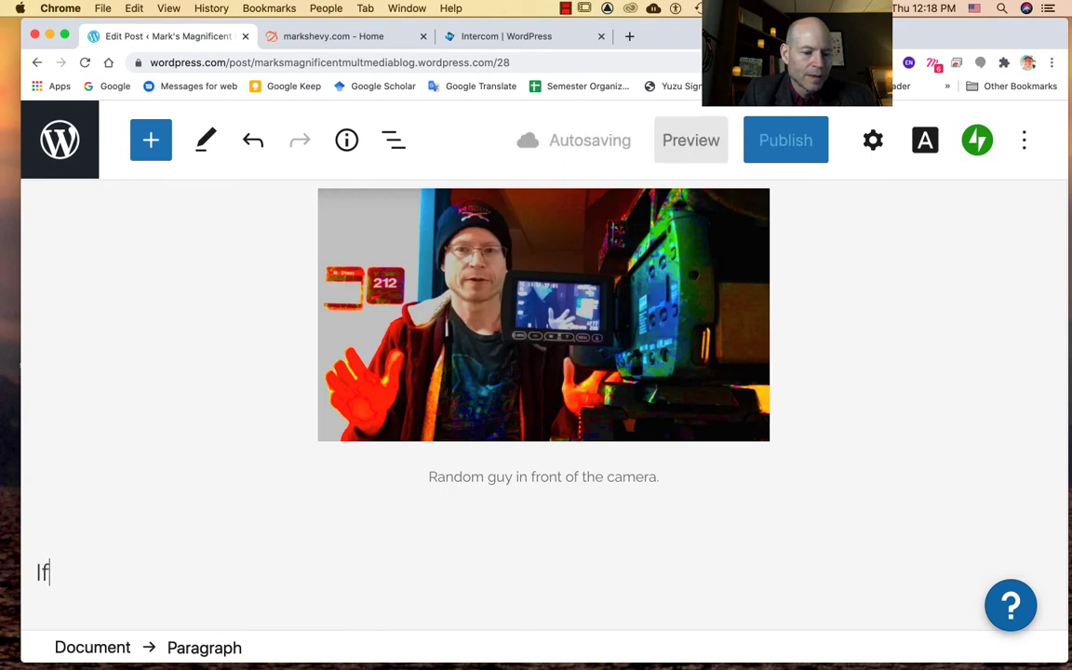
text( you're hanging out with this guy, here's something you might be likely to do...)
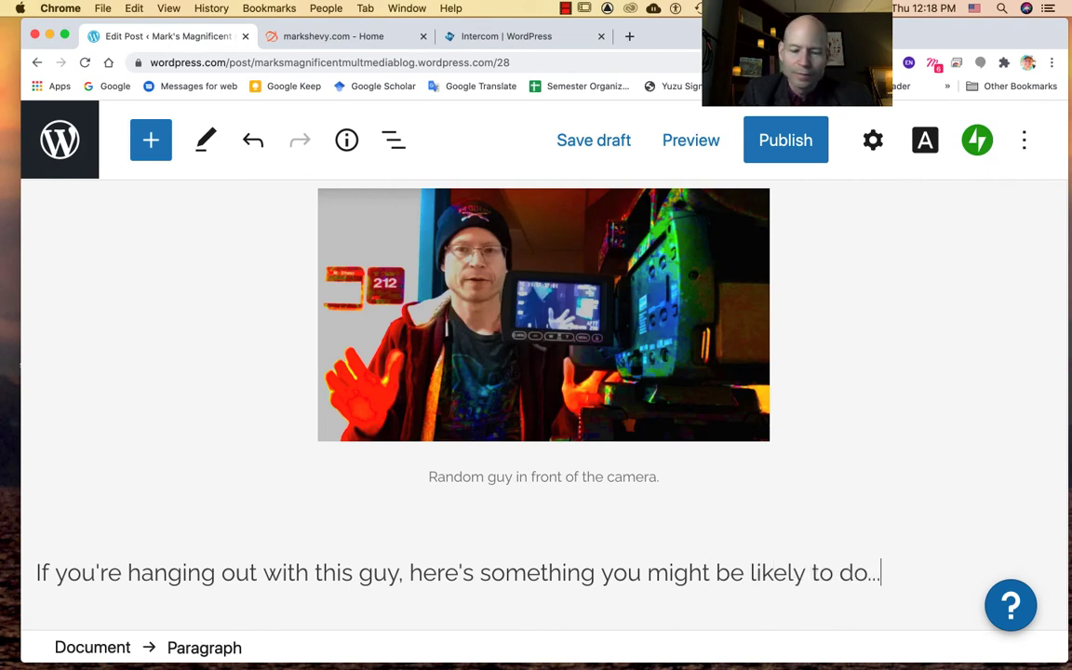
key(Return)
- Insert an Image block below the new paragraph and upload BeachFire8Mile.jpg from the aaaBlogImages folder into it
scroll(376, 591, down, 3)
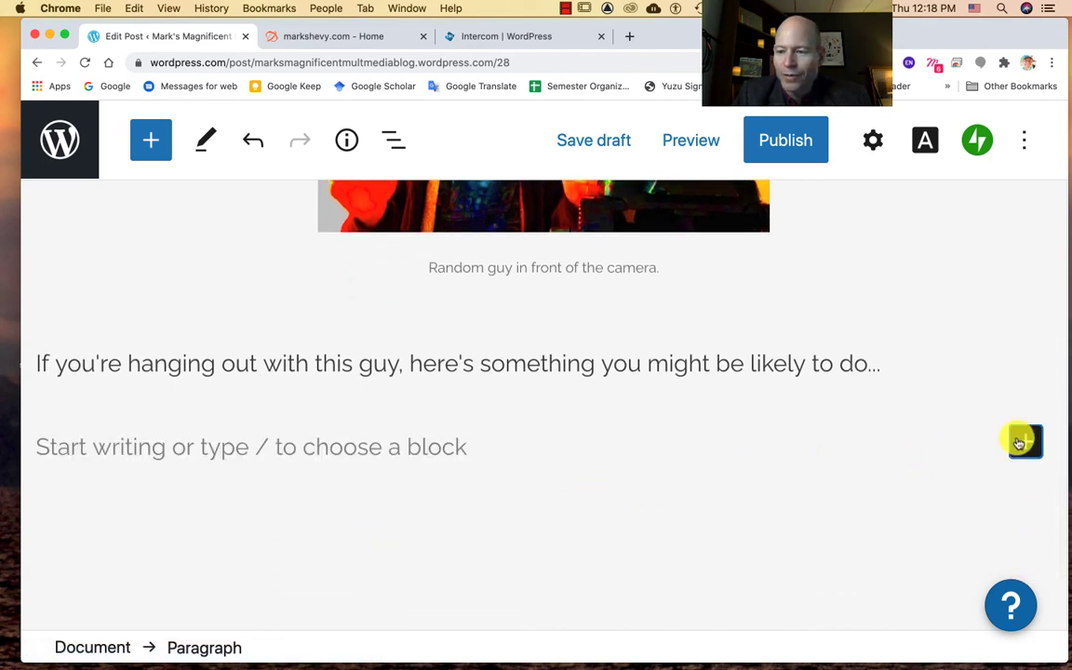
click(1024, 442)
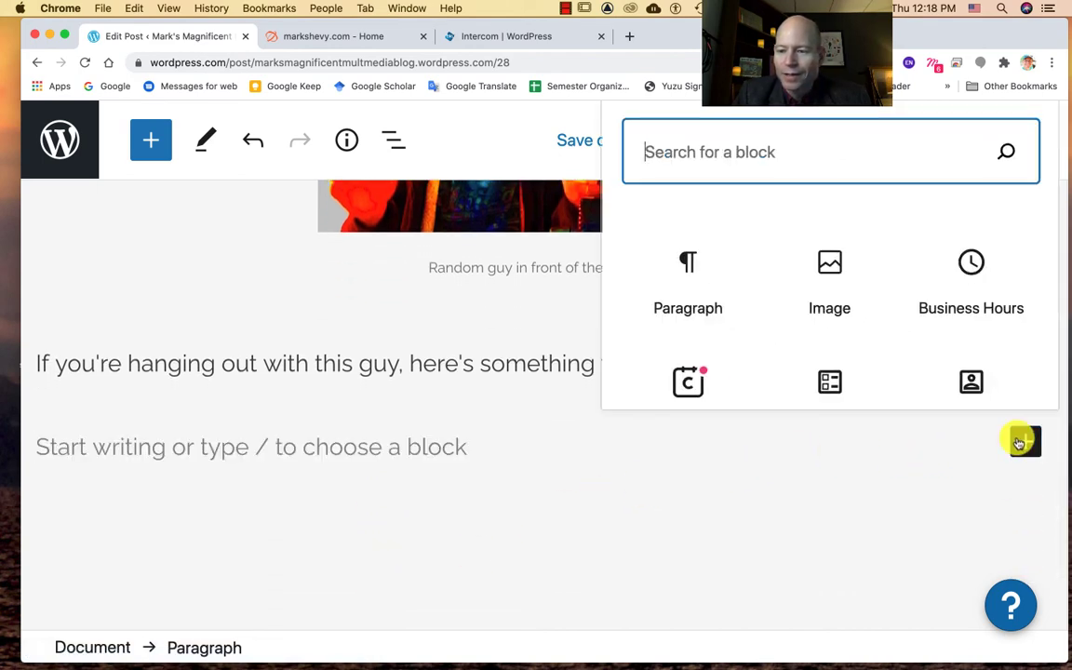
click(827, 270)
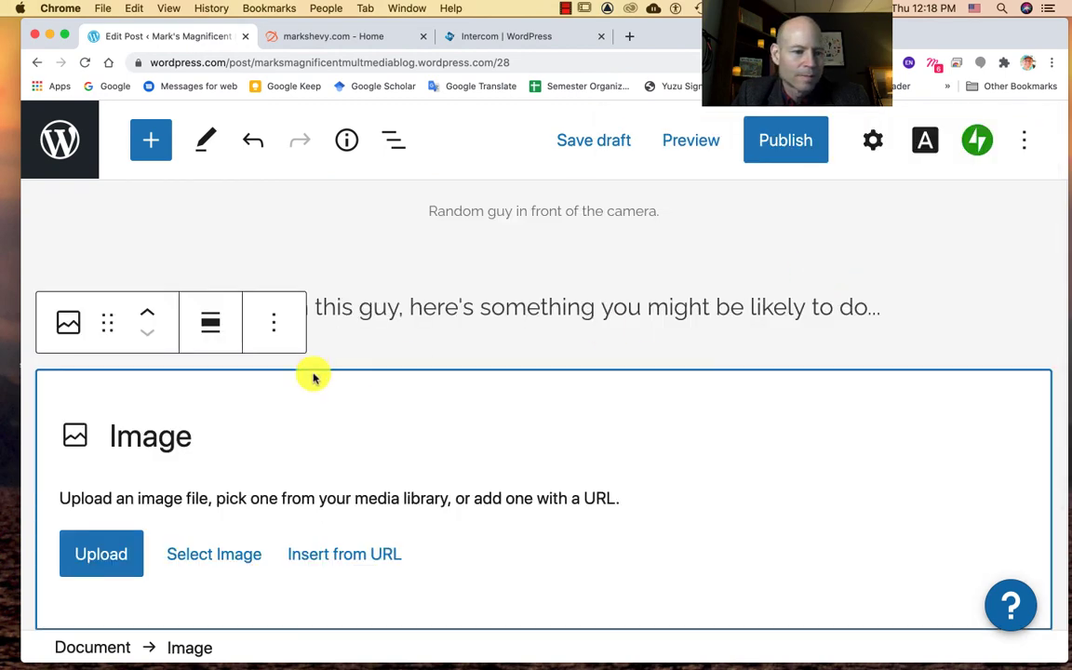
click(120, 557)
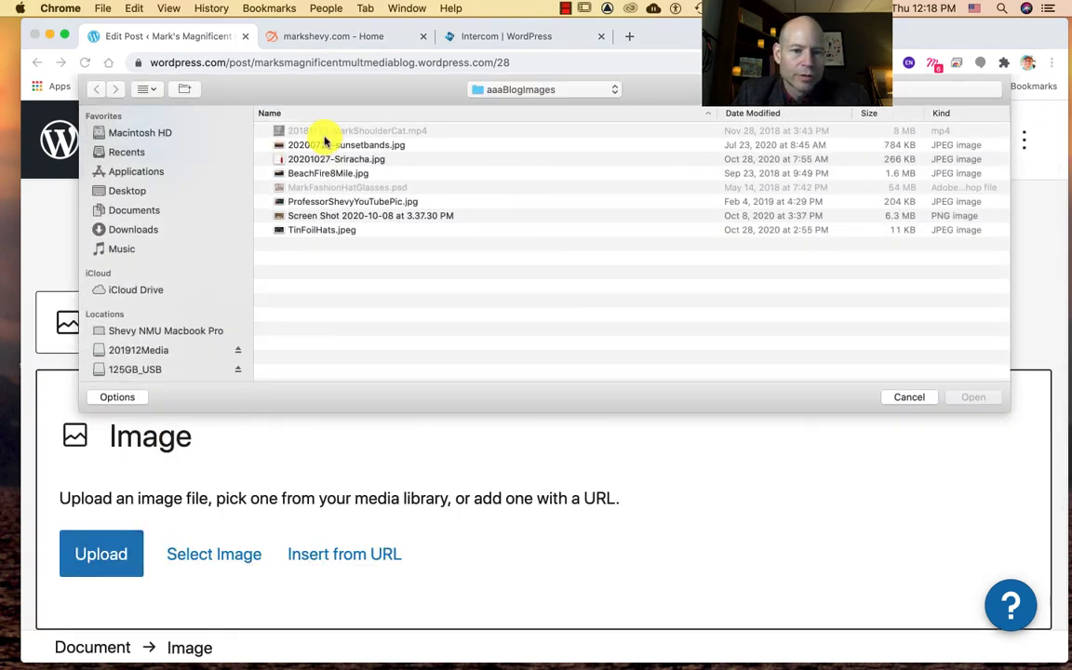
click(325, 174)
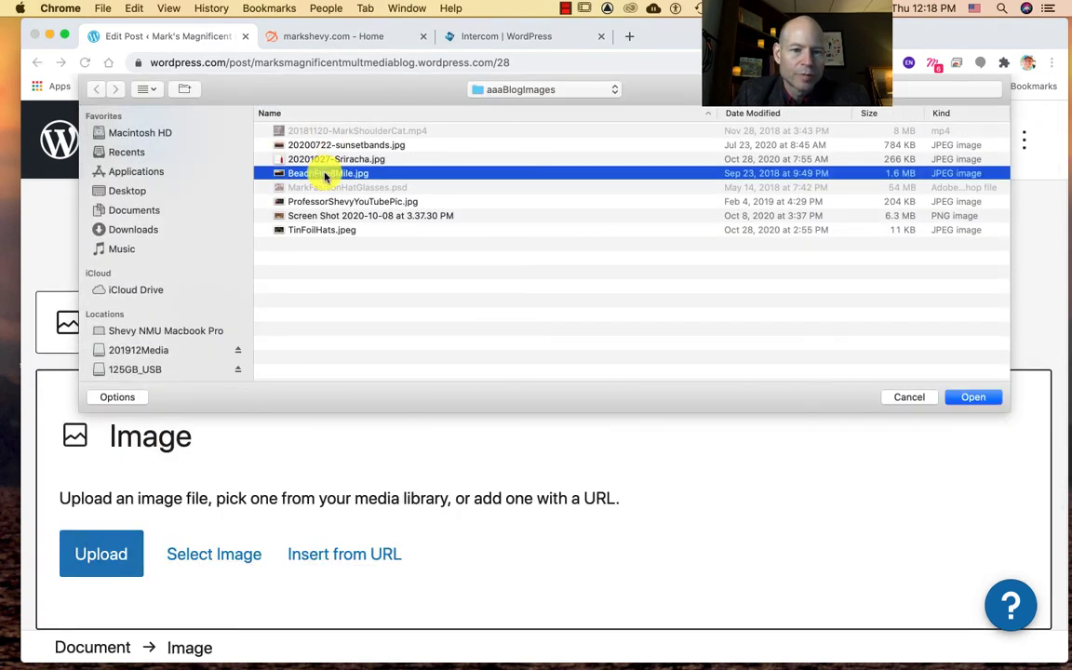
click(967, 397)
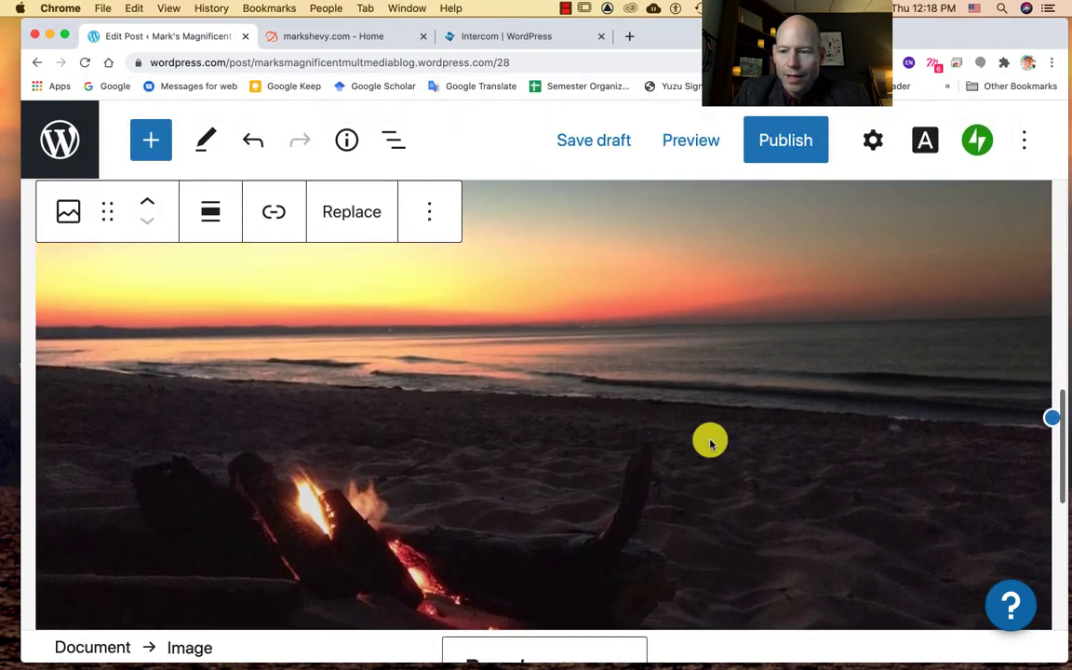
- Shrink the beach fire picture in stages until it is about as wide as the picture above it
scroll(710, 444, up, 1)
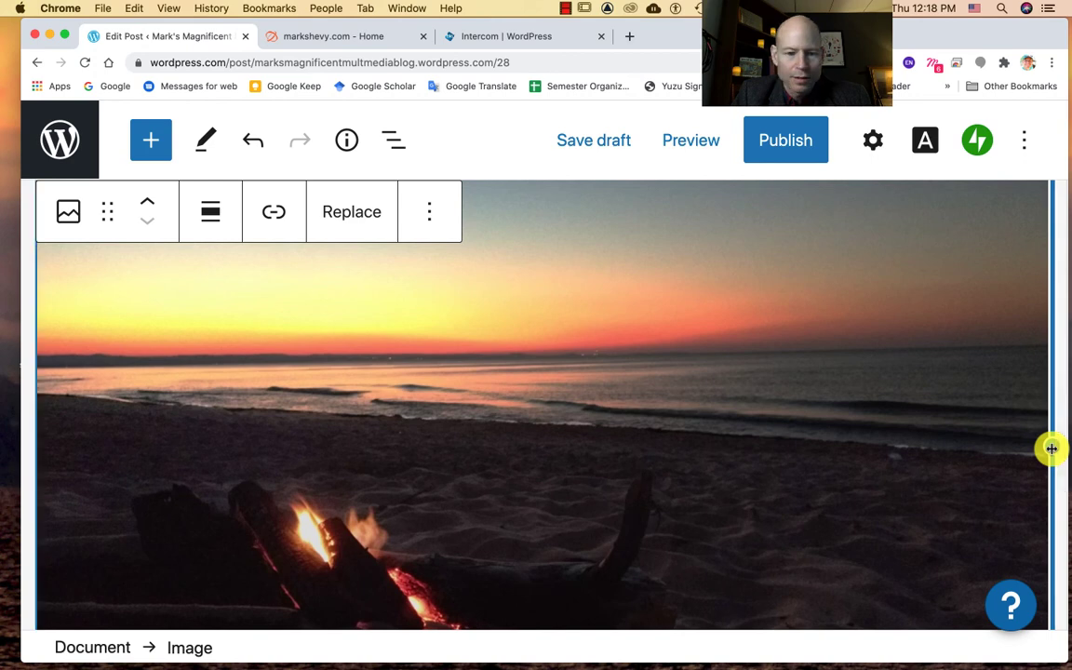
drag(1048, 447, 654, 443)
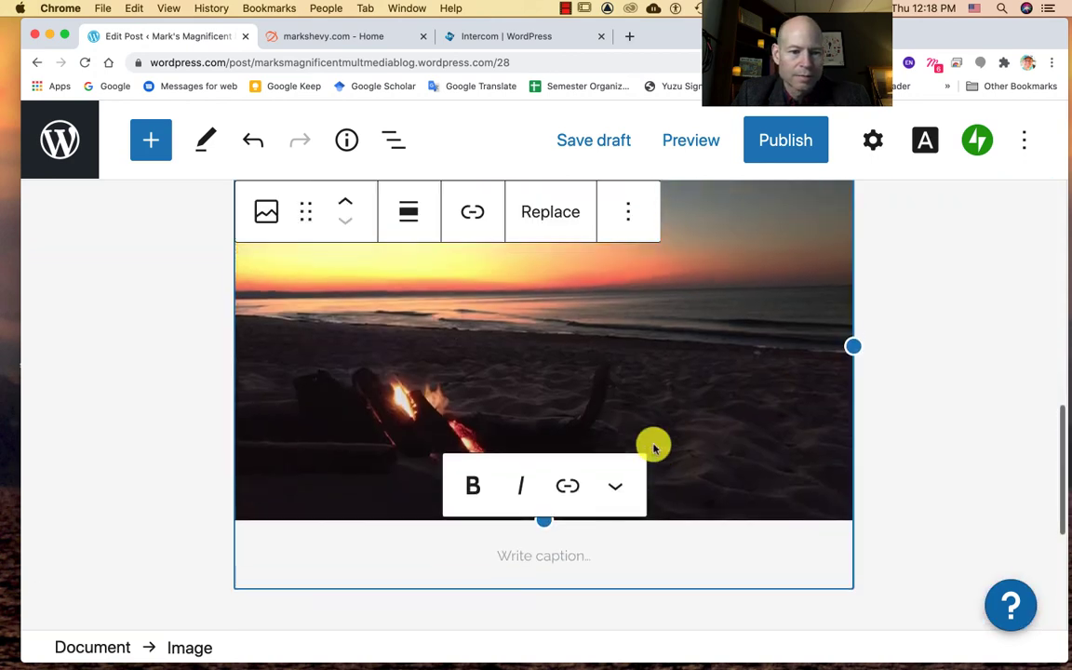
scroll(653, 443, up, 3)
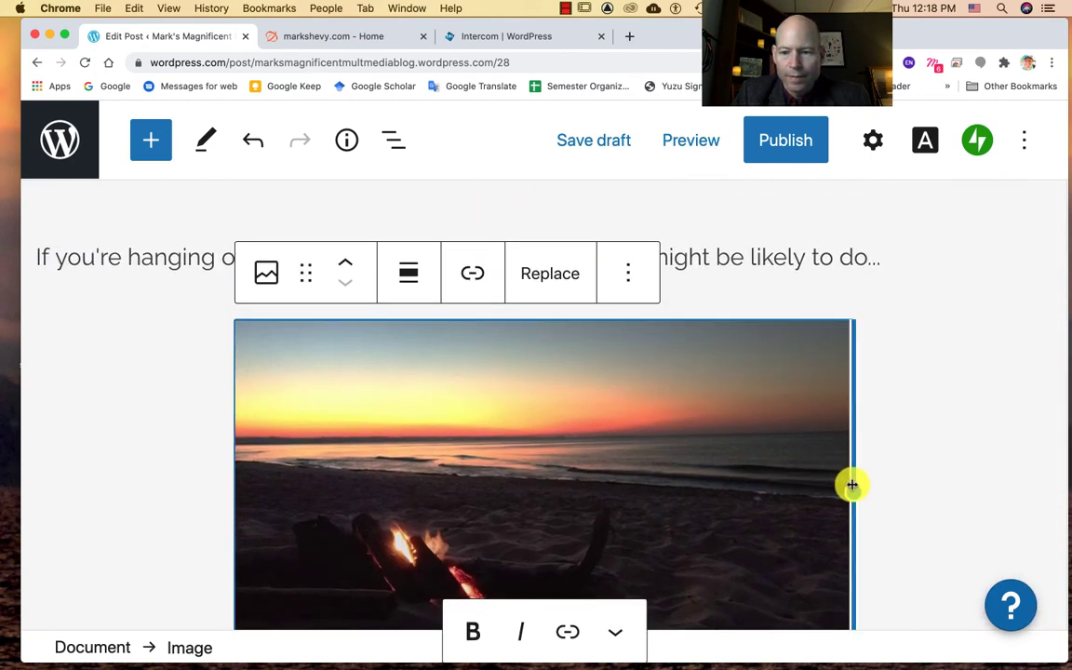
drag(848, 486, 797, 476)
scroll(886, 420, up, 2)
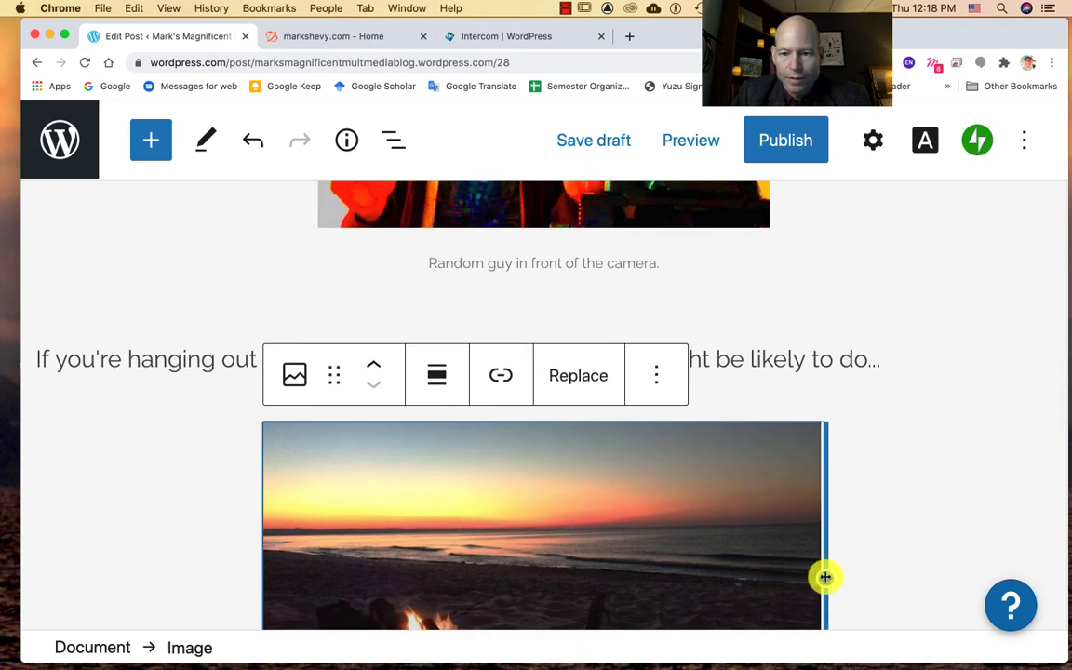
drag(827, 578, 730, 553)
scroll(762, 478, down, 4)
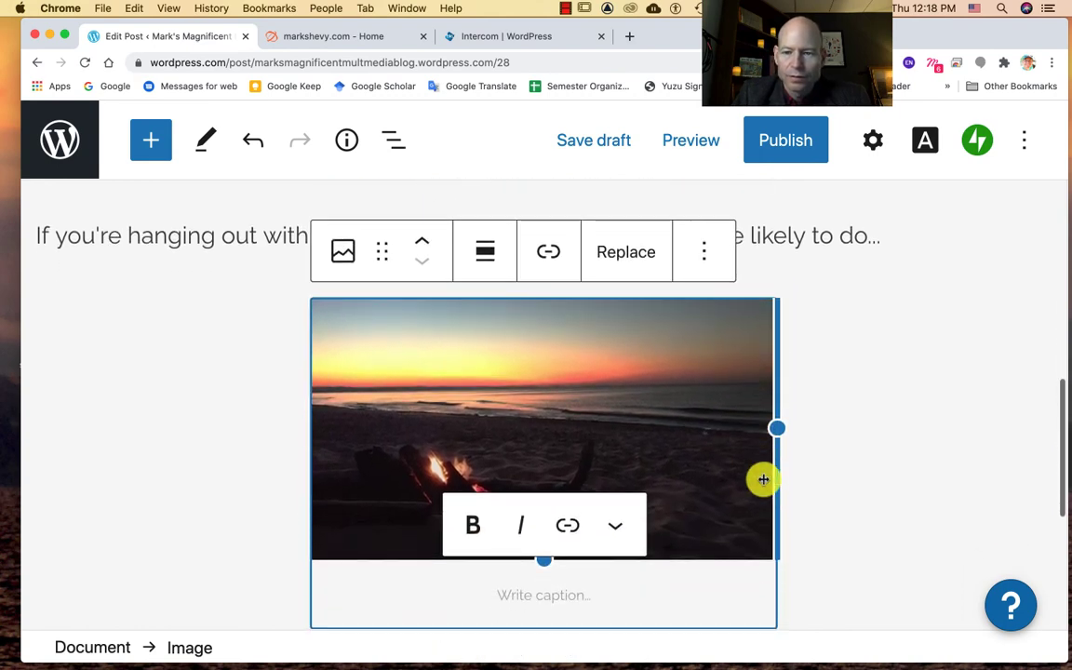
scroll(762, 479, up, 4)
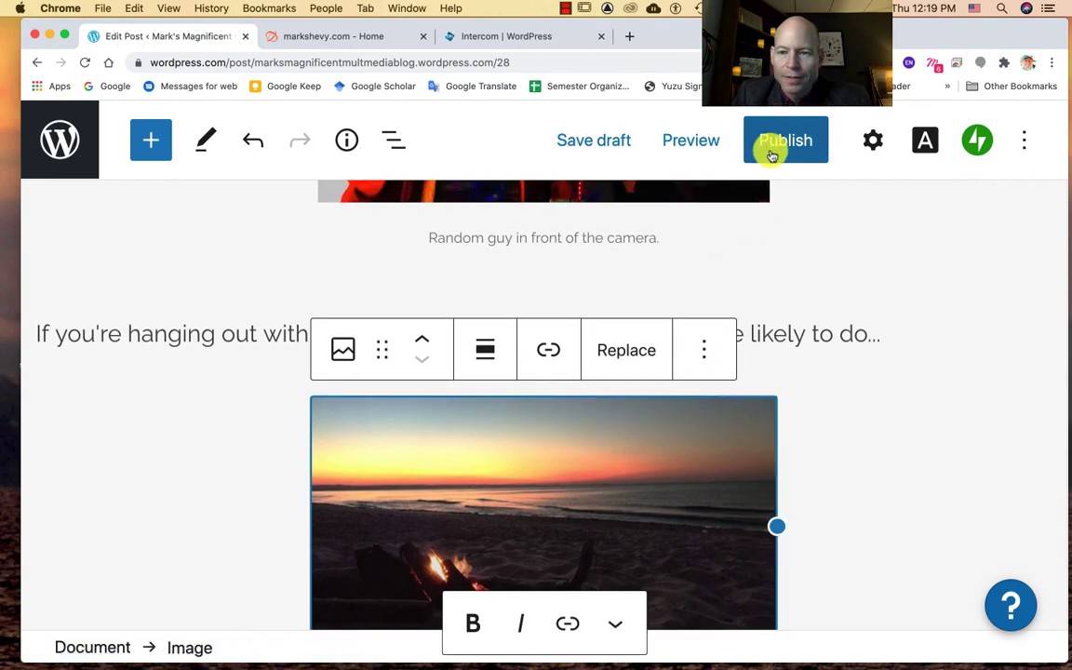
scroll(771, 224, down, 4)
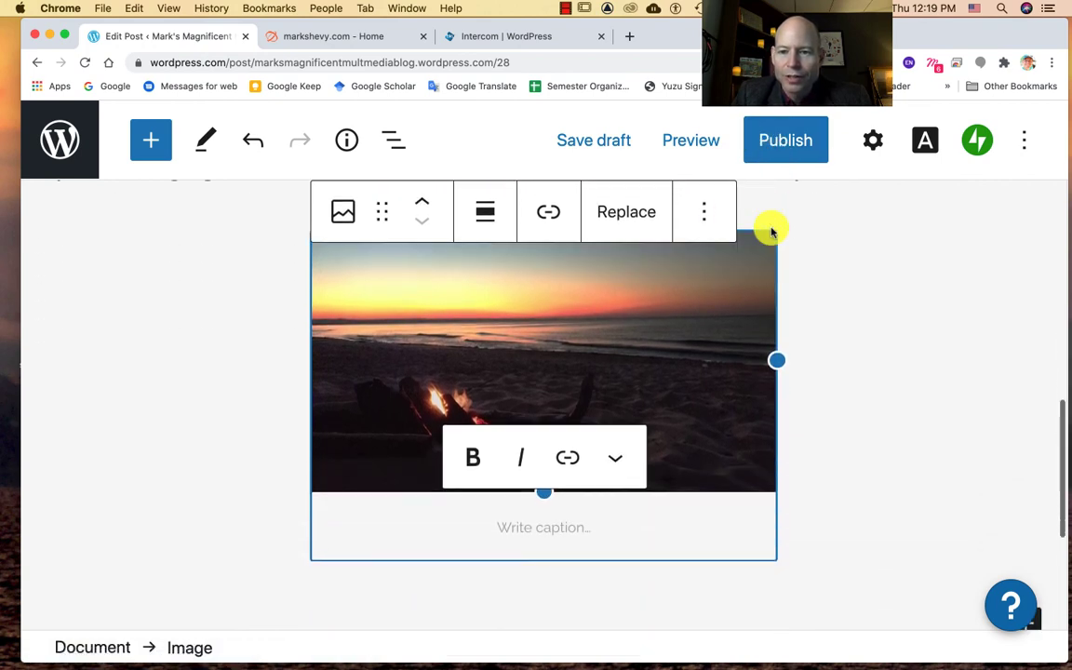
scroll(770, 229, down, 2)
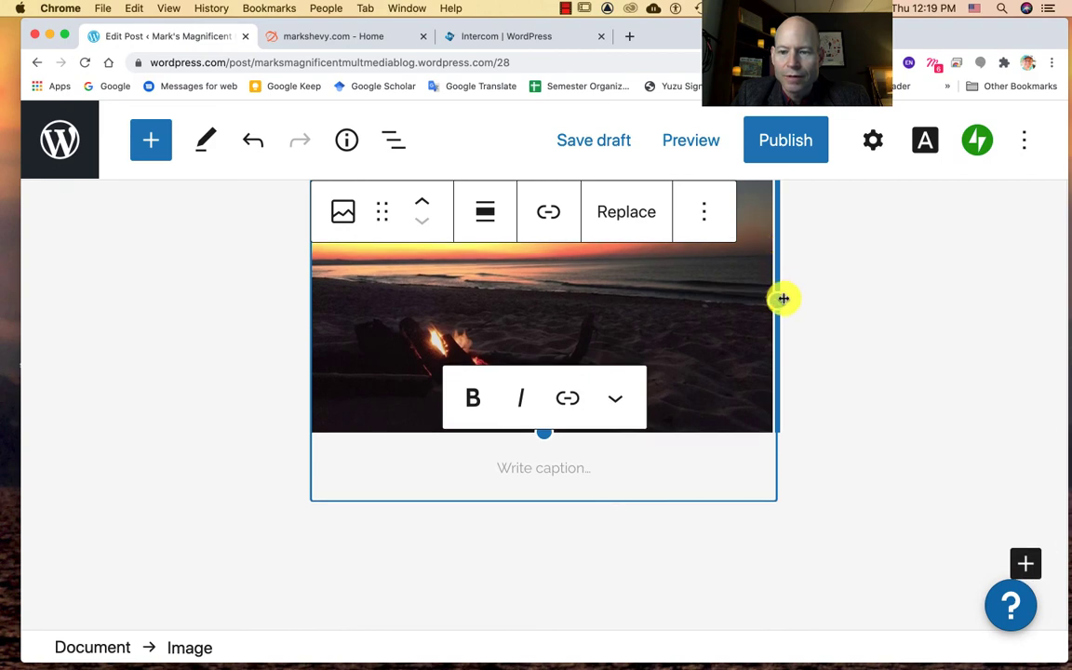
drag(779, 306, 774, 303)
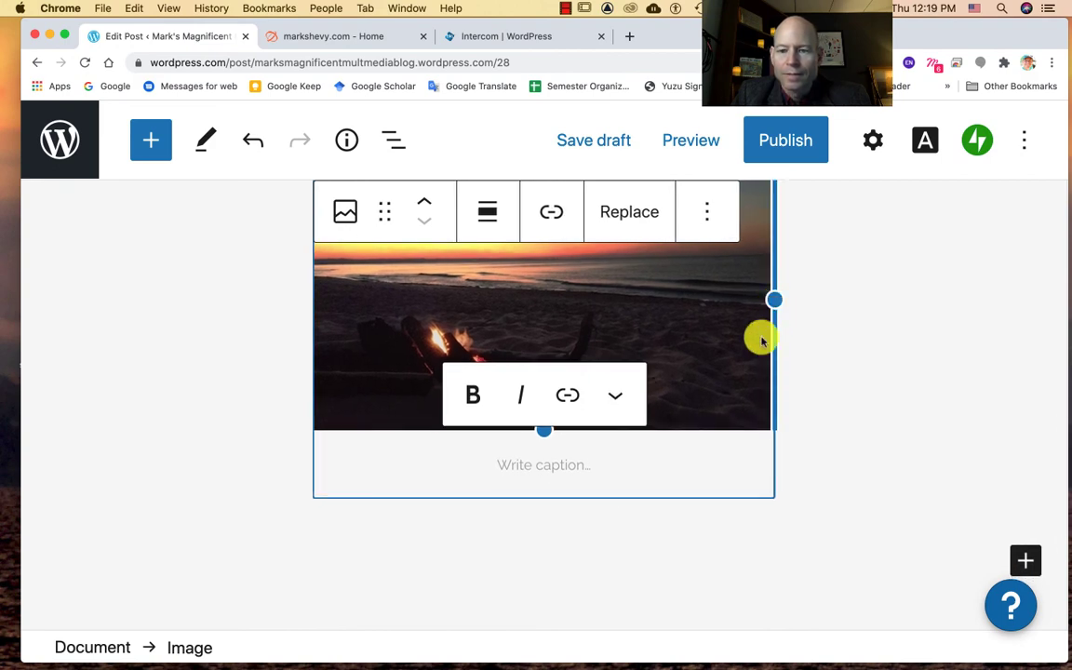
- Caption the beach picture "Sunset beach fire."
click(577, 474)
text(Suns)
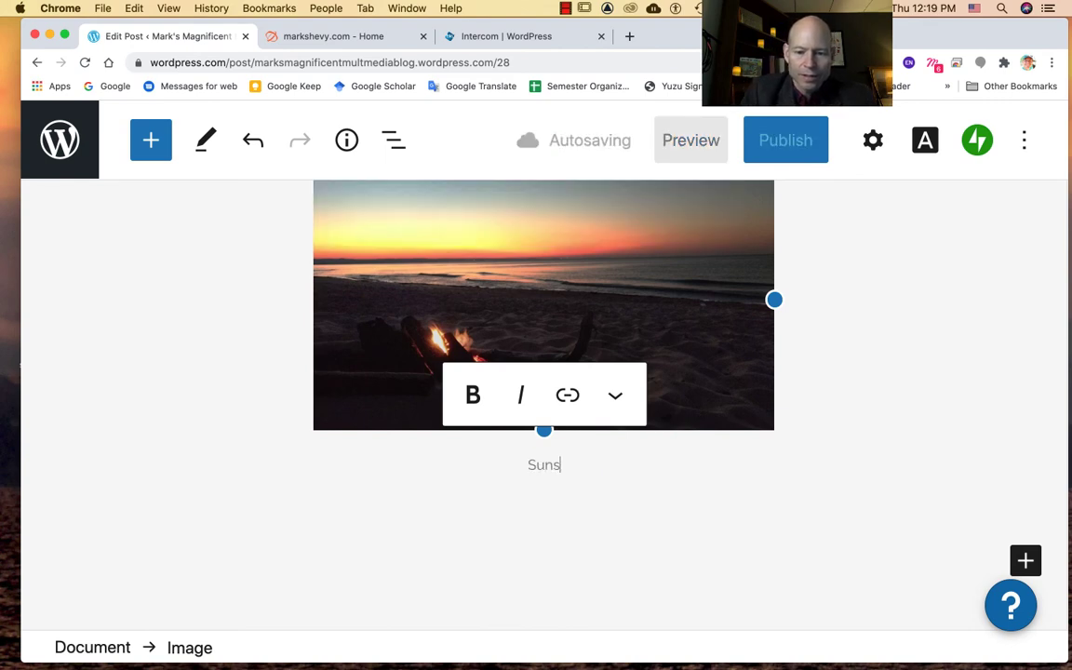
text(et beach )
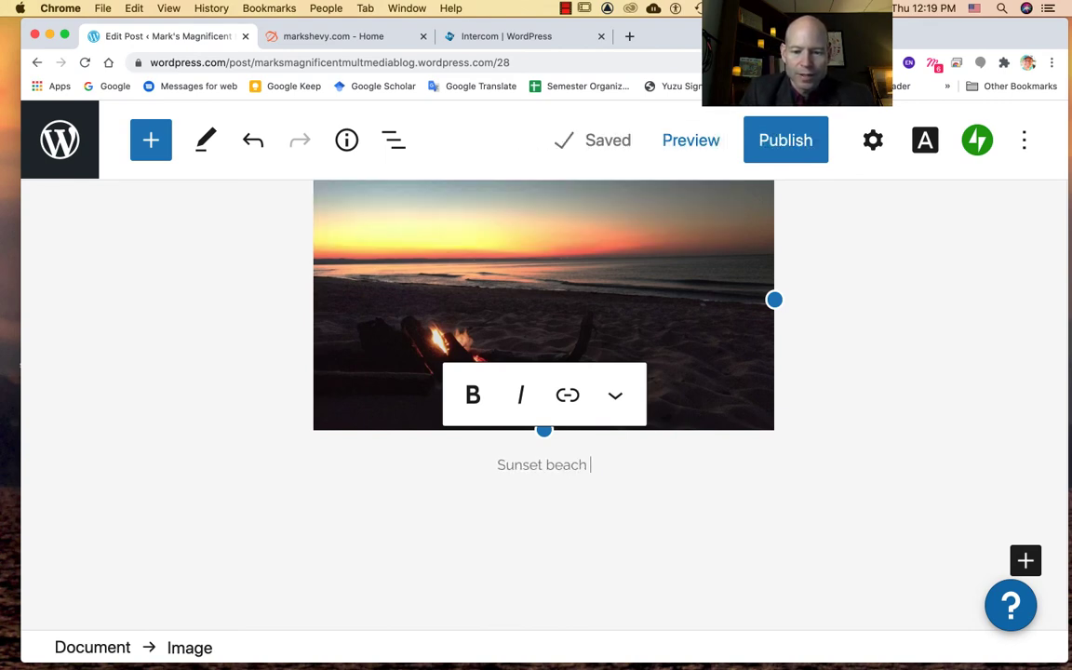
text(fire.)
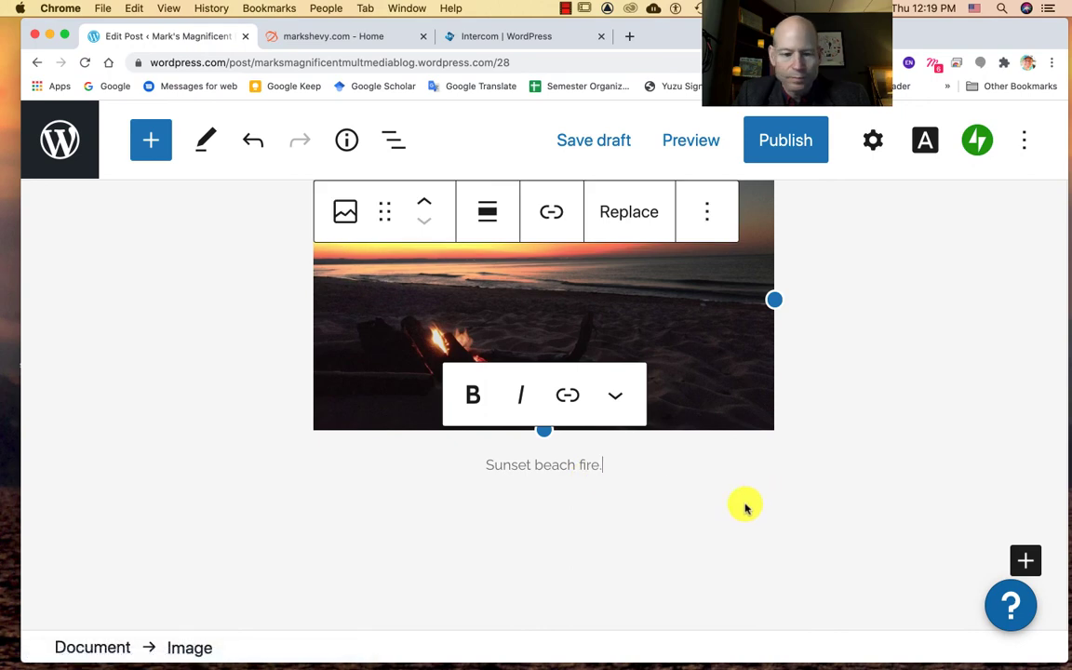
- Preview the Fun Images post in the desktop layout and check both captioned pictures and the text between them
scroll(721, 507, down, 1)
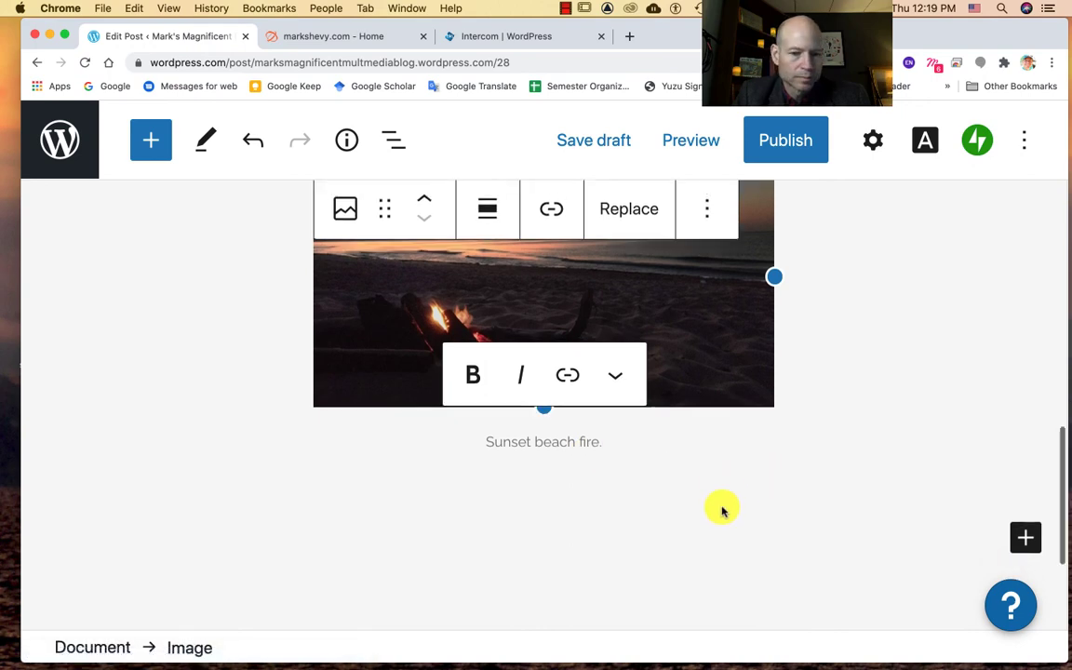
click(693, 141)
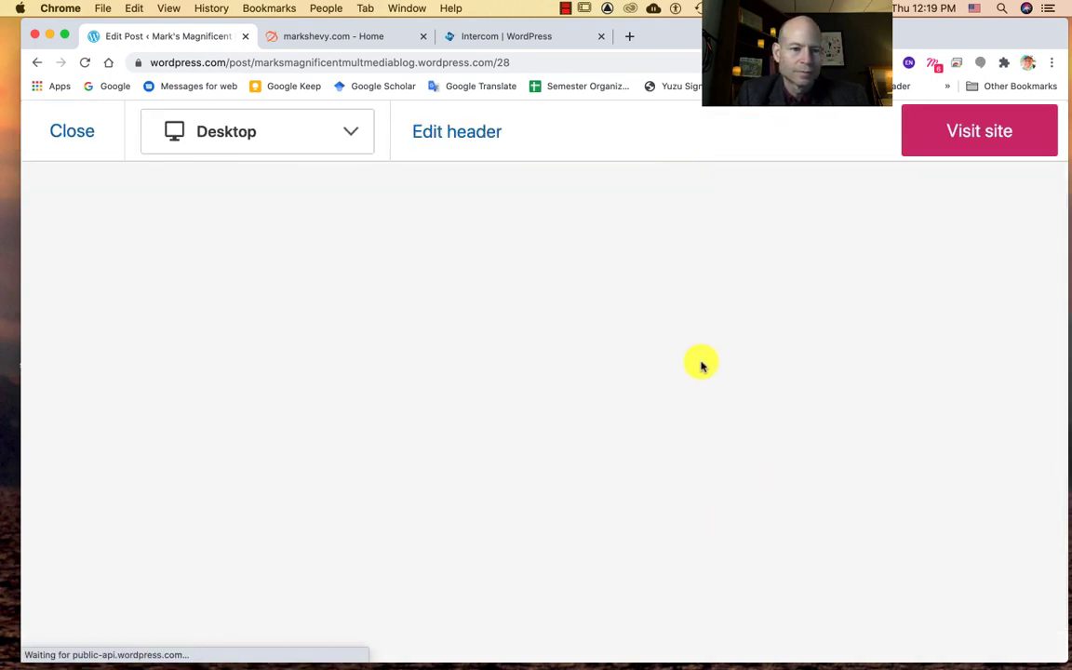
scroll(702, 365, down, 5)
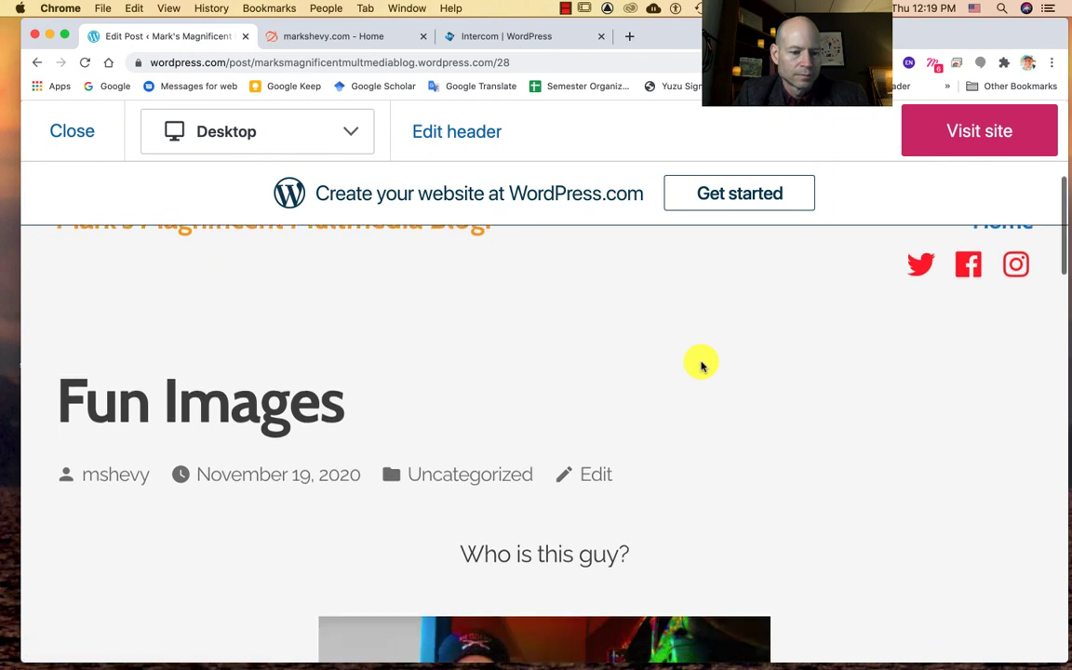
scroll(702, 365, down, 4)
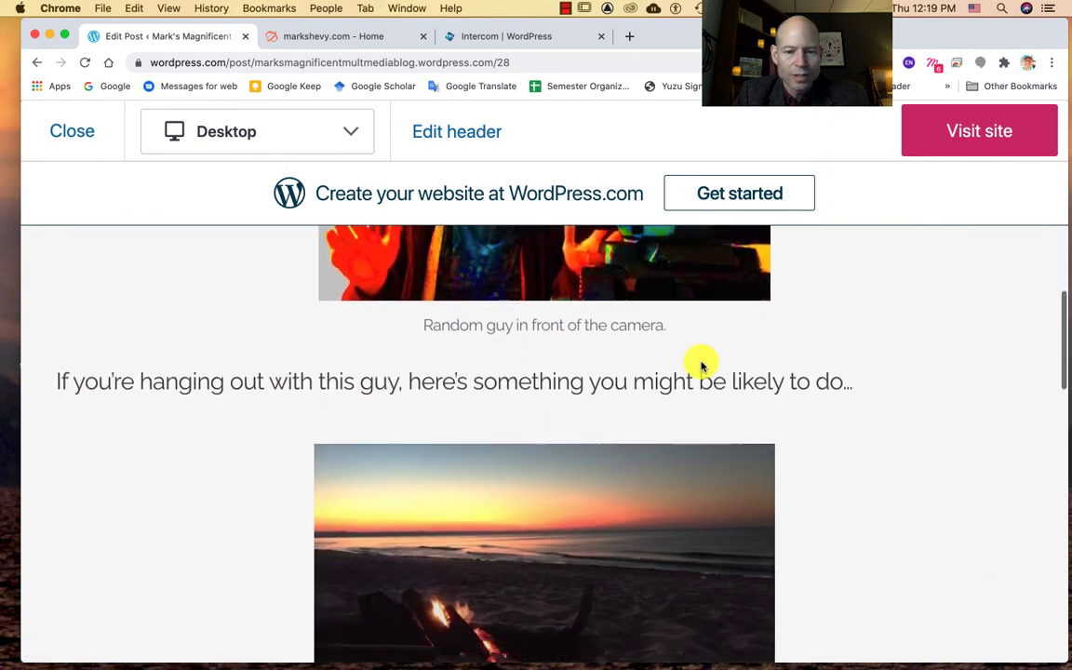
scroll(702, 365, down, 2)
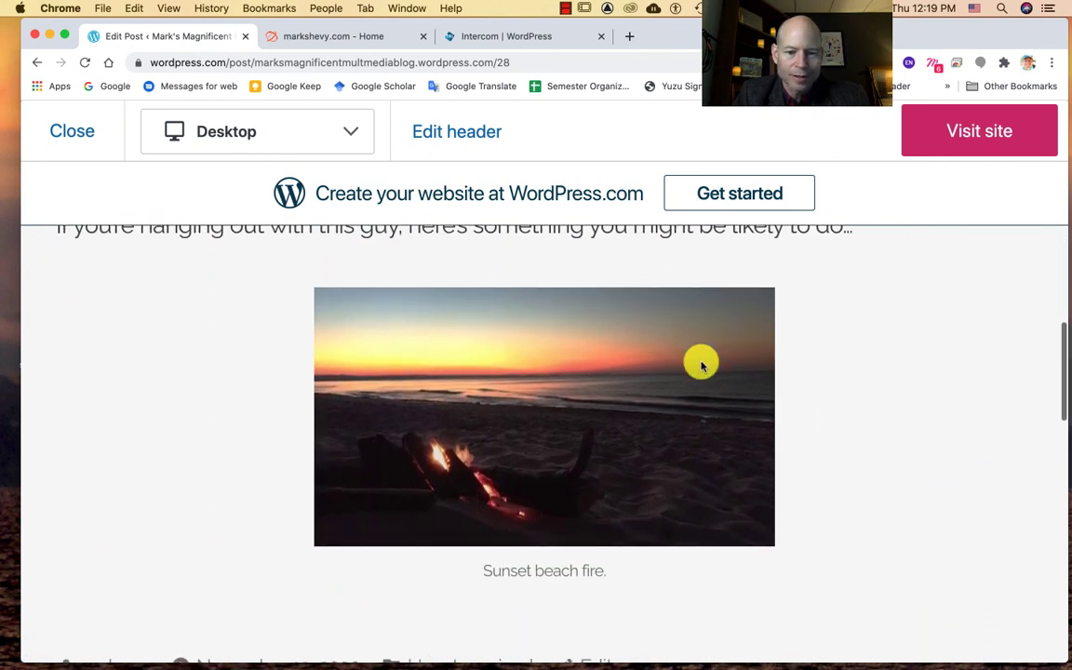
scroll(702, 364, up, 6)
scroll(702, 365, up, 3)
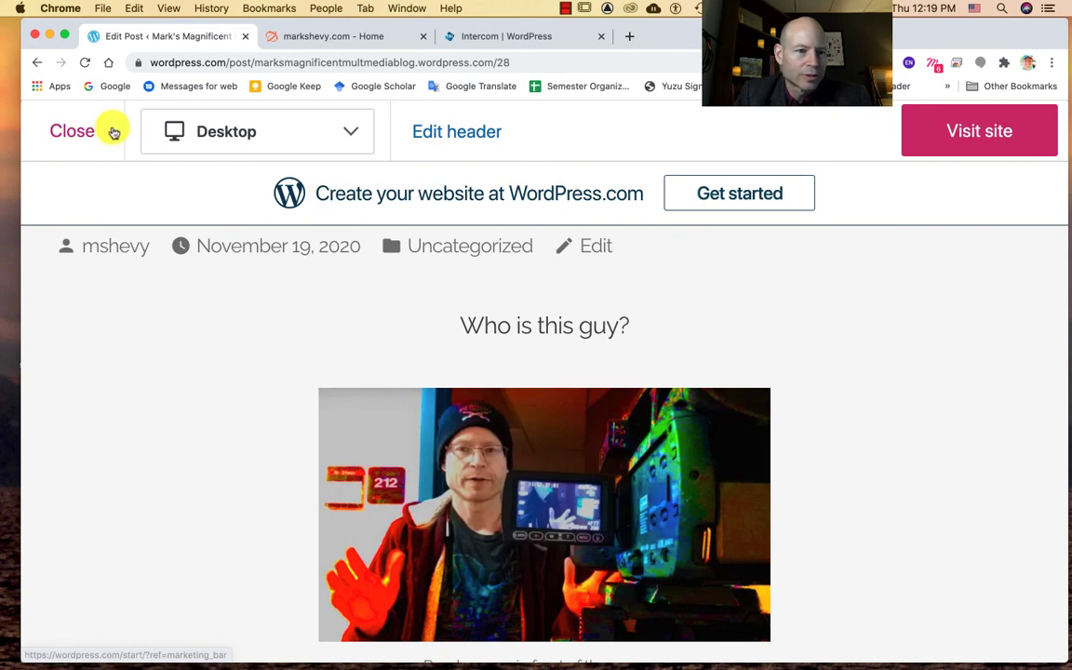
- Check the whole post in the Phone preview layout and return to the editor
click(352, 138)
click(280, 278)
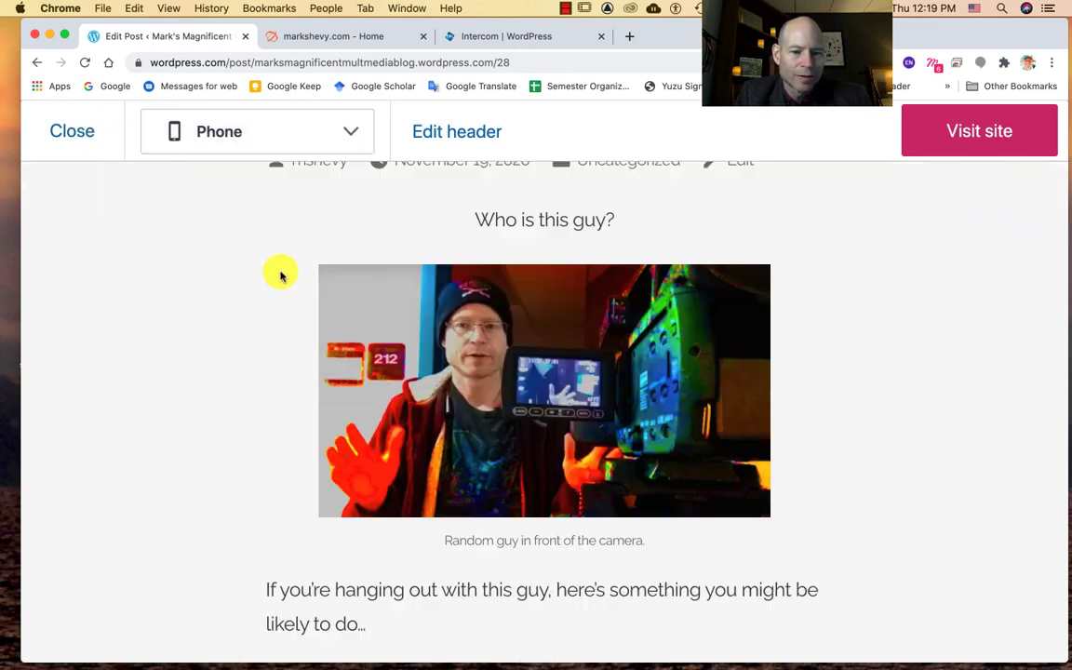
scroll(745, 351, up, 3)
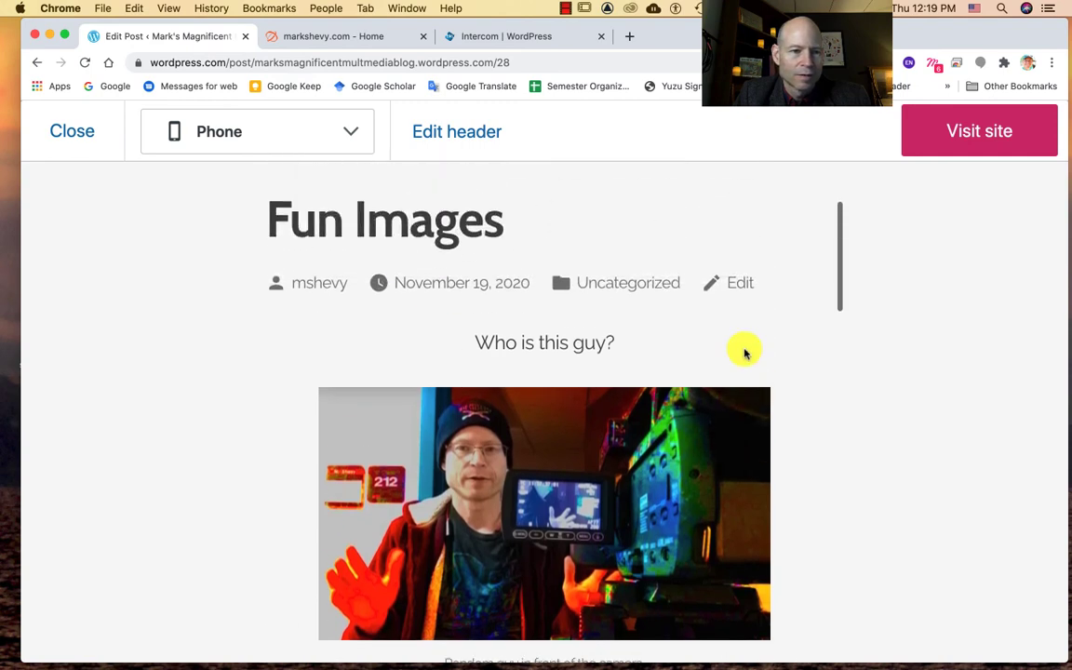
scroll(713, 481, down, 5)
scroll(713, 481, down, 1)
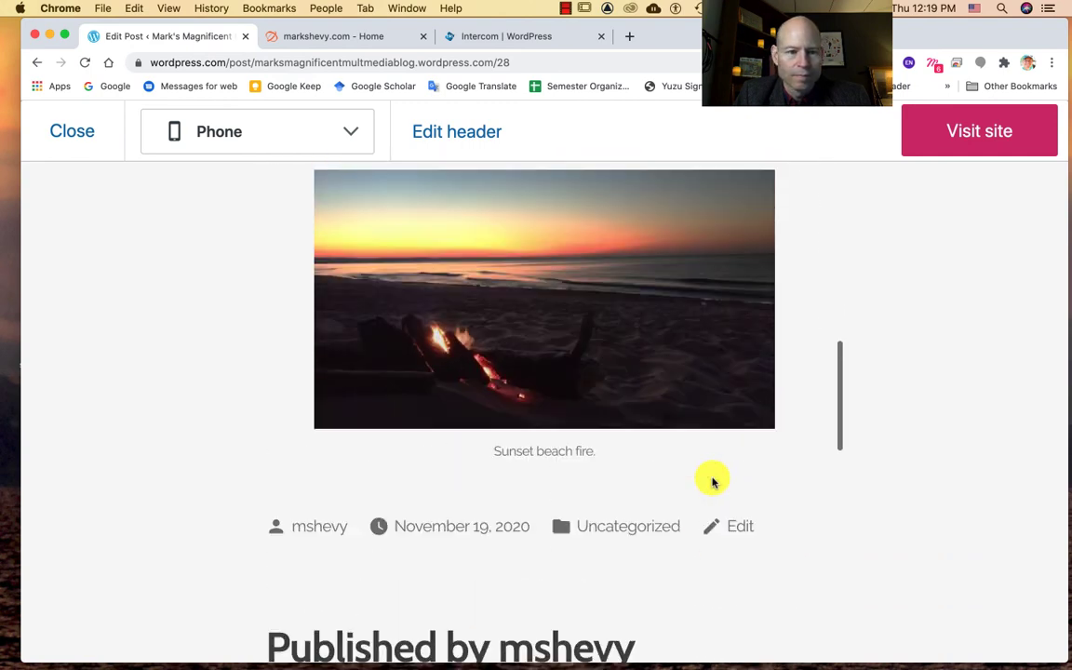
scroll(713, 481, up, 7)
scroll(713, 482, down, 1)
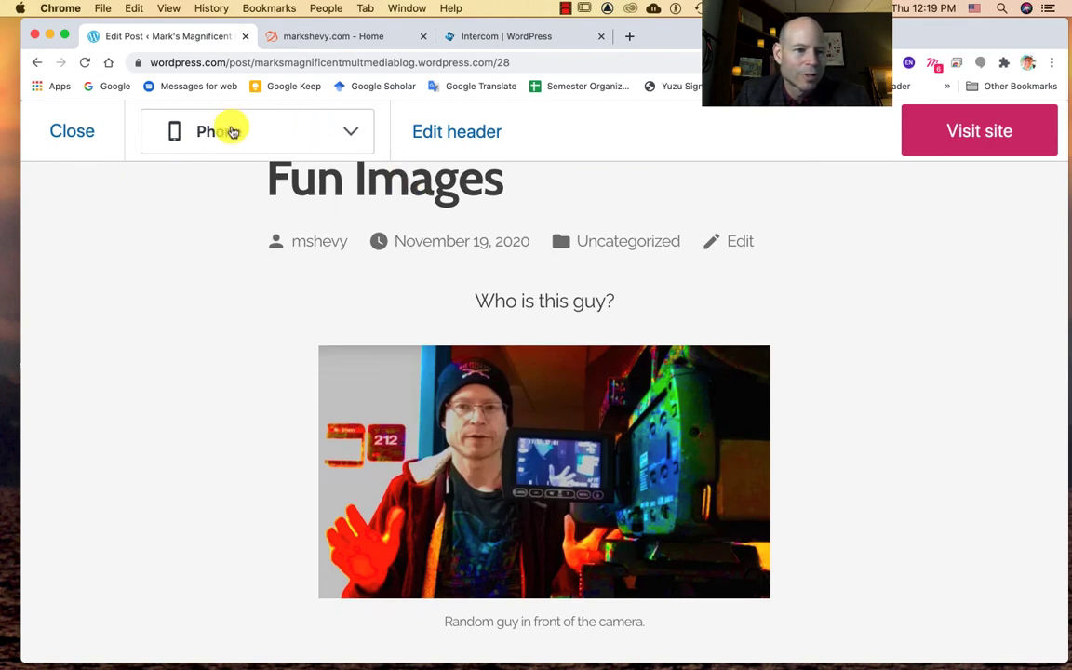
click(73, 132)
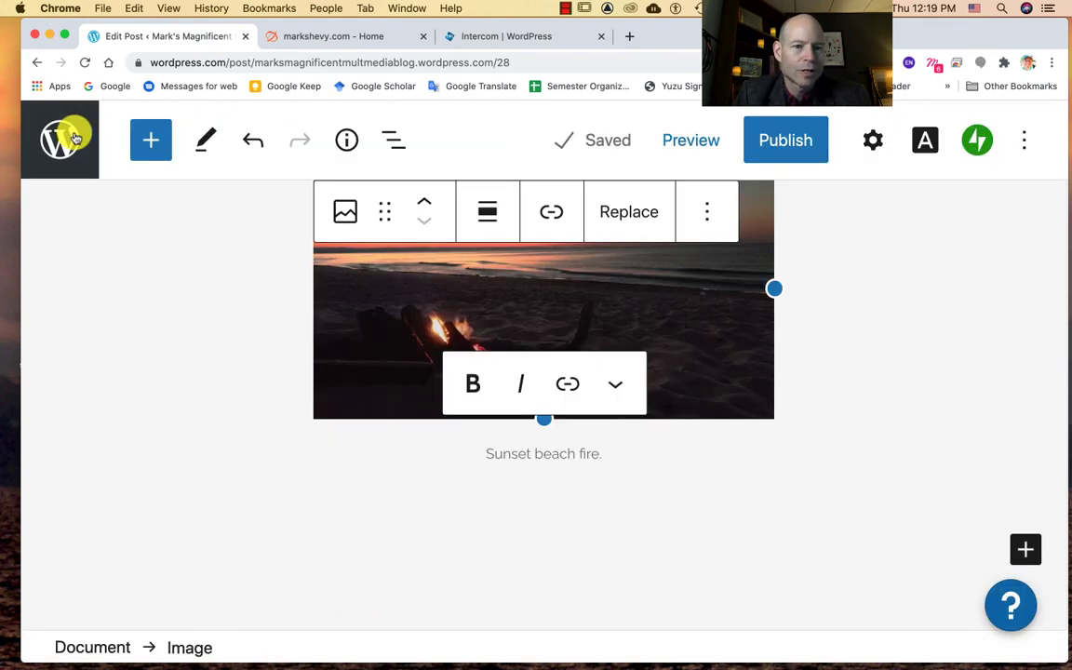
- Publish the Fun Images post with public visibility and view the live post
click(785, 142)
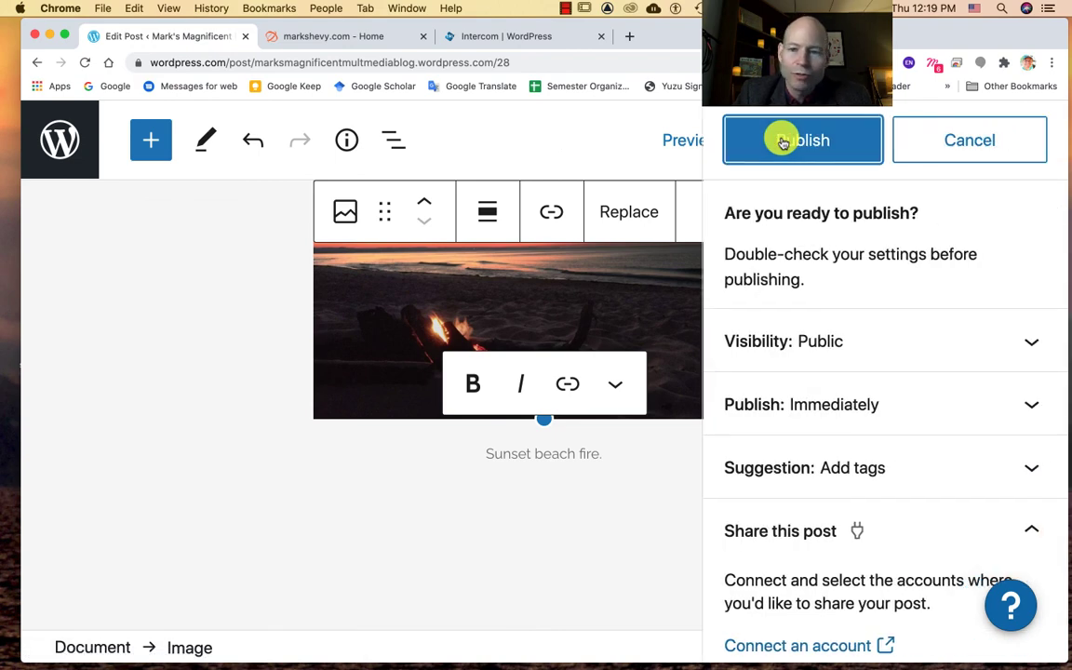
click(785, 141)
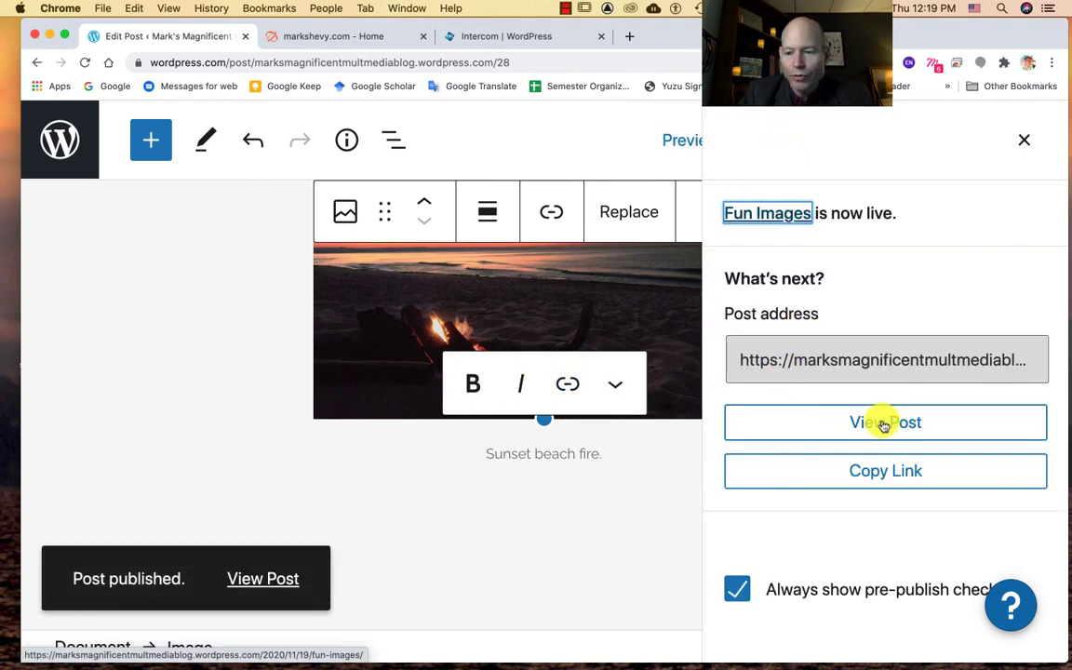
click(884, 425)
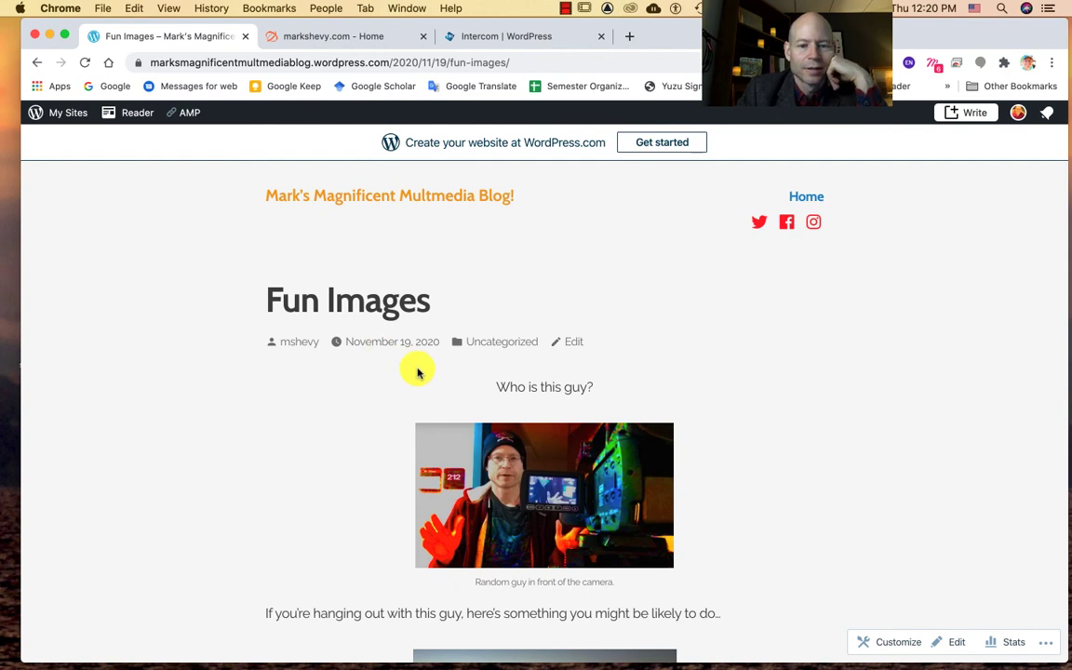
scroll(419, 370, down, 4)
scroll(419, 370, up, 4)
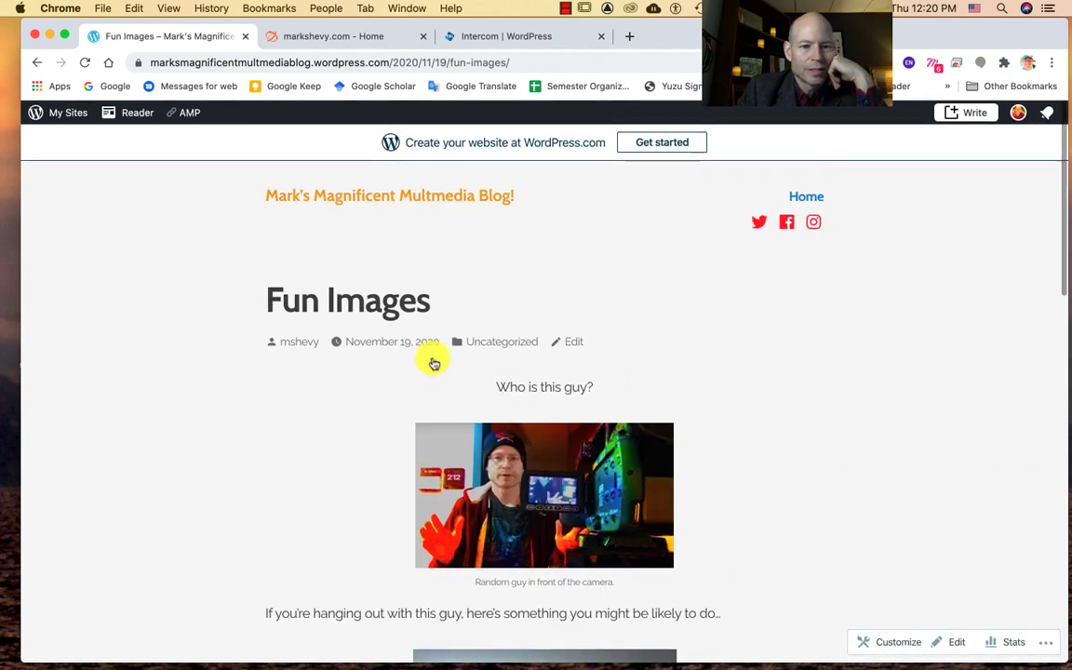
- Open the blog's homepage from the live post and look over its list of published posts
click(462, 203)
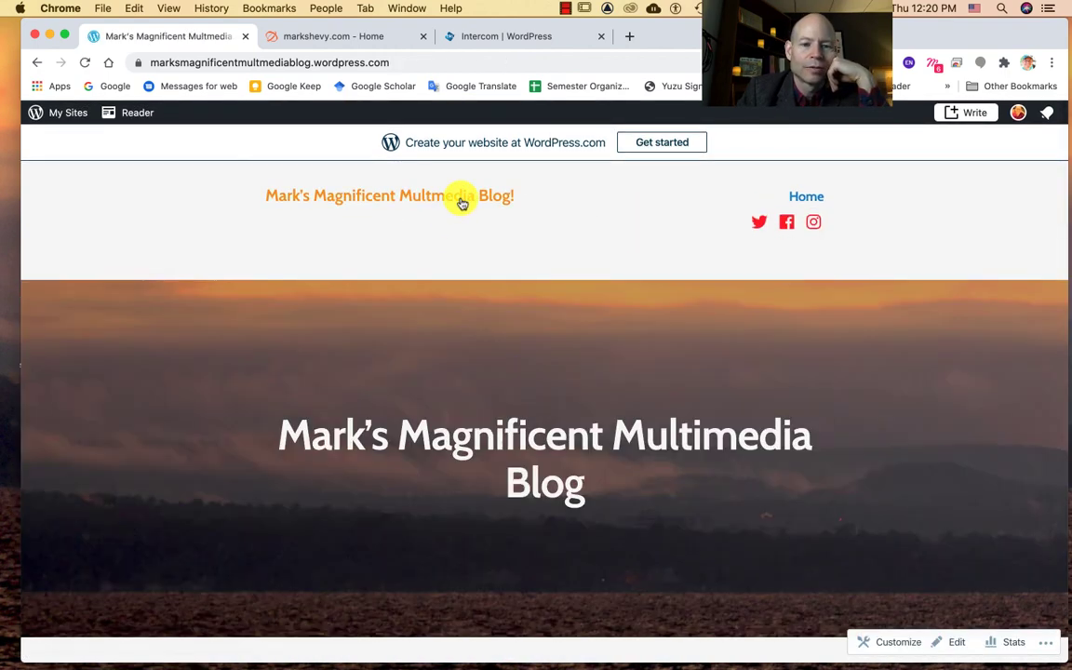
scroll(461, 284, down, 1)
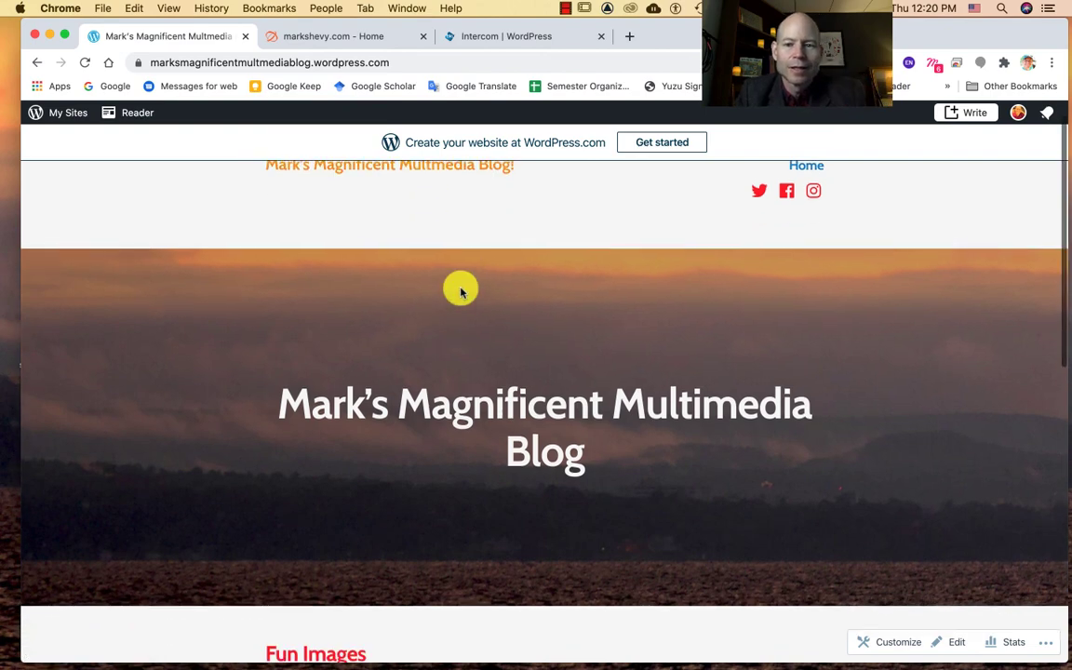
scroll(460, 291, down, 4)
scroll(461, 291, up, 2)
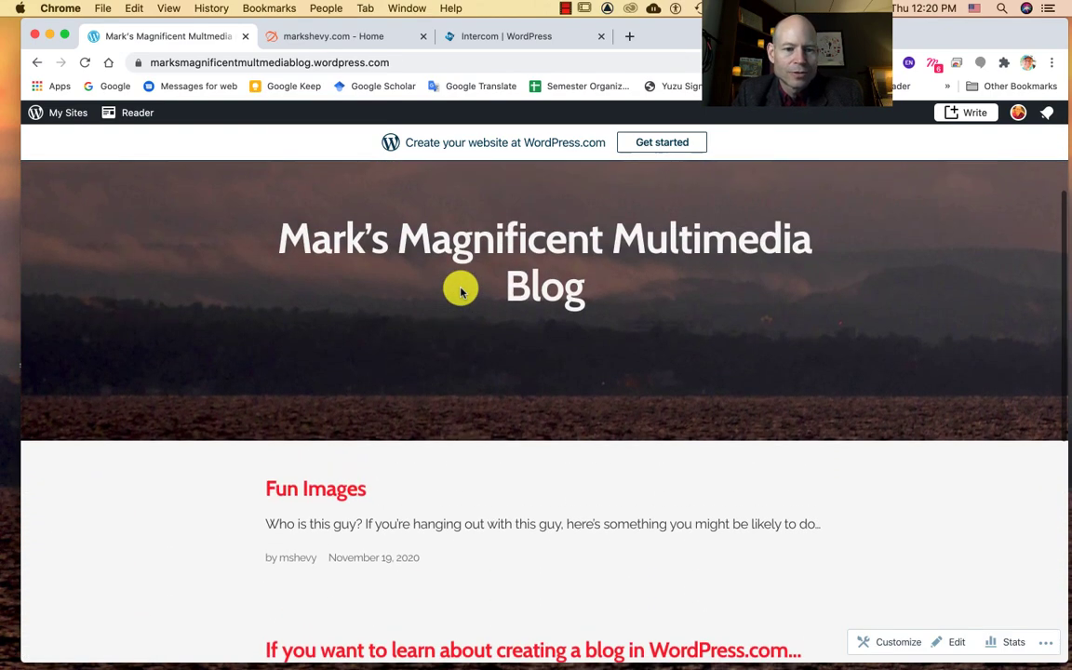
scroll(461, 291, down, 1)
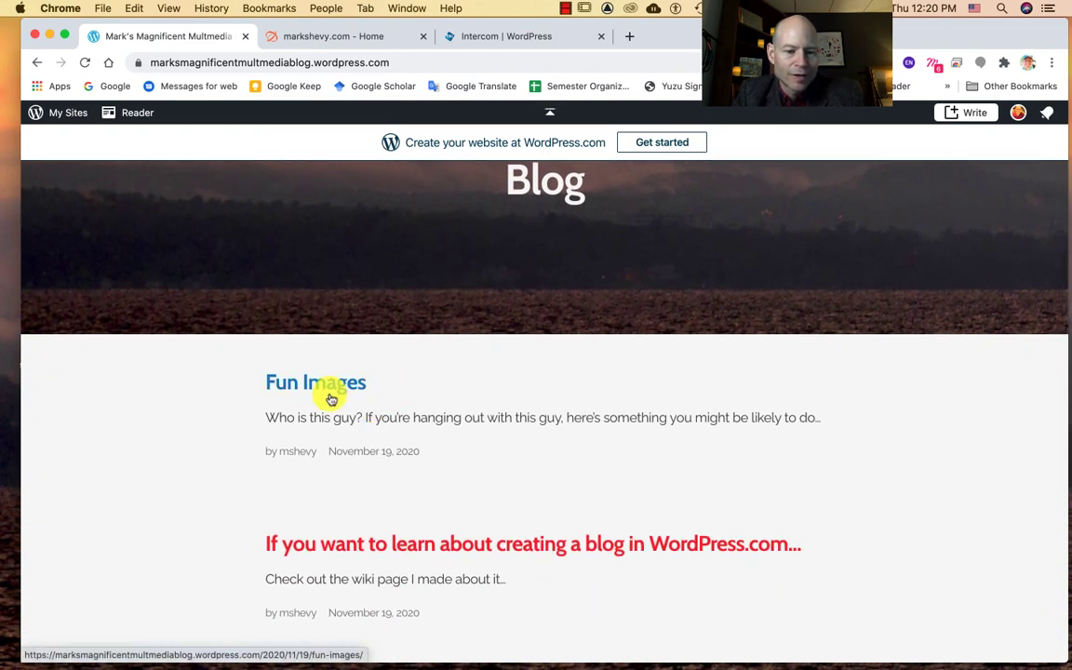
scroll(331, 398, down, 2)
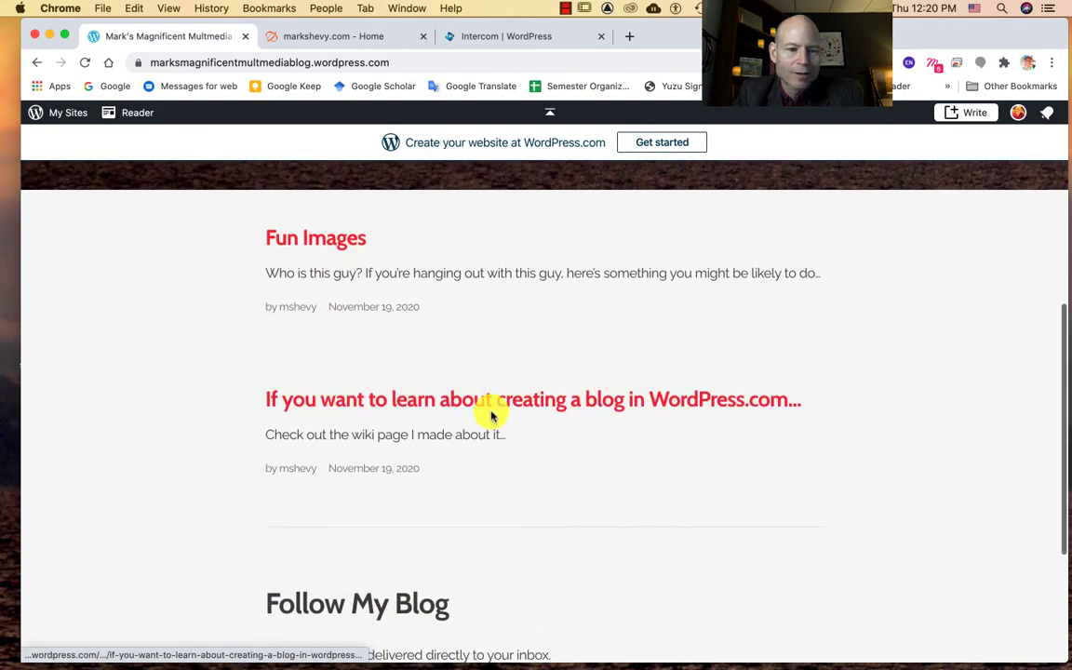
scroll(372, 461, down, 3)
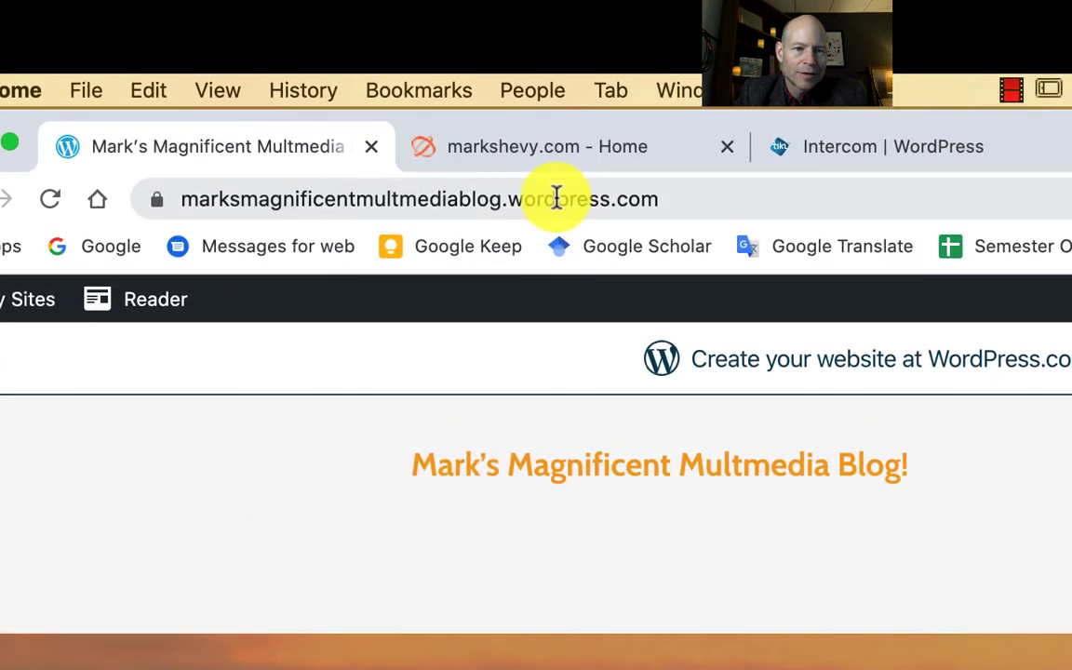
- Select the homepage's full web address, marksmagnificentmultmediablog.wordpress.com
click(341, 65)
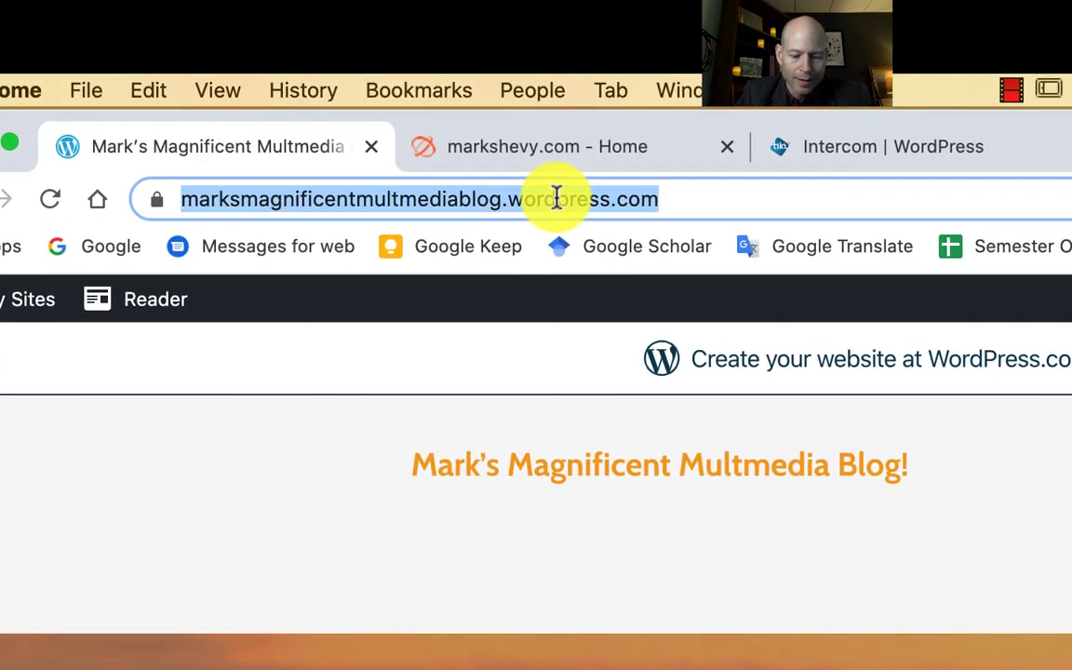